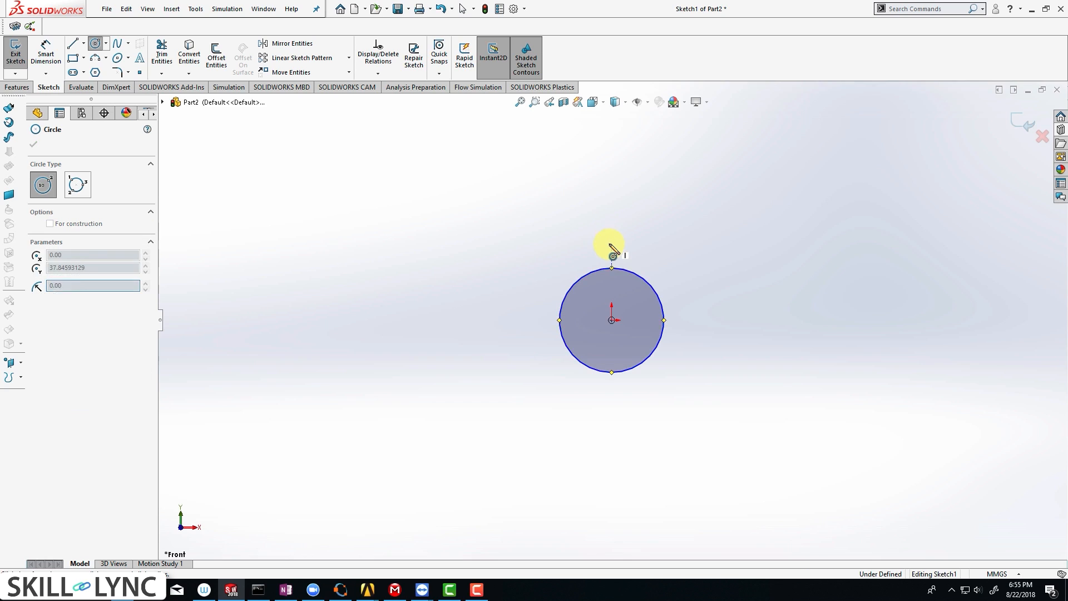
- Sketch a small circle with a radius of about 8.8 mm directly above the large circle at the origin
left_click(611, 260)
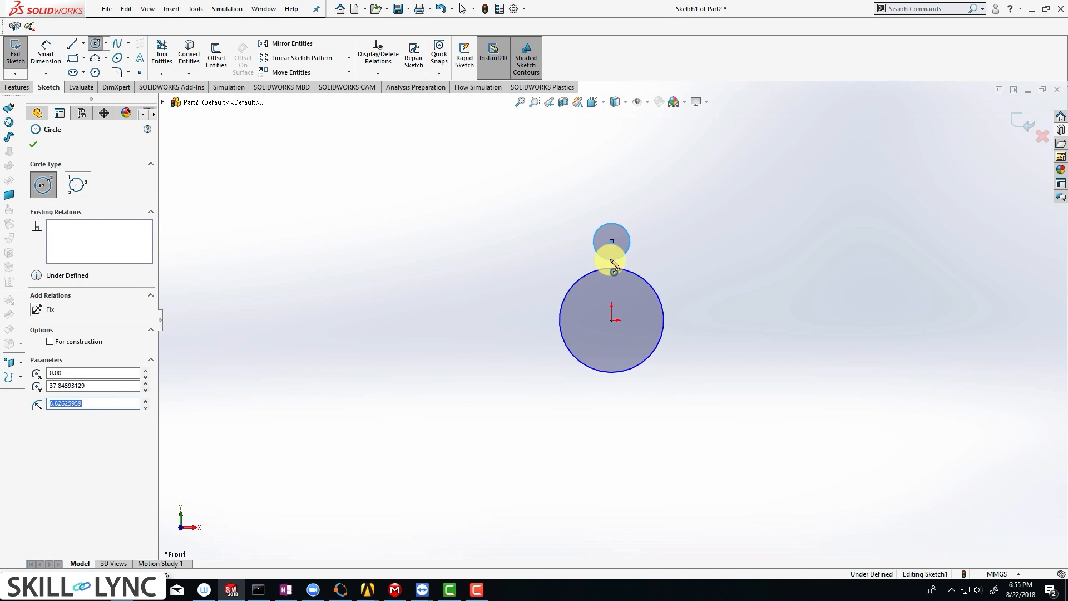
key("Escape")
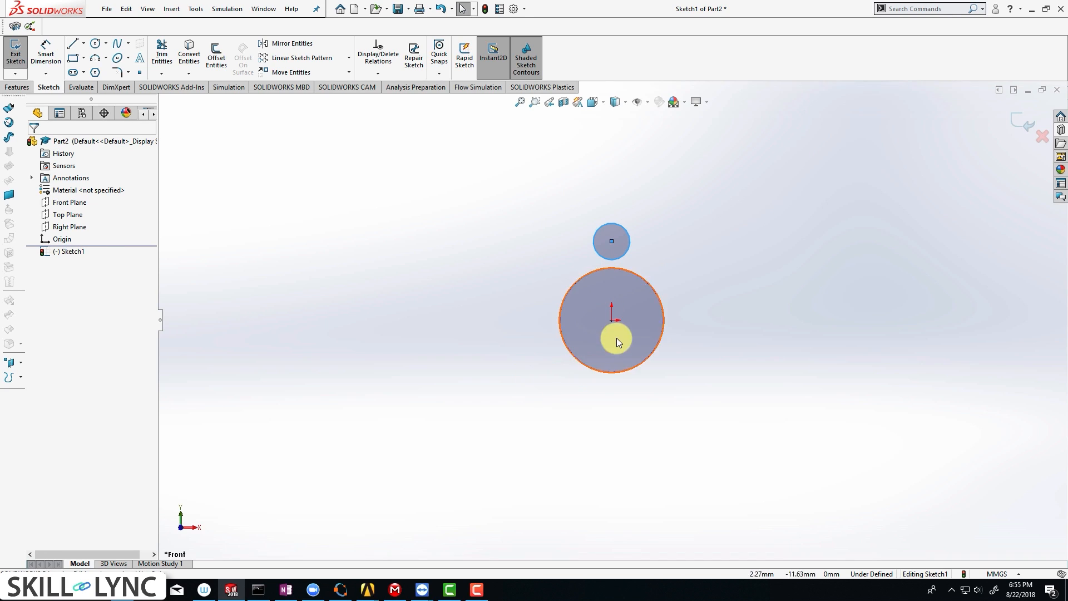
left_click(610, 322, "ctrl")
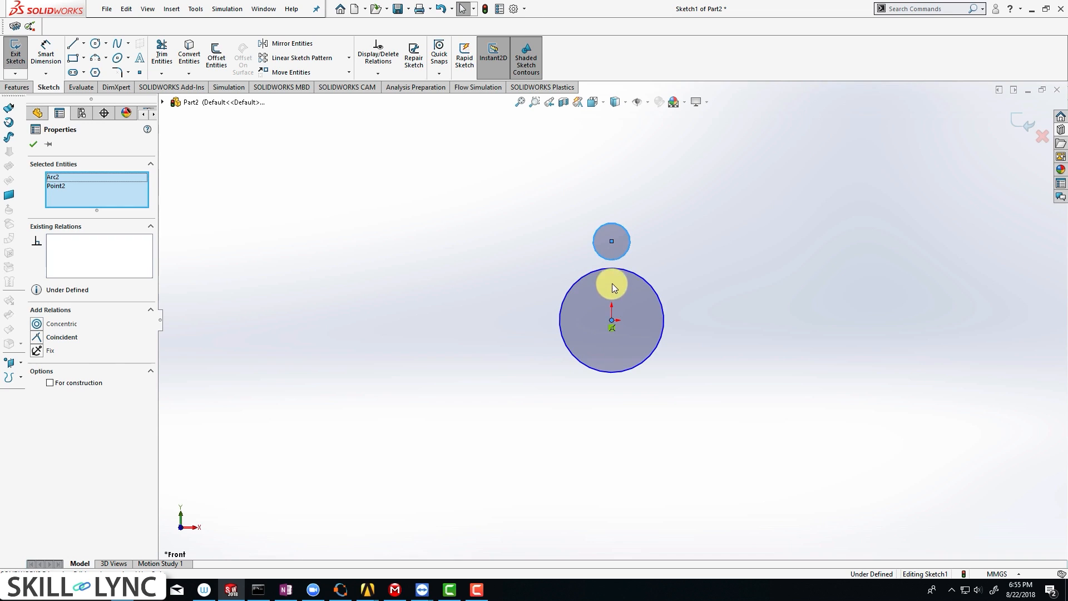
left_click(612, 245, "ctrl")
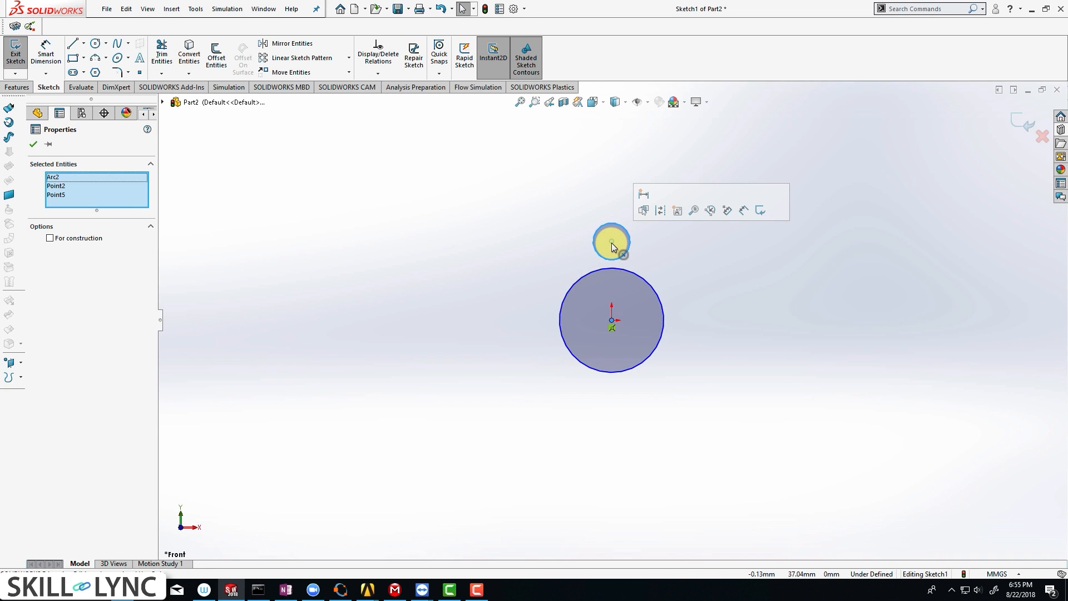
key("Escape")
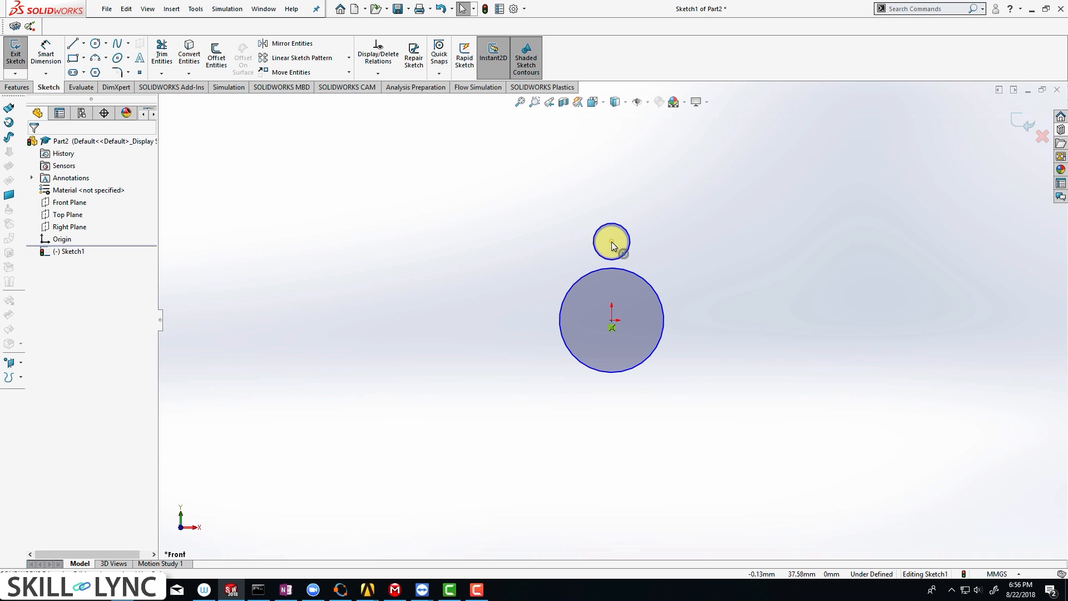
- Add a Vertical relation between the centre points of the small upper circle and the large circle
left_click(612, 243)
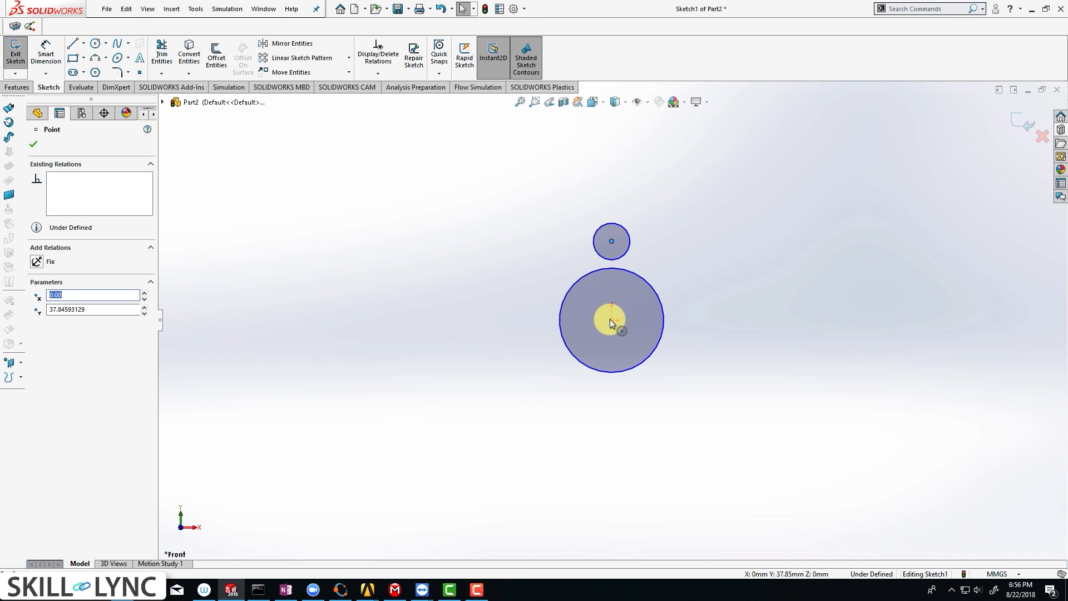
left_click(610, 319, "ctrl")
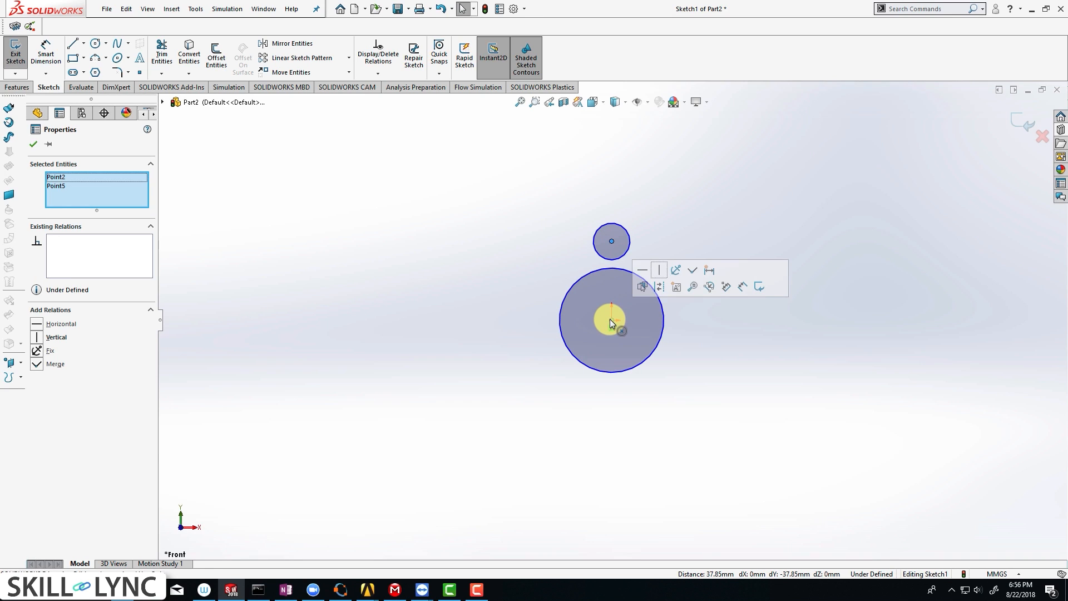
left_click(660, 273)
left_click(563, 291)
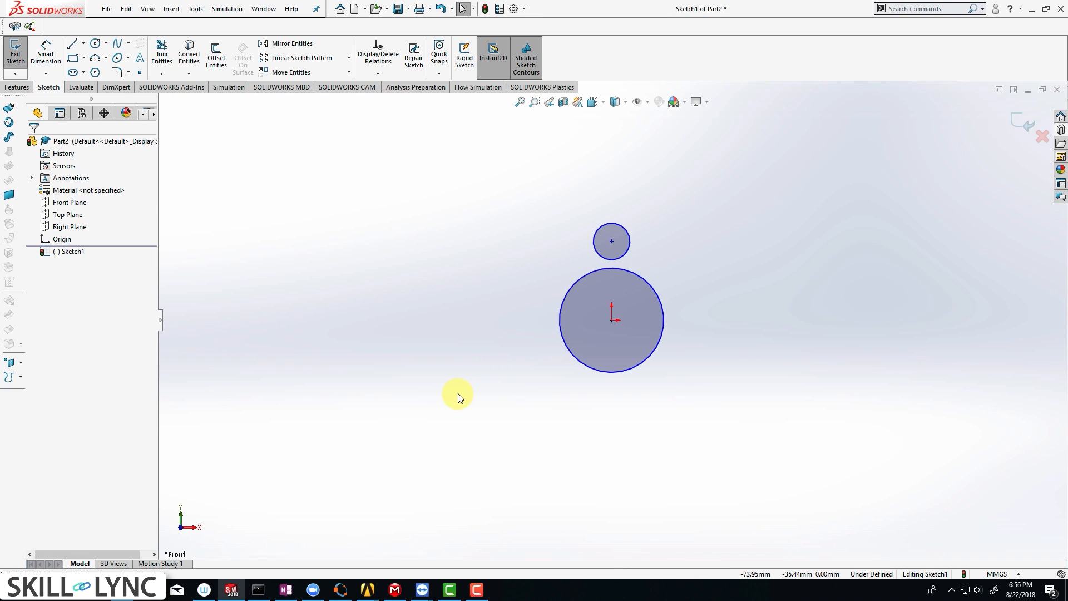
- Dimension the large circle's diameter and set it to 25 mm
key("s")
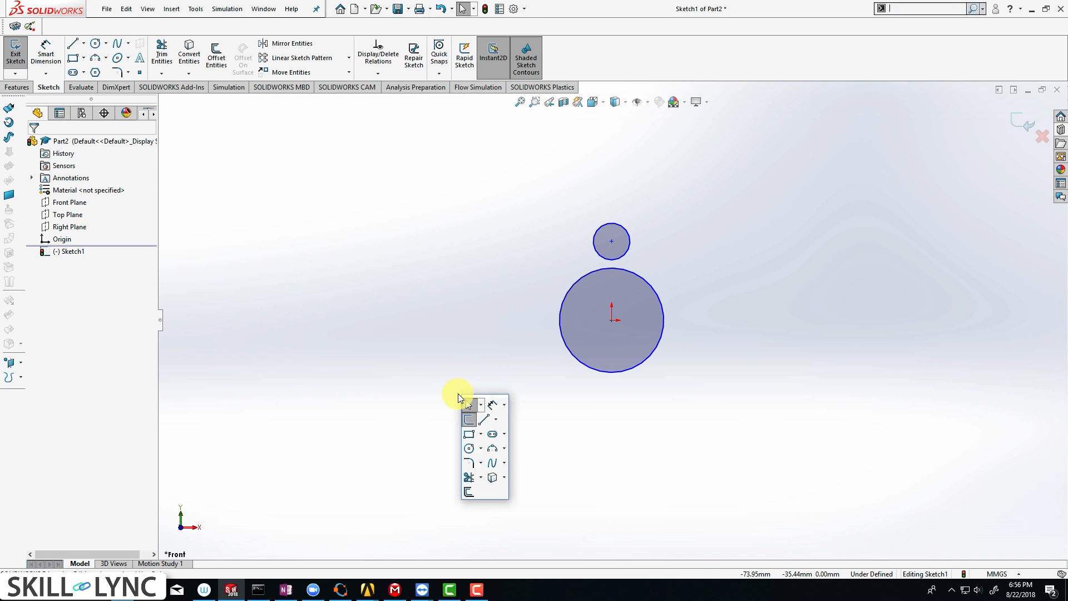
left_click(495, 408)
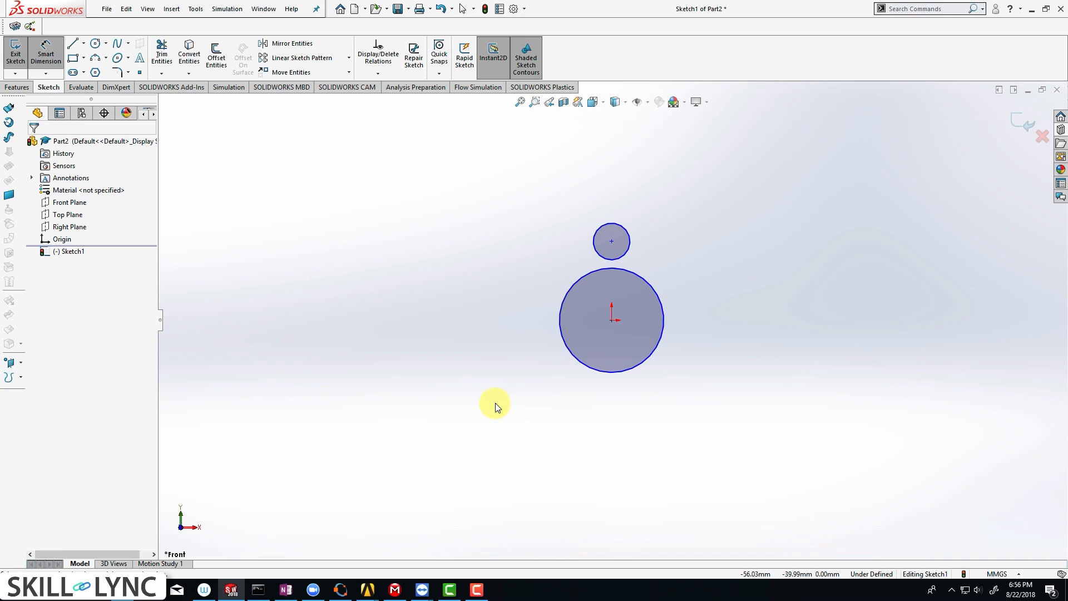
left_click(599, 377)
left_click(681, 385)
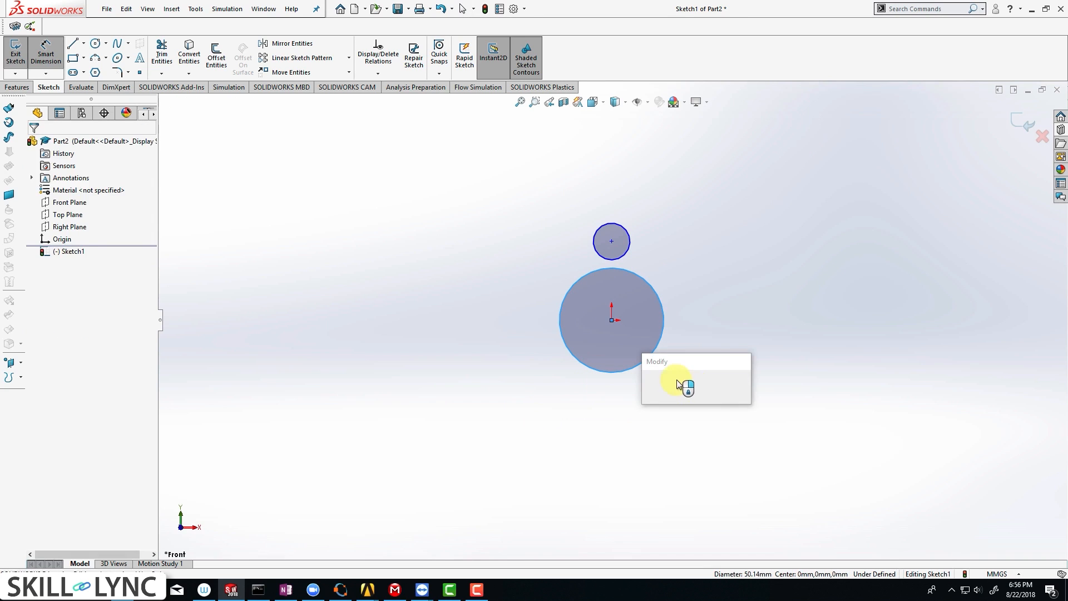
type("25mm")
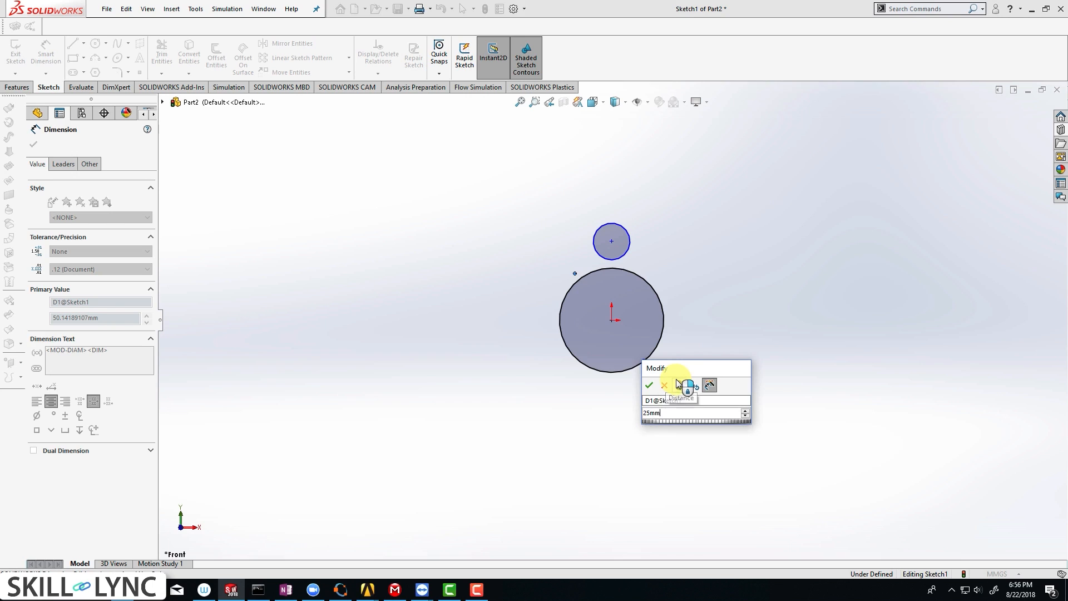
key("Return")
- Dimension the small upper circle's diameter and set it to 10 mm
left_click(630, 245)
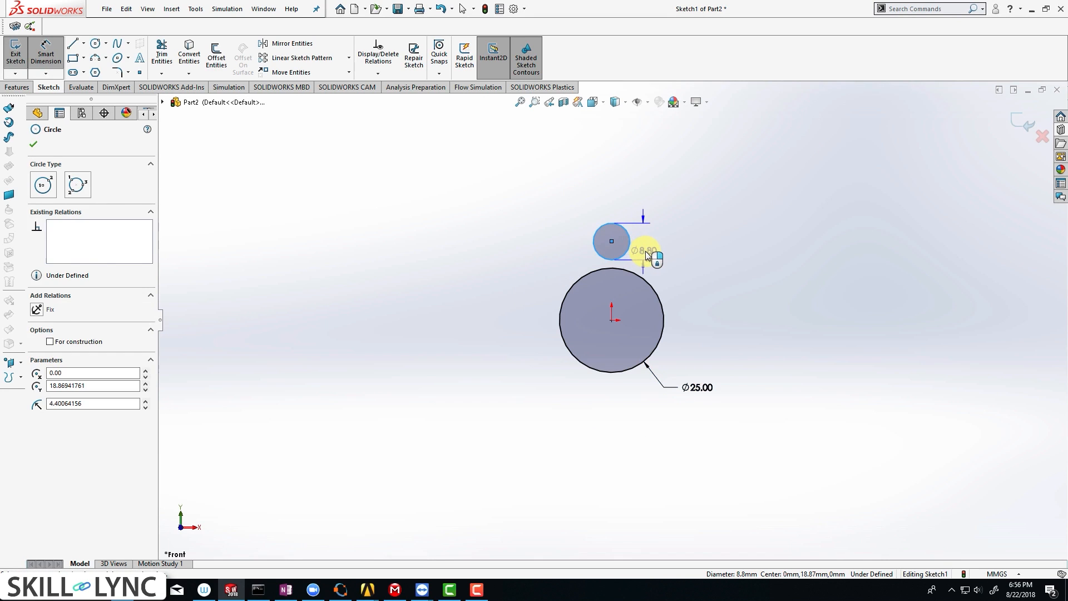
left_click(647, 255)
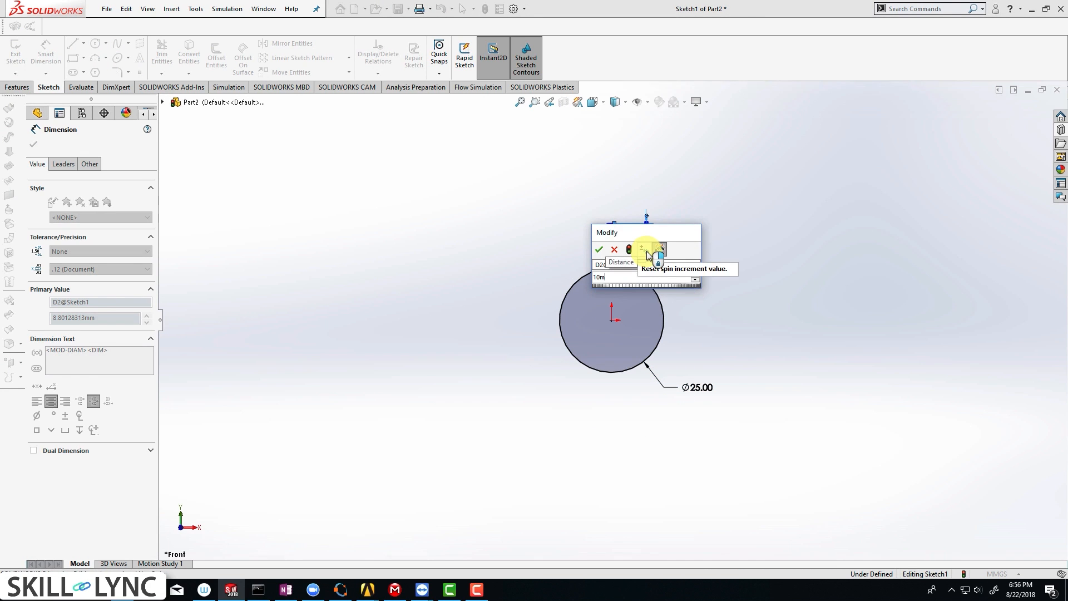
type("10")
key("Return")
key("Escape")
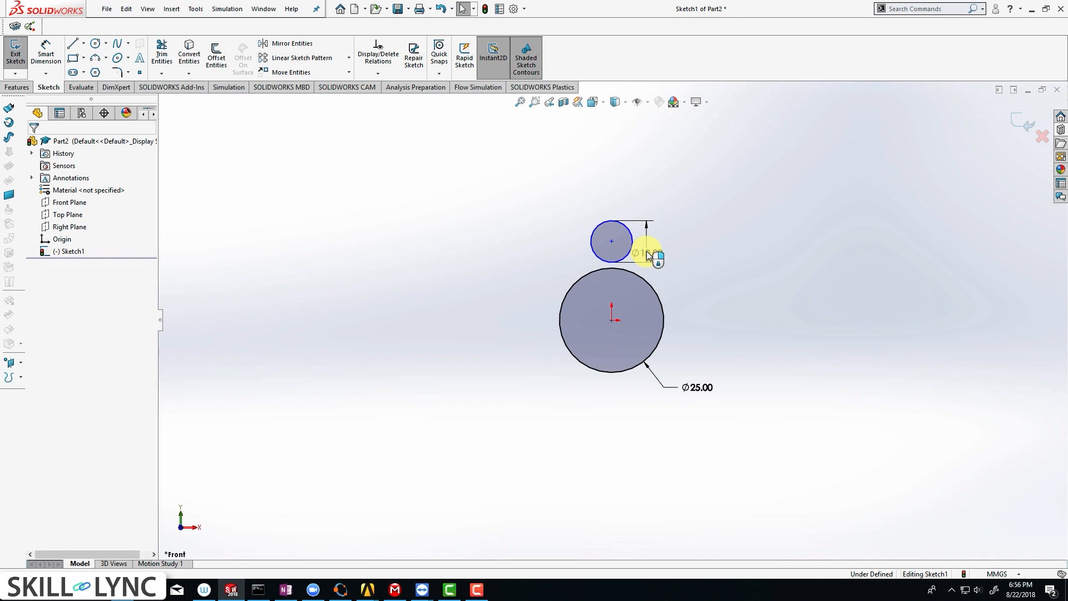
- Make the small circle's centre point coincident with the circumference of the large circle
left_click(633, 273)
left_click(611, 242, "ctrl")
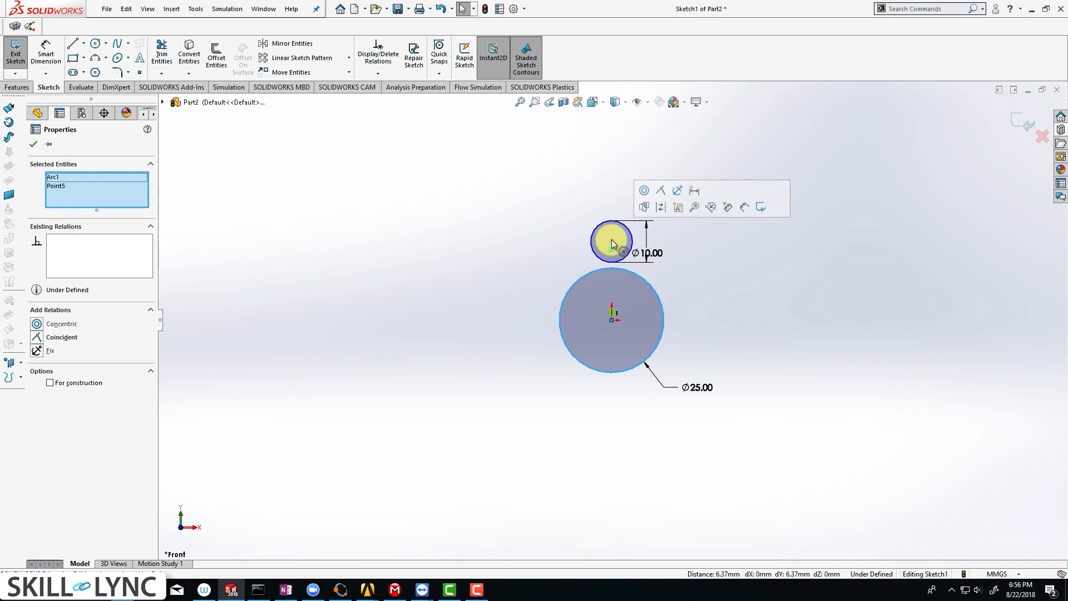
left_click(660, 193)
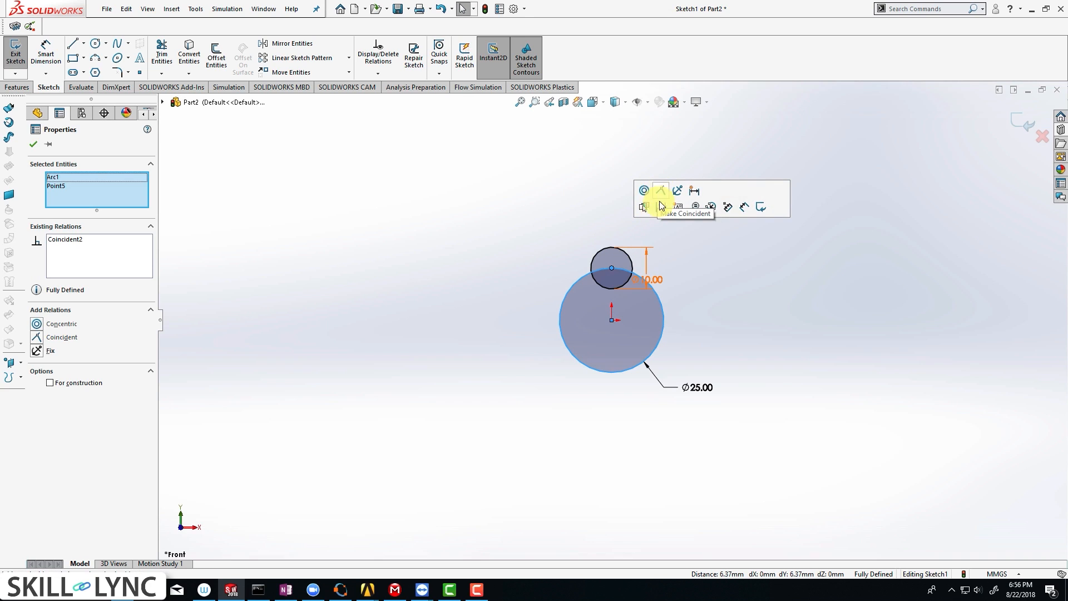
left_click(695, 289)
- Sketch a line about 6.8 mm long from the small circle's left side down to the large circle's upper-left edge
scroll(614, 256, "down", 3)
scroll(610, 282, "up", 1)
scroll(645, 302, "down", 1)
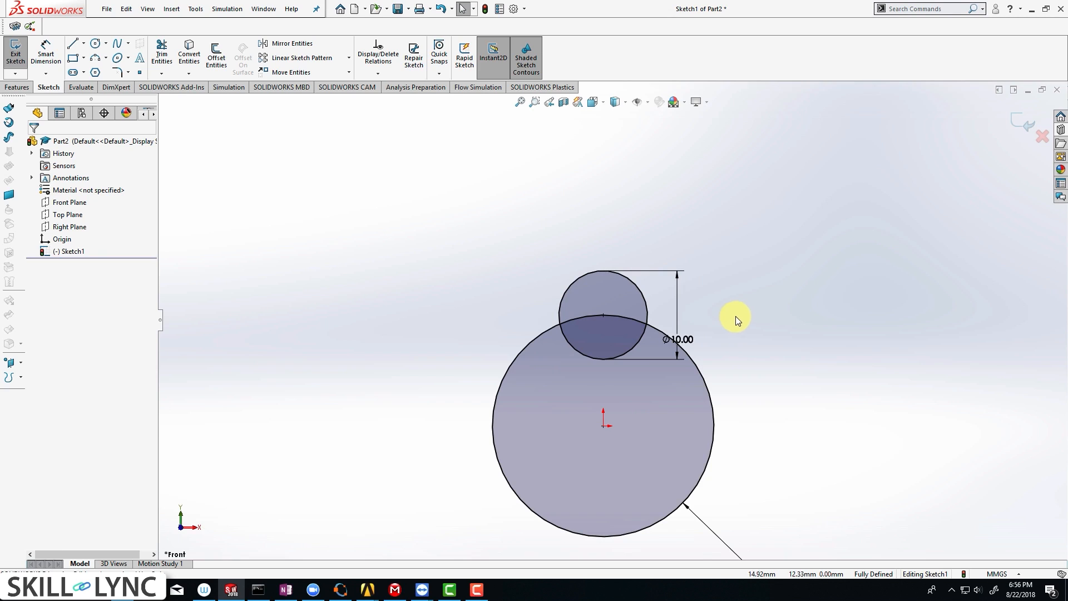
left_click(73, 43)
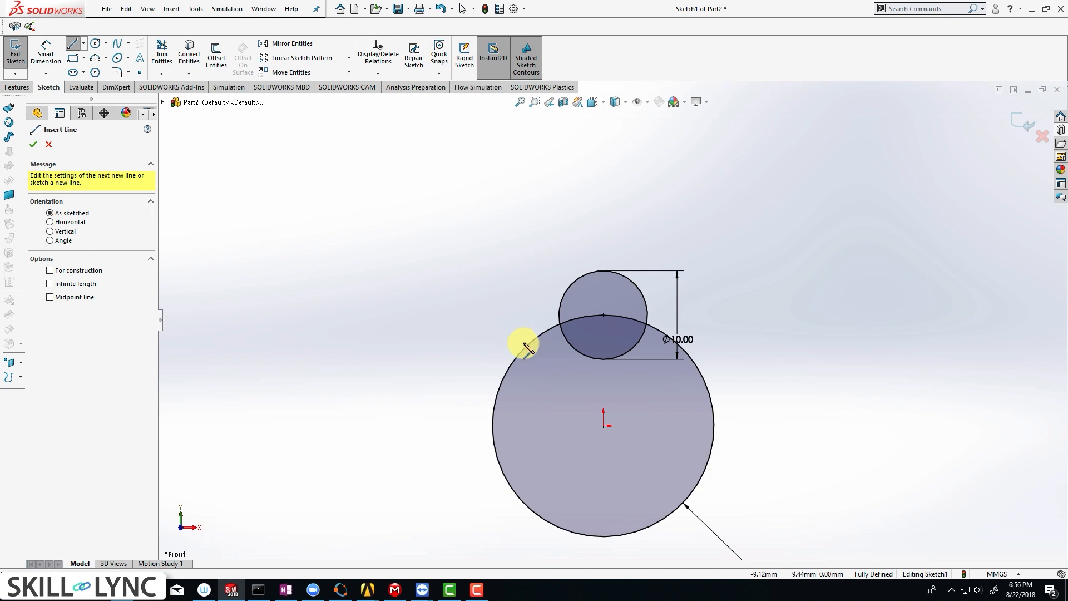
left_click(533, 338)
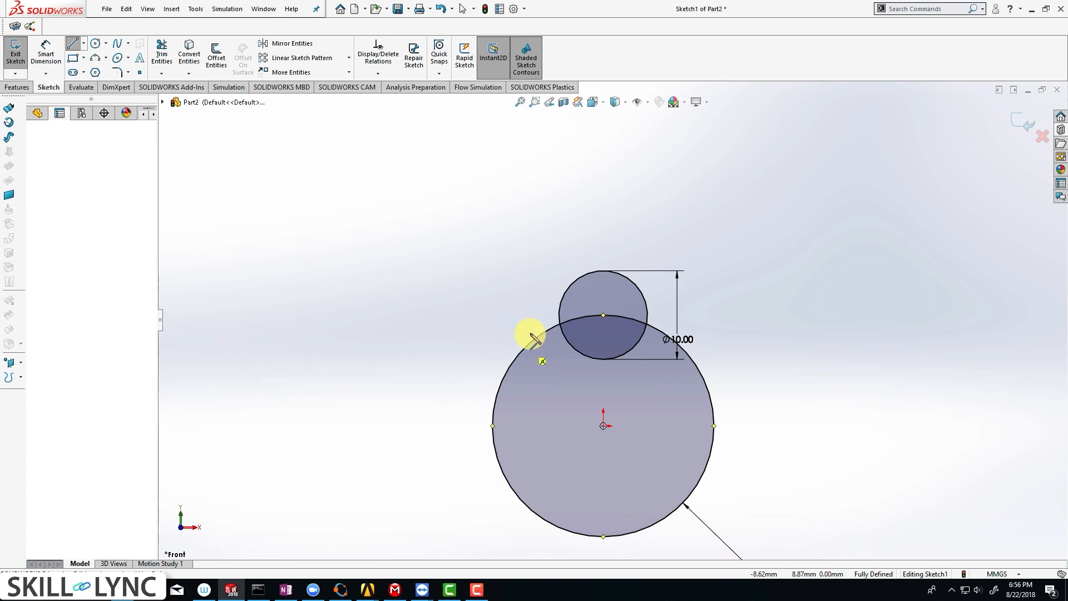
left_click(559, 307)
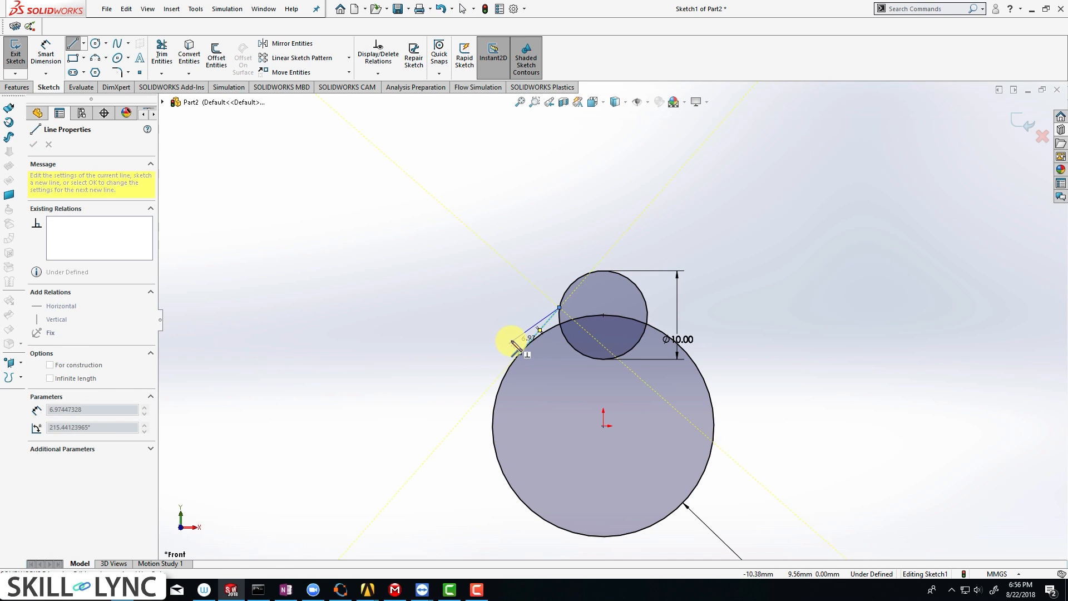
left_click(520, 353)
key("Escape")
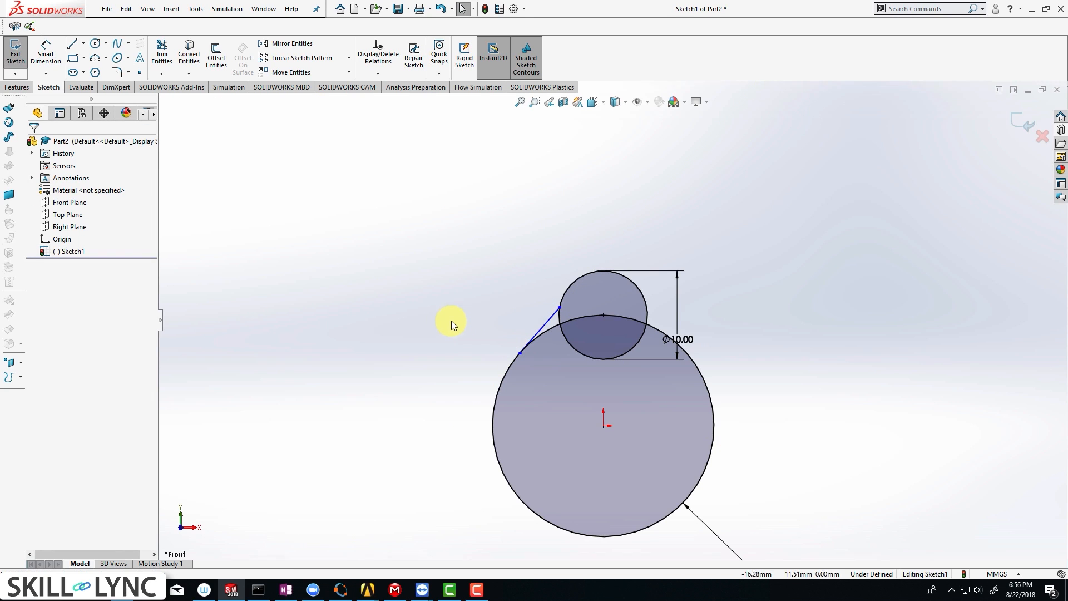
- Sketch a line from the large circle's upper-right edge up to the right side of the small circle
left_click(74, 47)
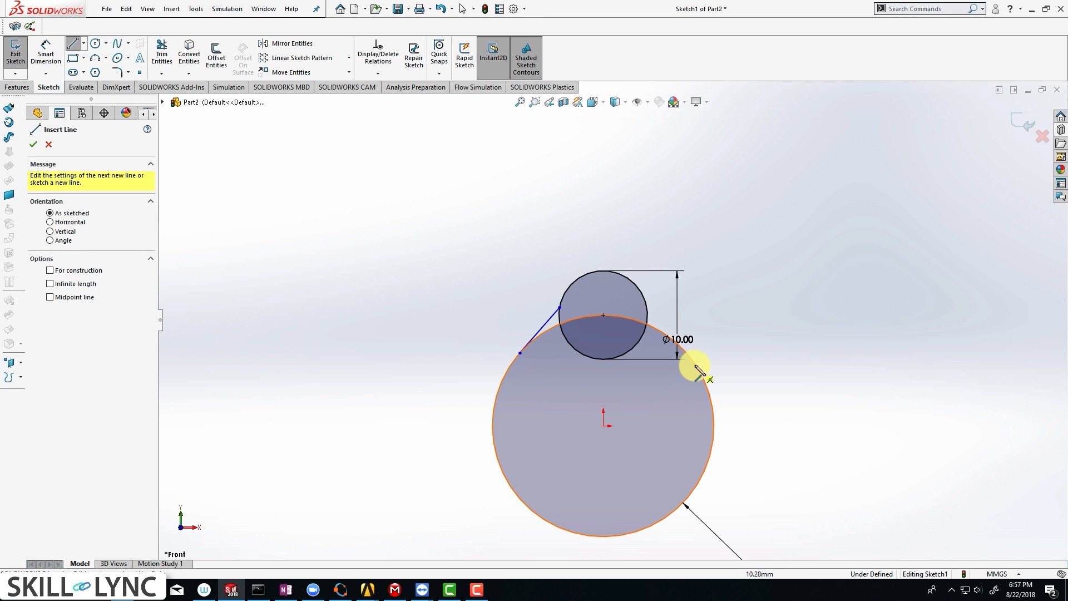
left_click(692, 360)
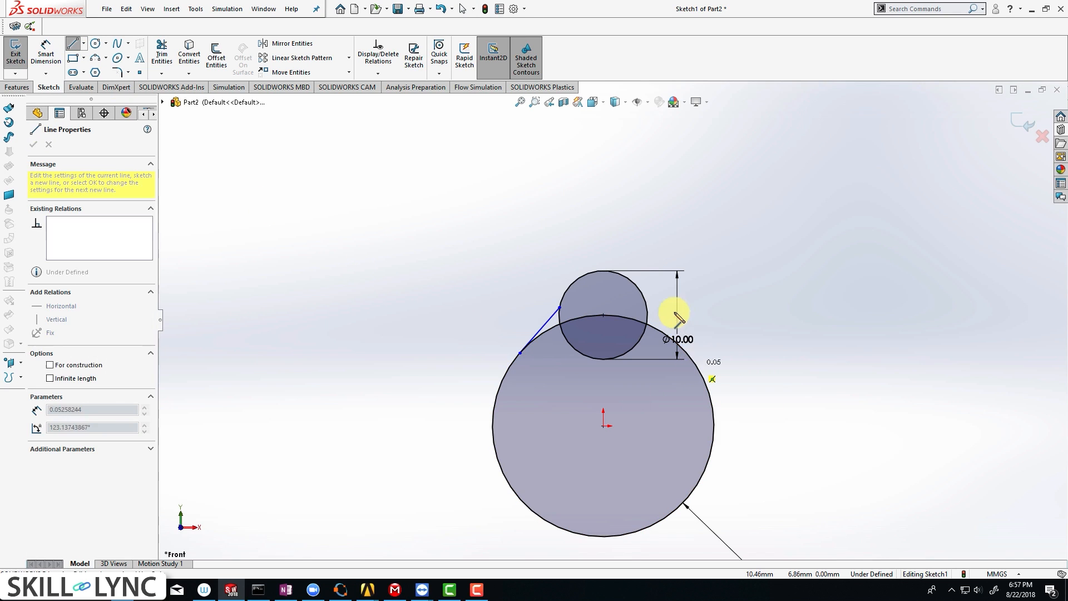
left_click(645, 303)
key("Escape")
- Add a Tangent relation between the right-hand line and the large circle
scroll(665, 313, "down", 2)
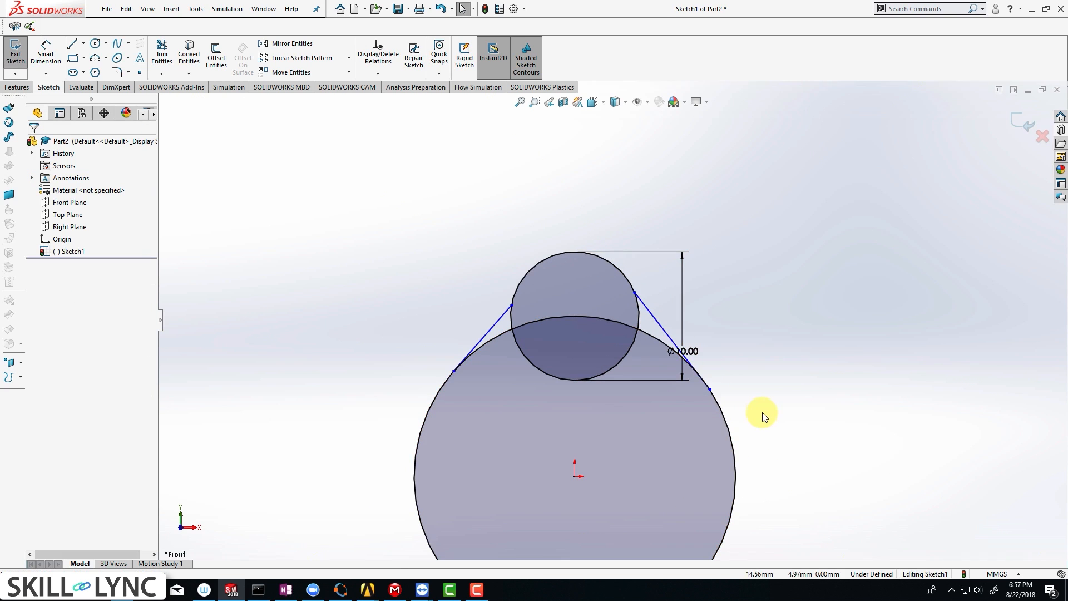
left_click(668, 335)
left_click(726, 419, "ctrl")
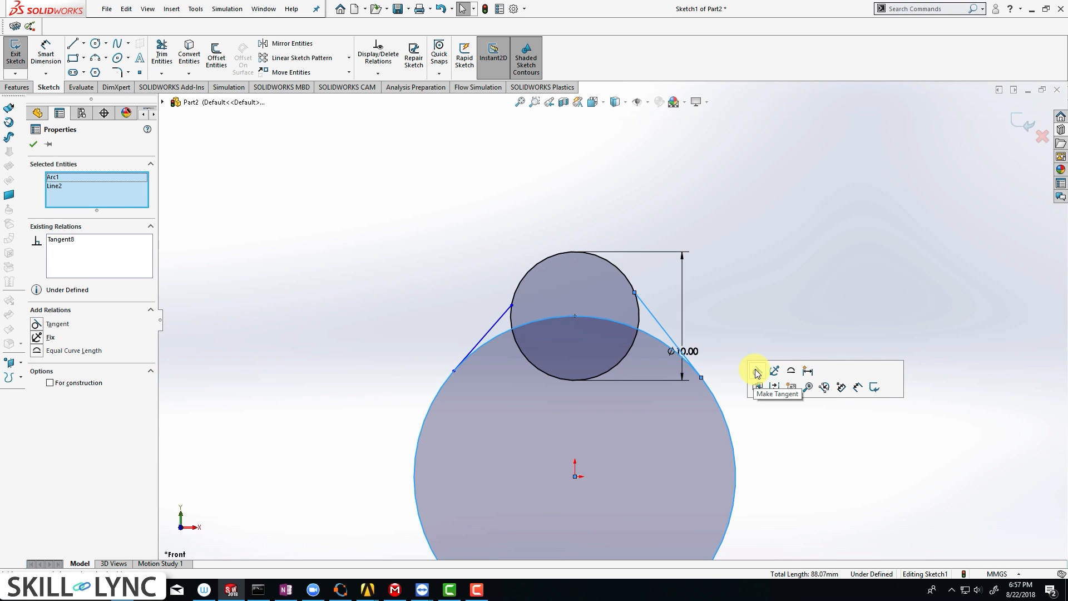
left_click(757, 373)
left_click(32, 148)
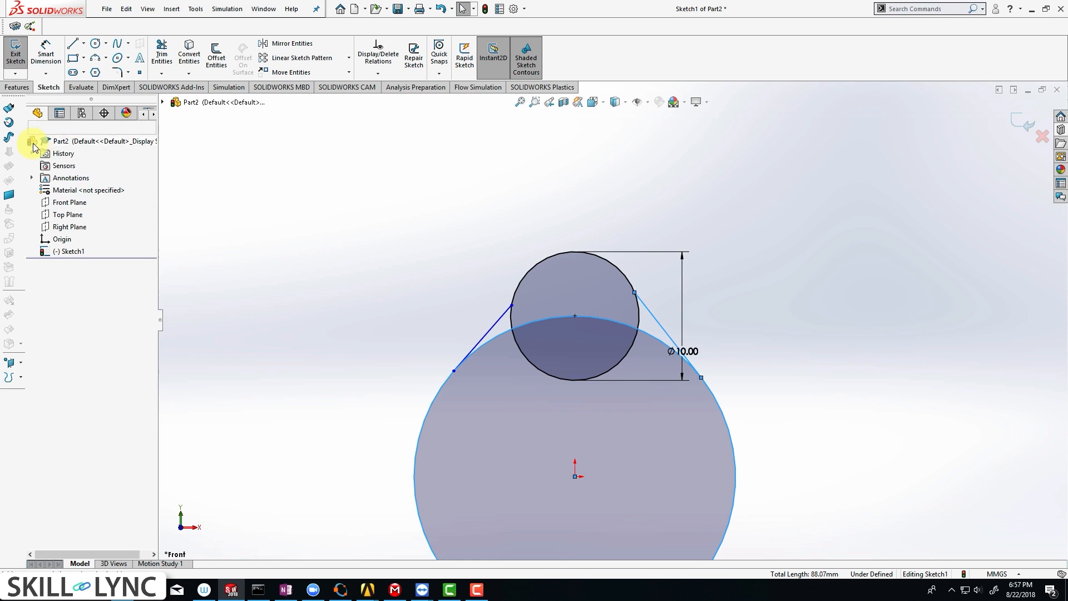
- Examine the existing relations between the left-hand line and the large circle
left_click(490, 336)
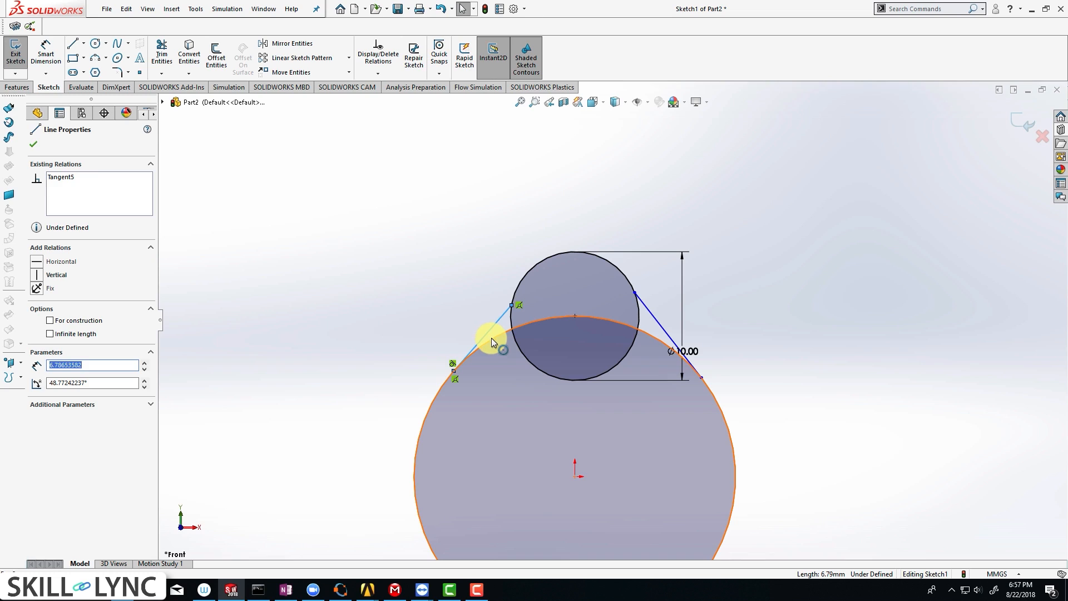
left_click(492, 339, "ctrl")
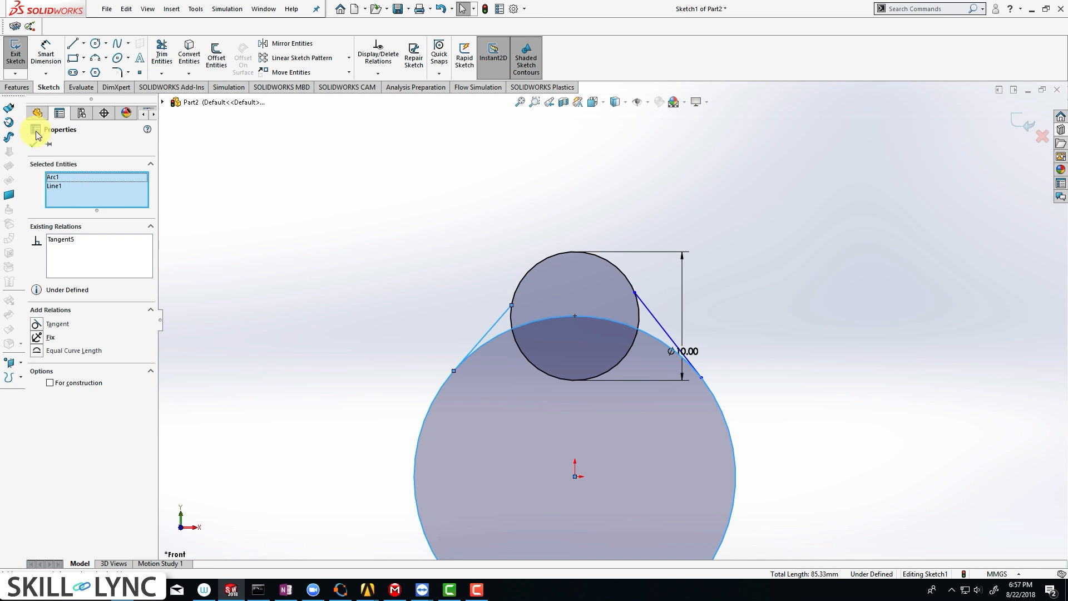
left_click(35, 147)
- Add a Tangent relation between the left-hand line and the small circle
scroll(548, 281, "down", 3)
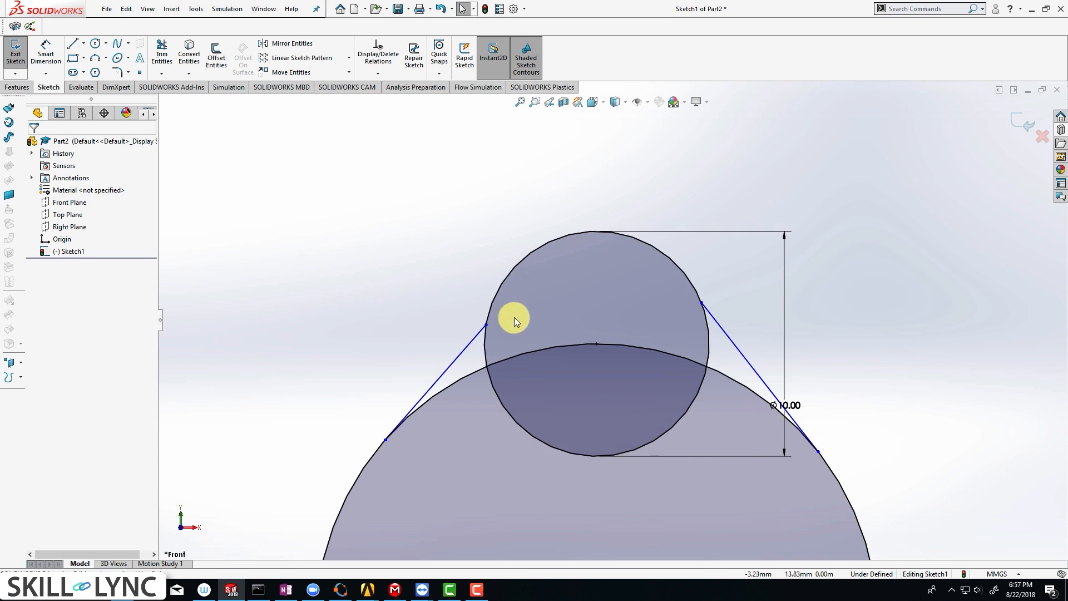
left_click(495, 302)
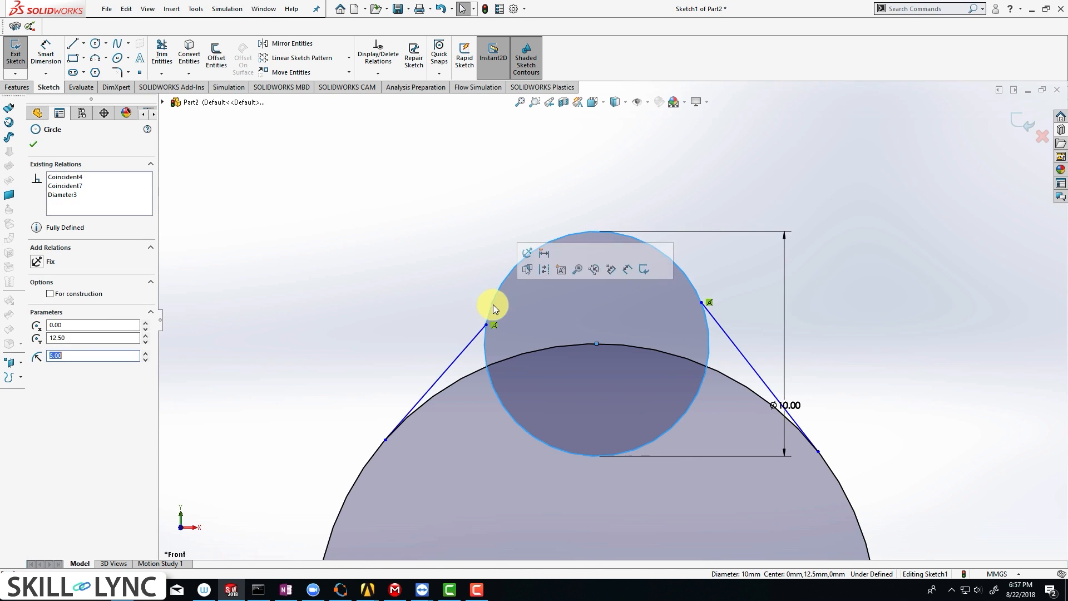
left_click(480, 332, "ctrl")
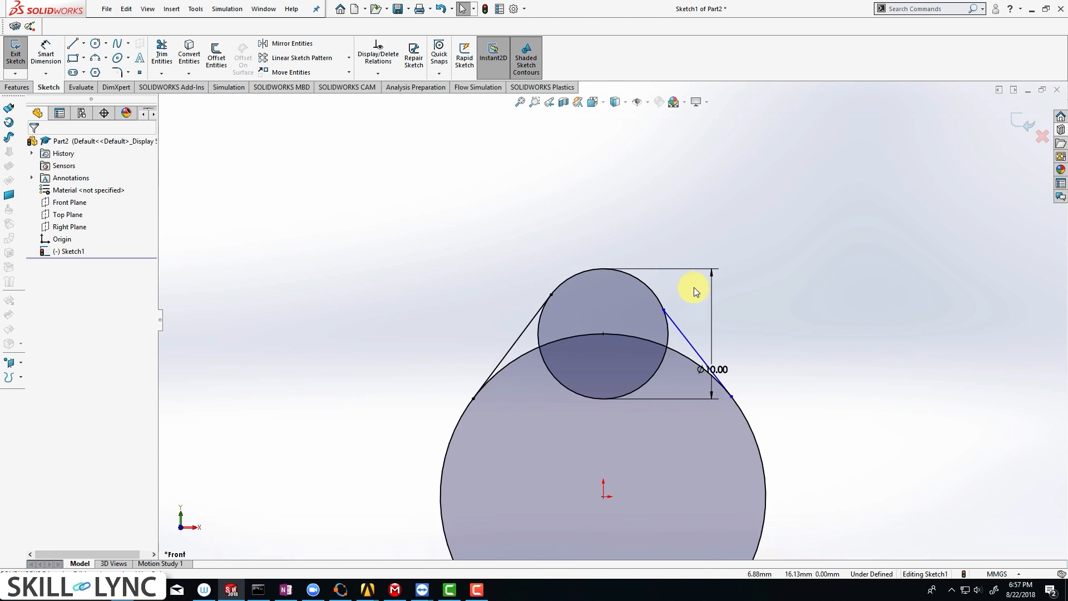
- Add a Tangent relation between the right-hand line and the small circle
scroll(693, 287, "down", 2)
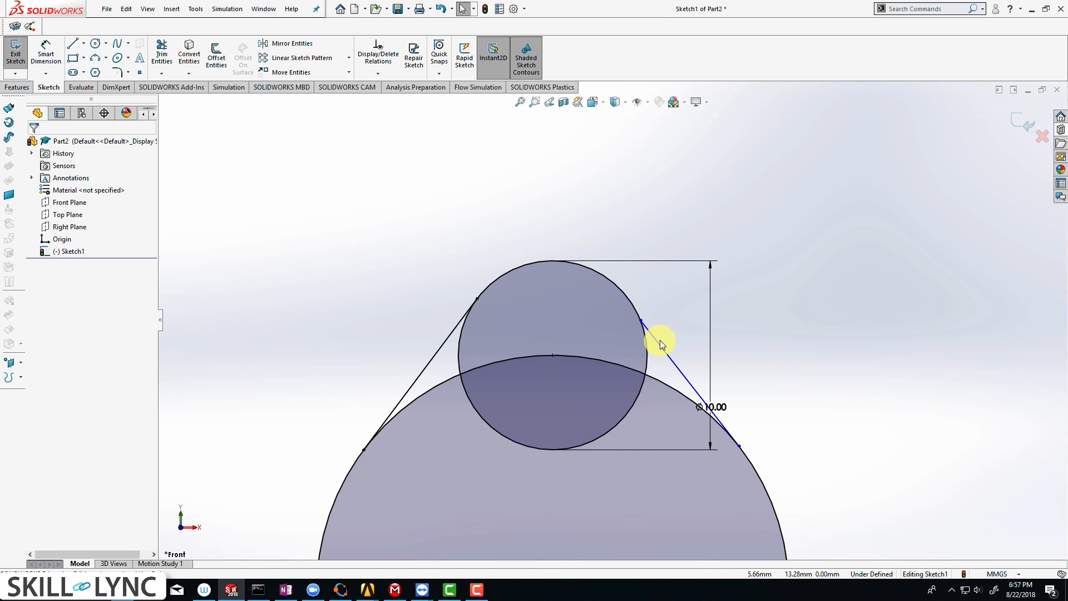
left_click(659, 343)
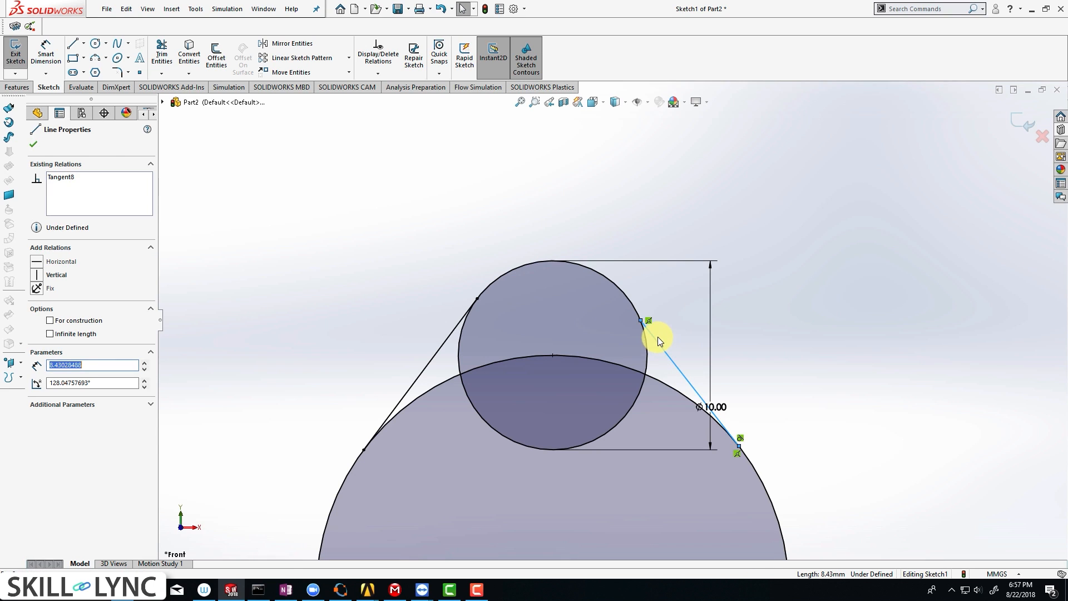
left_click(647, 348, "ctrl")
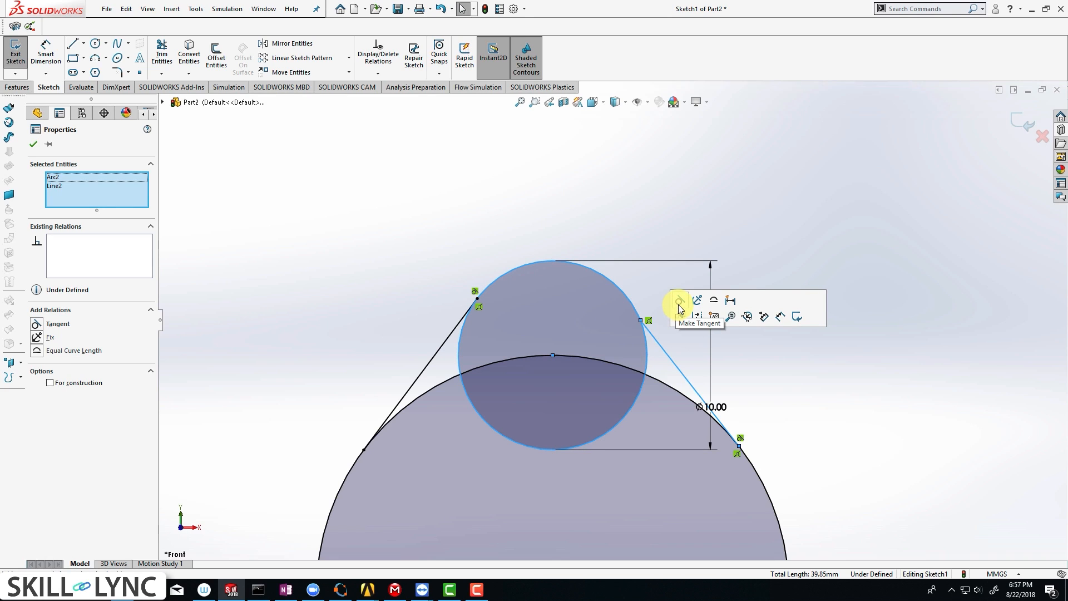
left_click(679, 303)
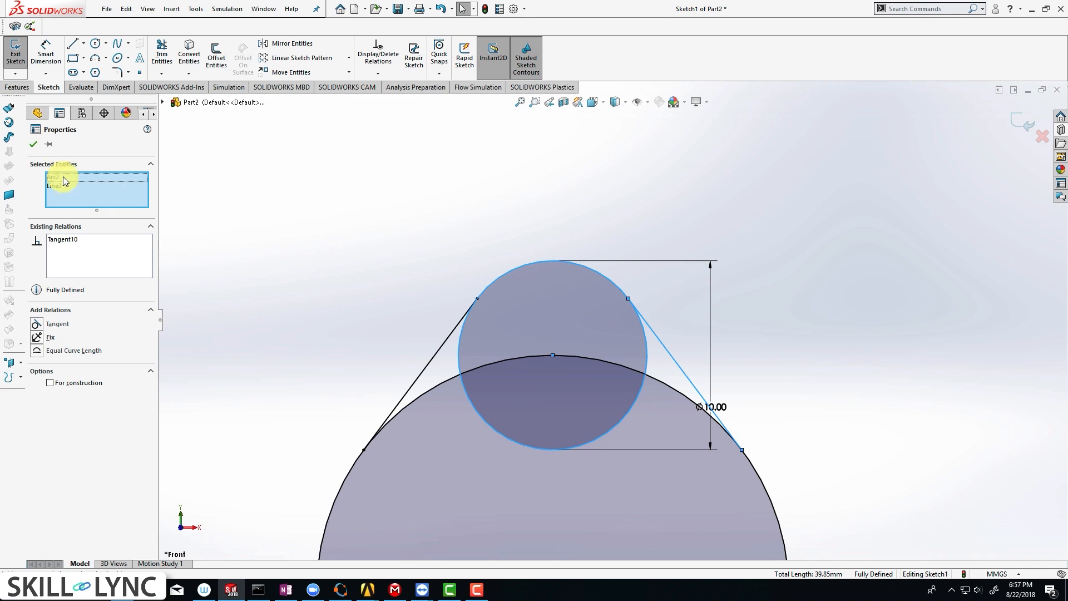
left_click(34, 145)
scroll(575, 349, "up", 5)
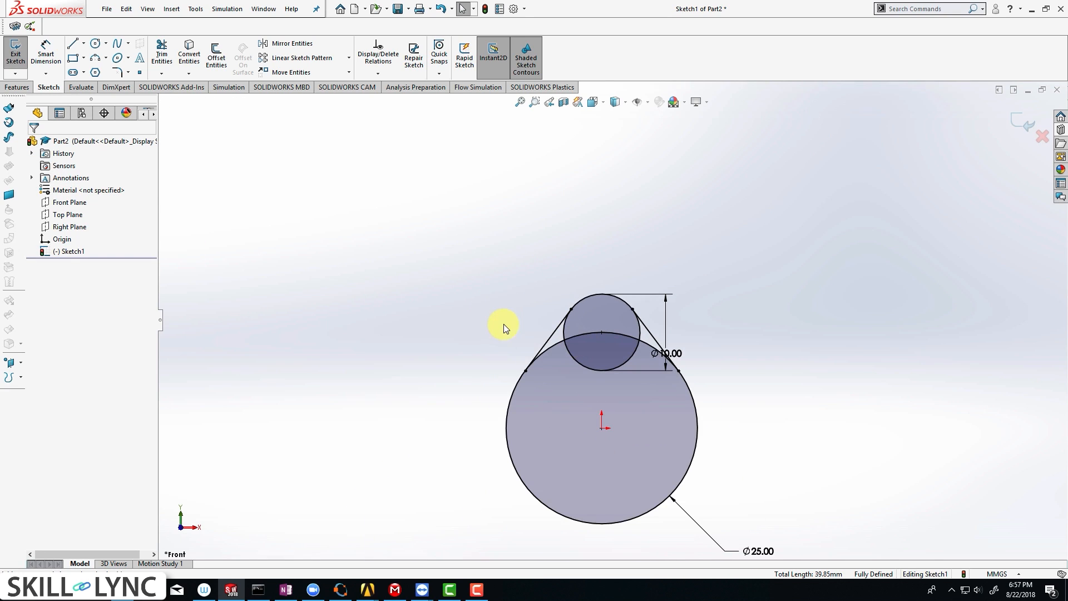
- Power-trim the inner arcs of both circles between the tangent lines to leave only the outer cam outline, and exit the sketch
left_click(164, 61)
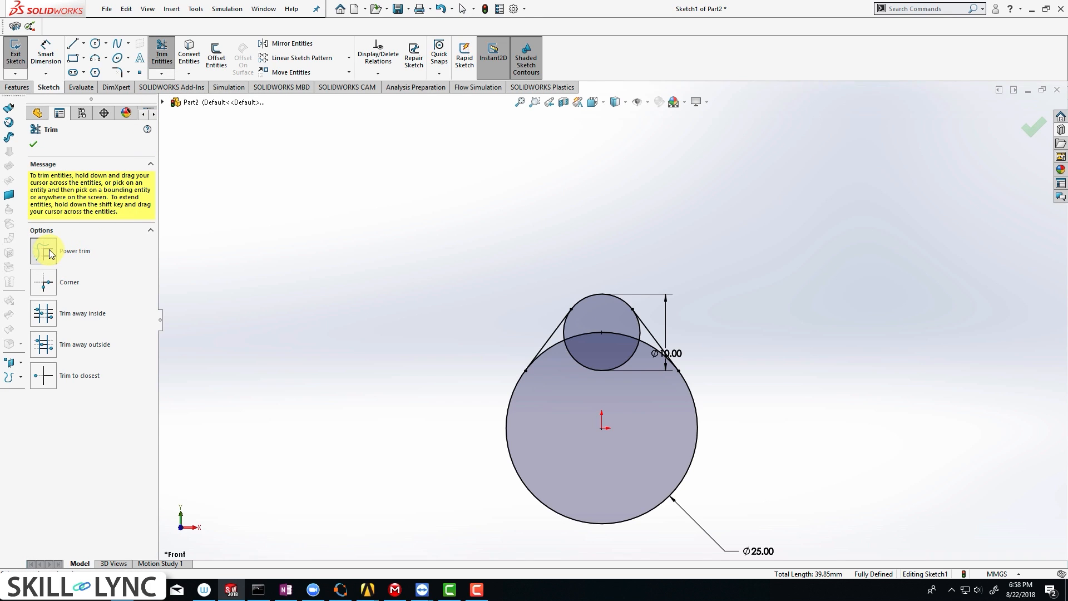
scroll(589, 338, "down", 2)
mouse_move(578, 410)
left_mouse_down()
mouse_move(602, 318)
mouse_move(658, 354)
mouse_move(655, 329)
mouse_move(553, 312)
mouse_move(539, 362)
left_mouse_up()
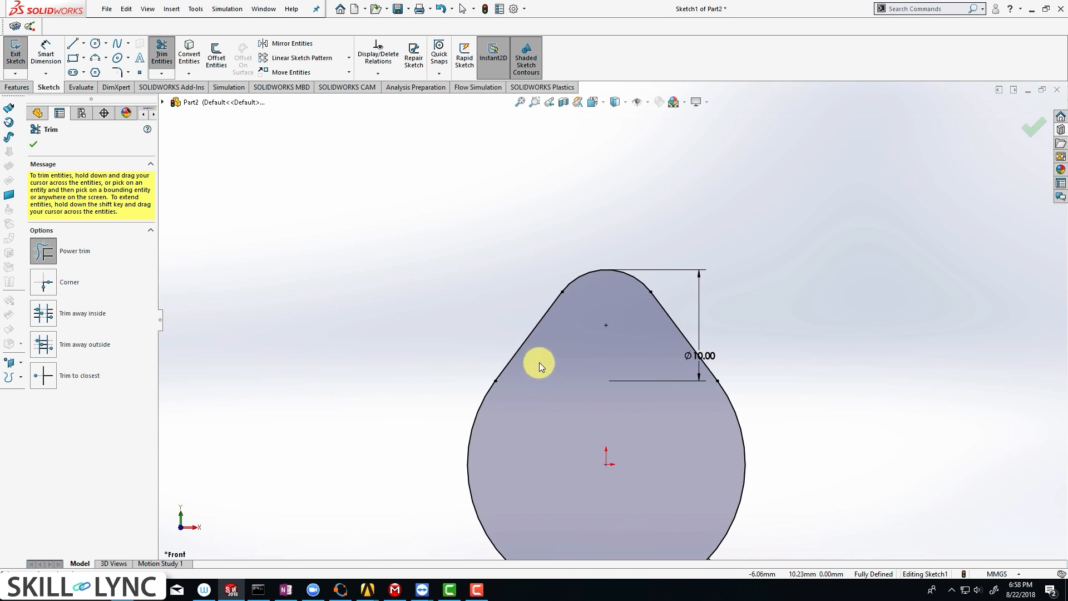
scroll(656, 339, "up", 4)
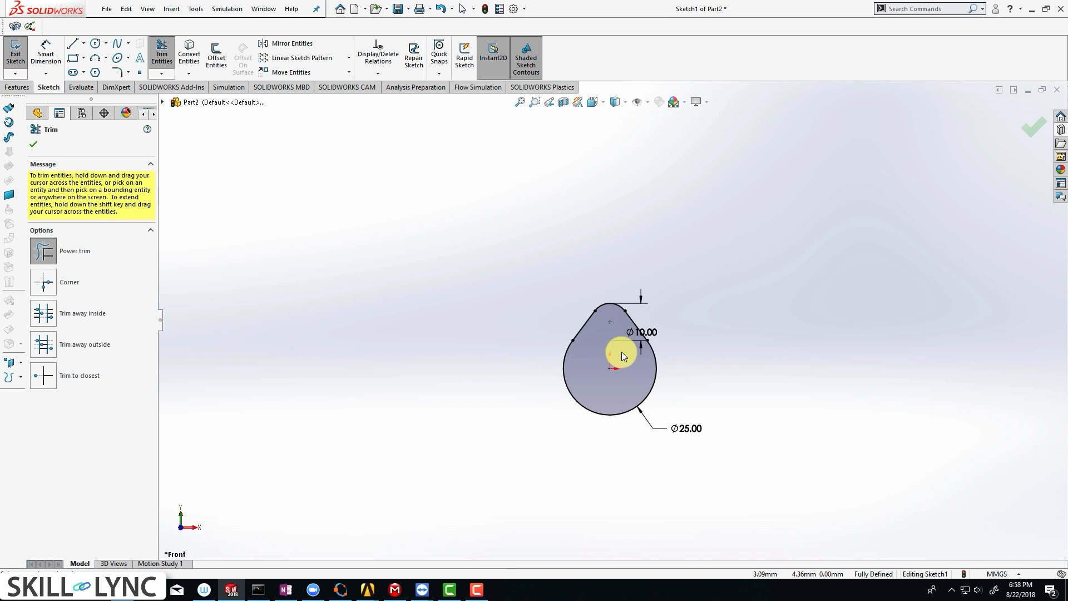
left_click(35, 146)
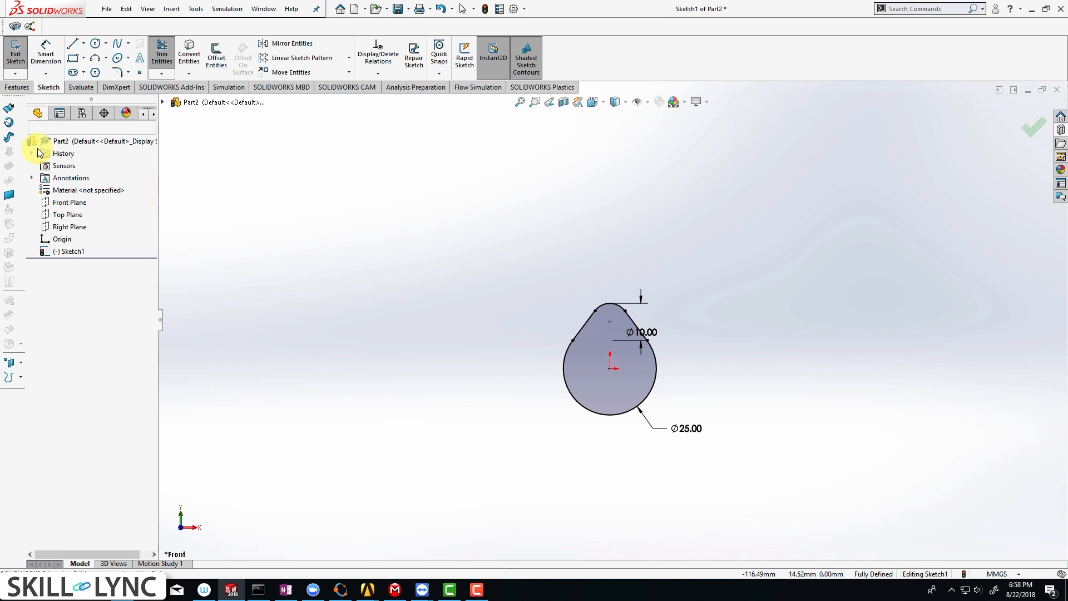
left_click(1027, 121)
- Set up a blind boss extrusion of the cam profile with a depth of 20 mm
middle_click_drag(889, 289, 818, 294)
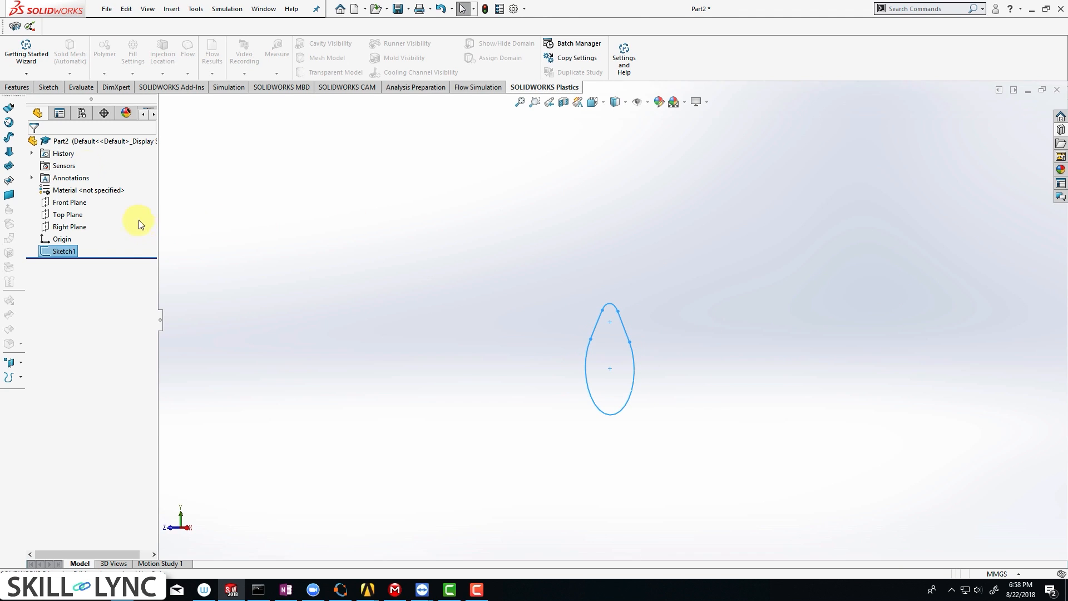
left_click(24, 90)
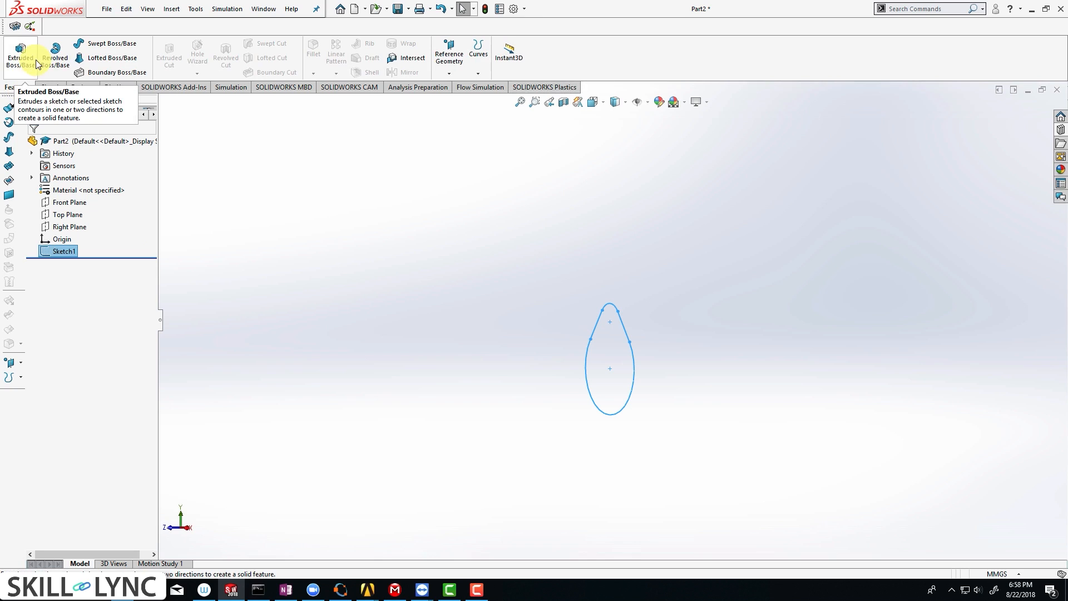
left_click(24, 62)
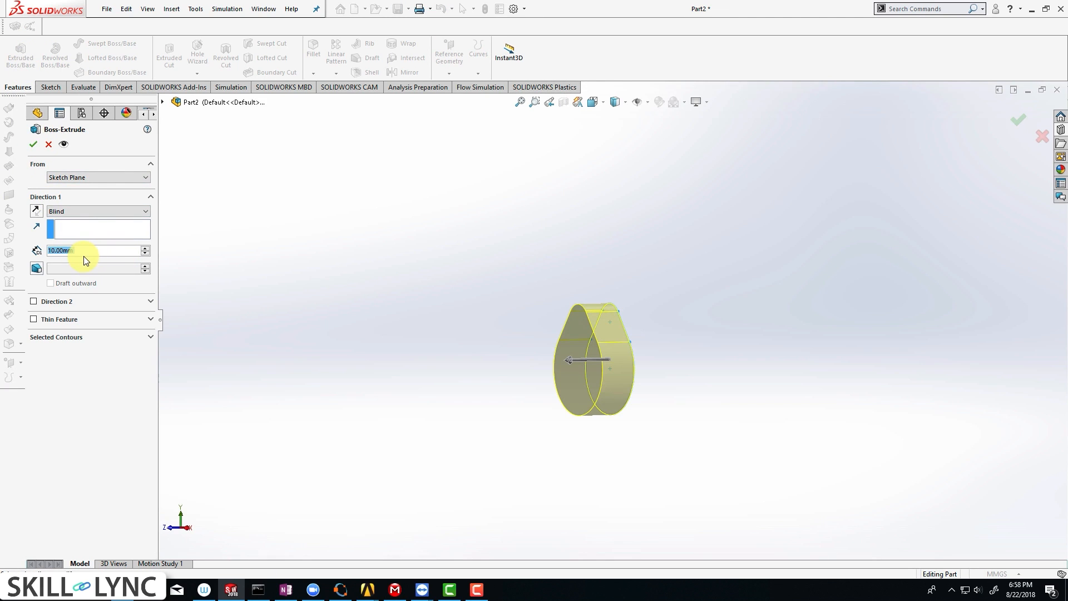
type("20mm")
key("Return")
middle_click_drag(241, 222, 333, 189)
- Set the extrusion's depth to 10 mm with a Mid Plane end condition and create the cam body
double_click(104, 251)
type("1")
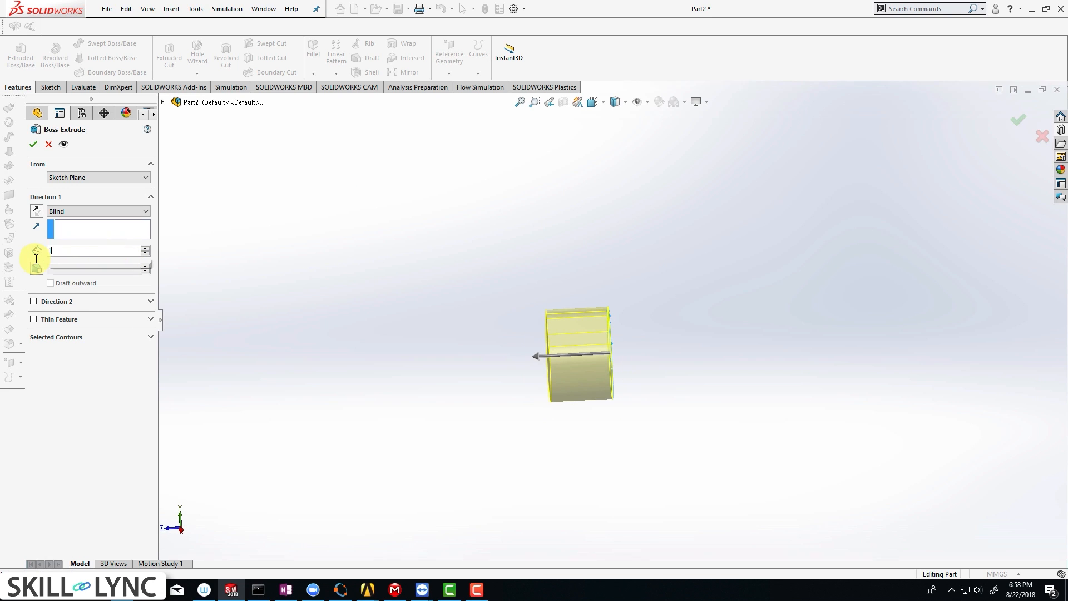
type("0mm")
key("Return")
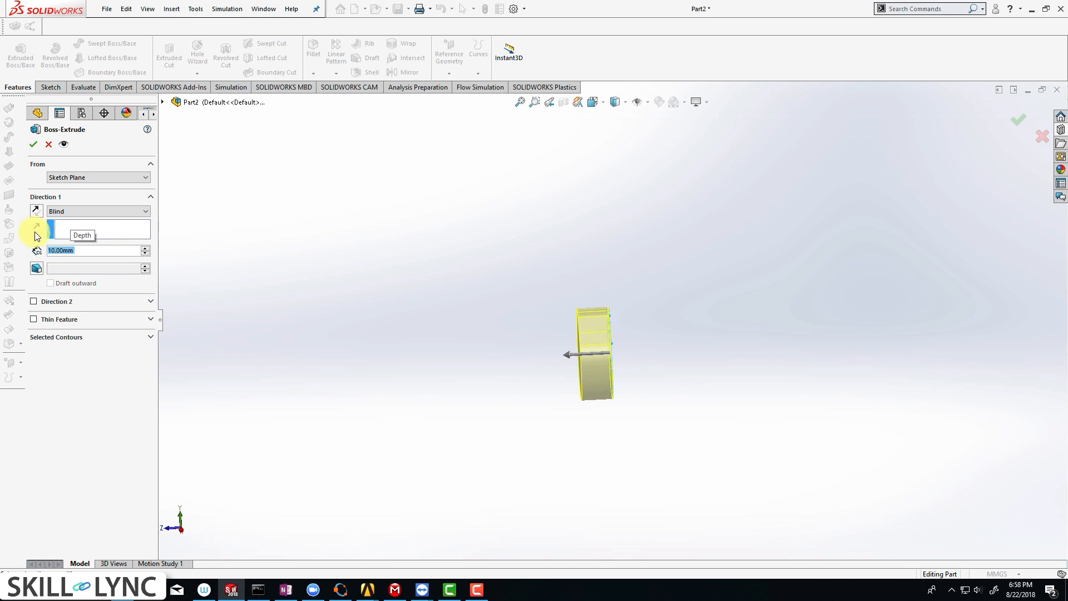
left_click(122, 211)
left_click(115, 259)
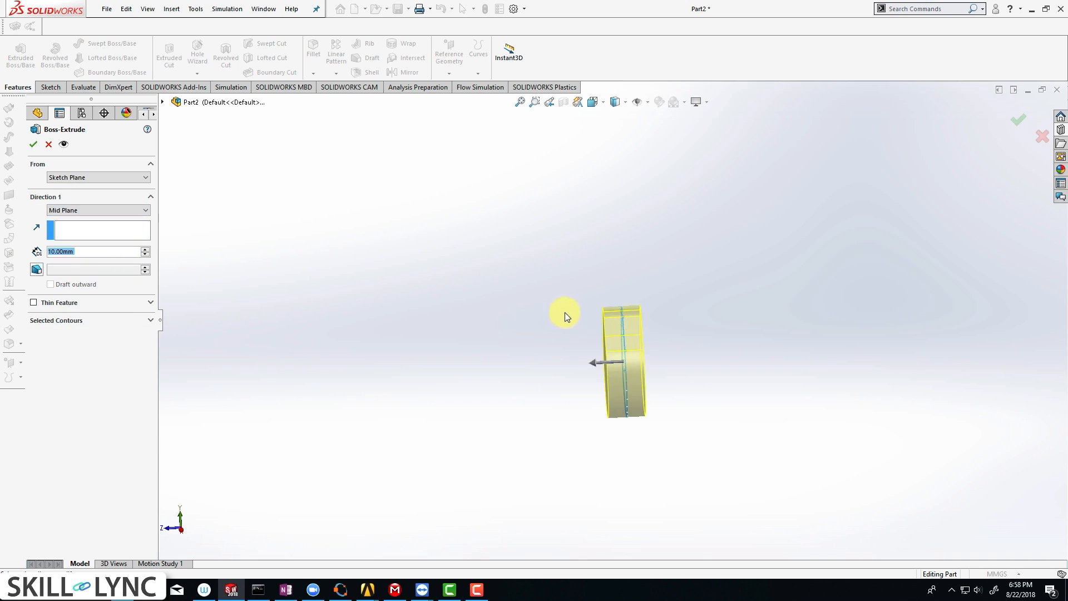
middle_click_drag(565, 314, 751, 342)
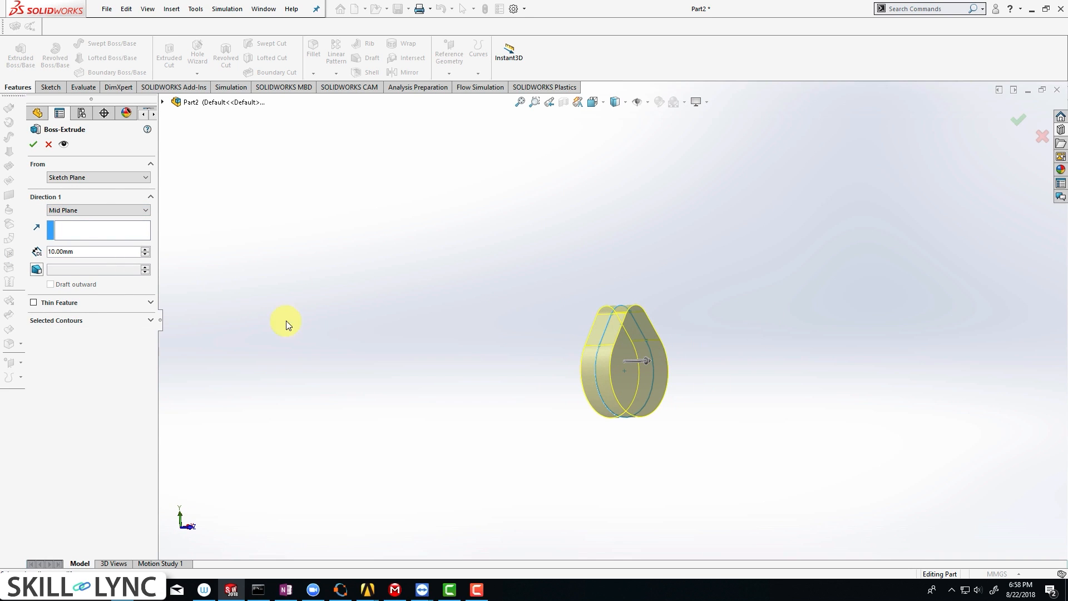
left_click(34, 145)
middle_click_drag(612, 342, 643, 333)
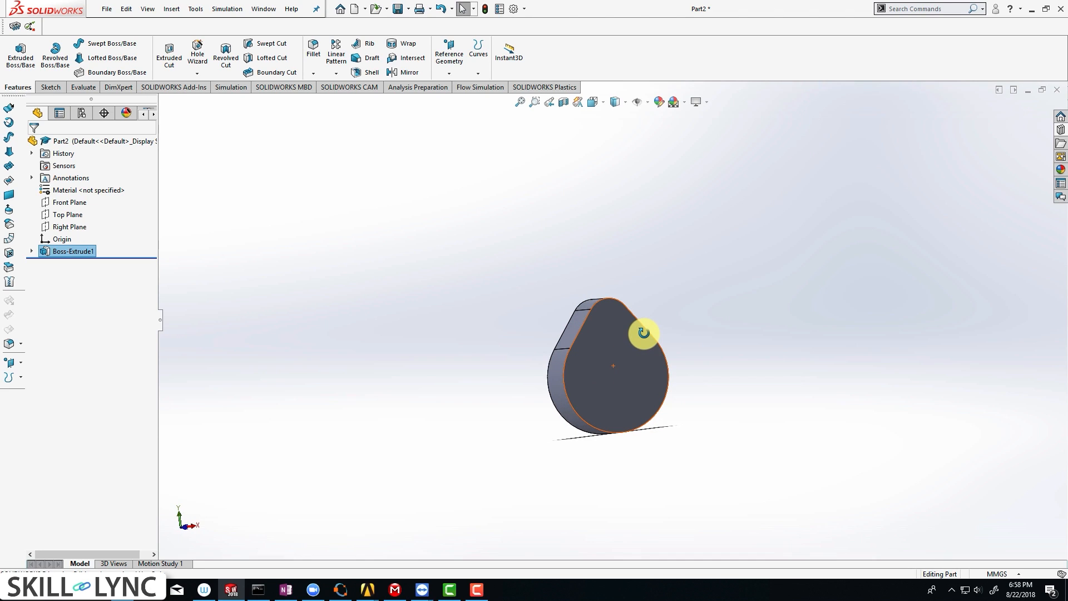
- Save the part as Cam_Engine_Valve in the MBD folder on the Desktop
key("ctrl+s")
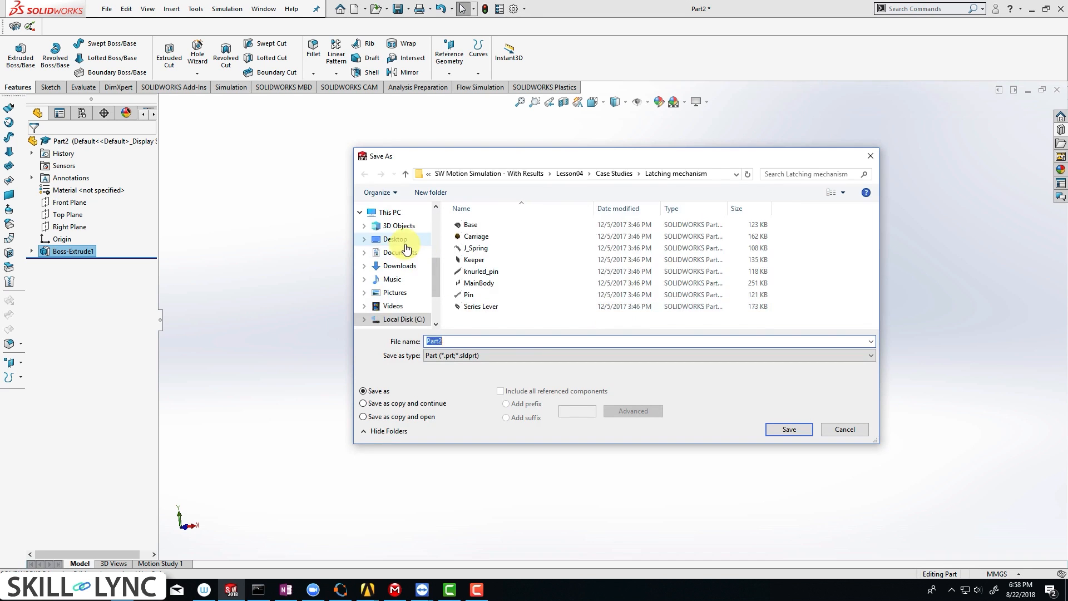
left_click(402, 240)
double_click(473, 294)
left_click(485, 341)
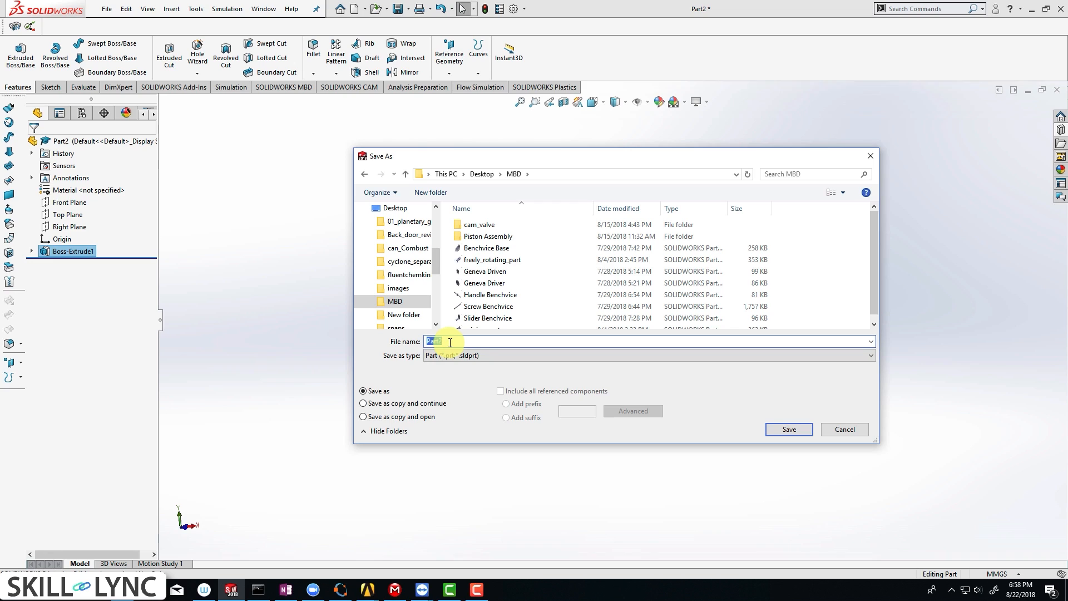
type("c")
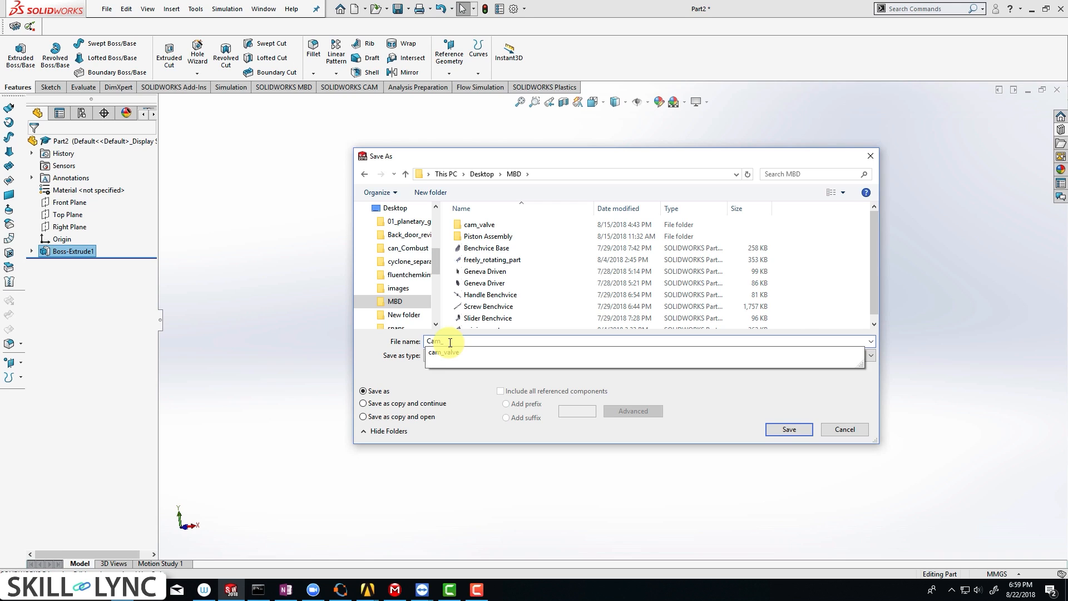
type("am_B")
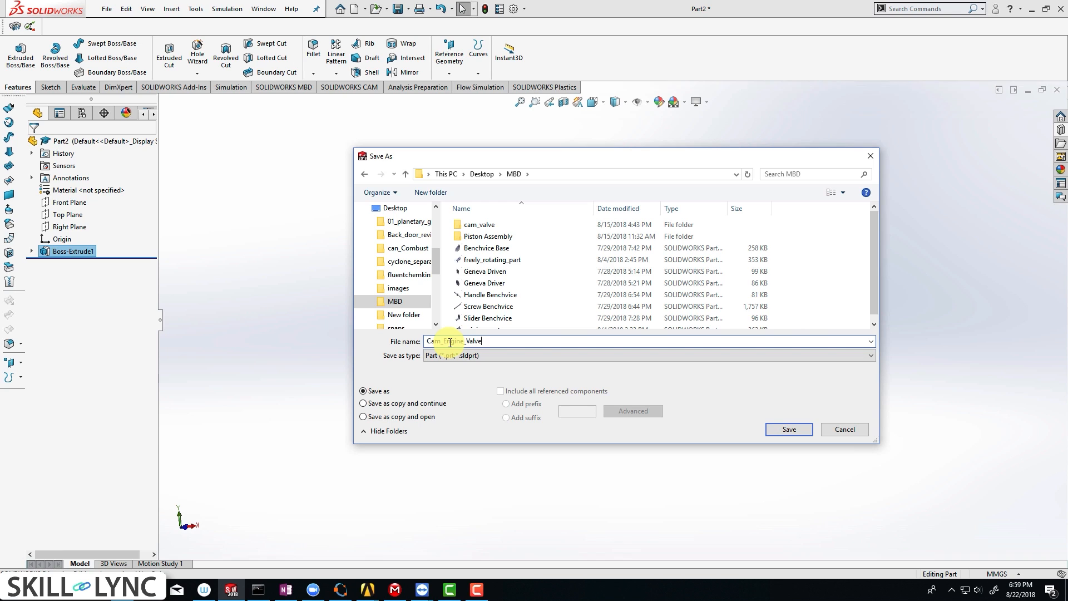
key("Return")
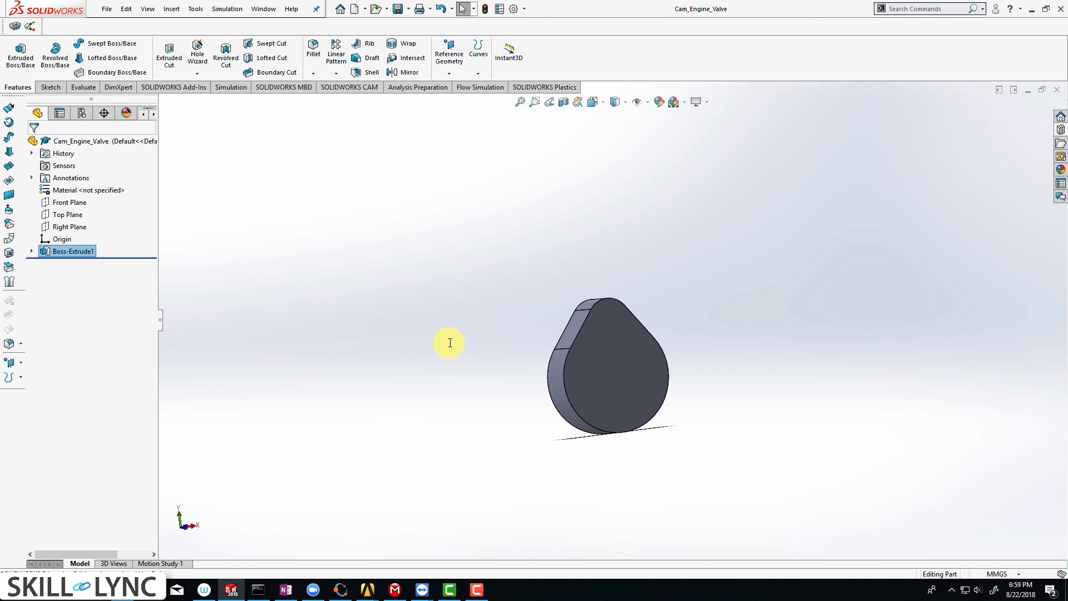
- Create a new part document and set its units to MMGS
left_click(103, 12)
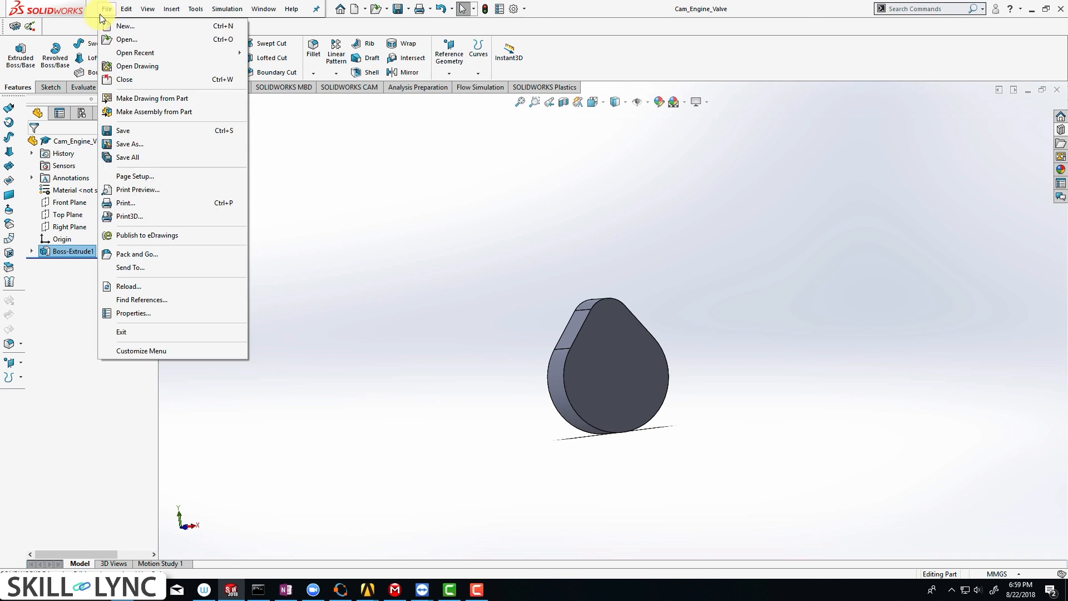
left_click(122, 26)
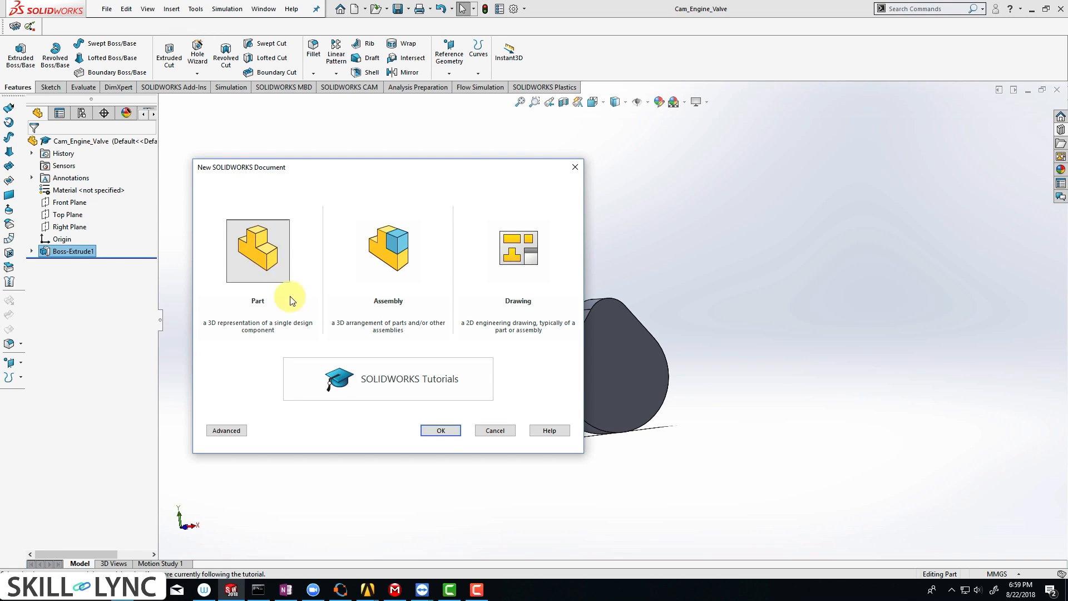
left_click(449, 432)
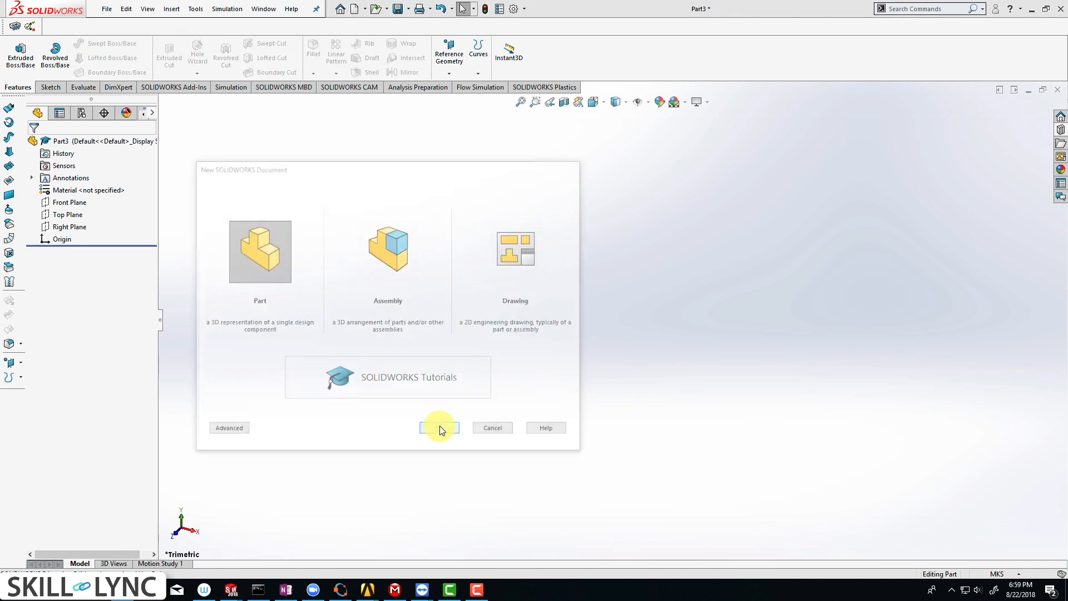
left_click(999, 574)
left_click(979, 527)
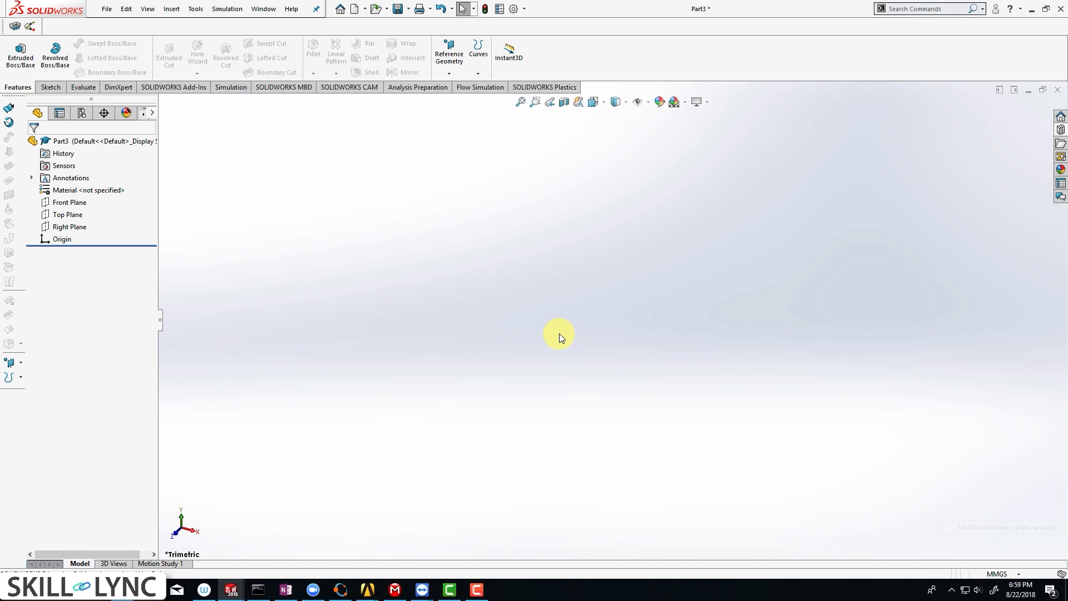
- On the Front Plane, sketch a vertical line down to the origin, a horizontal line about 7 mm leftward, and a vertical line about 80 mm upward
left_click(70, 202)
left_click(83, 190)
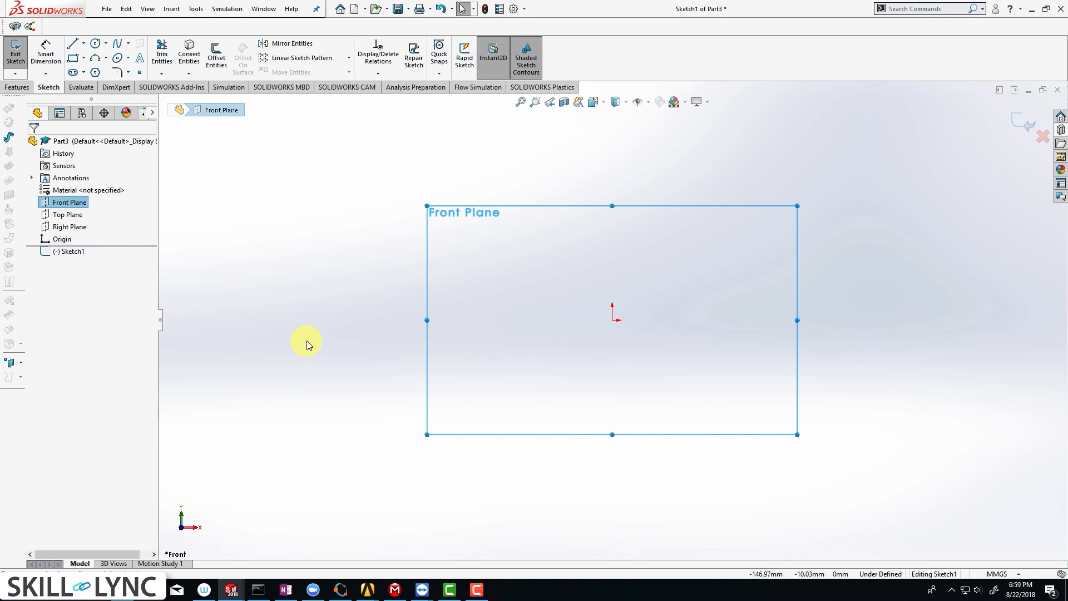
key("l")
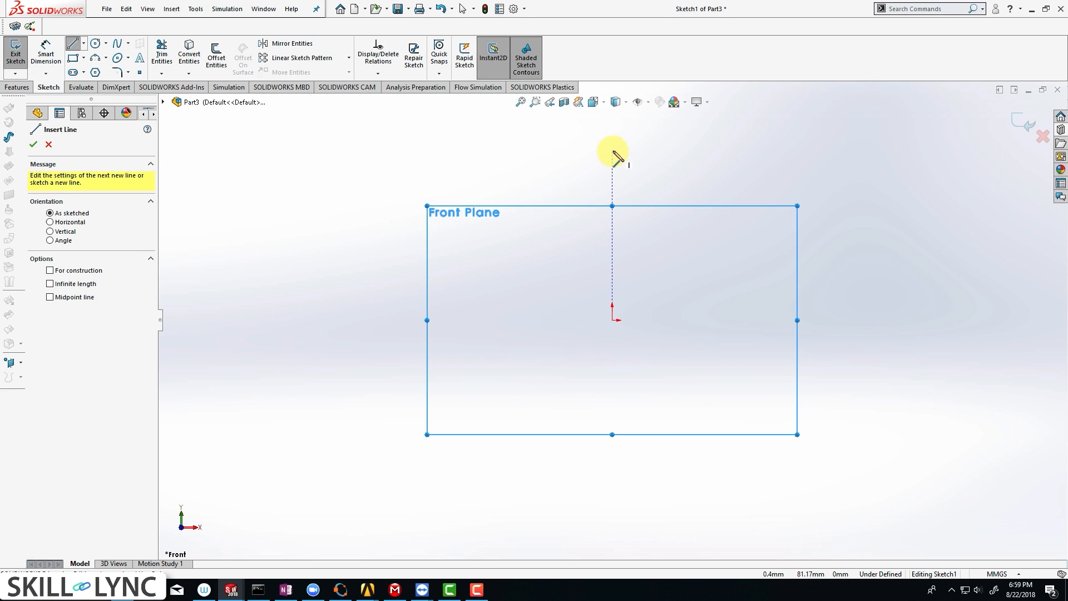
left_click(612, 148)
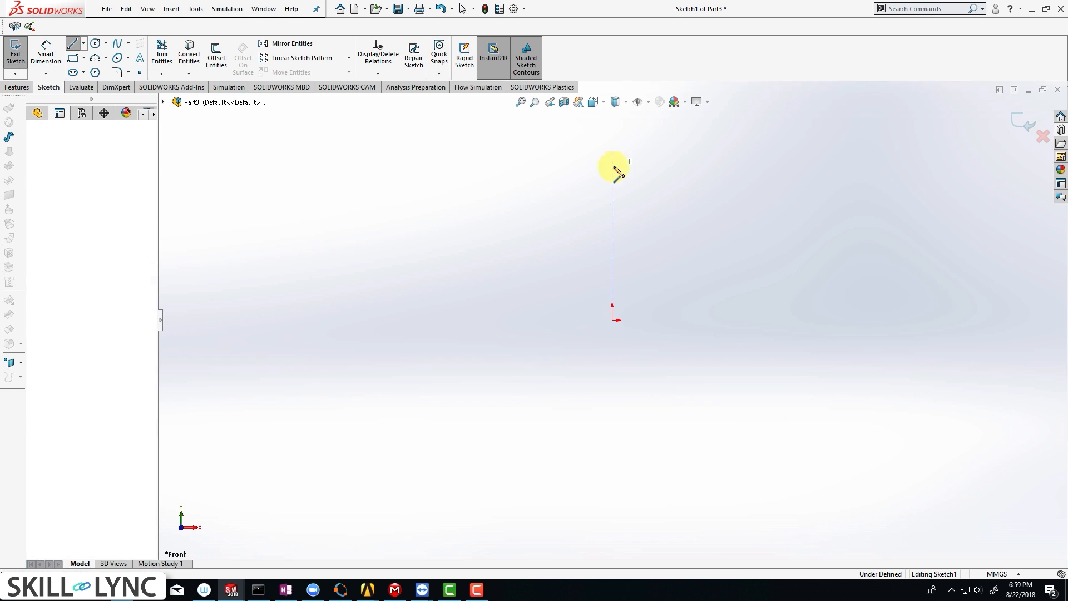
left_click(612, 320)
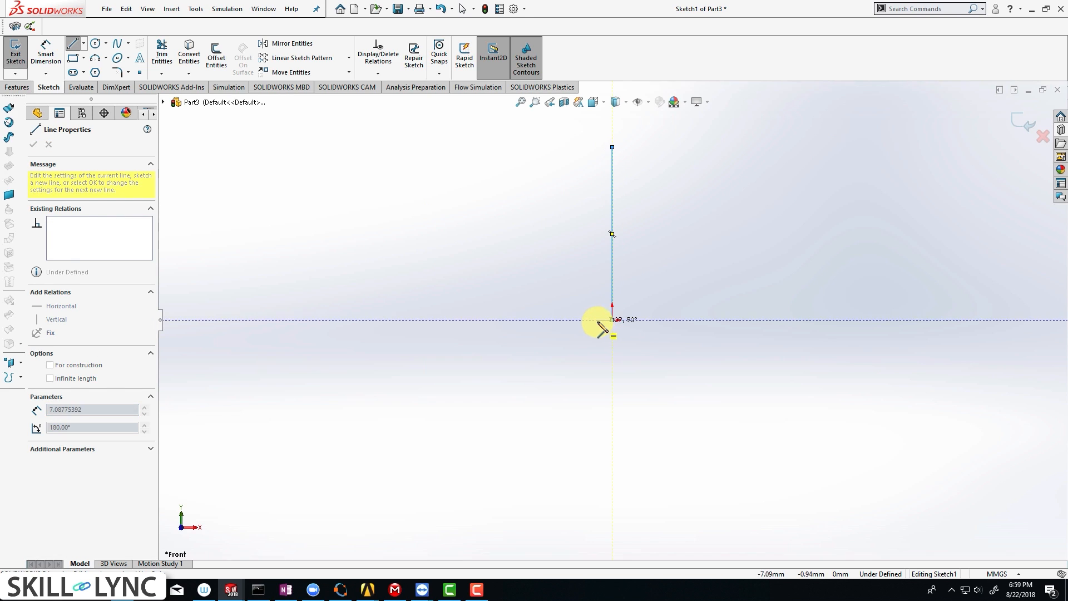
left_click(597, 320)
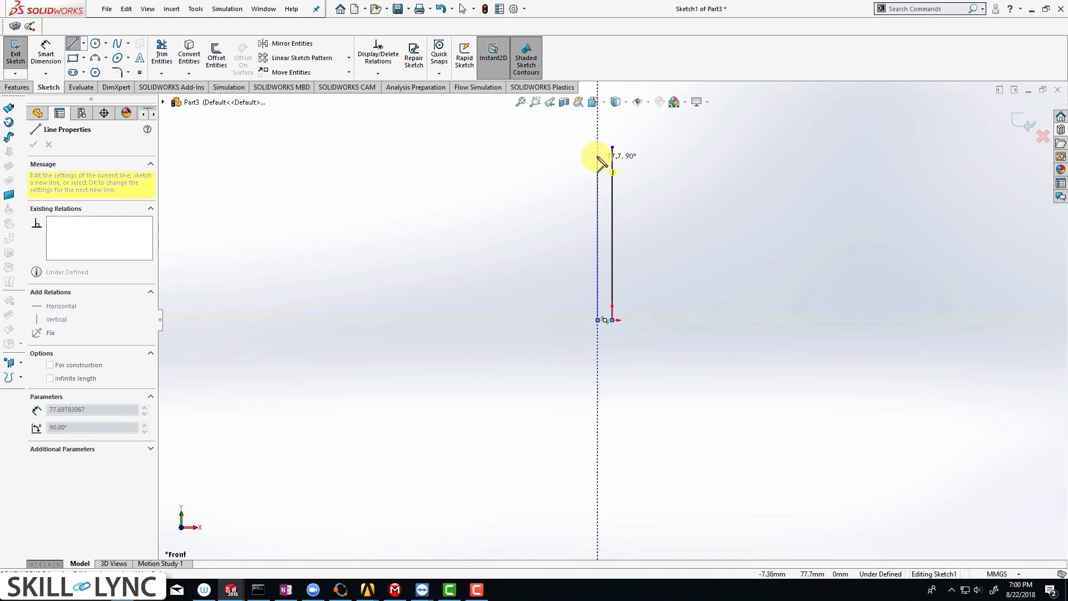
double_click(600, 156)
left_click(598, 155)
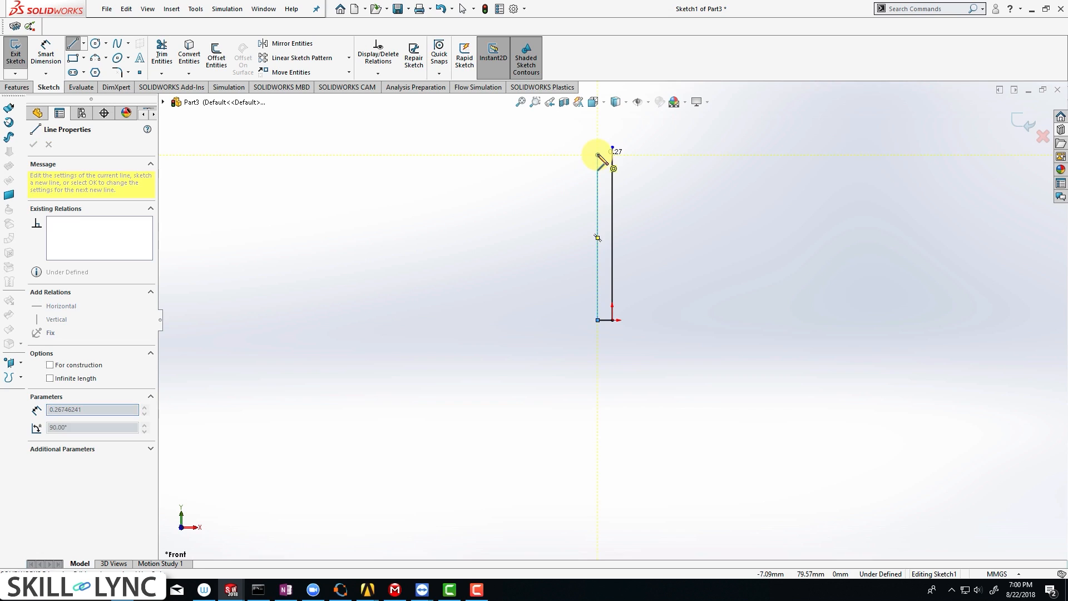
key("Escape")
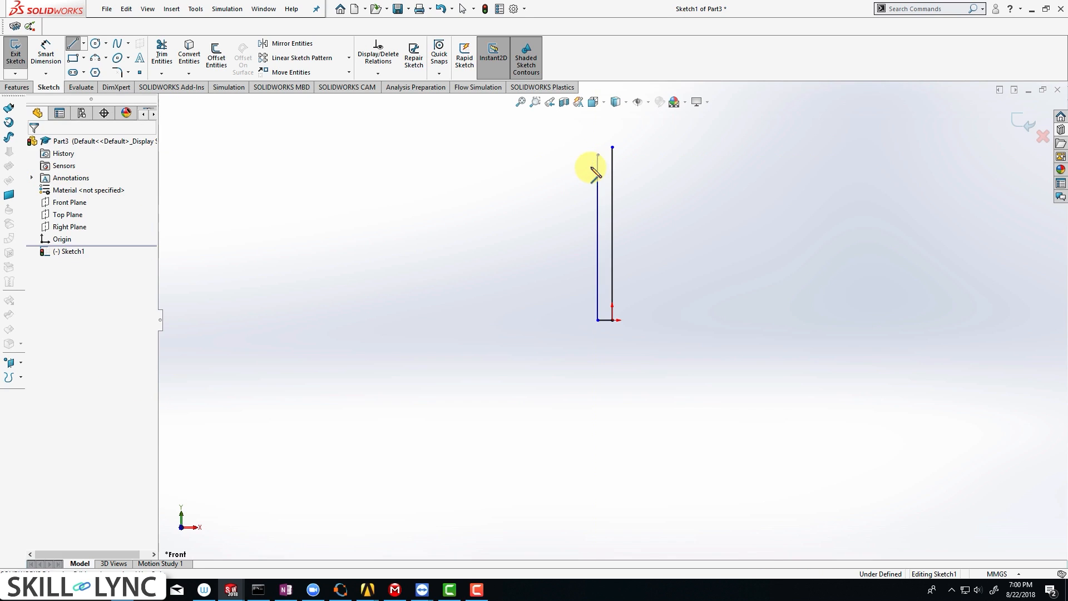
- Draw a 3-point arc of about 5.67 mm radius joining the upper ends of the two vertical lines
scroll(626, 136, "down", 3)
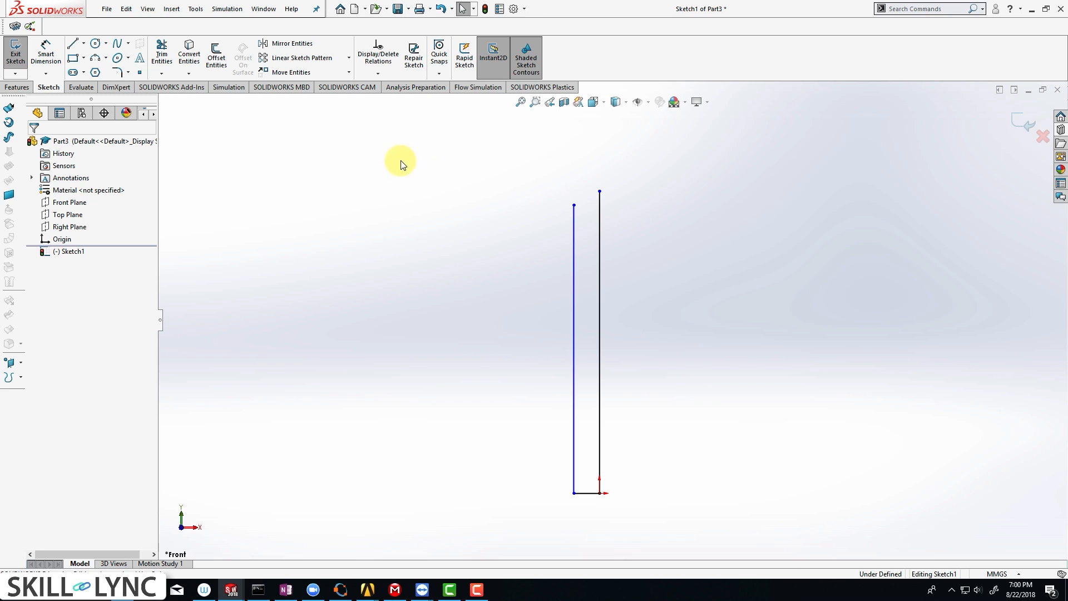
left_click(95, 61)
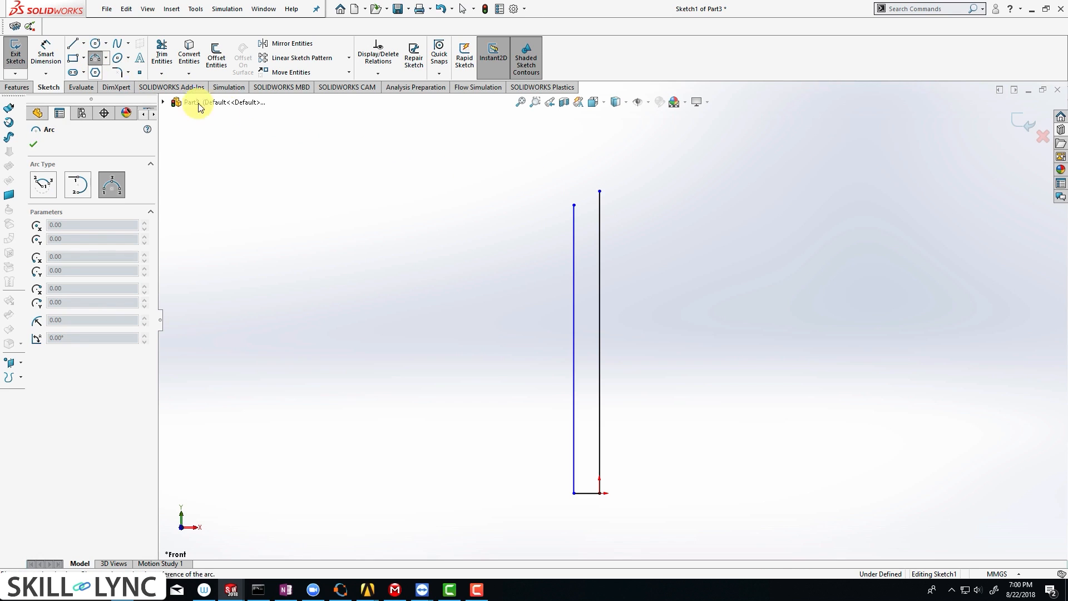
left_click(573, 205)
left_click(599, 192)
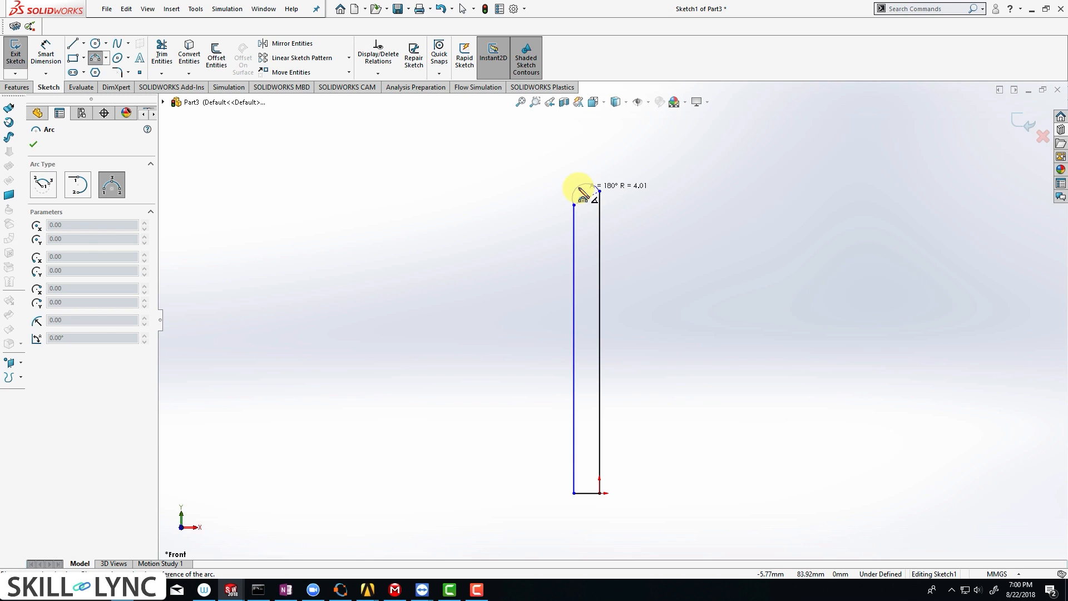
left_click(584, 199)
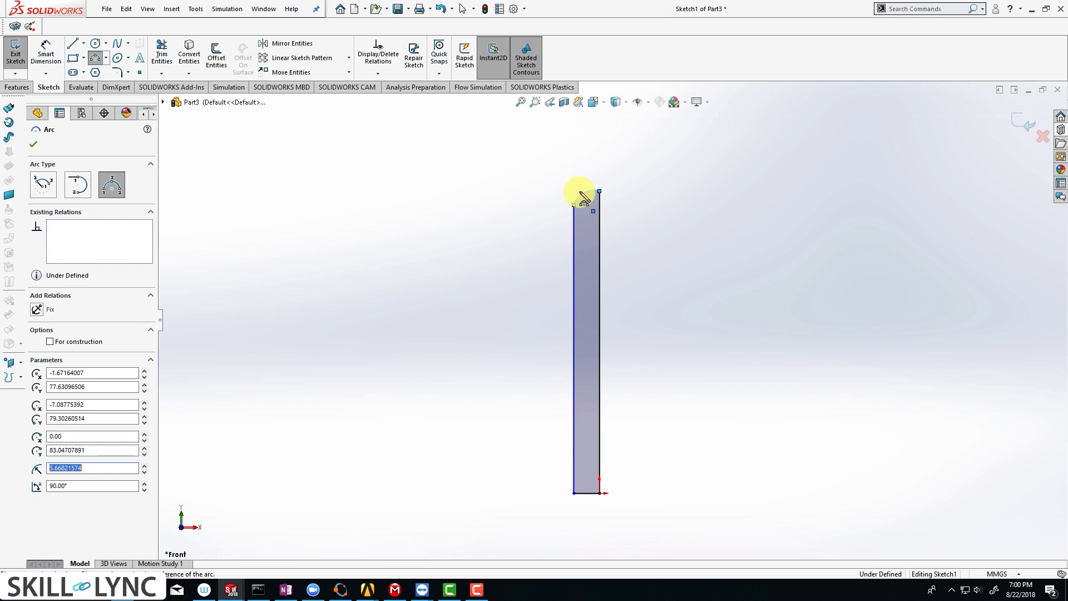
key("Escape")
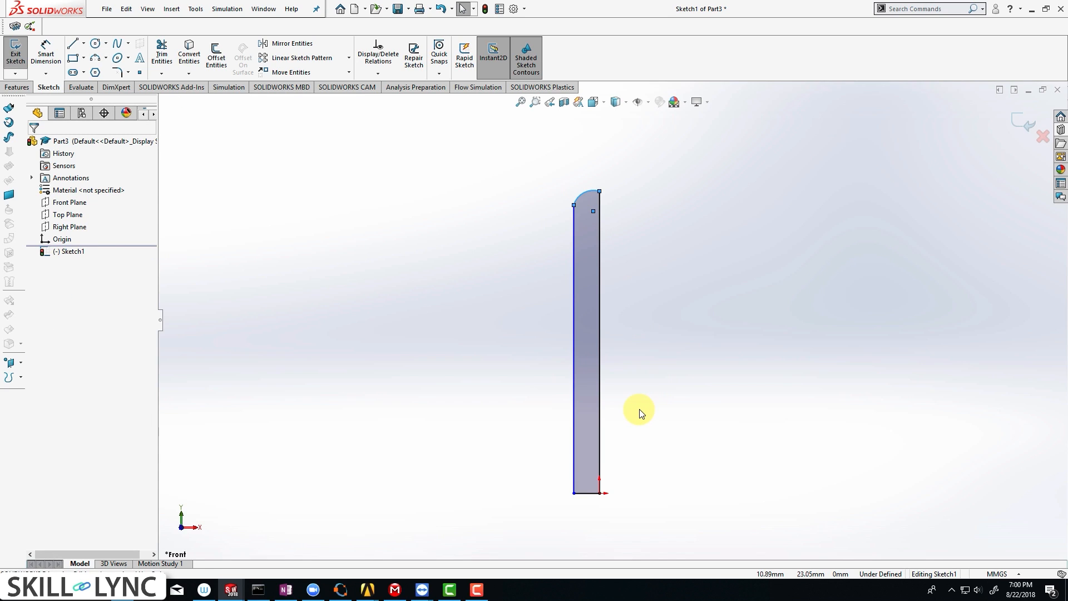
- Apply a Vertical relation between the arc's centre point and the origin
left_click(591, 212)
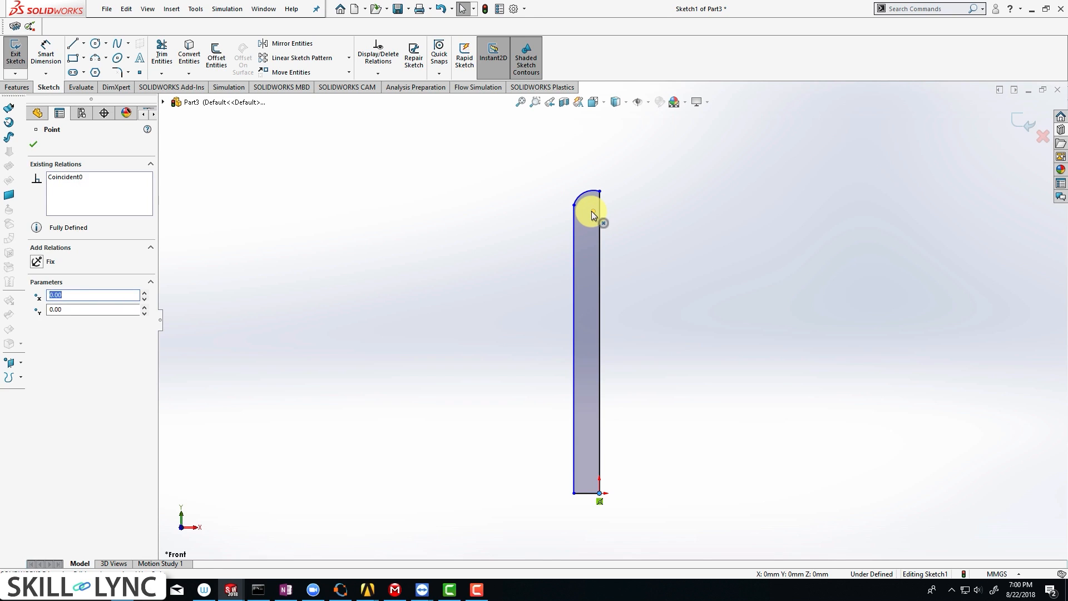
left_click(592, 212, "ctrl")
left_click(643, 165)
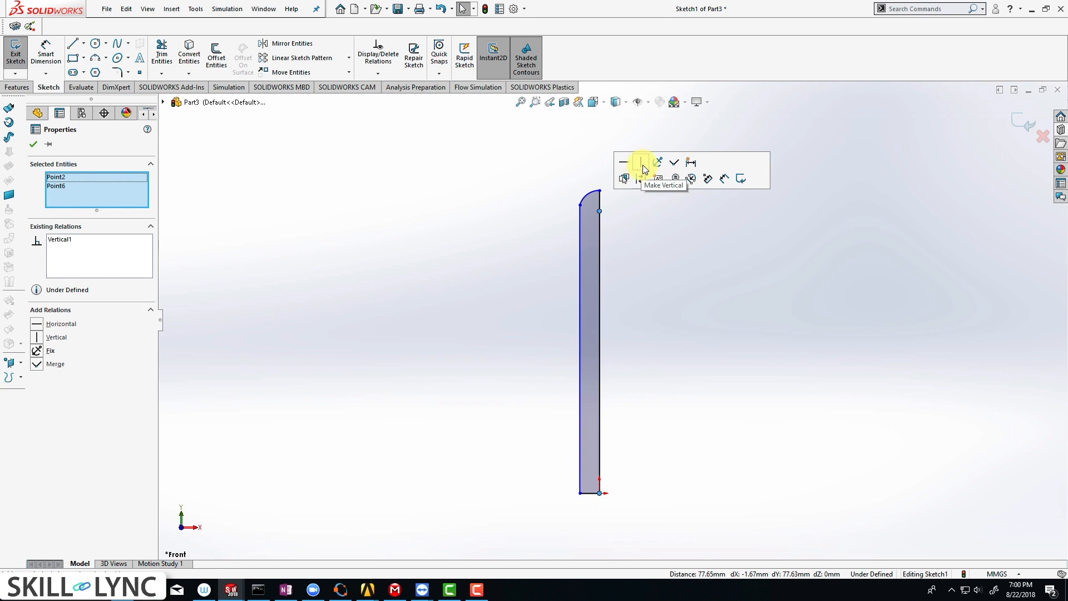
left_click(633, 221)
scroll(615, 287, "up", 1)
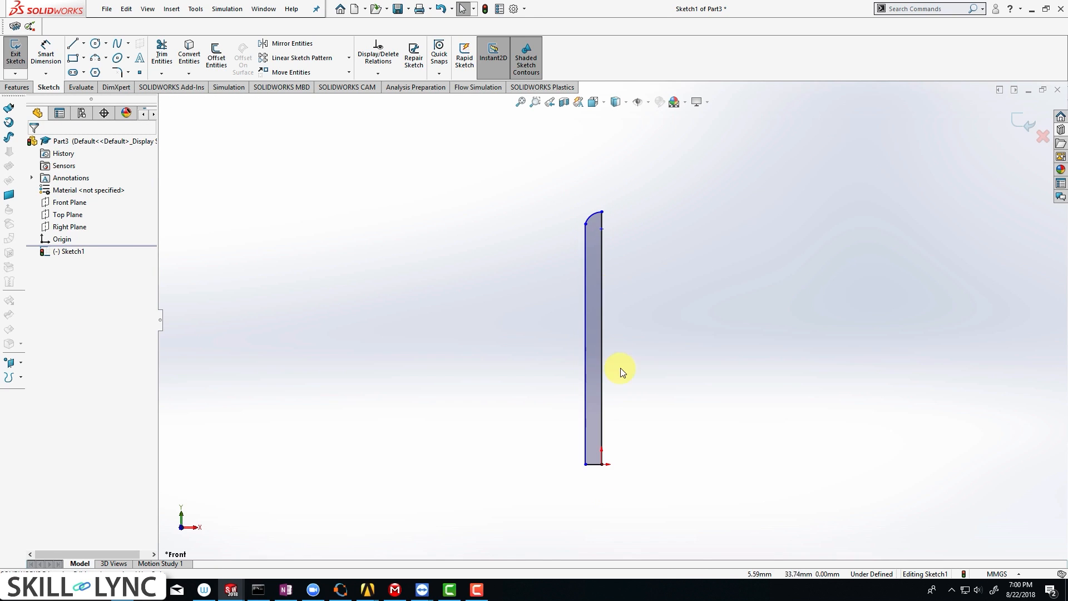
- Make the arc tangent to the outer vertical line, the one away from the origin
scroll(622, 378, "down", 1)
scroll(582, 192, "down", 2)
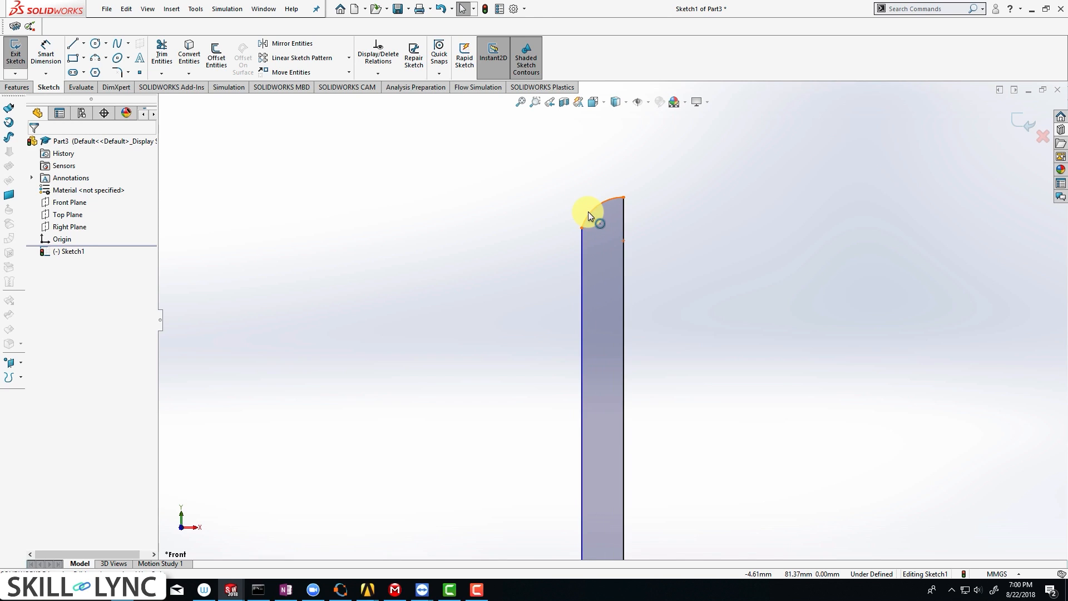
left_click(588, 212)
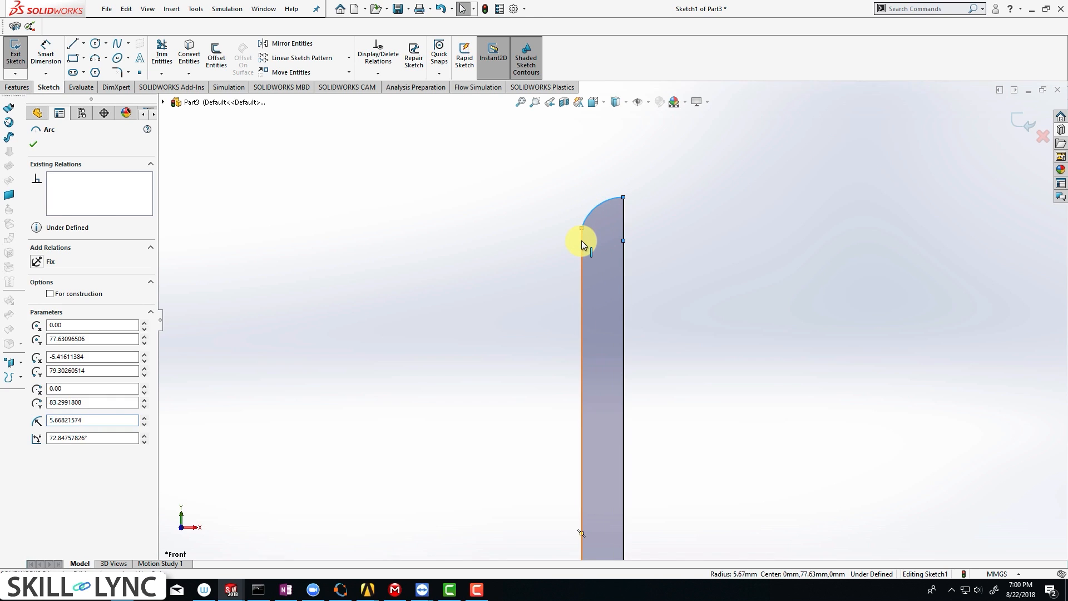
left_click(582, 240, "ctrl")
left_click(614, 193)
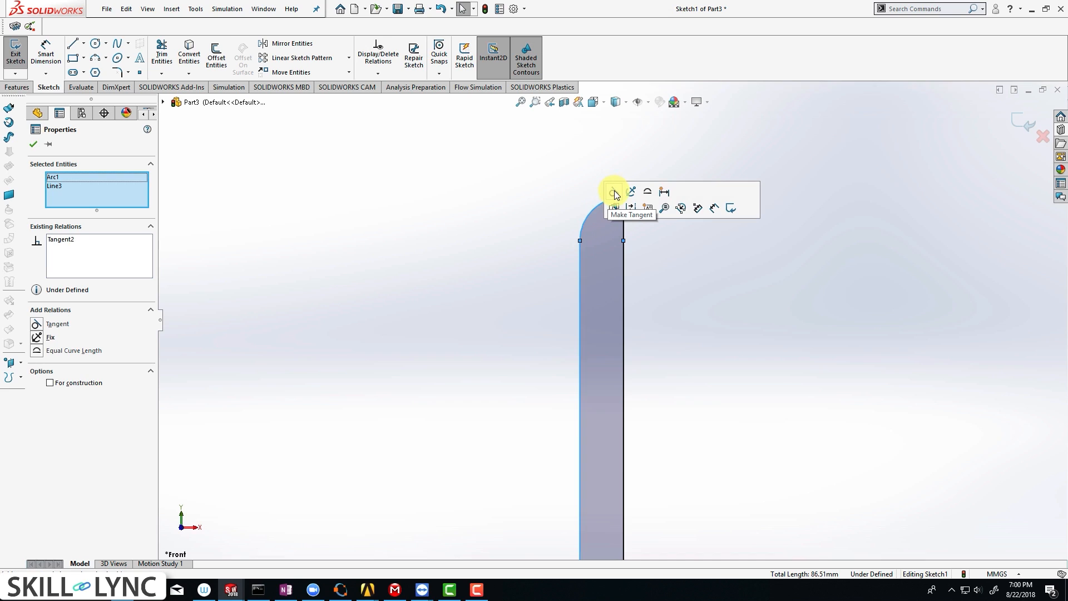
left_click(511, 248)
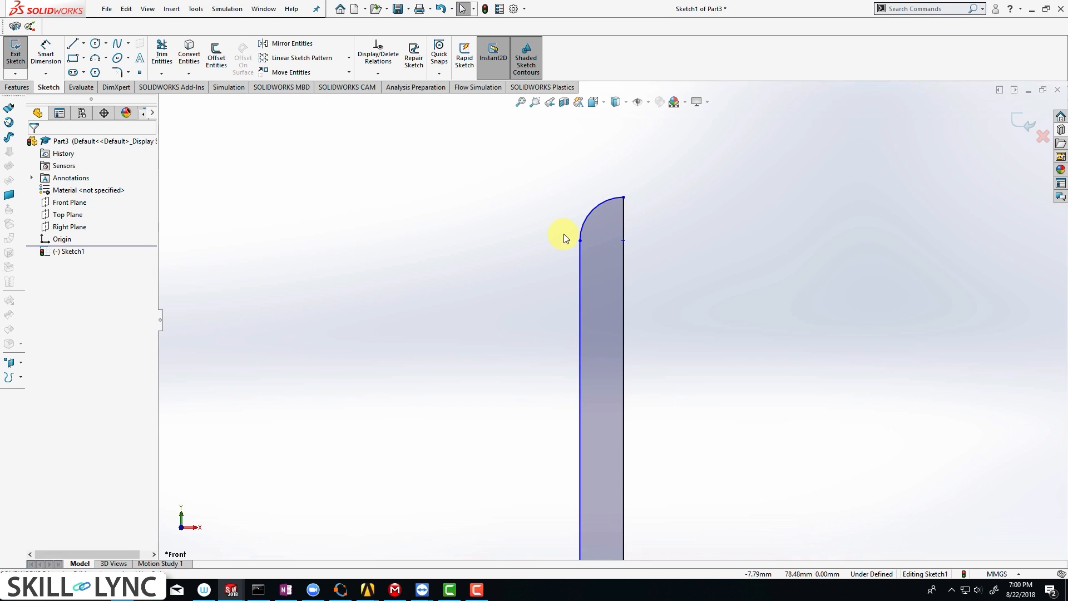
left_click(583, 224)
scroll(581, 333, "up", 5)
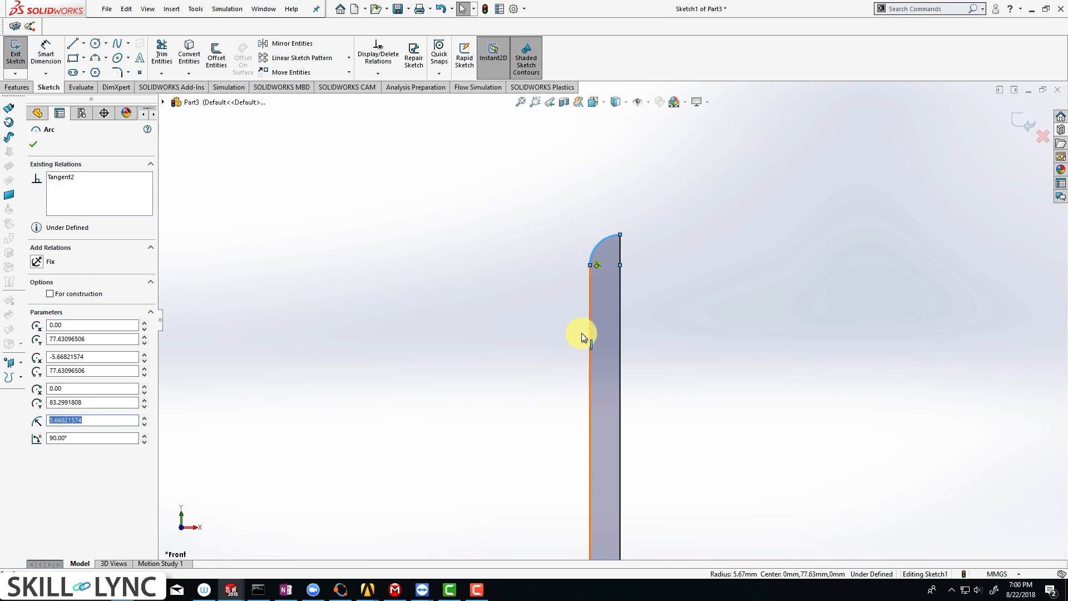
left_click(668, 427)
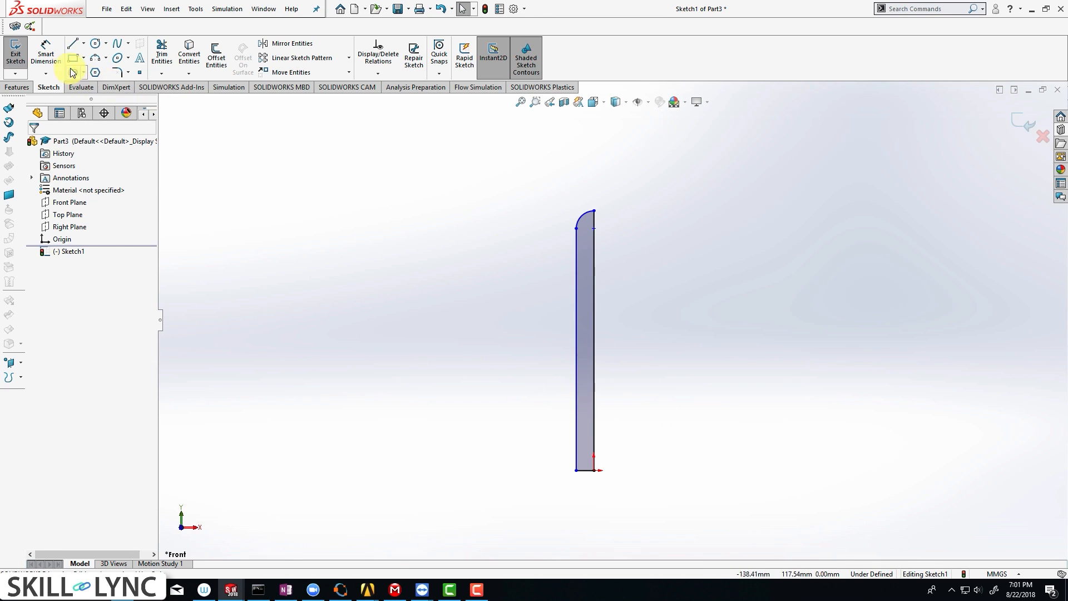
- Dimension the profile's outer vertical line, away from the origin, to 110 mm
left_click(45, 56)
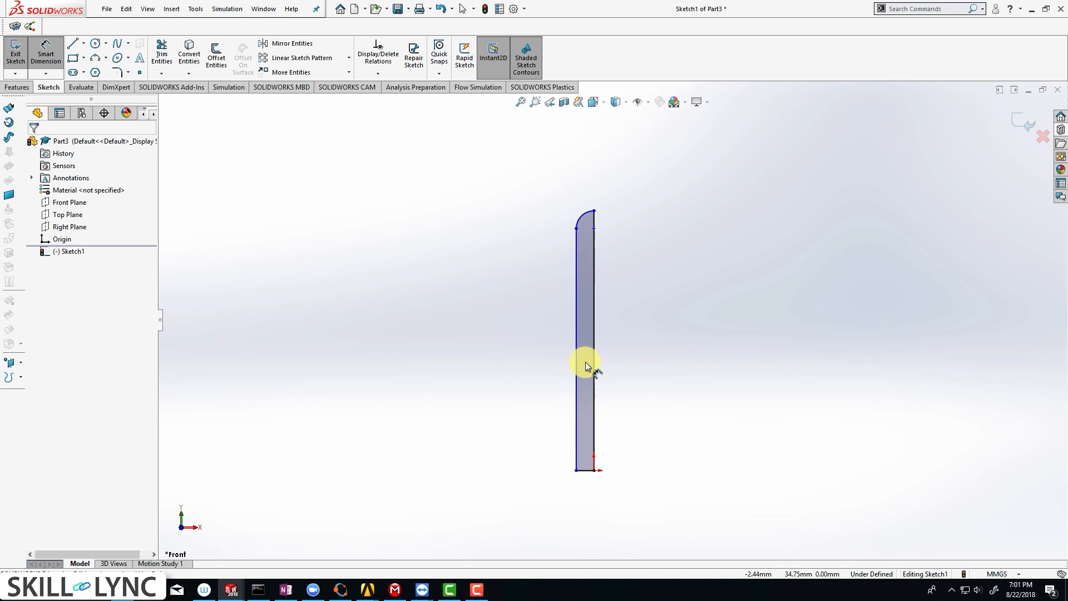
left_click(576, 363)
left_click(554, 364)
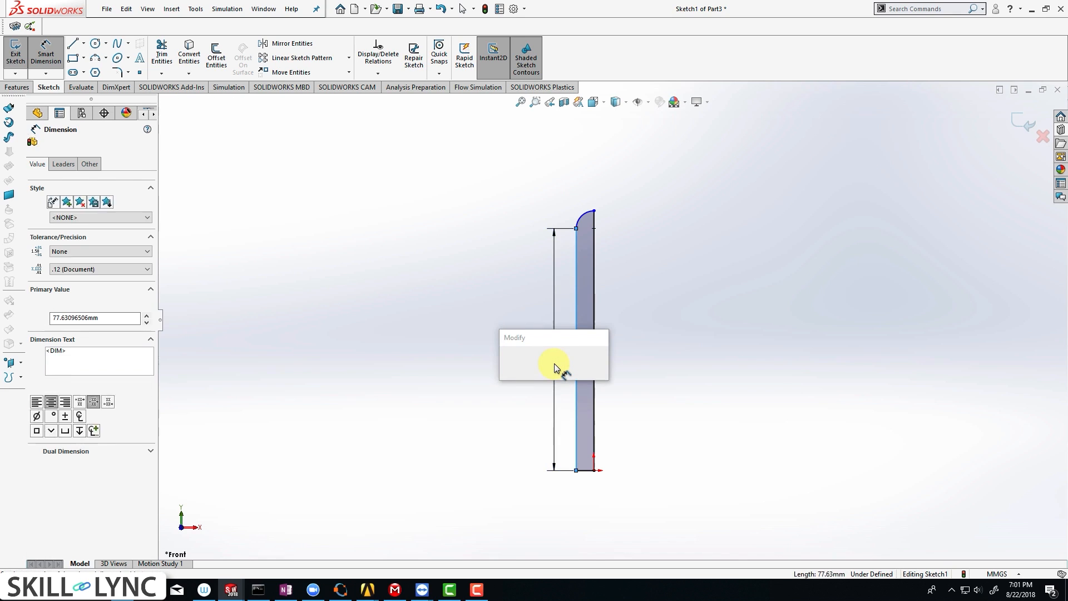
type("110mm")
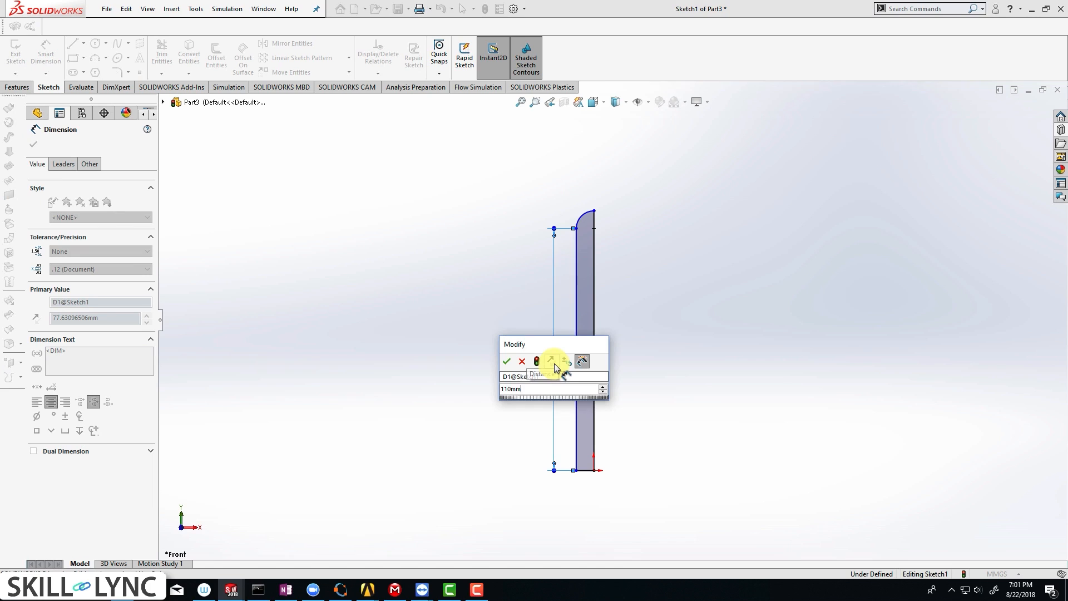
key("Return")
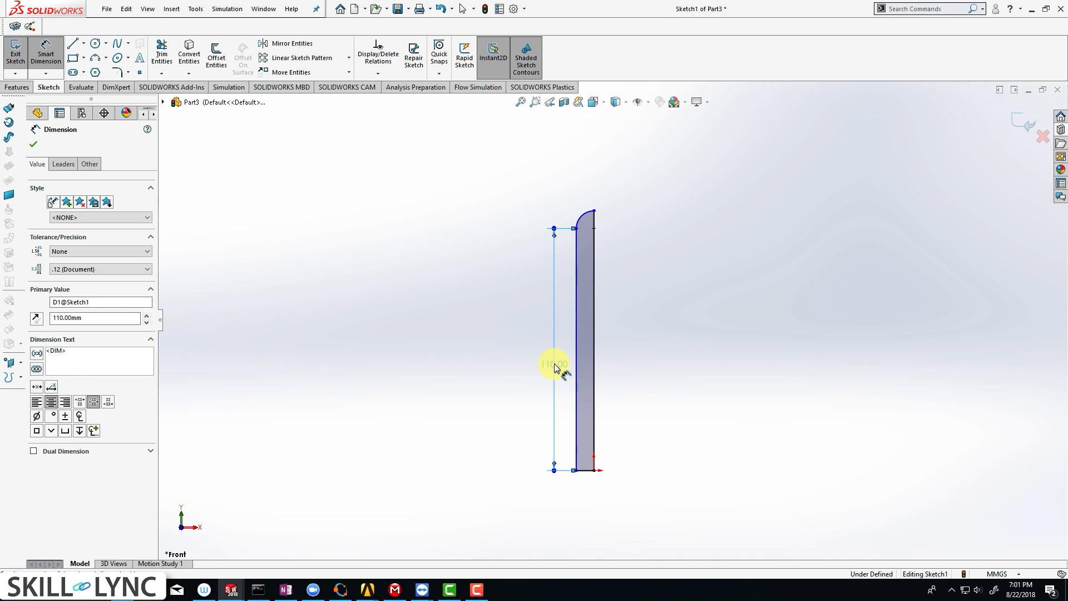
- Dimension the profile's short horizontal base line to 2.5 mm and finish the sketch
left_click(585, 471)
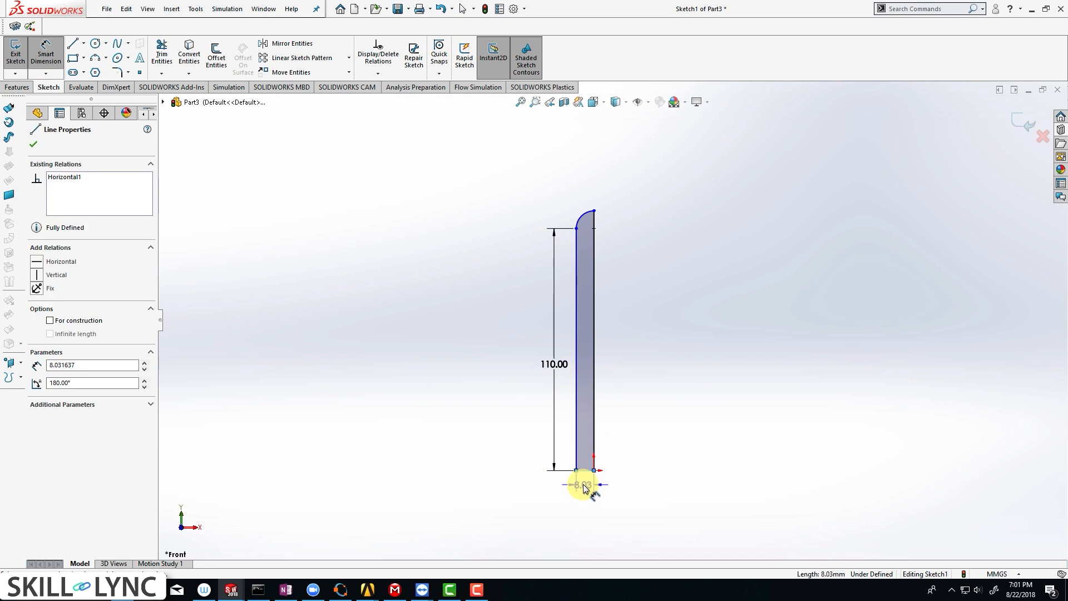
left_click(583, 487)
type("2.5")
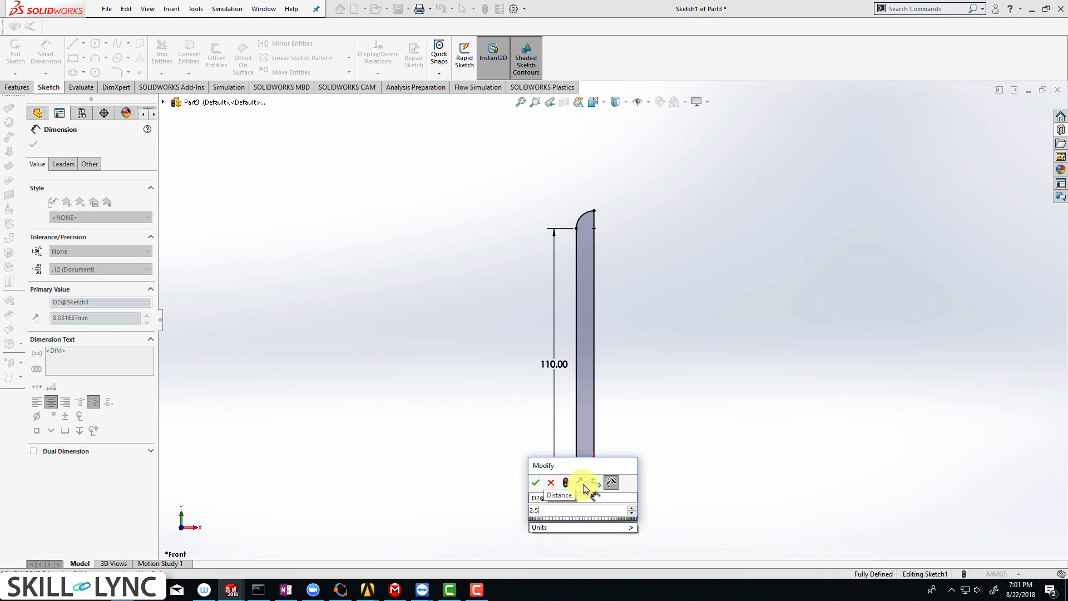
type("0mm")
key("Return")
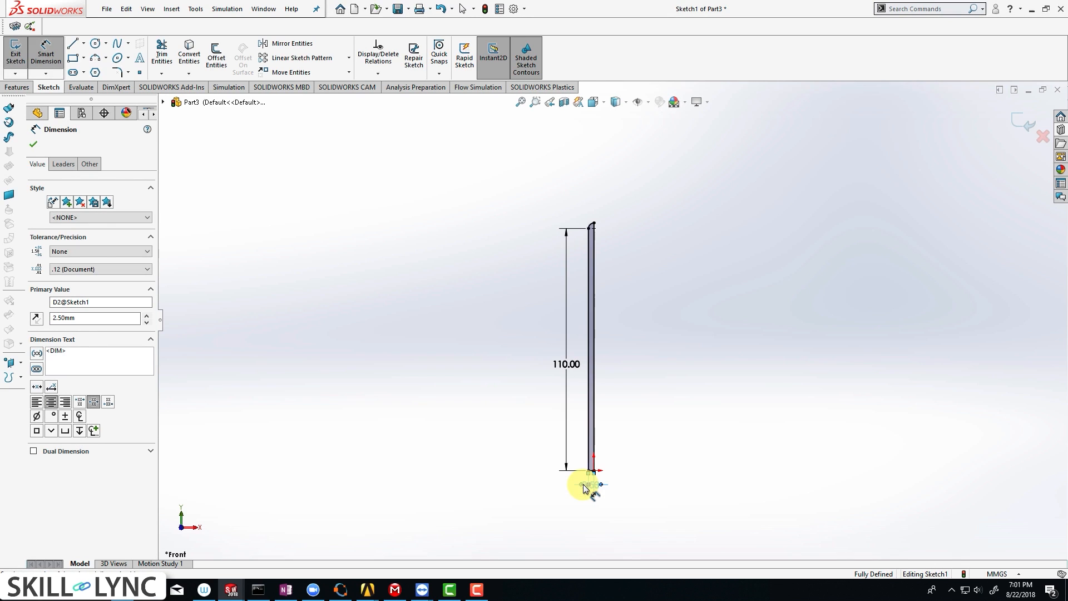
scroll(607, 356, "down", 2)
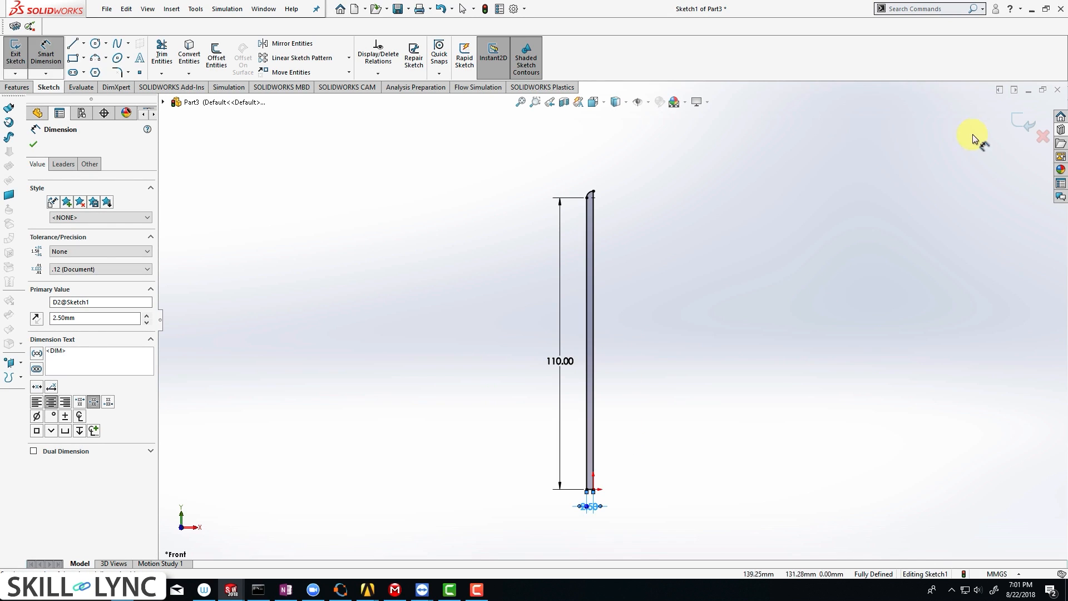
left_click(1024, 123)
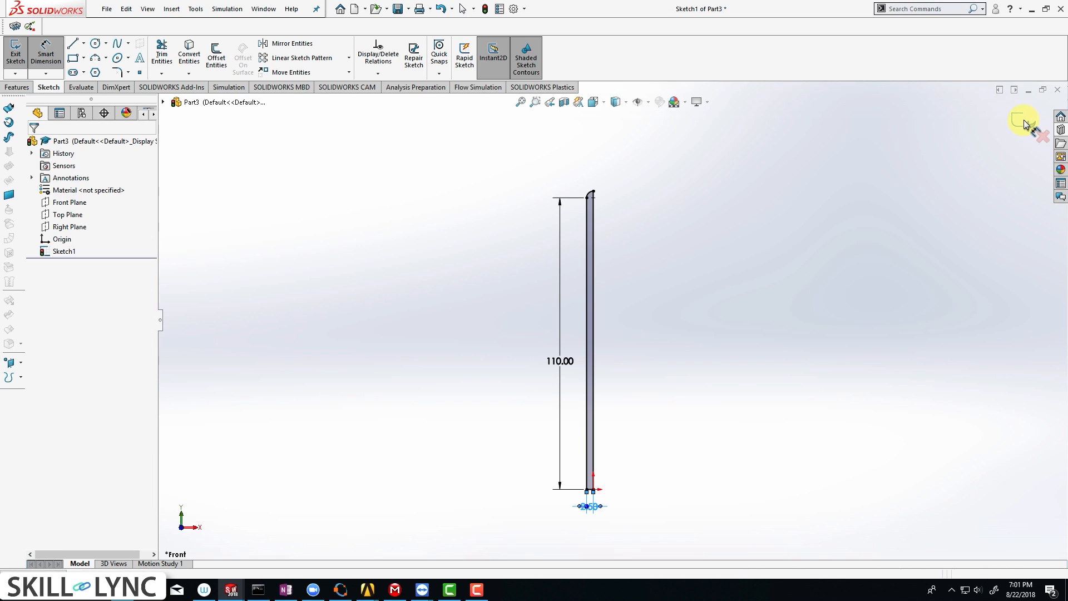
- Revolve the profile 360 degrees about its vertical line through the origin to create the solid rod
scroll(613, 306, "down", 1)
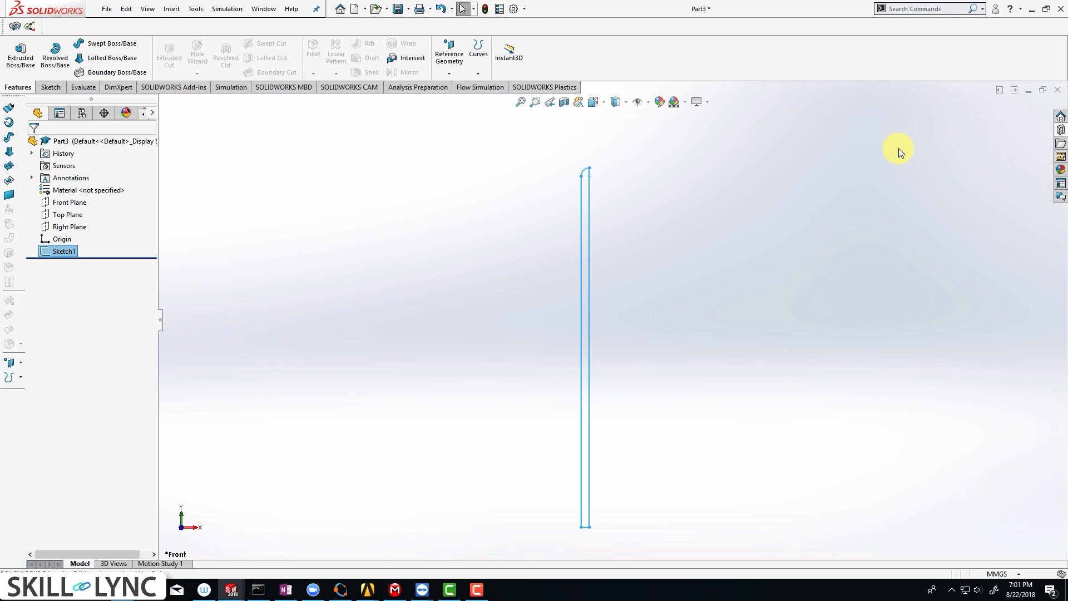
left_click(591, 315)
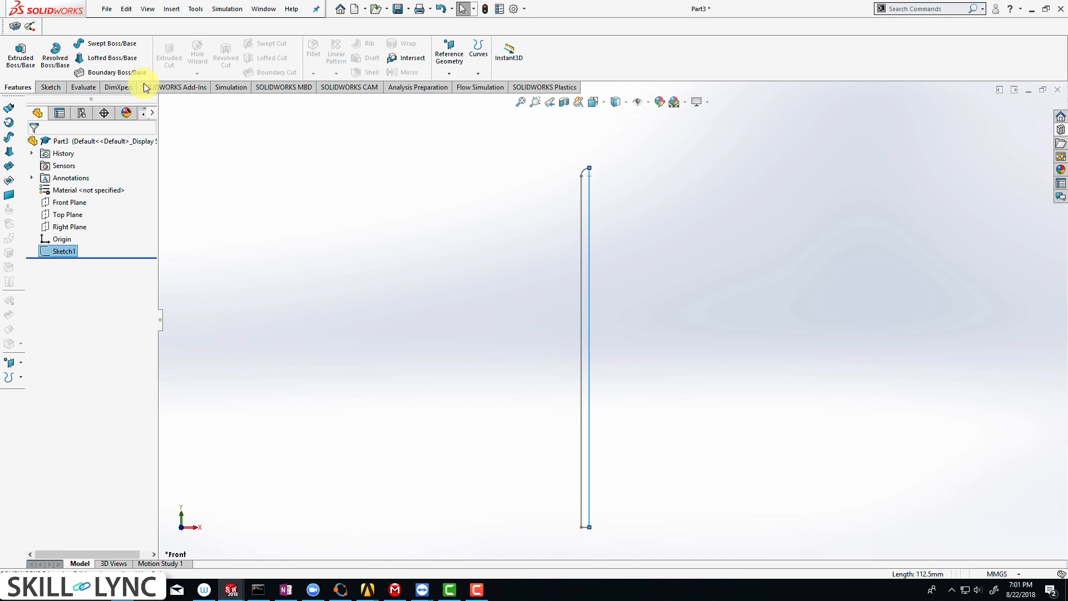
left_click(52, 58)
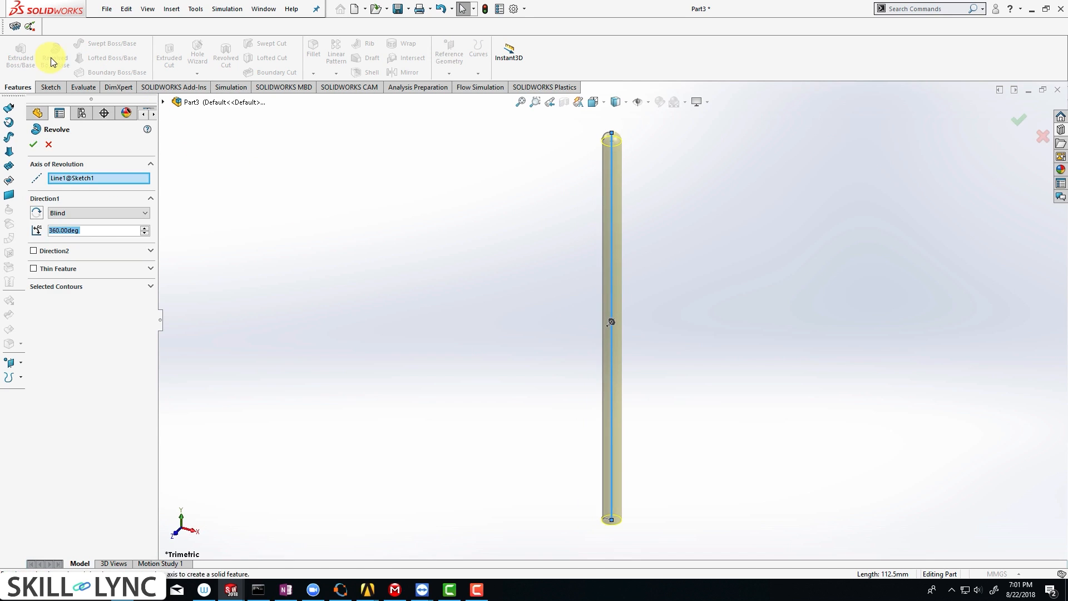
middle_click_drag(681, 272, 656, 261)
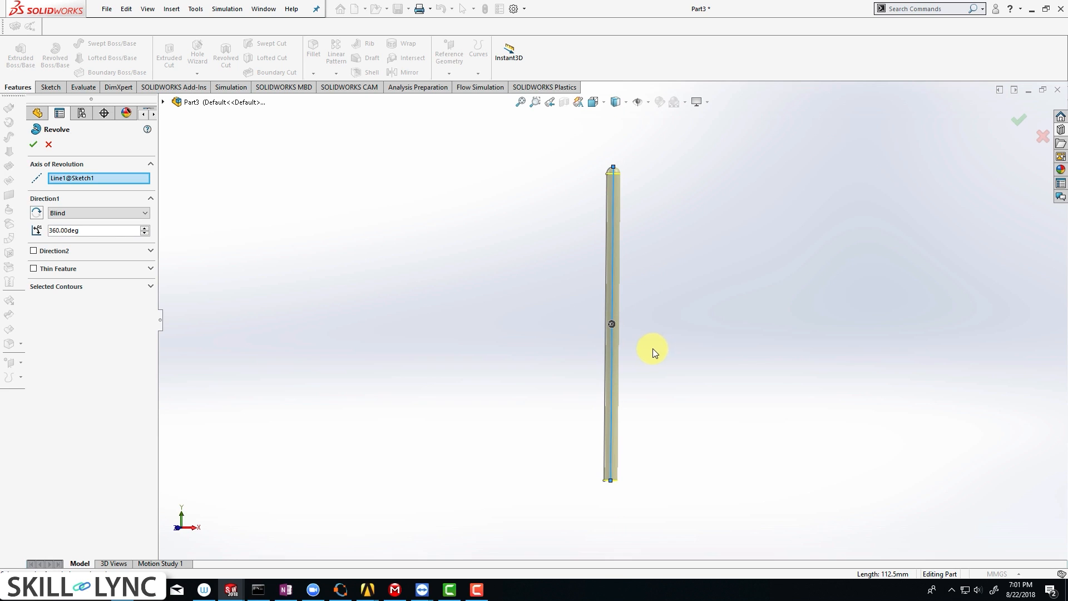
left_click(34, 145)
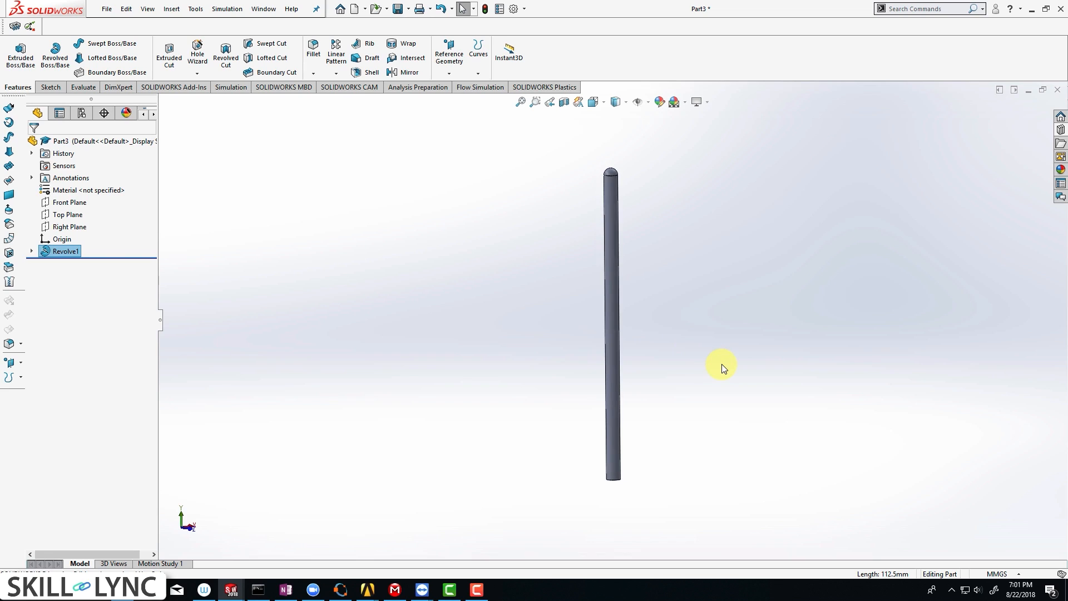
- Save the part as Pushrod in the MBD folder on the Desktop
key("ctrl+s")
type("Pushrod")
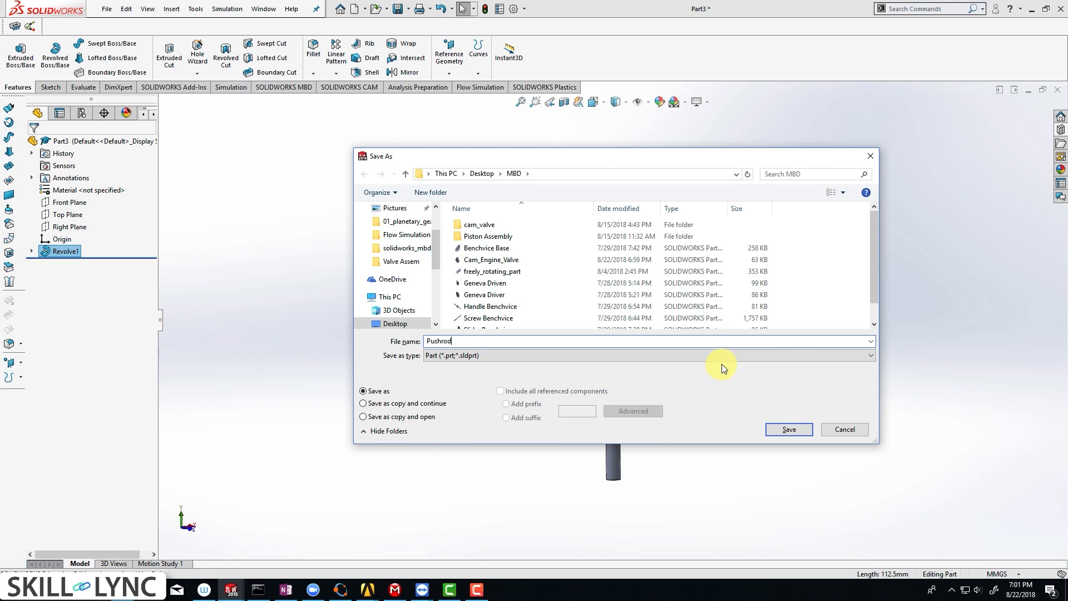
key("Return")
- Create another new part document and set its units to MMGS
key("ctrl+n")
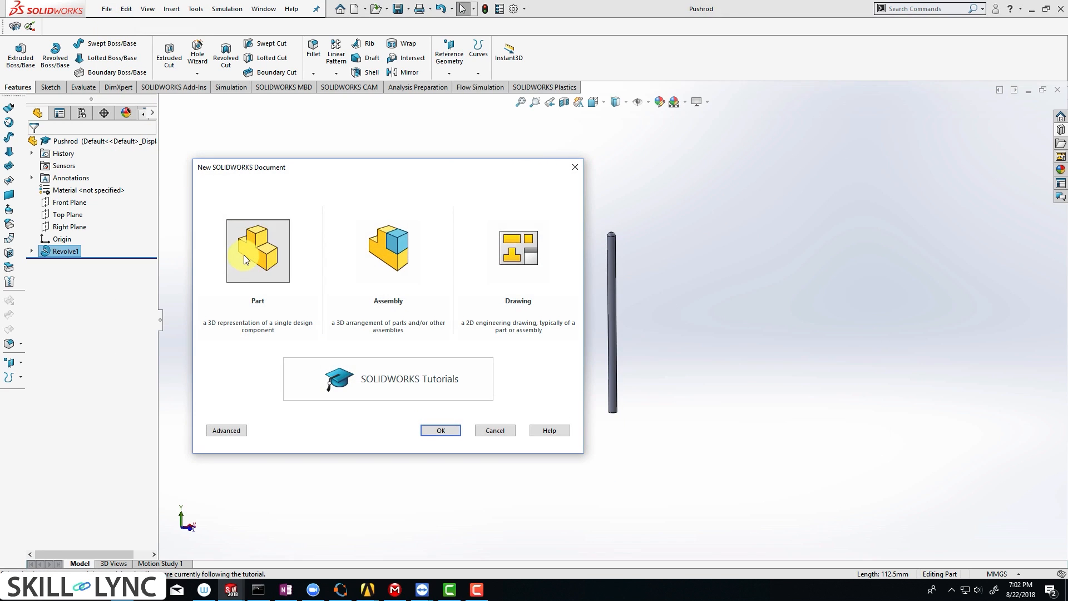
left_click(441, 431)
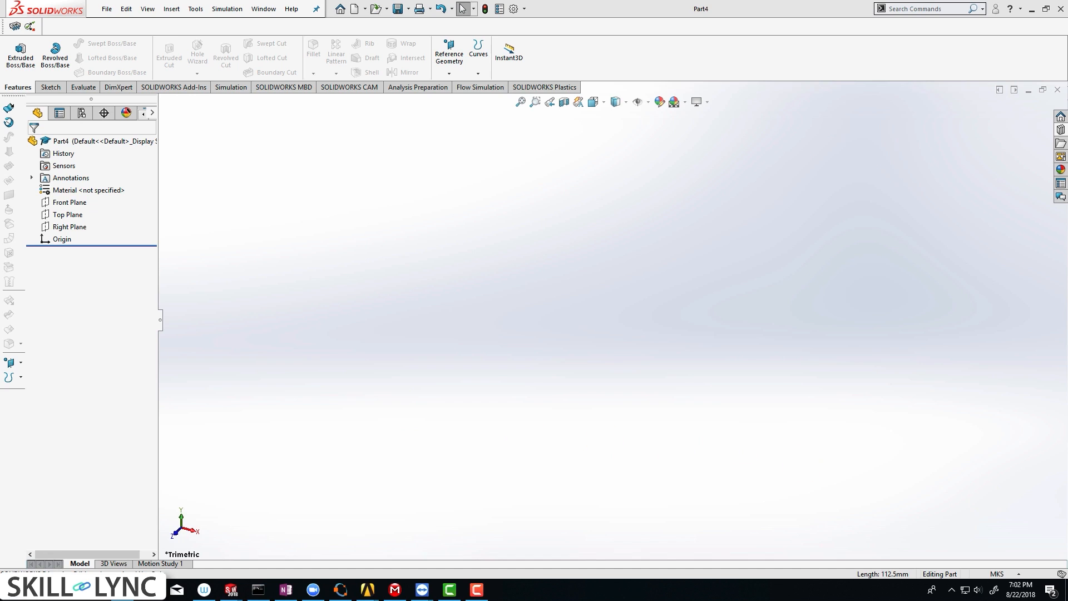
left_click(999, 574)
left_click(993, 531)
- Sketch an open C-shaped line profile from the origin on the Front Plane: base about 10 mm, vertical about 19 mm, upper line about 20 mm
left_click(69, 203)
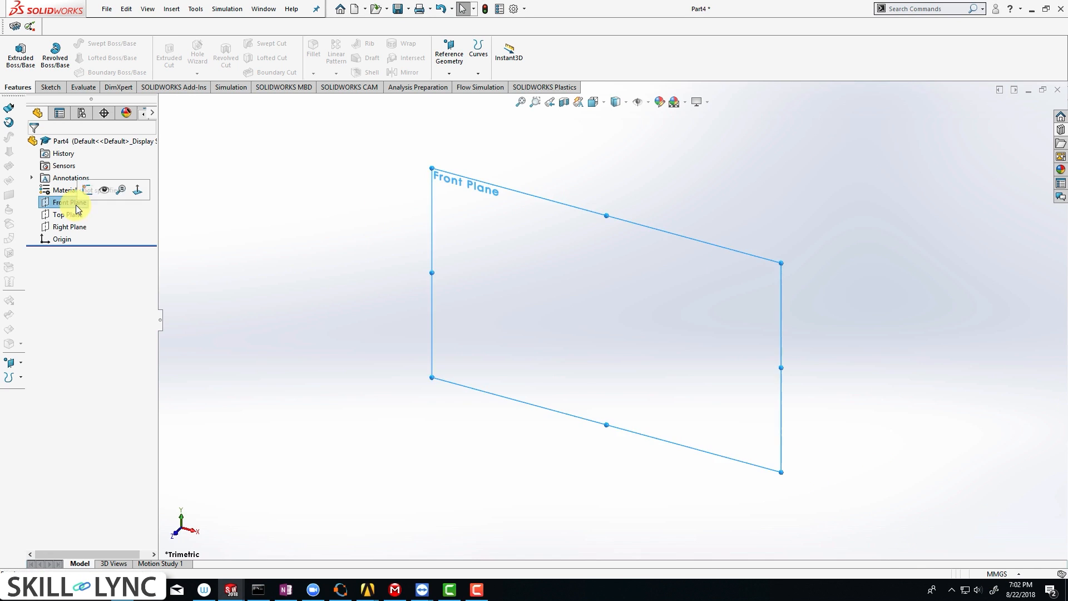
left_click(84, 188)
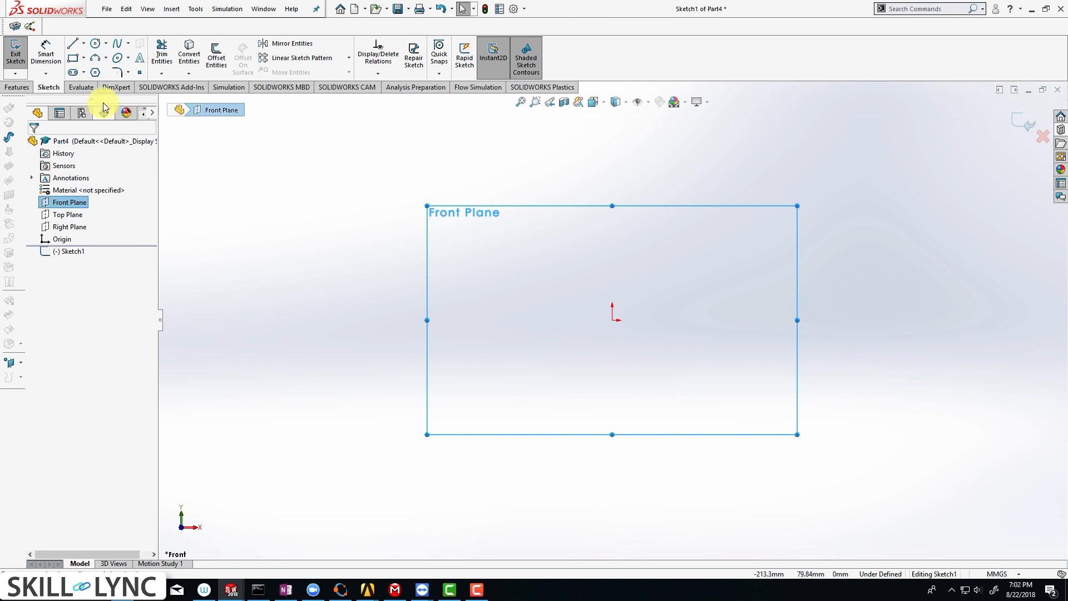
left_click(72, 45)
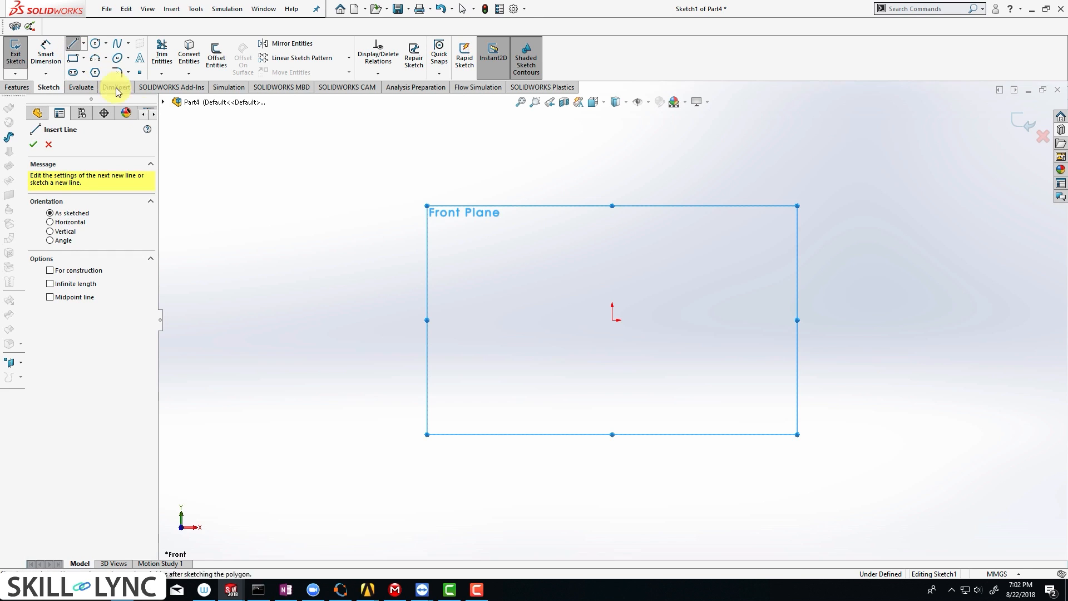
left_click(634, 320)
left_click(612, 320)
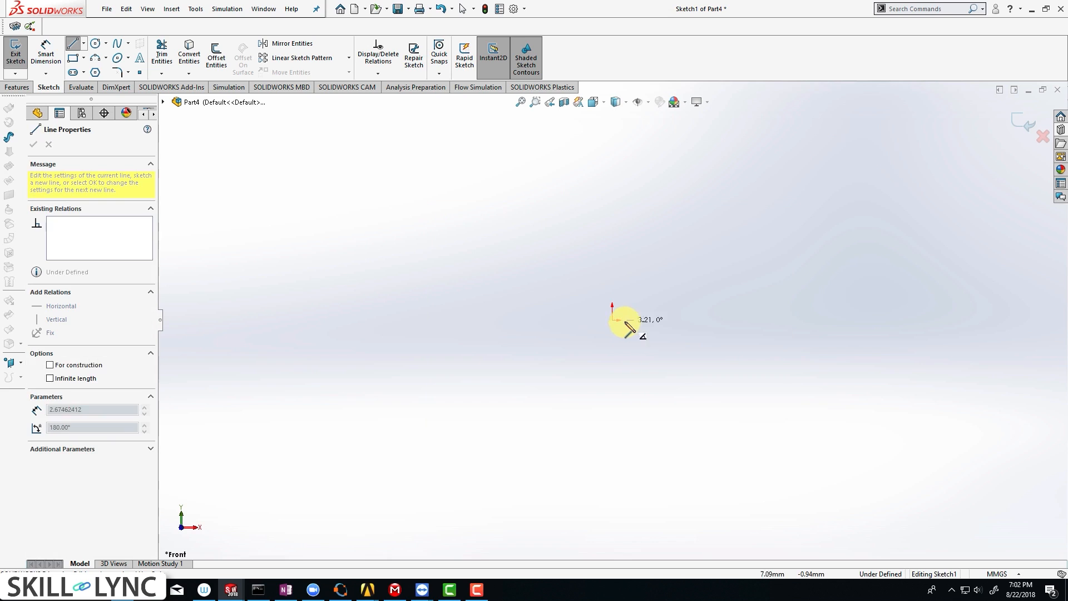
left_click(612, 278)
left_click(655, 279)
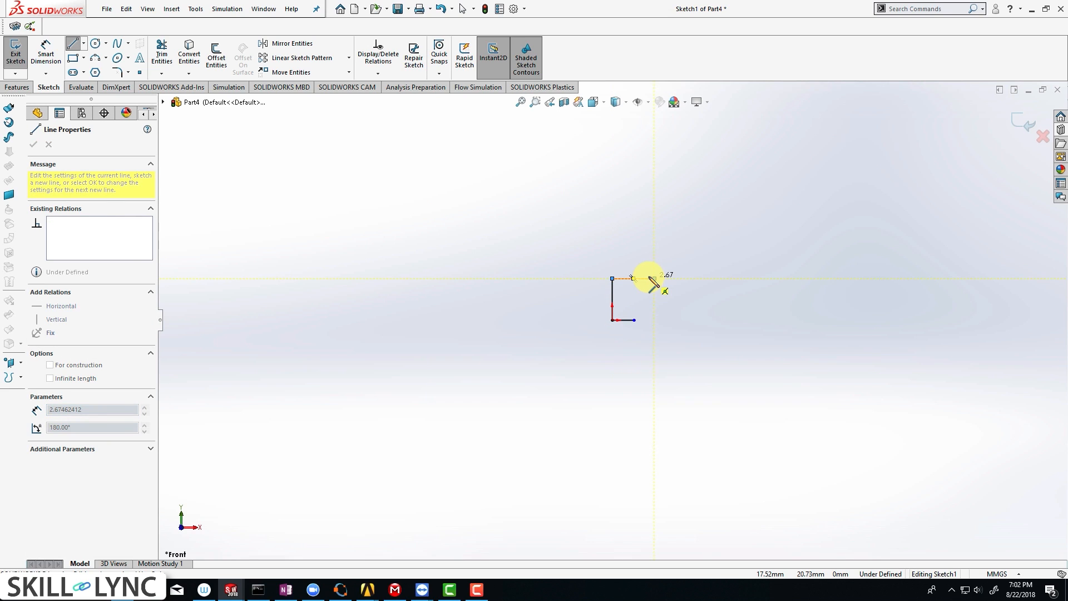
key("Escape")
key("Escape")
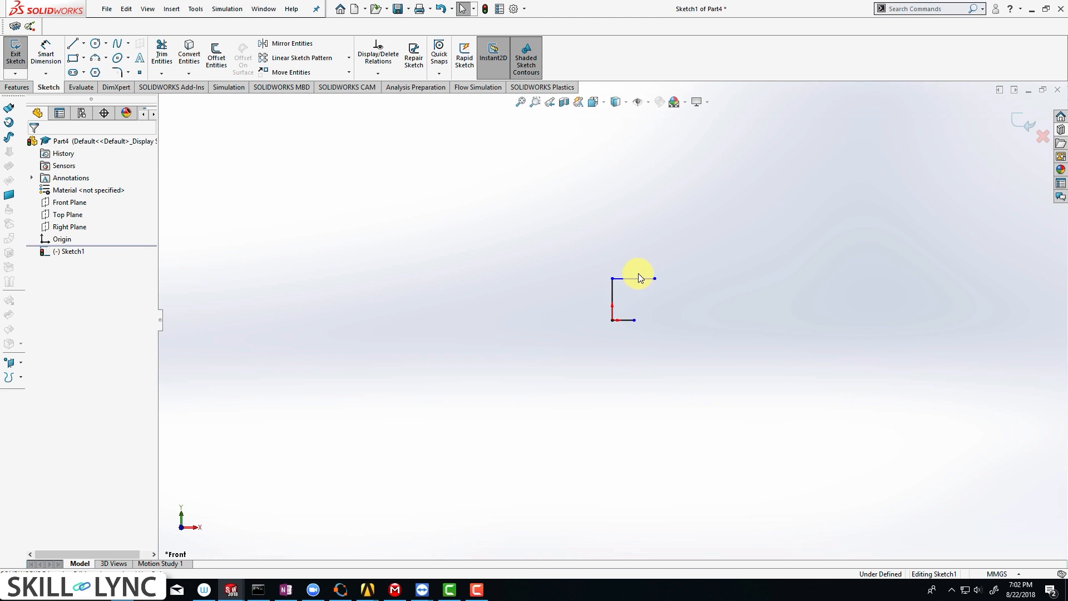
- Dimension the profile's lower horizontal line and its vertical line to 10 mm each
scroll(642, 270, "down", 2)
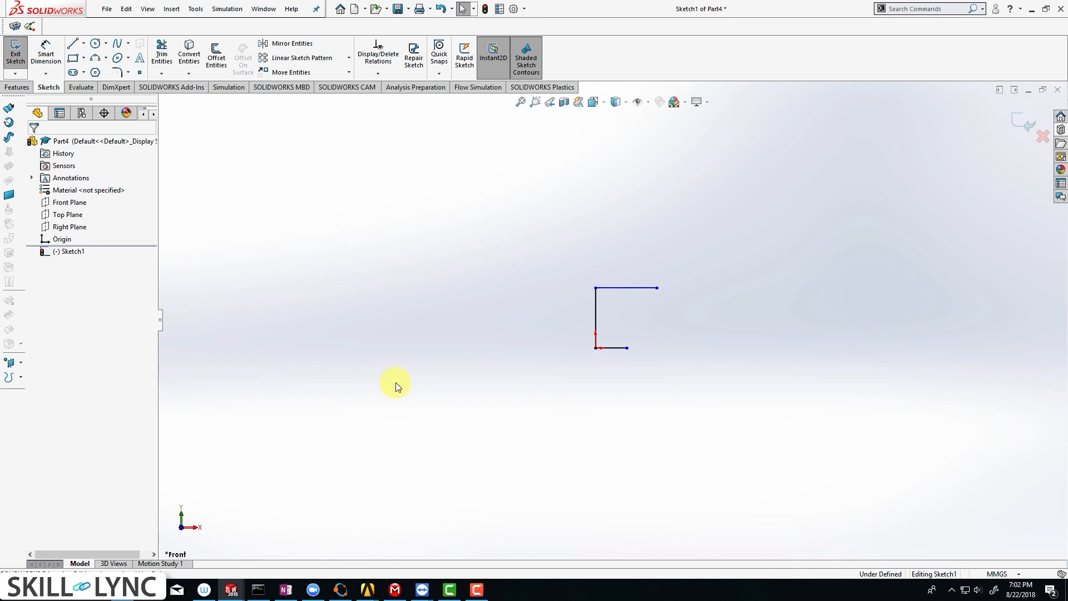
left_click(47, 51)
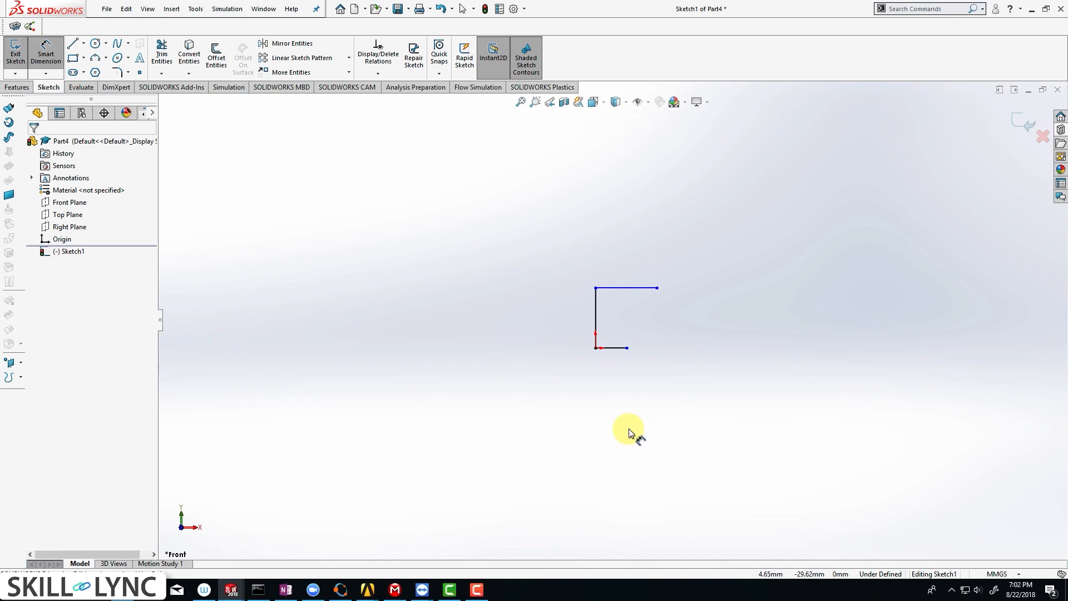
left_click(615, 348)
left_click(612, 370)
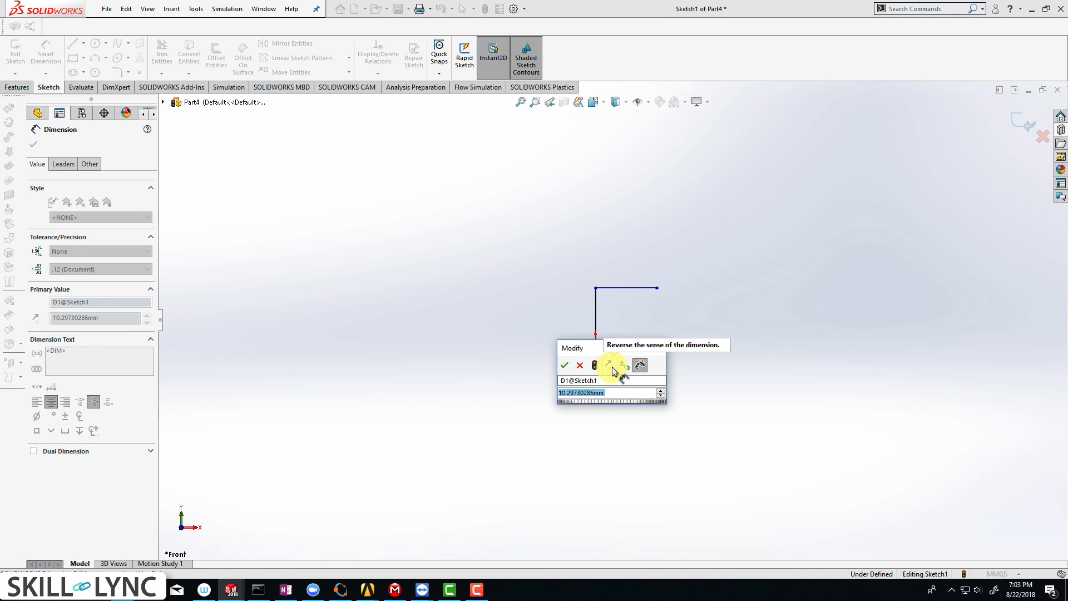
type("10mm")
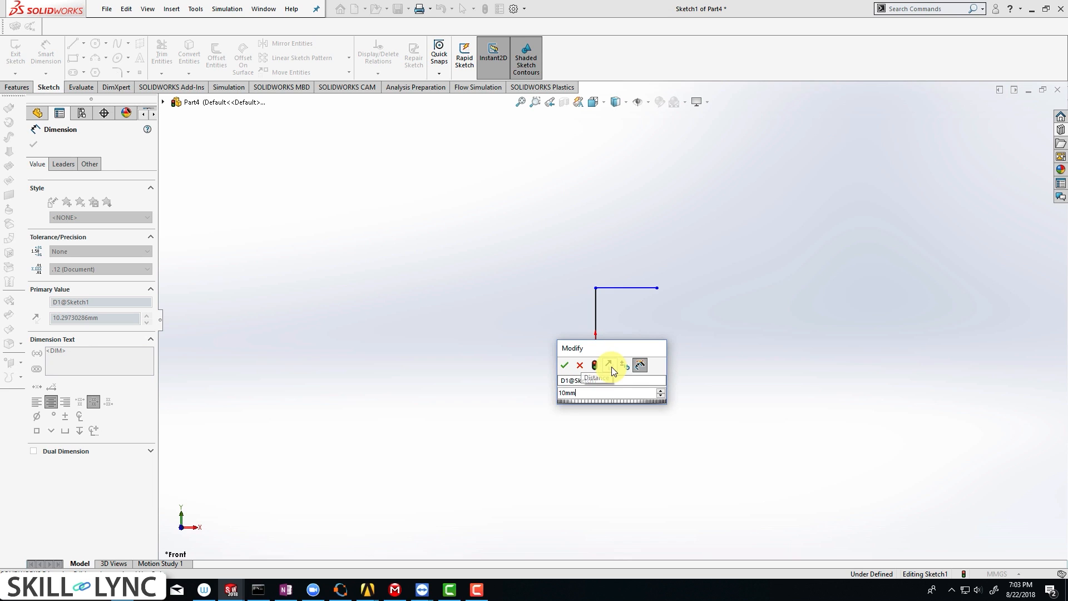
key("Return")
left_click(593, 317)
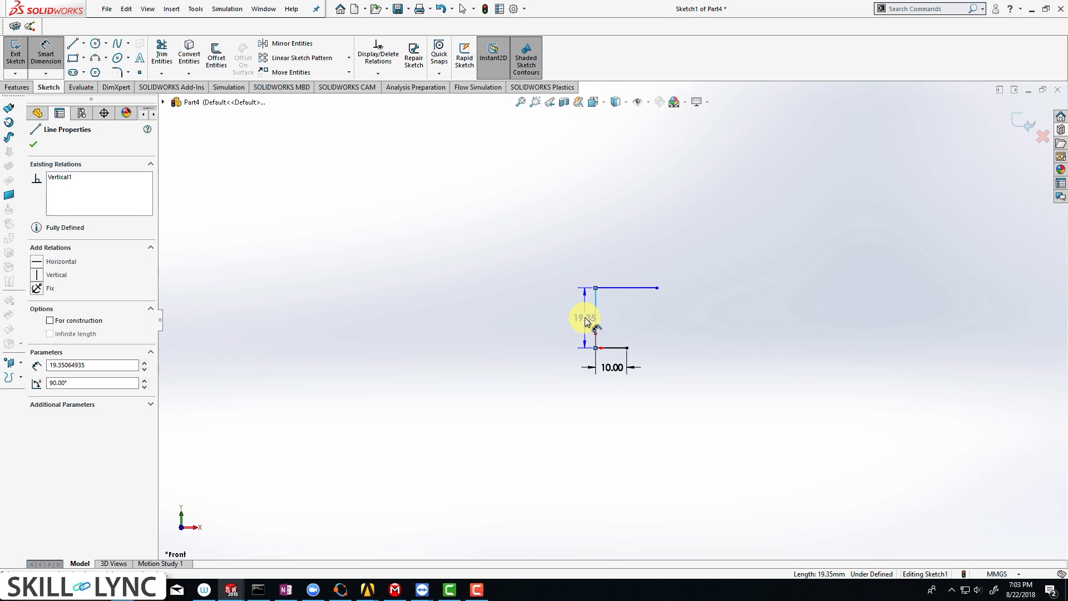
left_click(585, 317)
type("10")
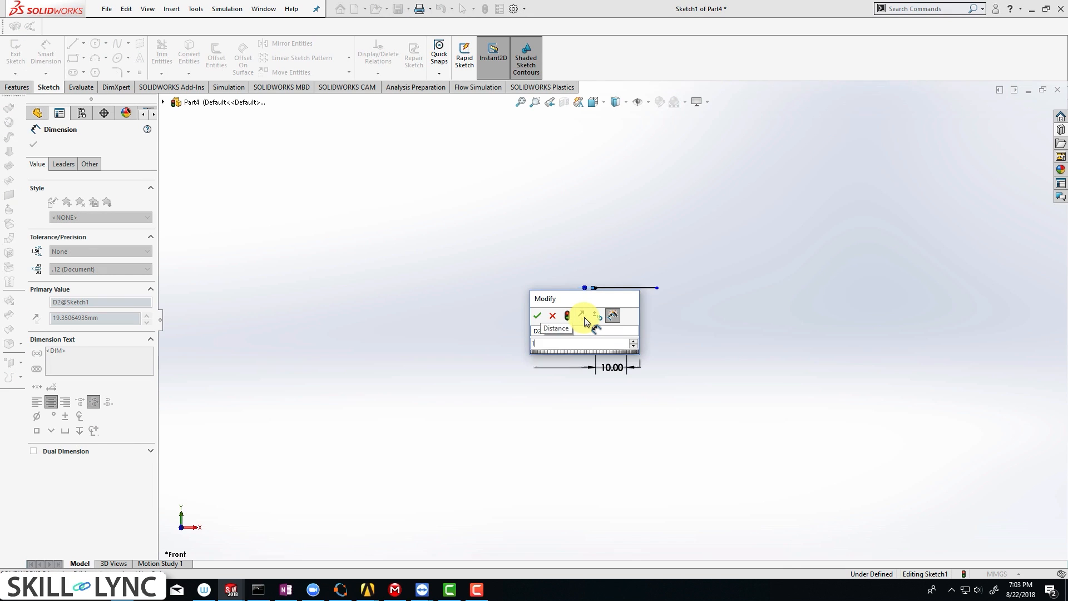
key("Return")
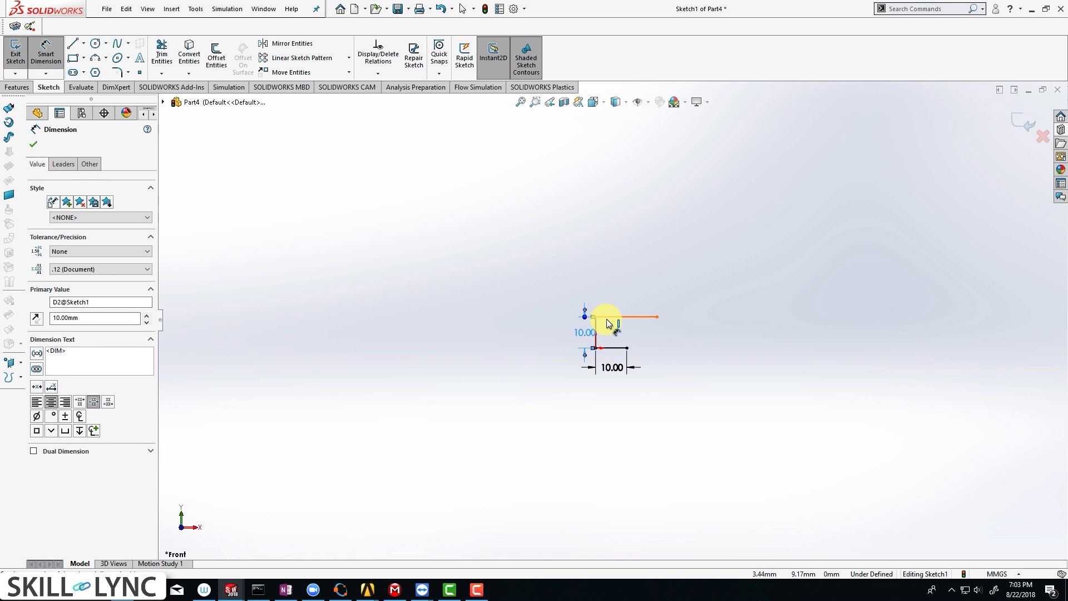
- Dimension the profile's upper horizontal line to 15 mm
left_click(611, 317)
left_click(618, 292)
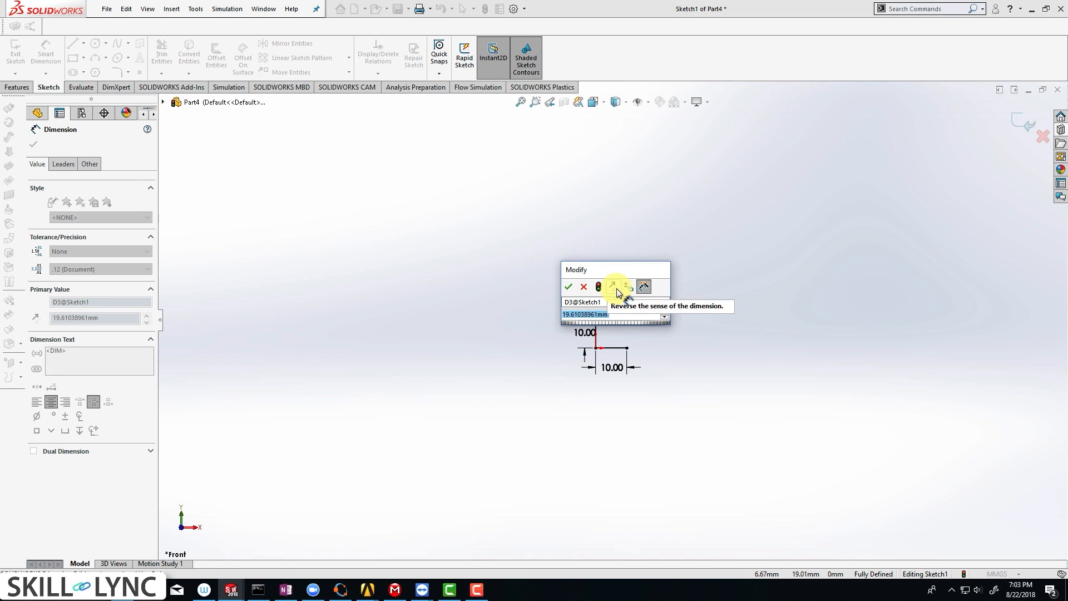
type("15")
key("Return")
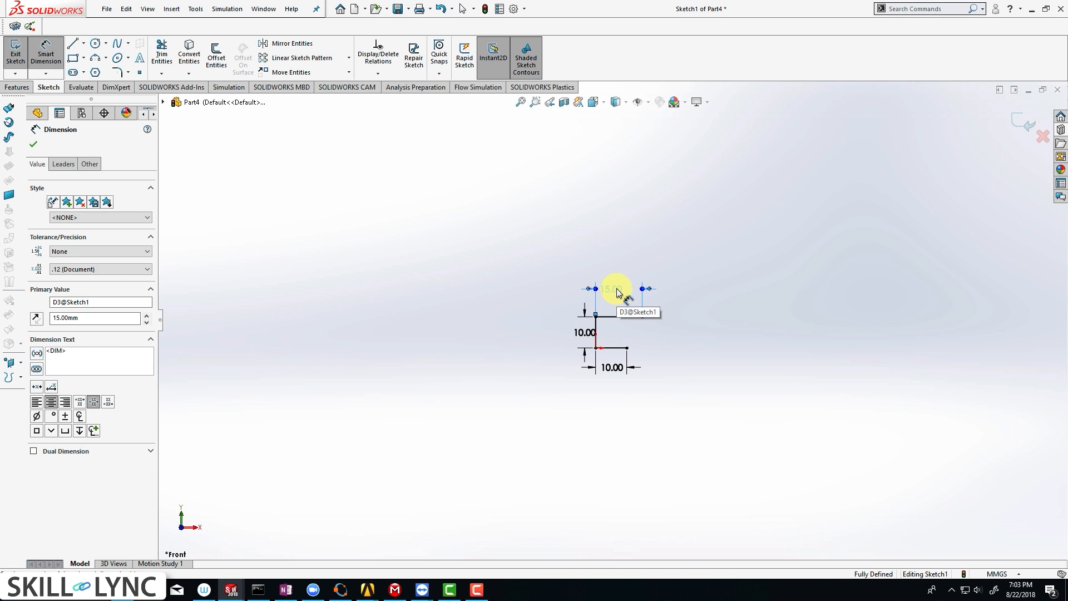
key("Escape")
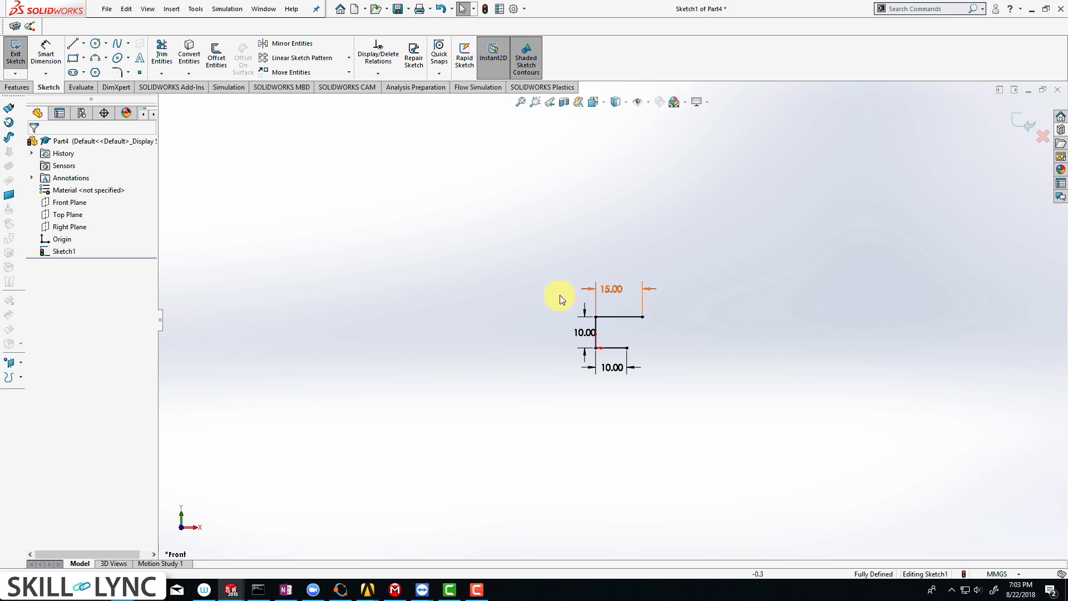
- Sketch a three-point arc of about 86 mm radius from the 15 mm line's free end, continued by a downward end arc of about 9 mm radius
left_click(95, 59)
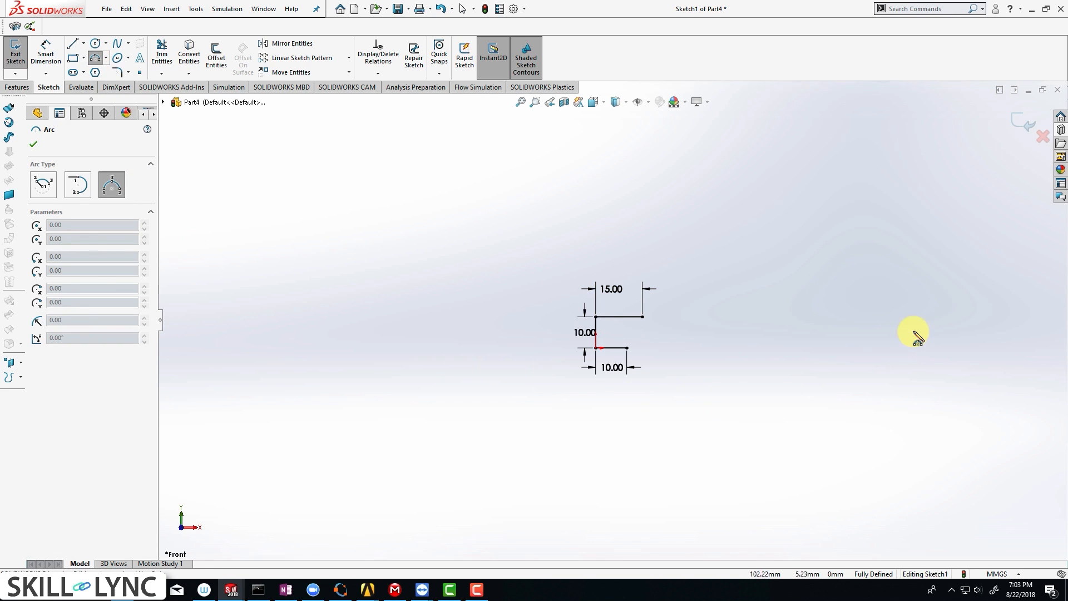
left_click(643, 317)
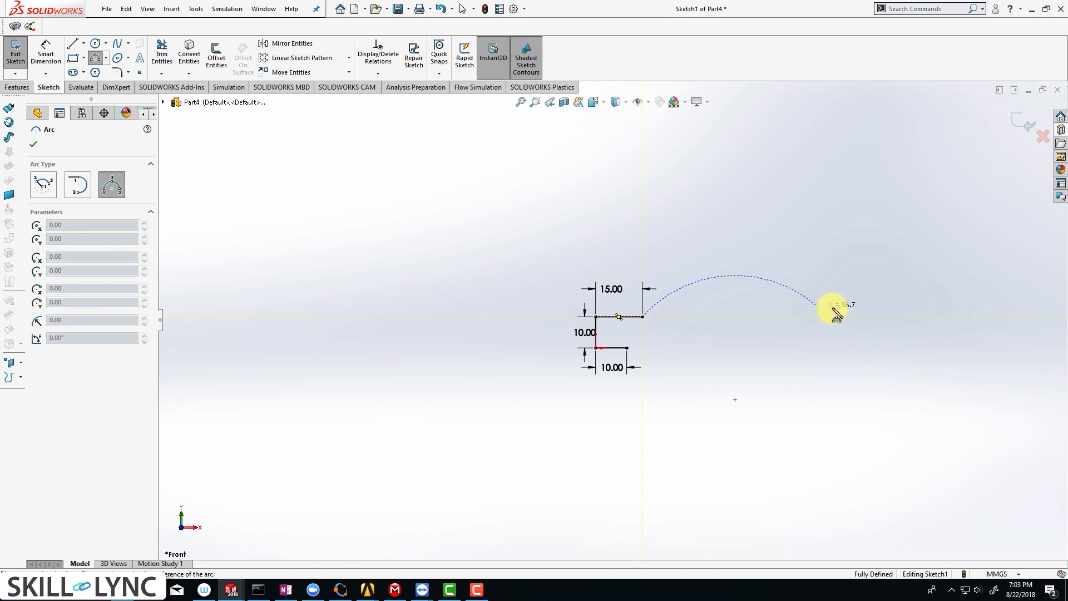
left_click(912, 354)
left_click(799, 303)
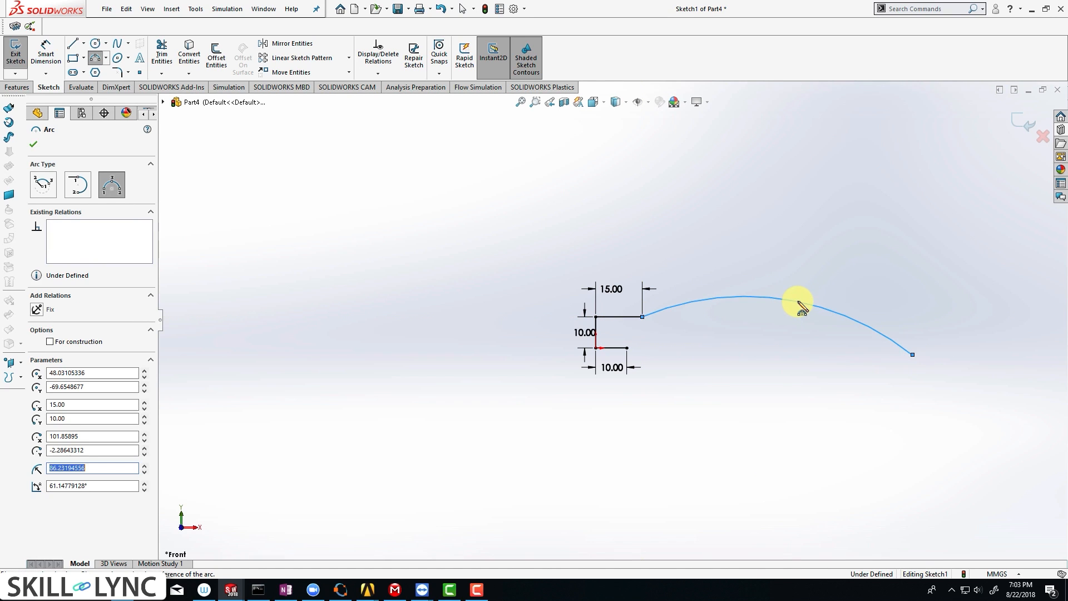
left_click(912, 354)
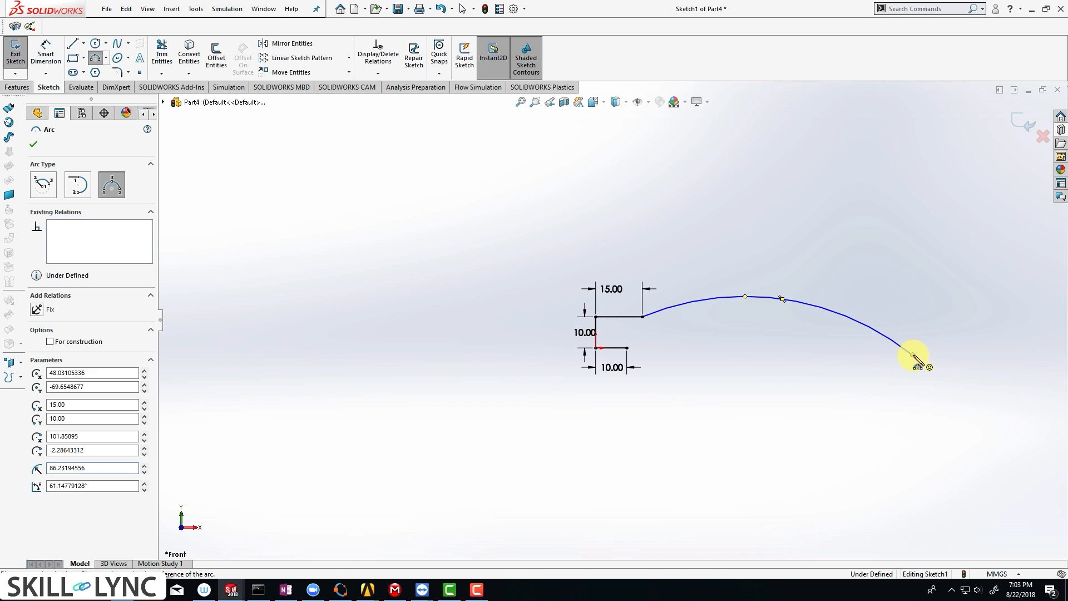
left_click(906, 407)
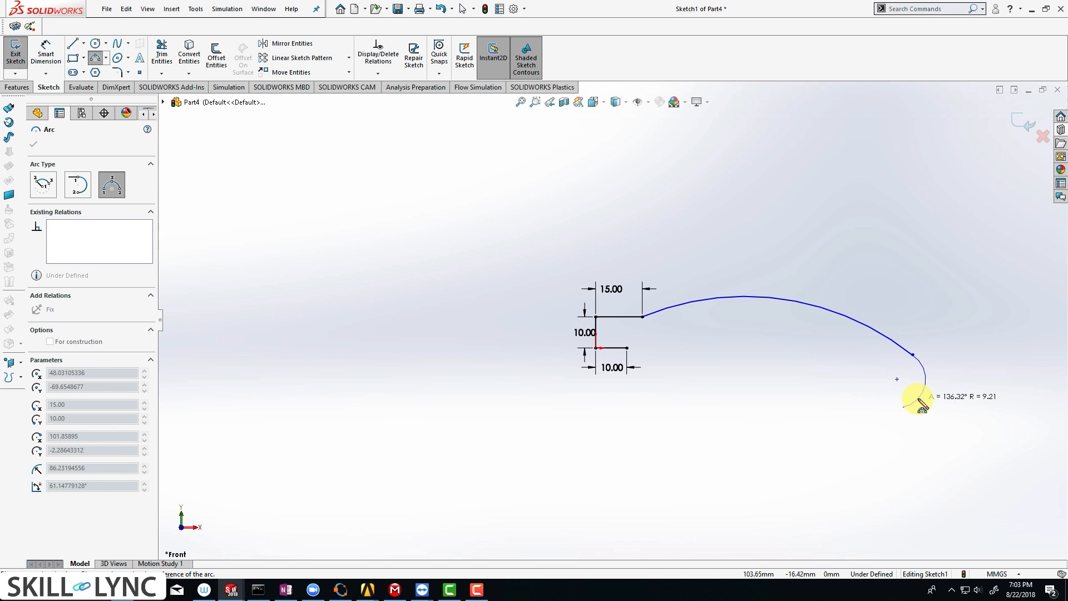
left_click(921, 401)
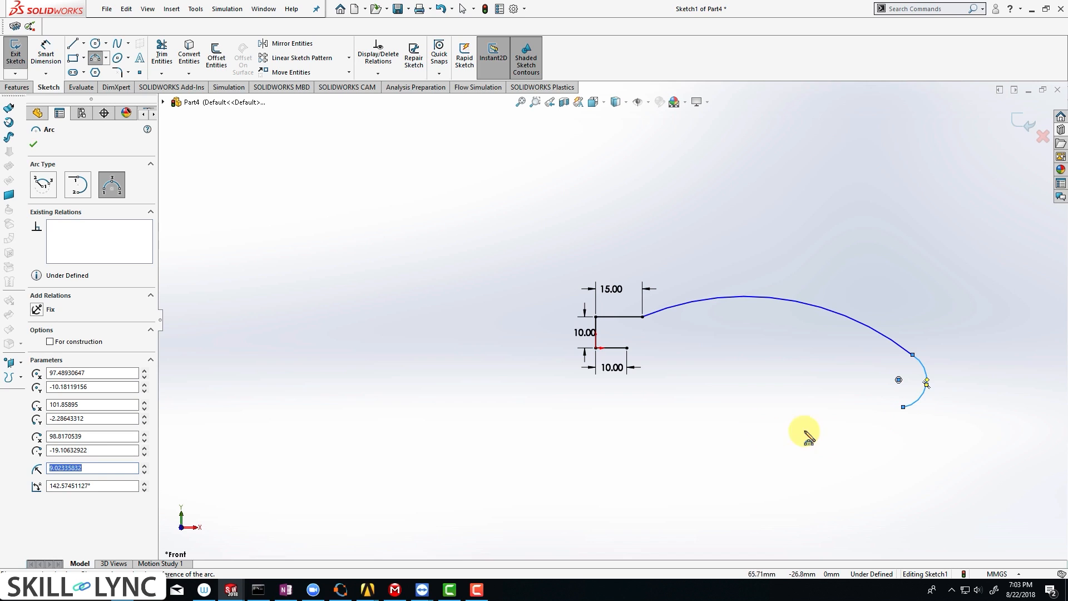
- Sketch a lower three-point arc of about 53 mm radius from the small end arc back towards the line profile, bulging upward
left_click(903, 408)
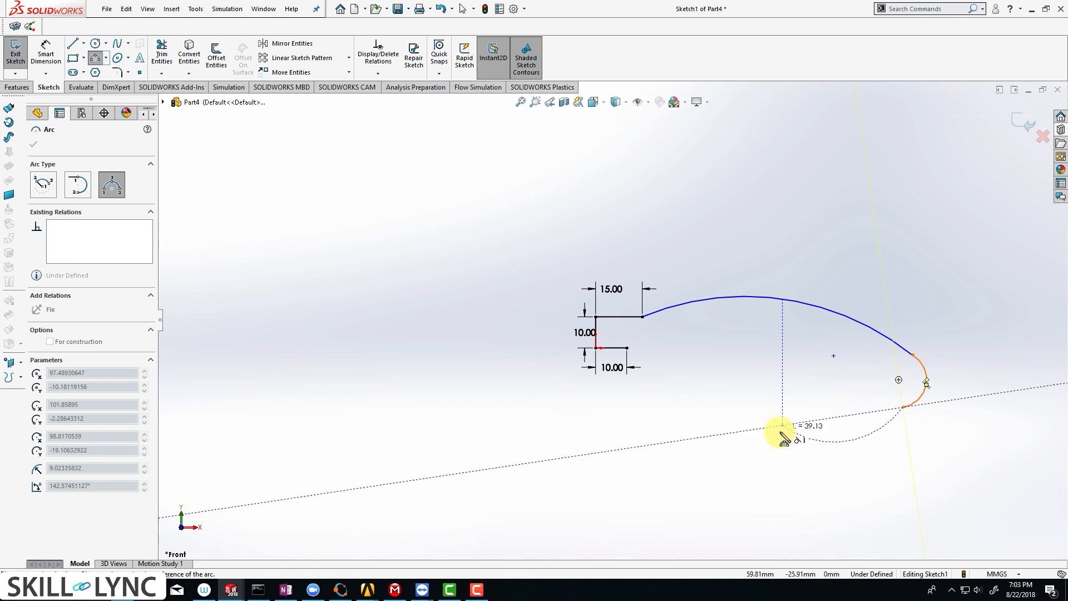
left_click(751, 414)
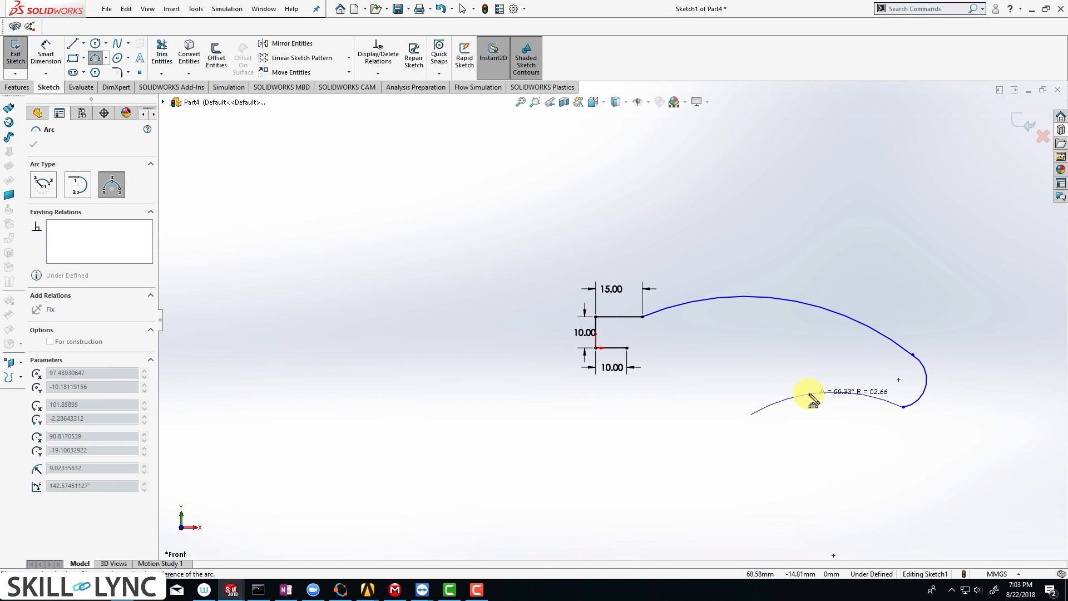
left_click(811, 396)
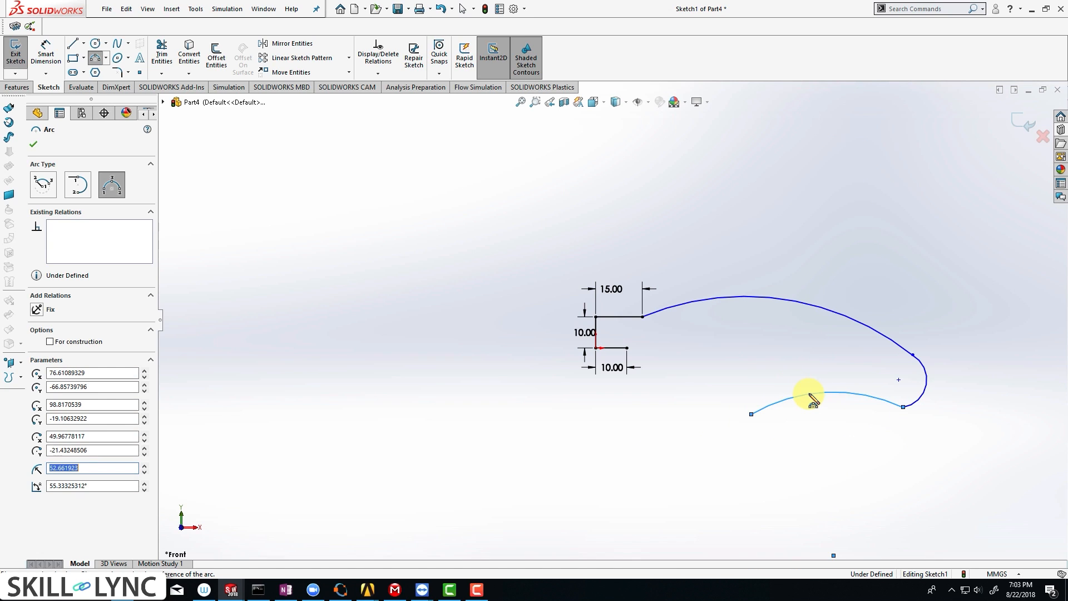
key("Escape")
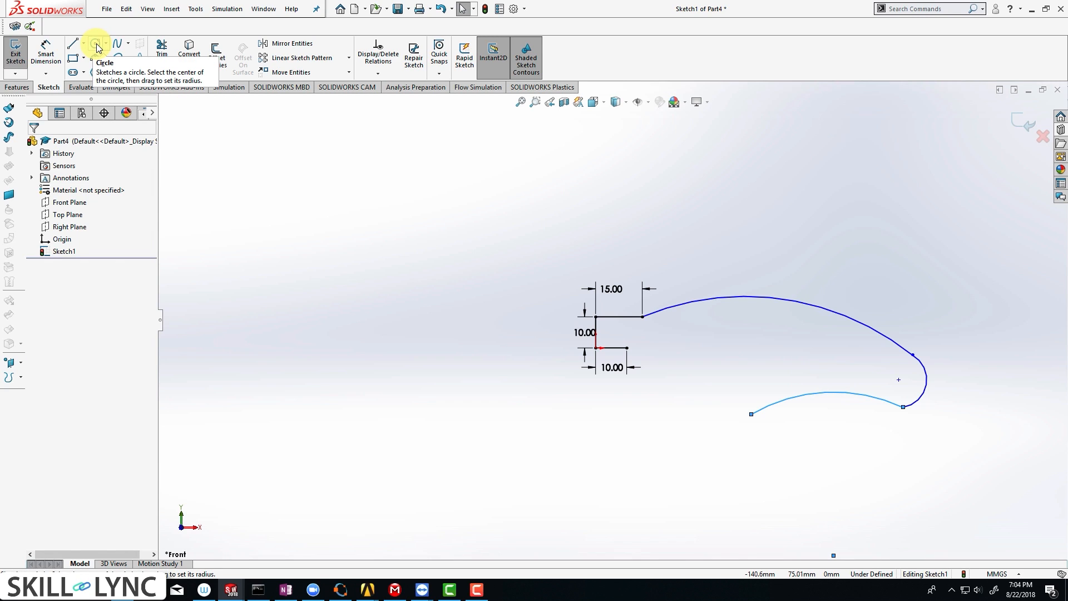
- Sketch two concentric circles of about 6 mm and 11 mm radius below the long arc, centred level with the origin about 32 mm away
left_click(96, 44)
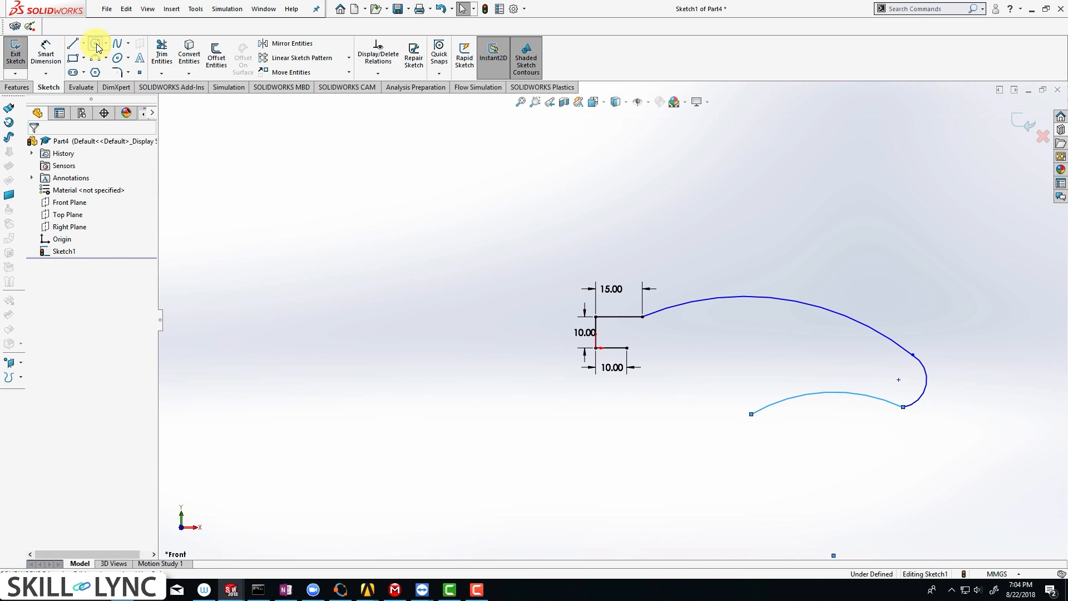
left_click(696, 350)
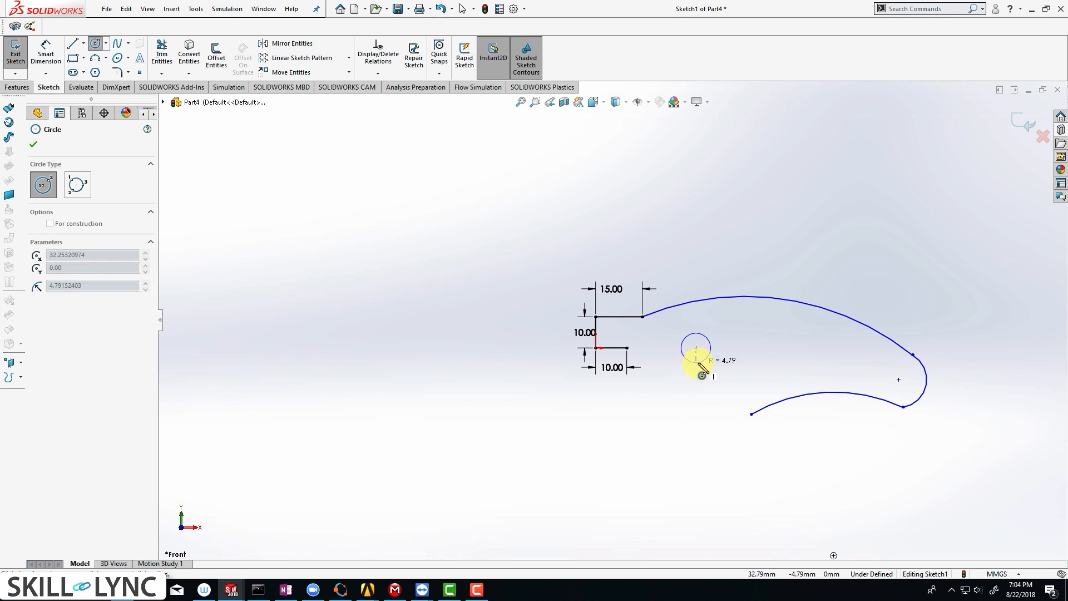
left_click(703, 365)
left_click(696, 348)
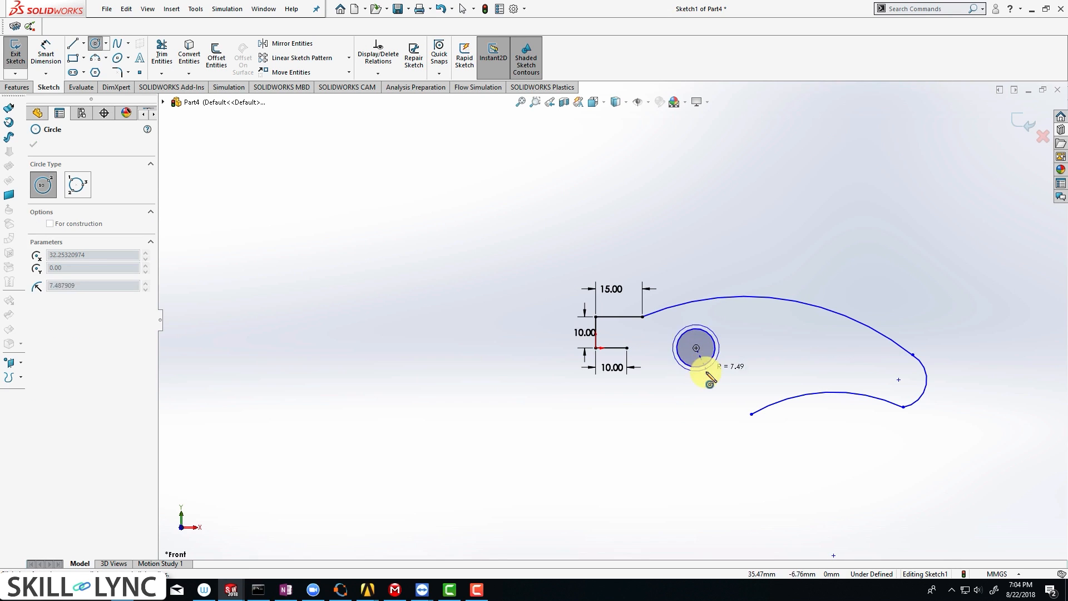
left_click(711, 384)
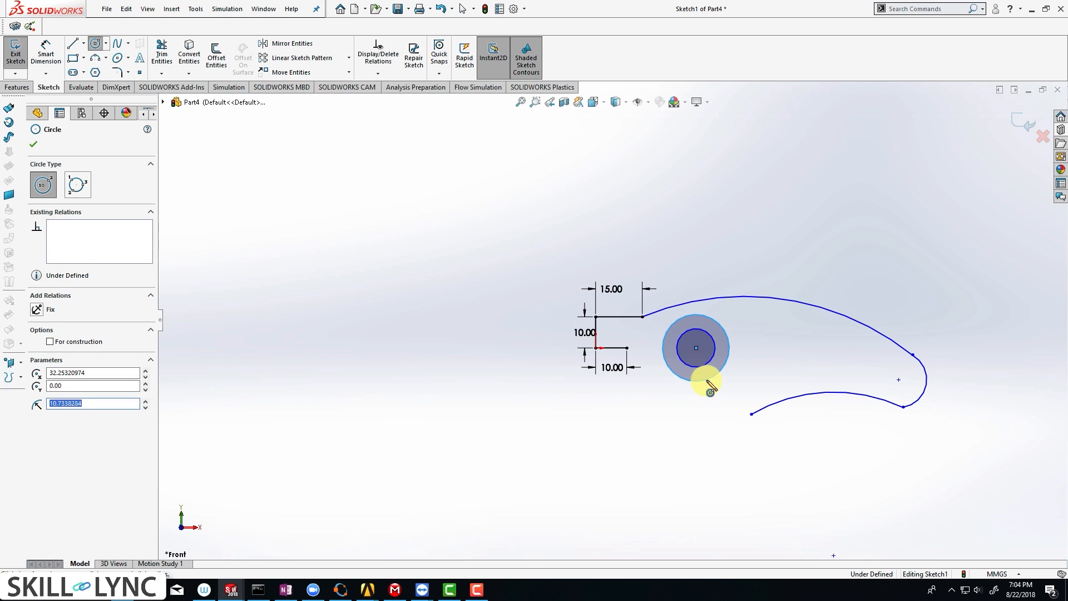
key("Escape")
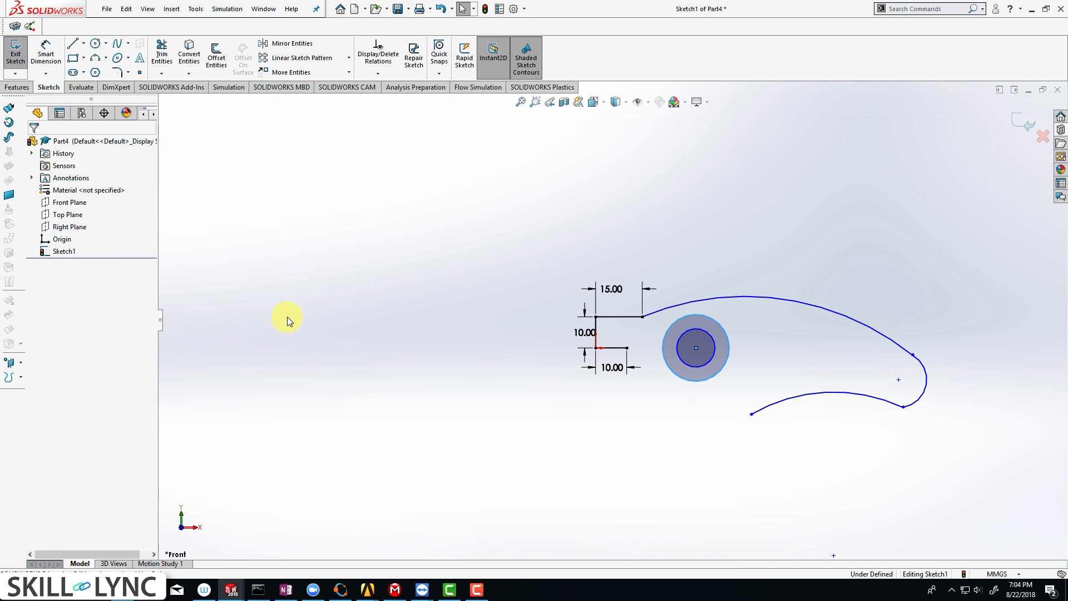
- Dimension the inner circle's diameter to 12.5 mm
left_click(48, 57)
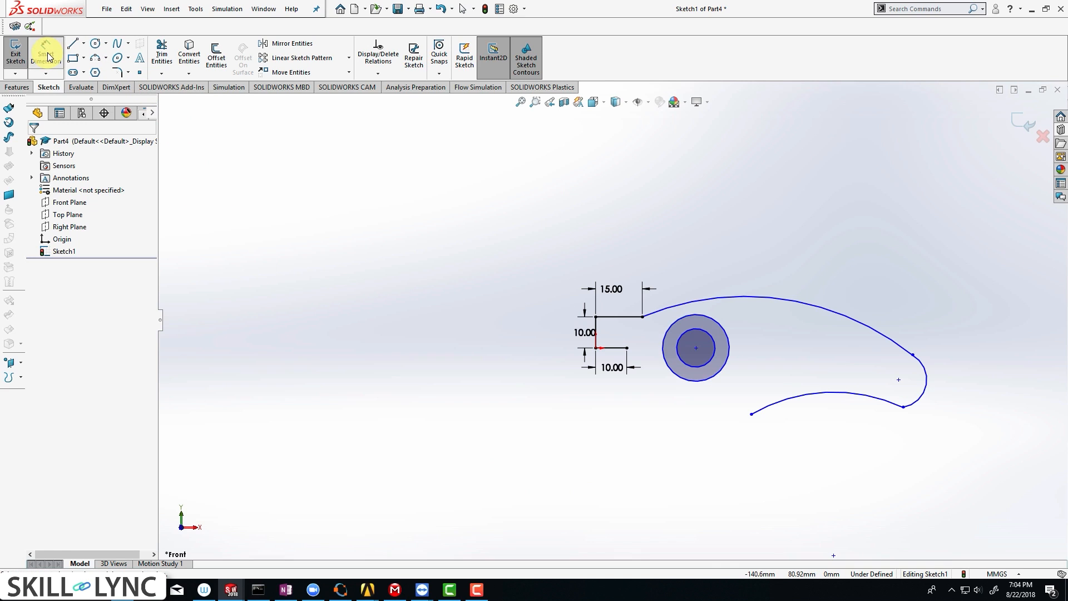
left_click(716, 353)
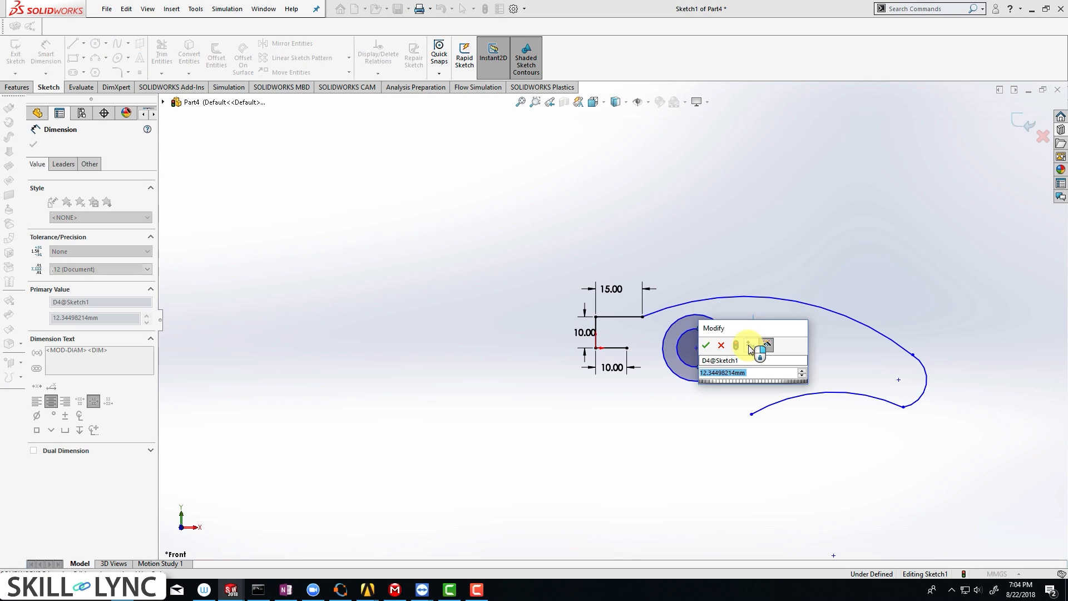
type("12.5")
key("Return")
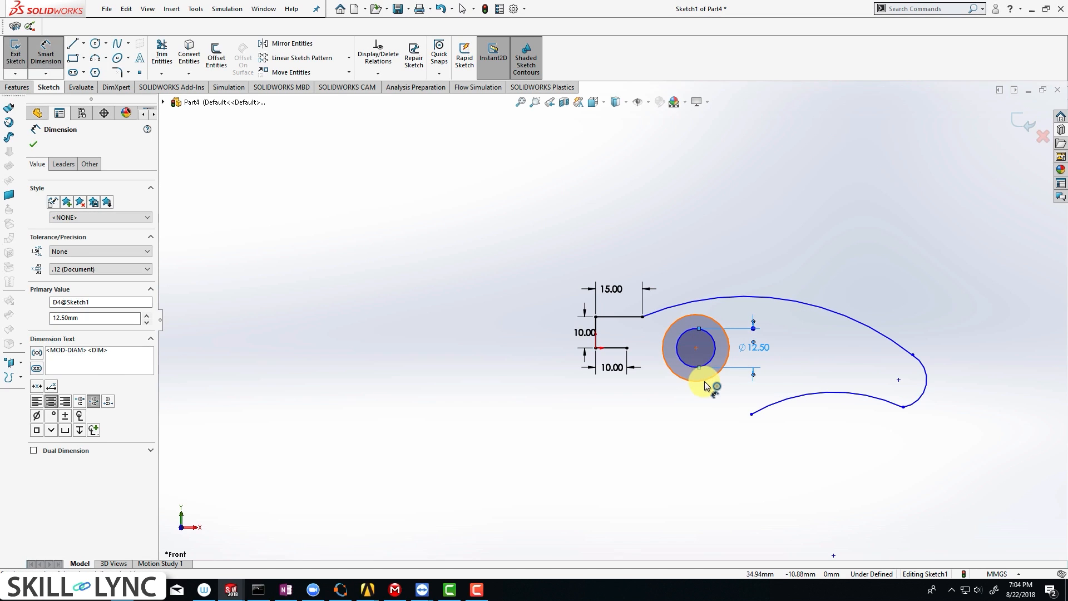
- Dimension the outer hub circle's diameter to 30 mm
left_click(707, 389)
left_click(708, 406)
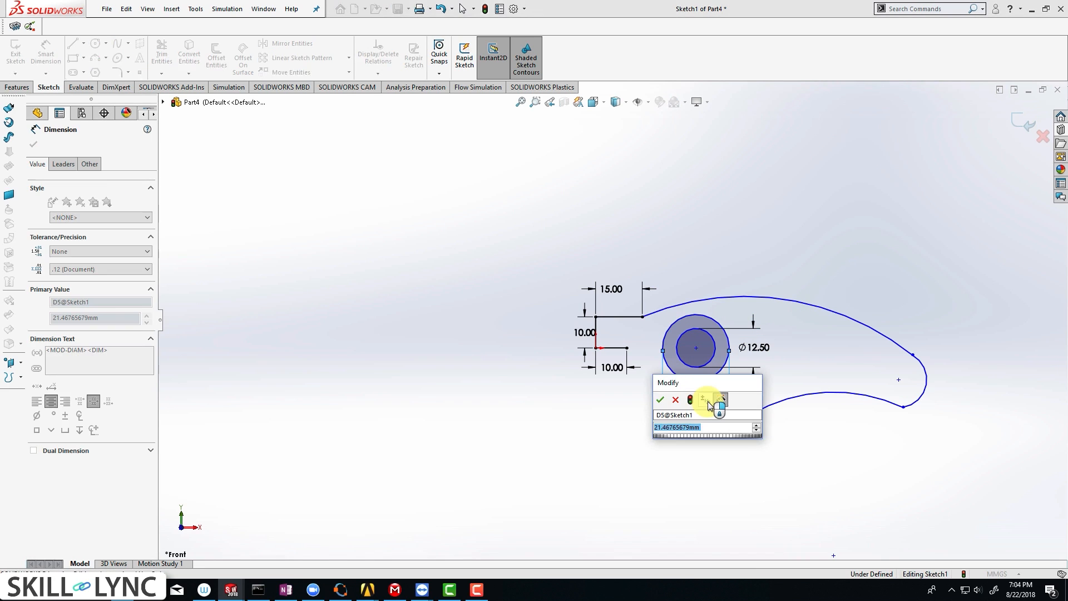
type("30")
key("Return")
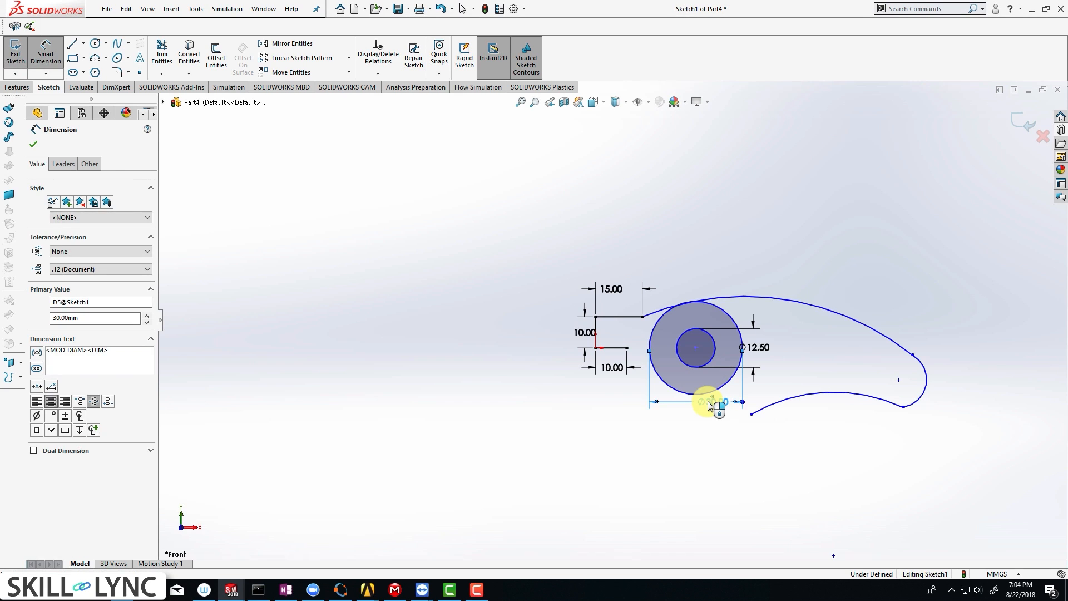
key("Escape")
- Add a horizontal relation between the hub circles' centre and the origin
left_click(696, 347)
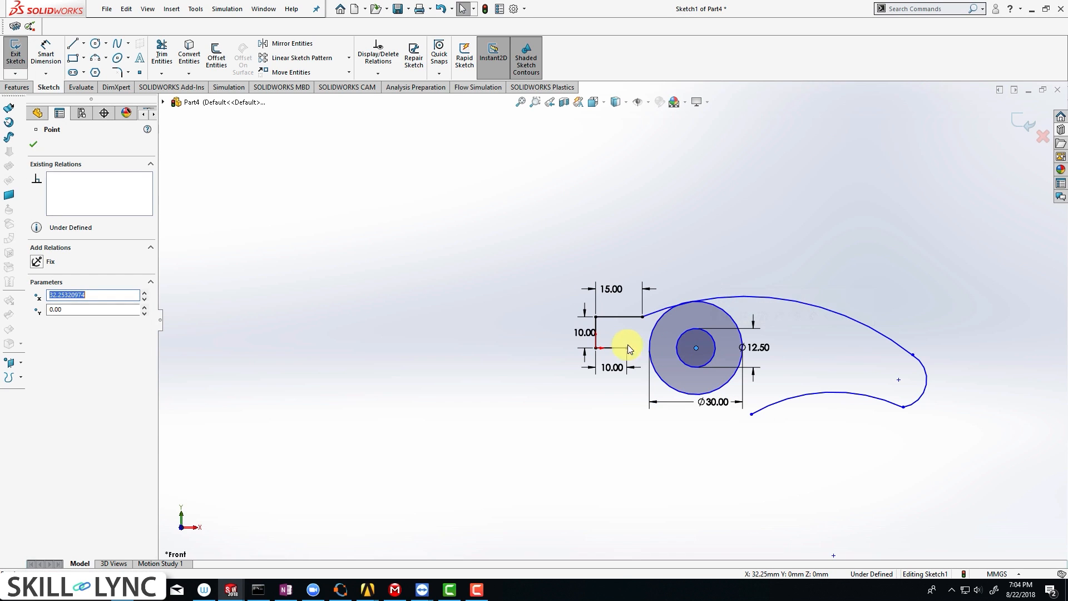
left_click(596, 348, "ctrl")
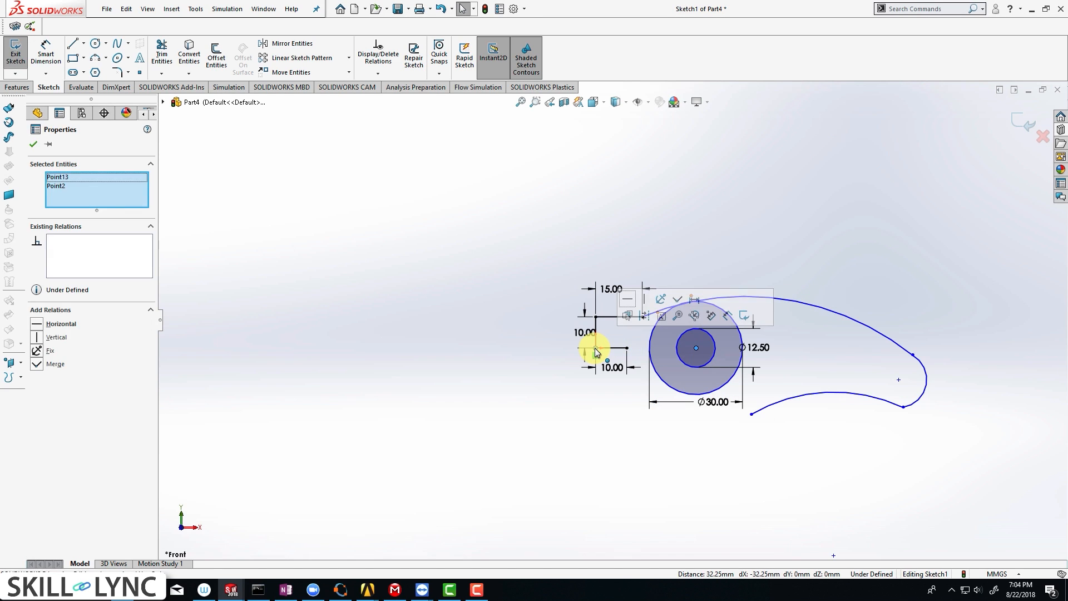
left_click(630, 304)
- Make the free end of the 10 mm lower line coincident with the 30 mm hub circle
scroll(599, 346, "down", 5)
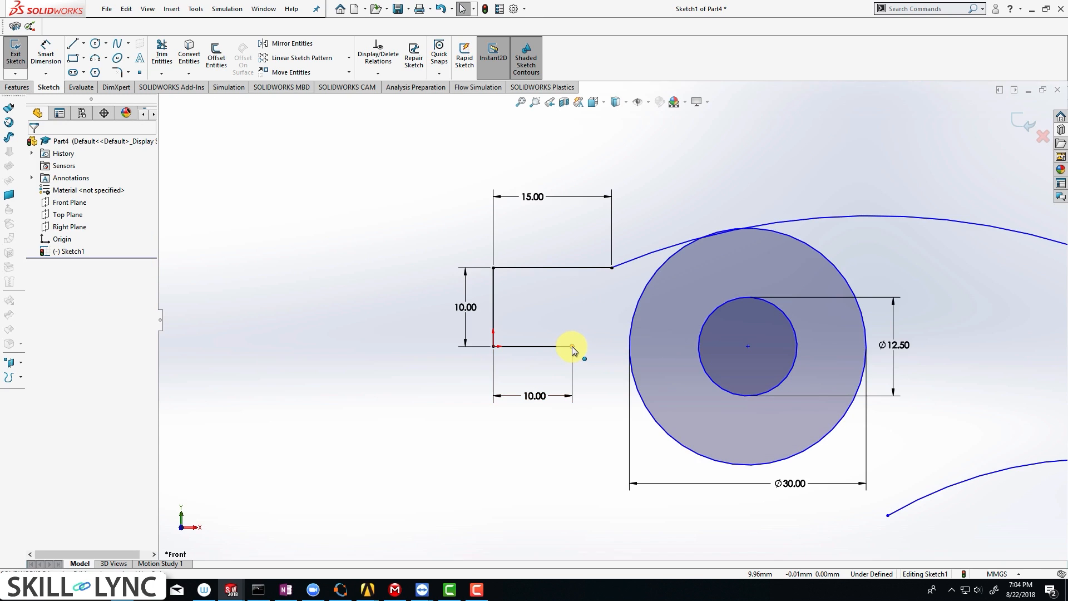
left_click(572, 346)
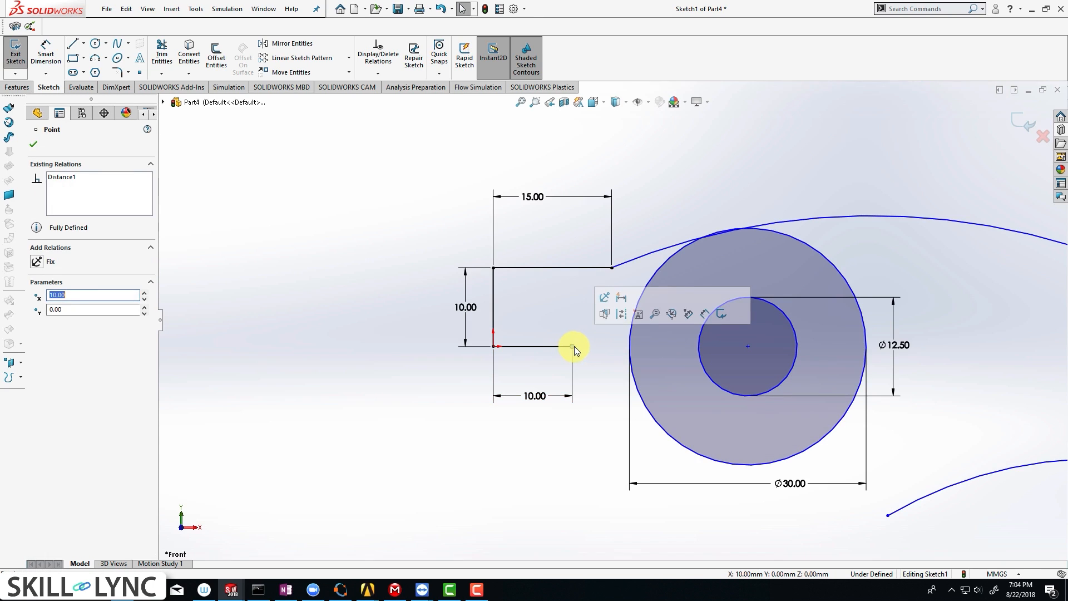
left_click(629, 339, "ctrl")
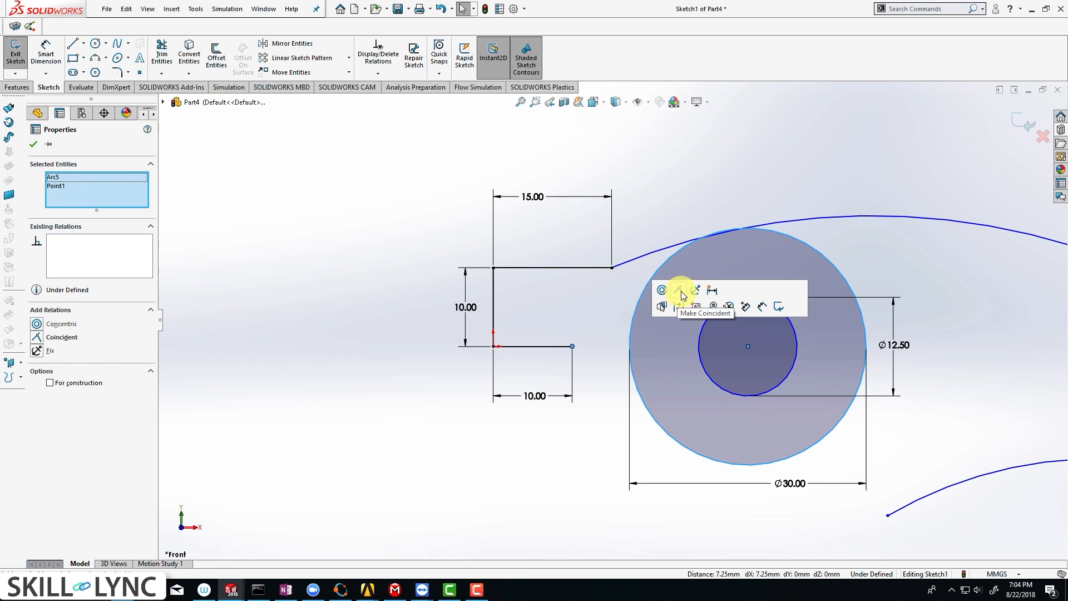
left_click(683, 293)
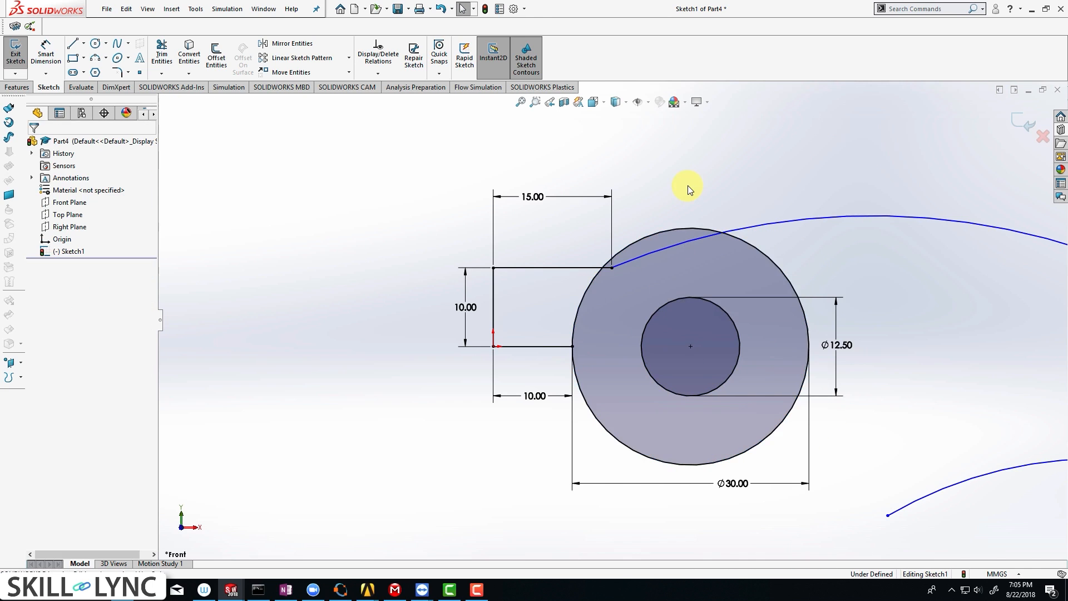
- Make the lower arc's free end coincident with the 30 mm hub circle
scroll(688, 189, "up", 5)
scroll(667, 284, "down", 3)
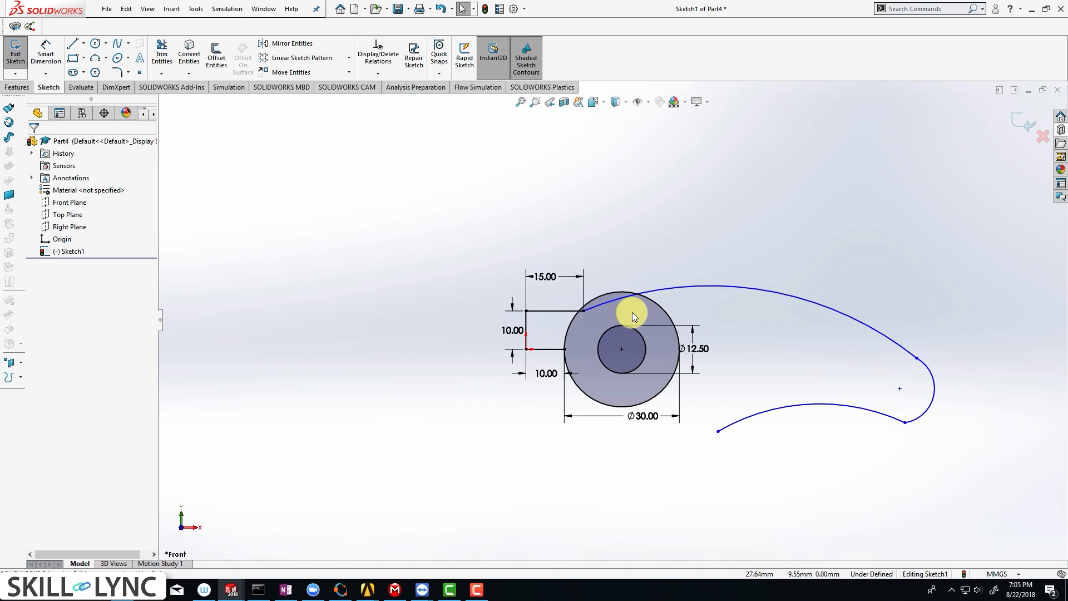
scroll(720, 390, "down", 3)
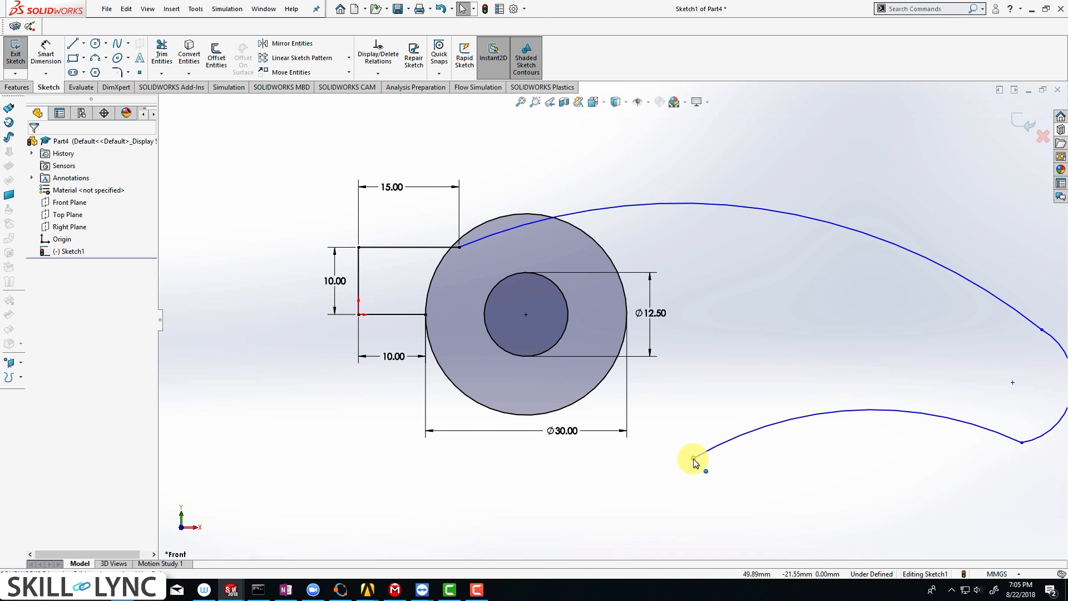
left_click(694, 459)
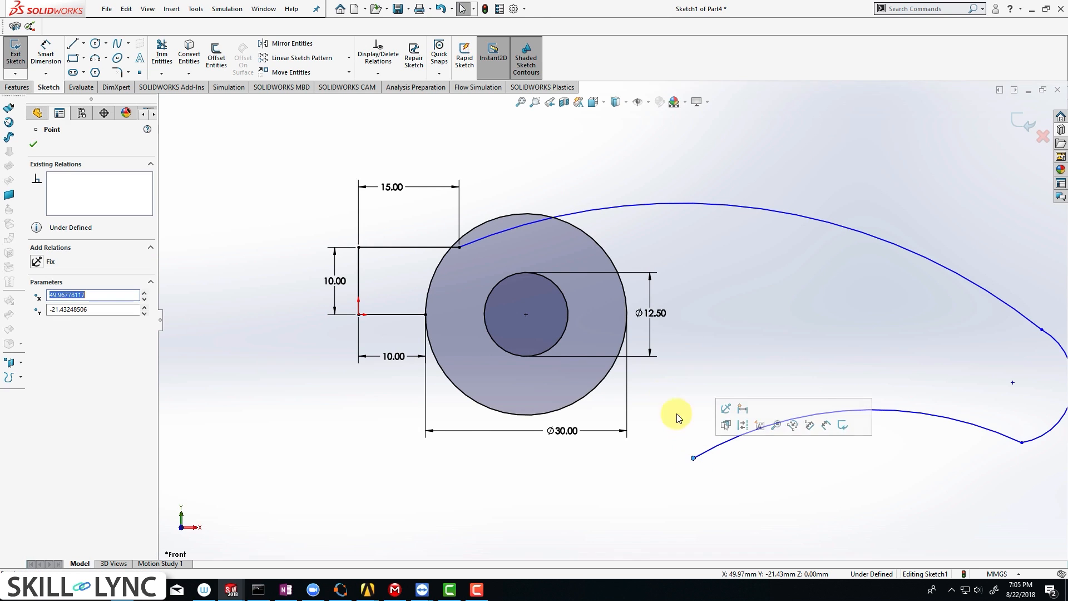
left_click(614, 369, "ctrl")
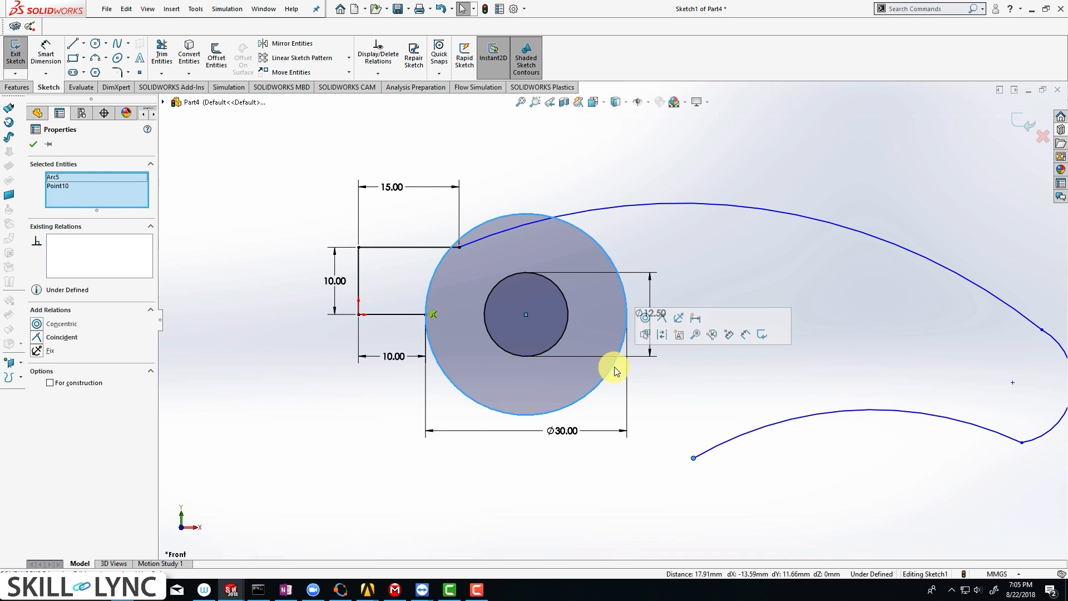
left_click(665, 318)
left_click(715, 406)
key("f")
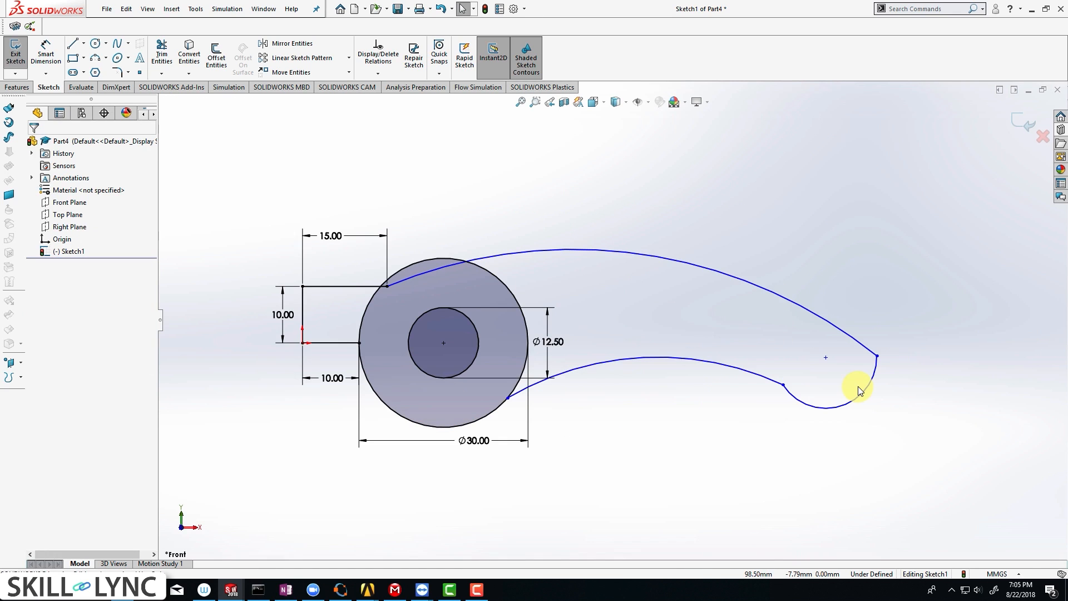
- Make the small end arc tangent to the long upper arc
left_click(857, 402)
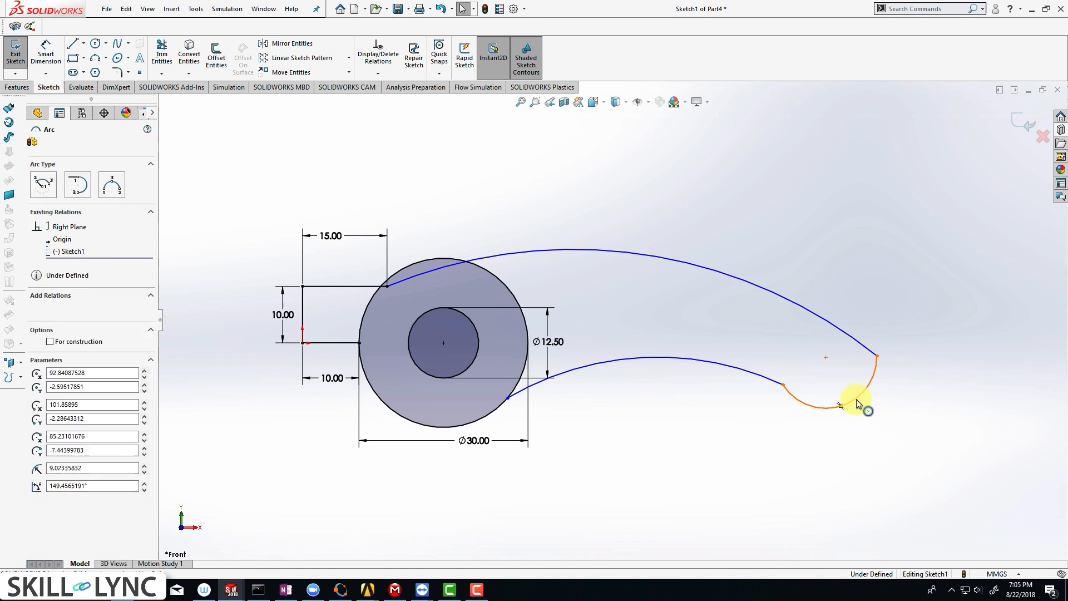
left_click(903, 397)
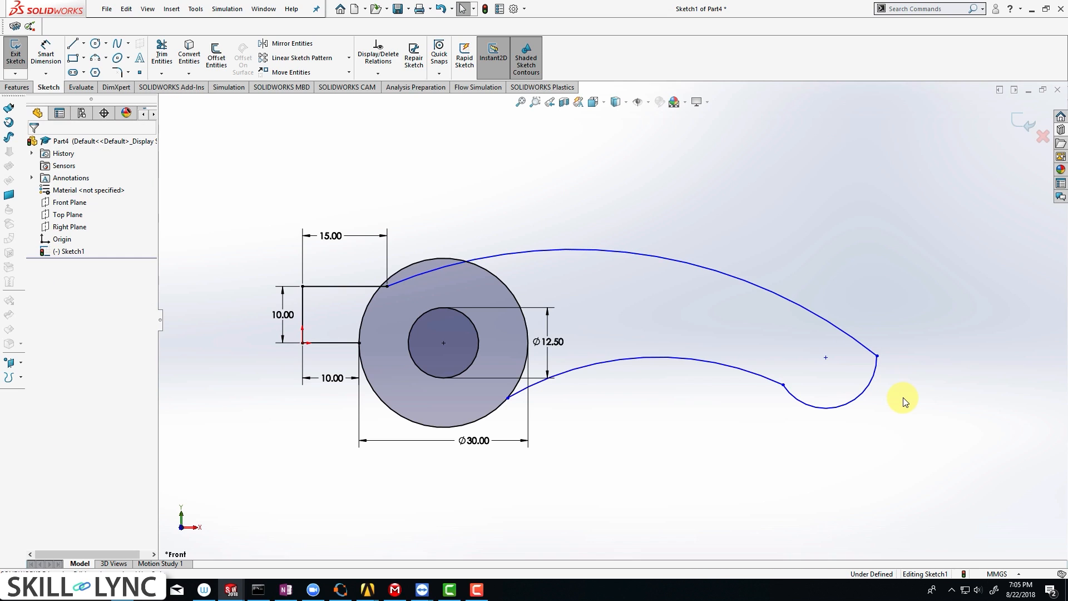
left_click(871, 389)
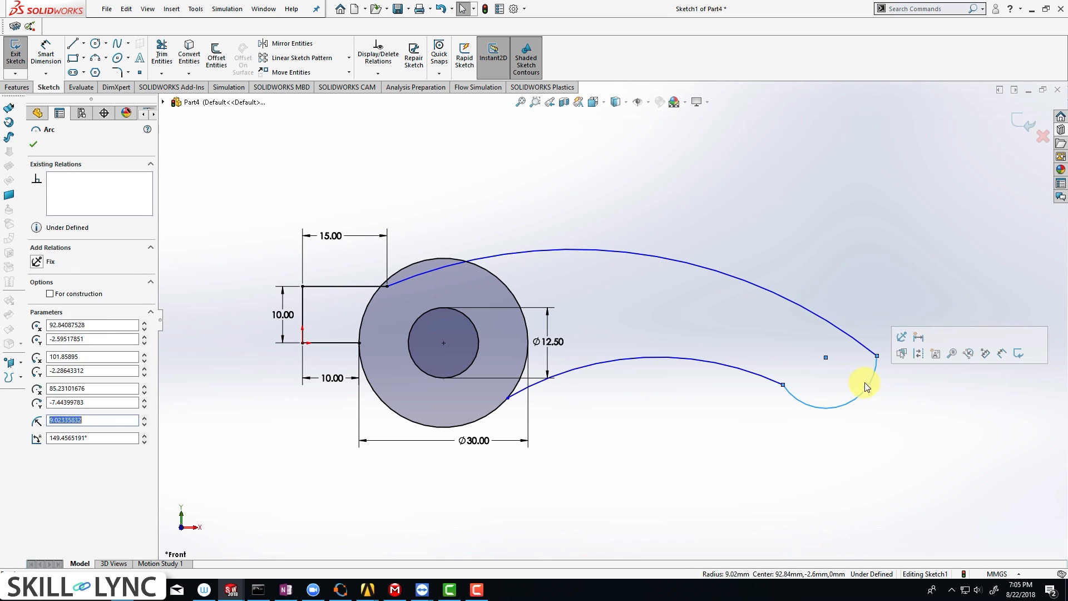
left_click(862, 348, "ctrl")
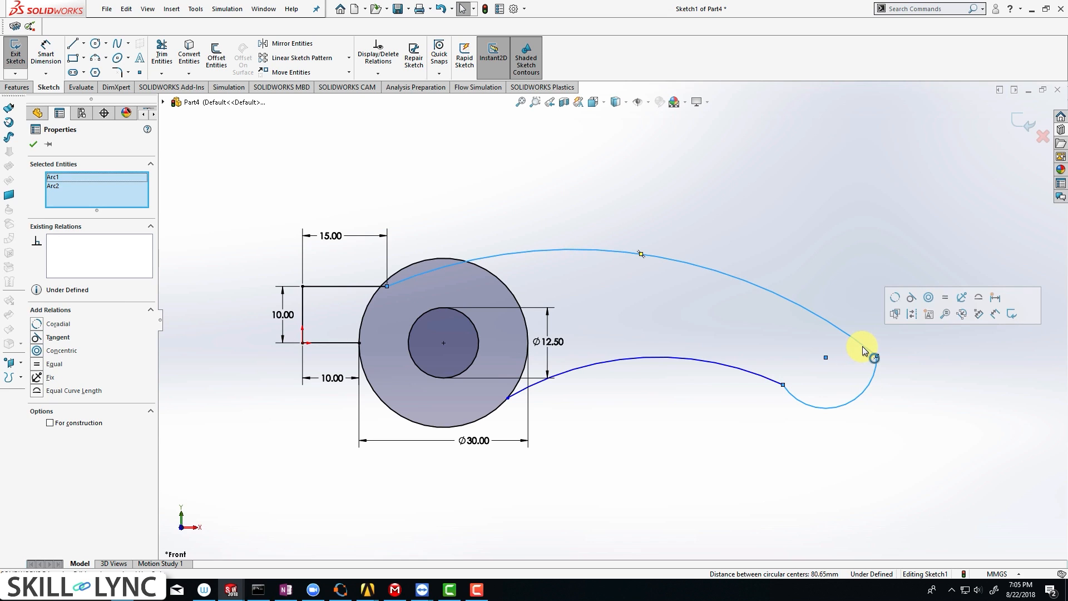
left_click(911, 298)
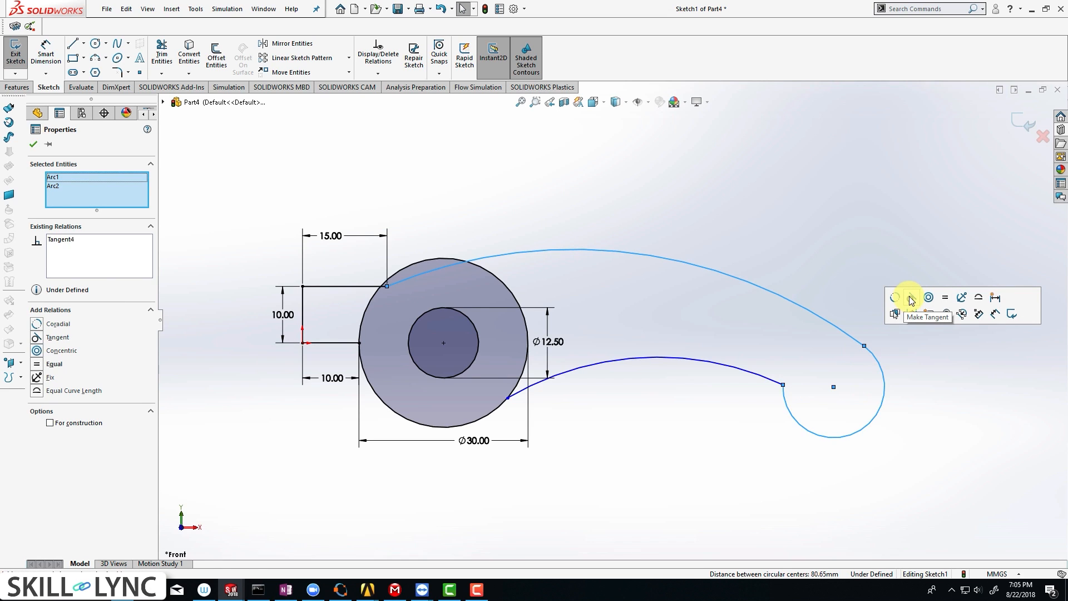
left_click(915, 382)
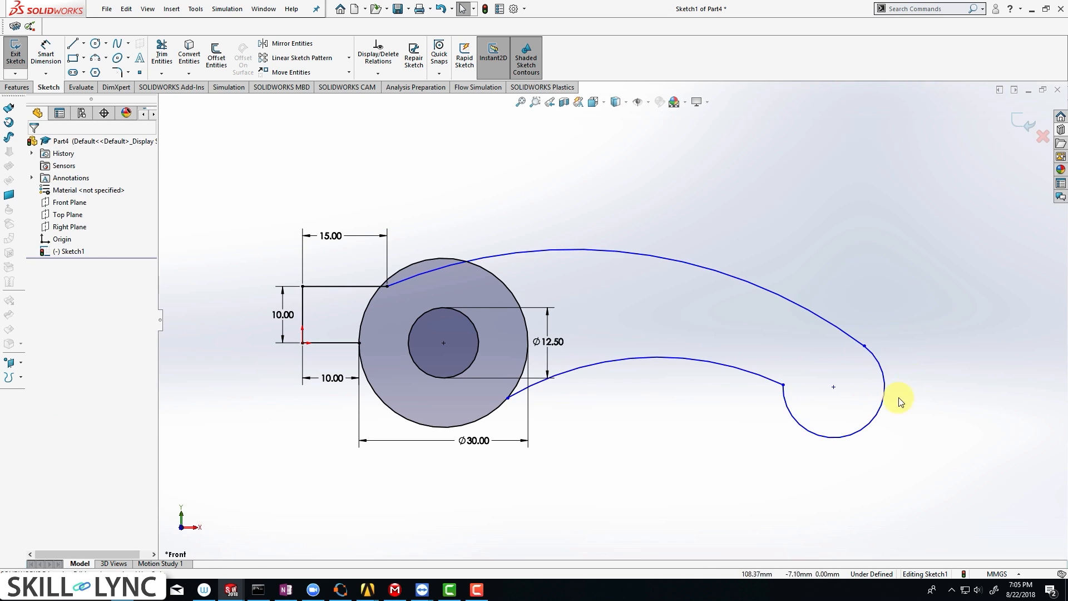
- Make the small end arc tangent to the lower arc
left_click(795, 421)
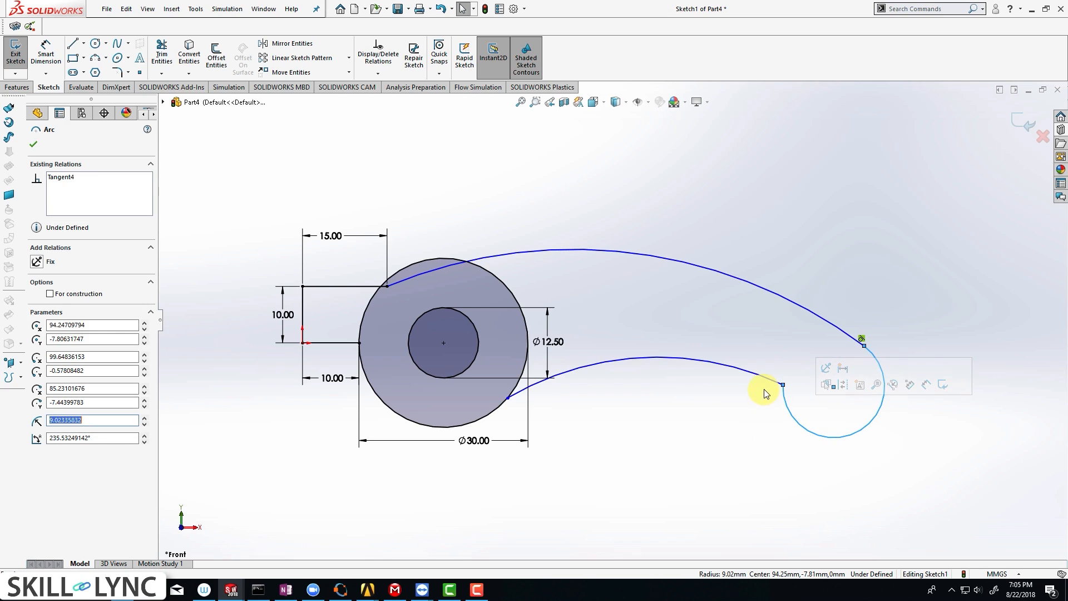
left_click(760, 372, "ctrl")
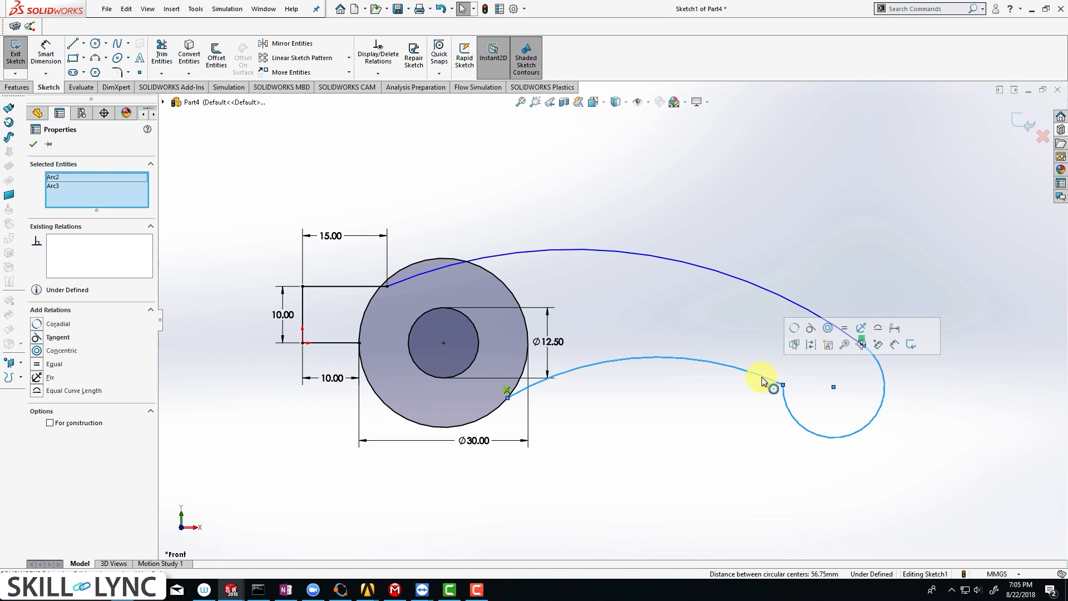
left_click(811, 328)
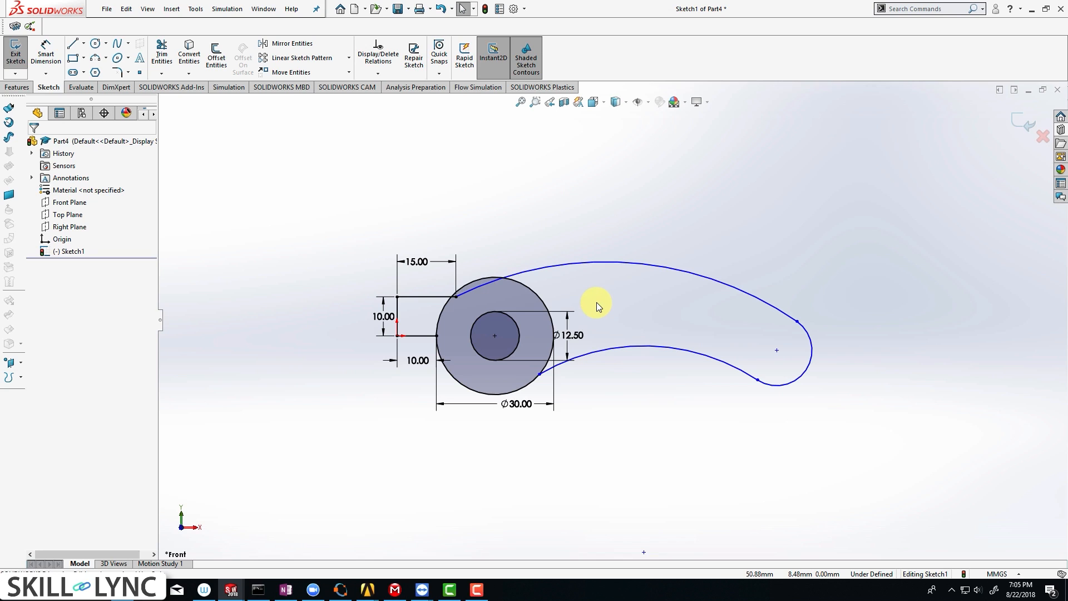
- Power-trim the 30 mm circle, leaving only its lower portion between the 10 mm line's end and the lower arc
left_click(160, 58)
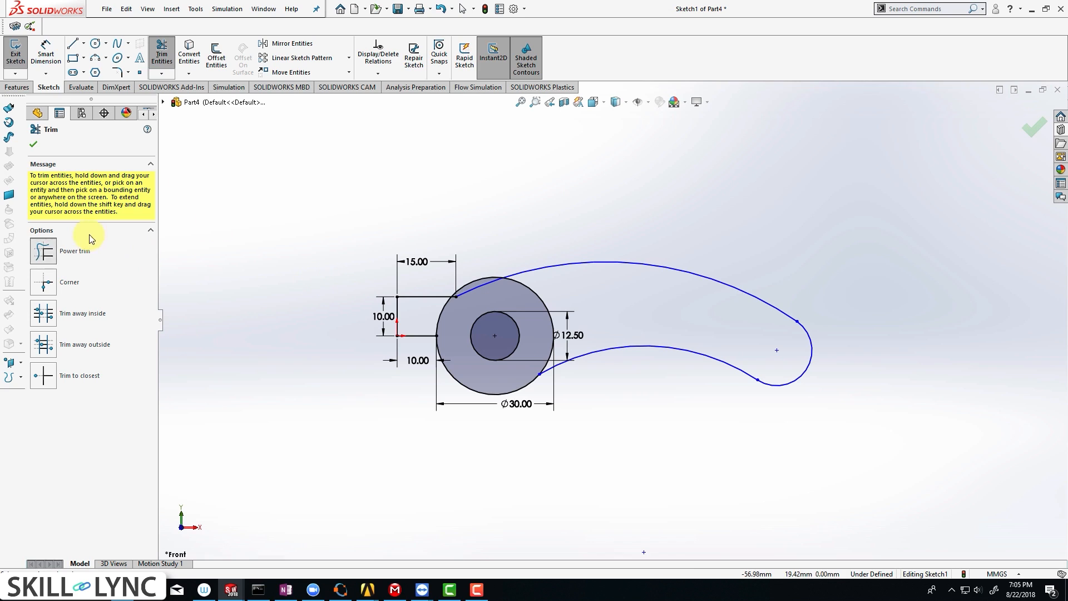
scroll(563, 291, "down", 3)
left_click_drag(565, 289, 533, 302)
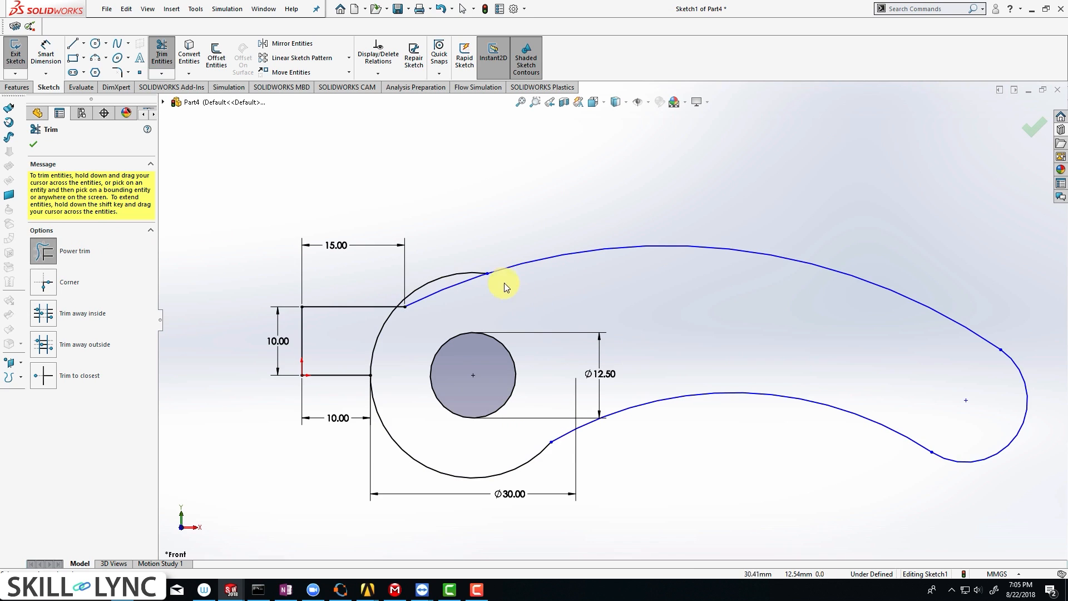
left_click_drag(440, 278, 418, 283)
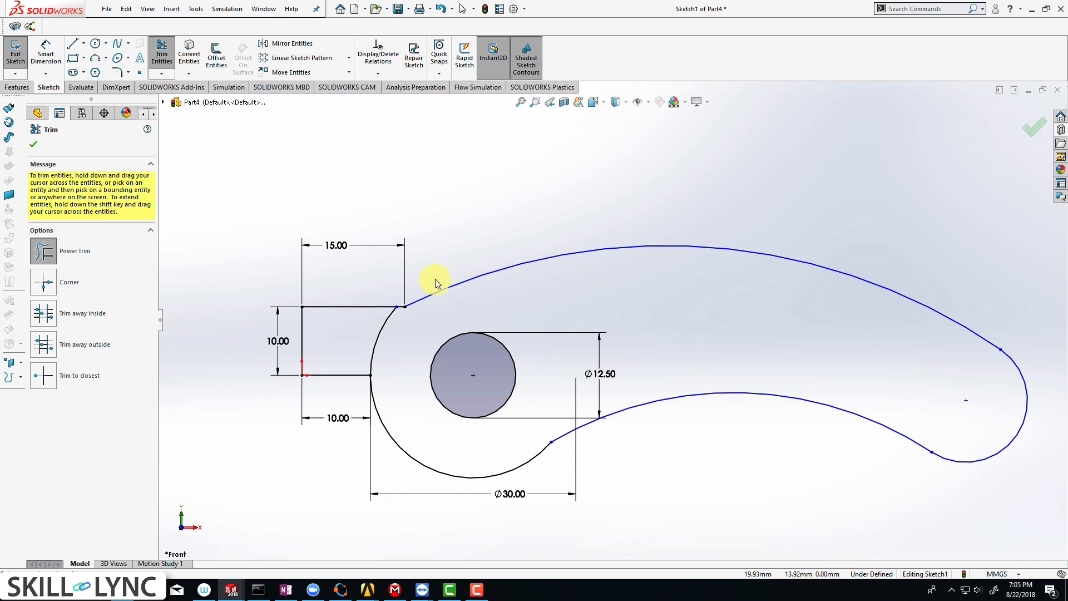
scroll(419, 295, "down", 3)
scroll(500, 334, "up", 3)
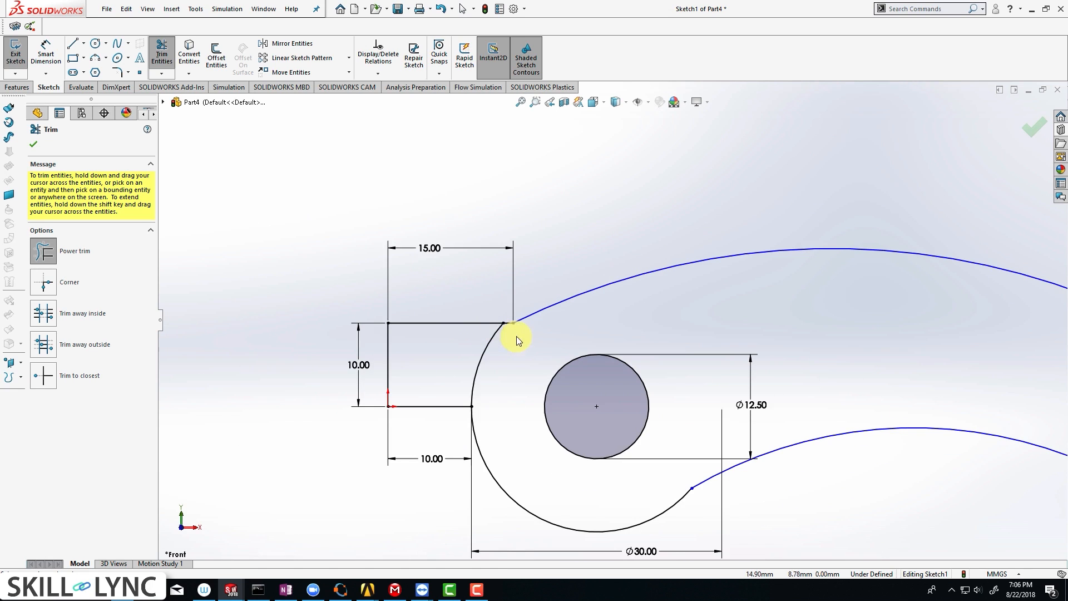
left_click_drag(510, 349, 476, 351)
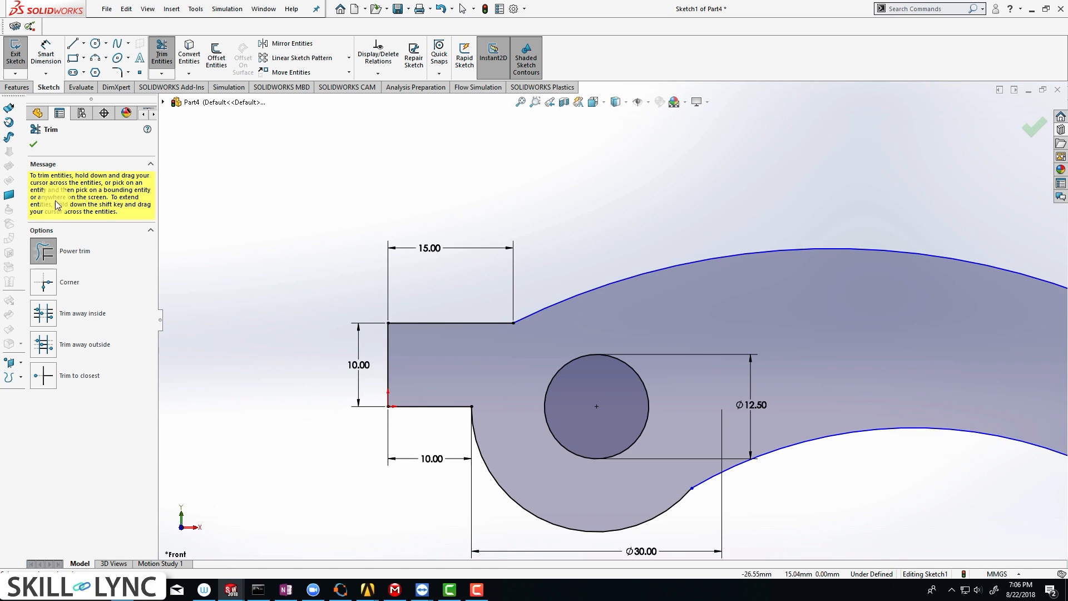
left_click(33, 145)
- Add a horizontal relation between the small end arc's centre and the origin
scroll(626, 322, "up", 5)
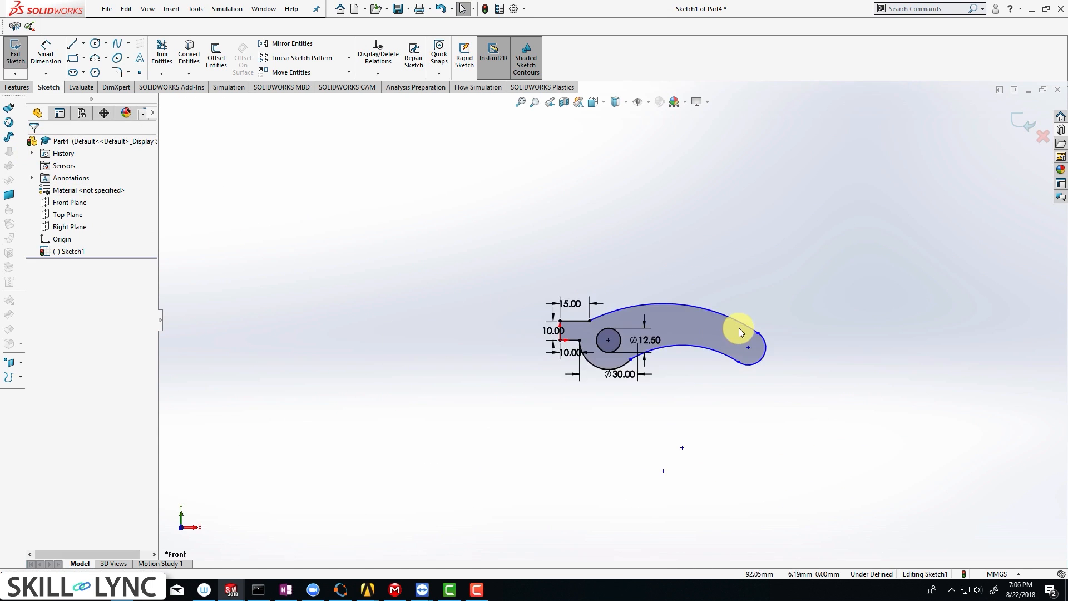
scroll(686, 356, "down", 2)
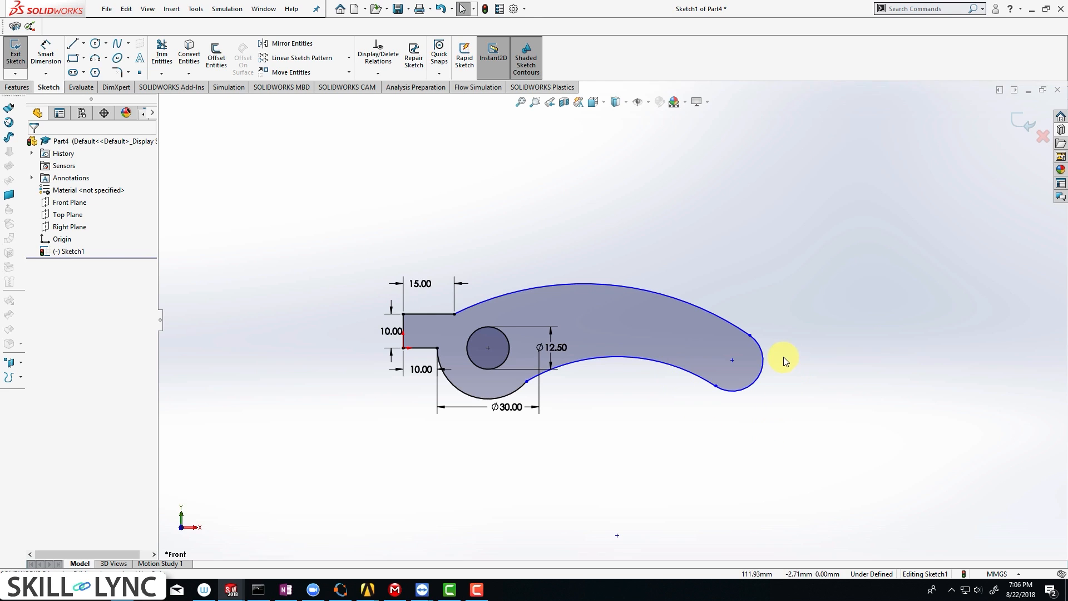
left_click(734, 358)
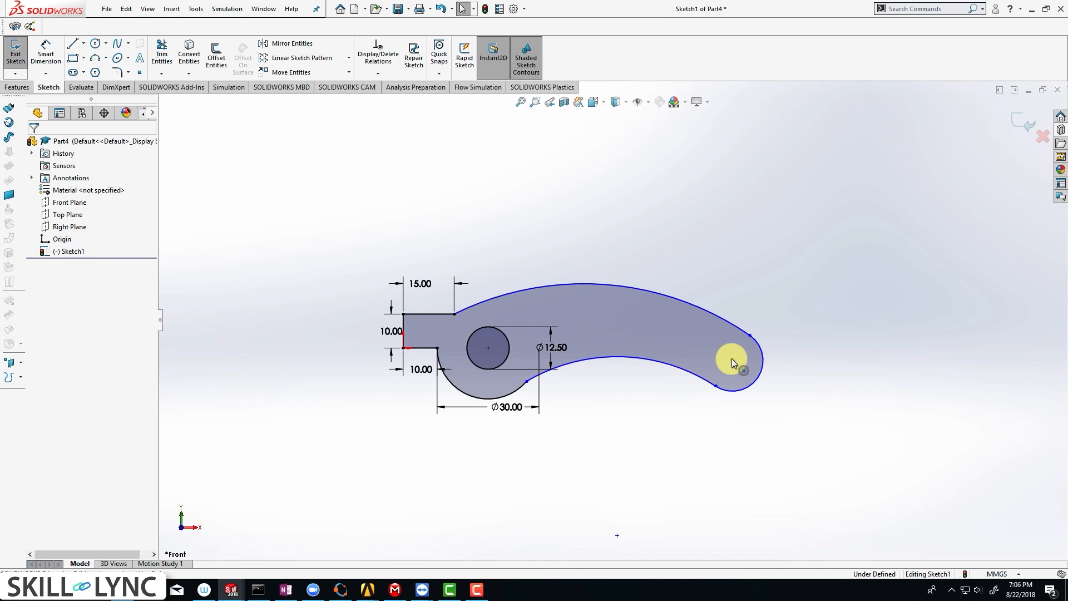
left_click(732, 359)
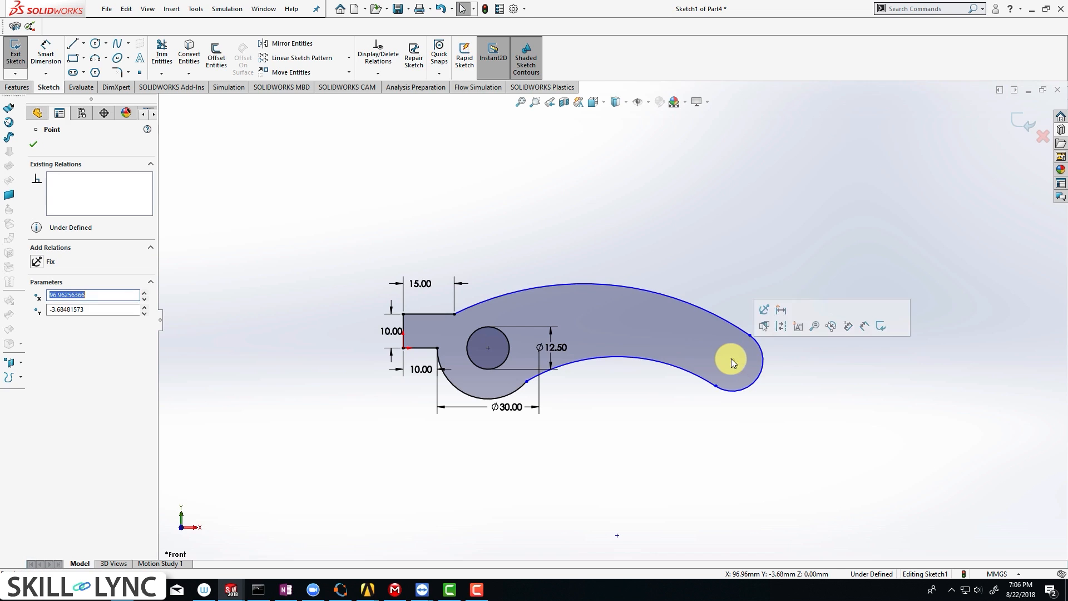
left_click(403, 348, "ctrl")
left_click(437, 303)
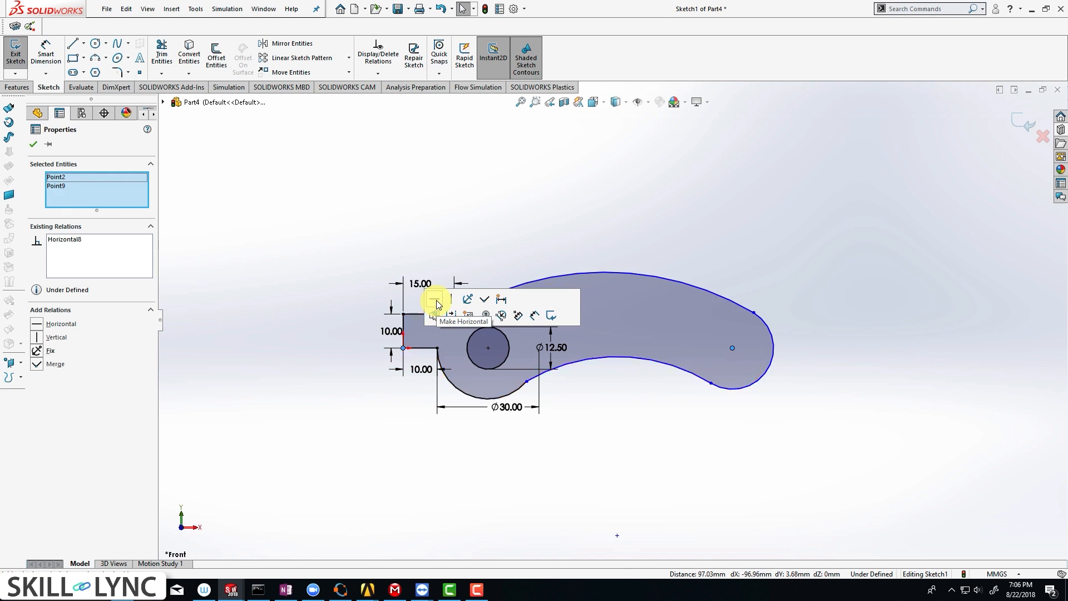
left_click(33, 144)
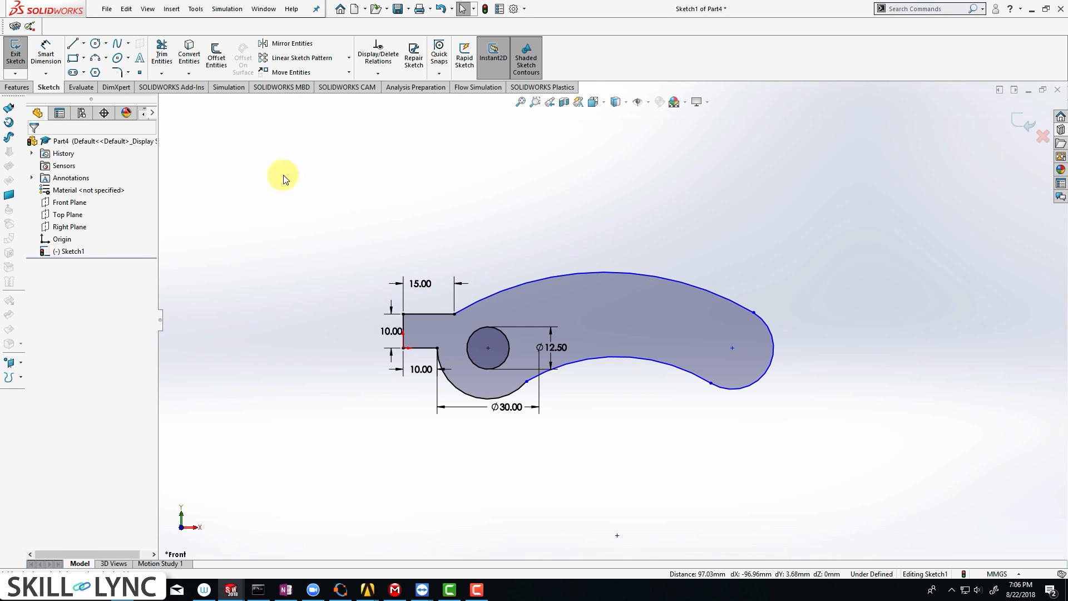
- Dimension the long upper arc of the arm profile with a radius of 71.5 mm
left_click(50, 57)
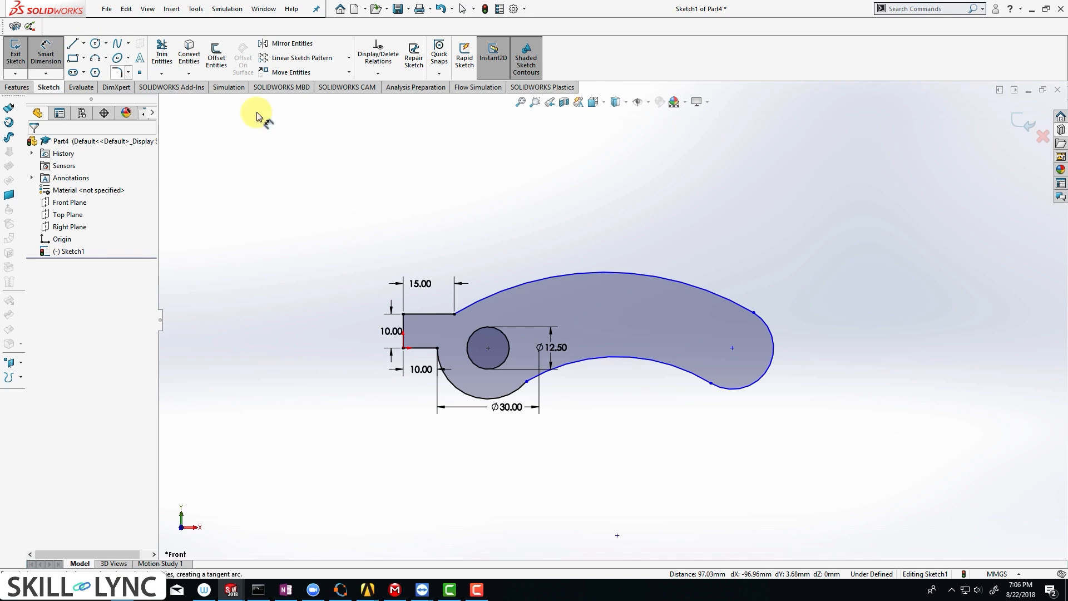
left_click(585, 277)
left_click(584, 227)
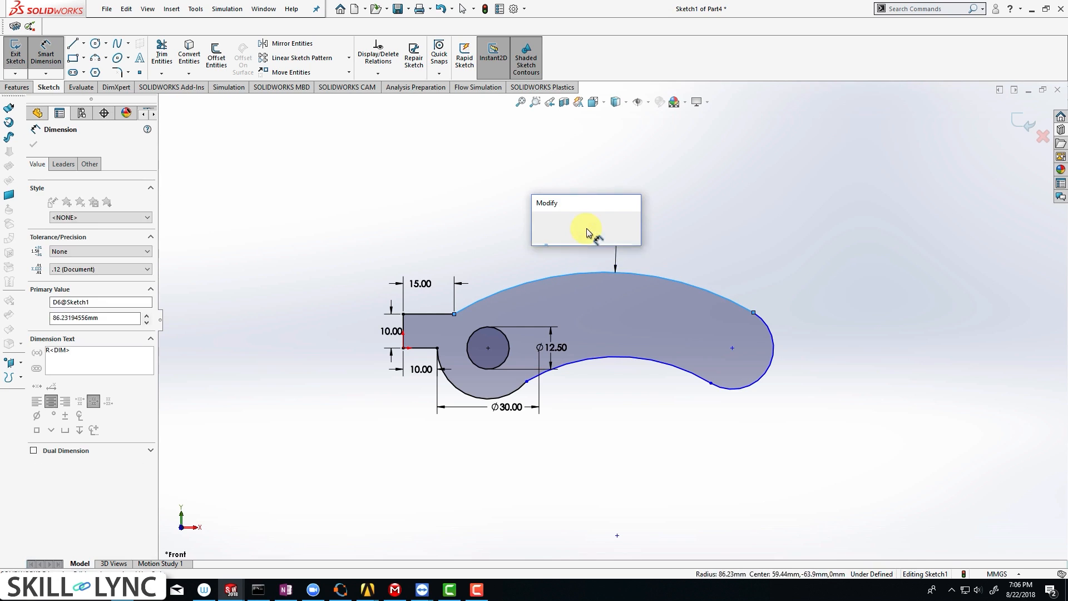
type("71.")
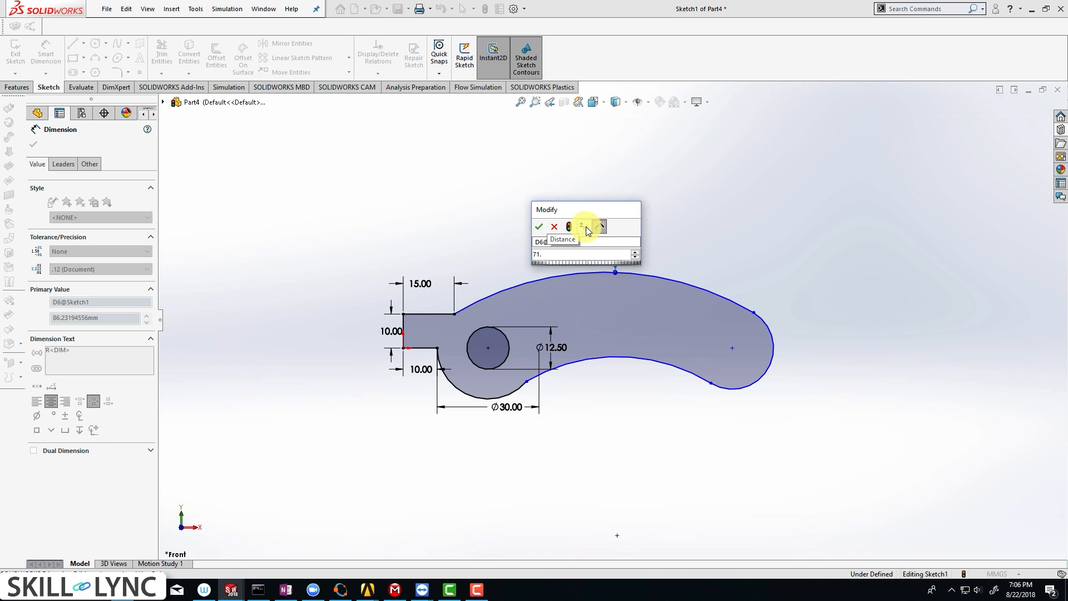
type("5")
key("Return")
- Dimension the small end arc of the arm with a radius of 7.5 mm
left_click(773, 364)
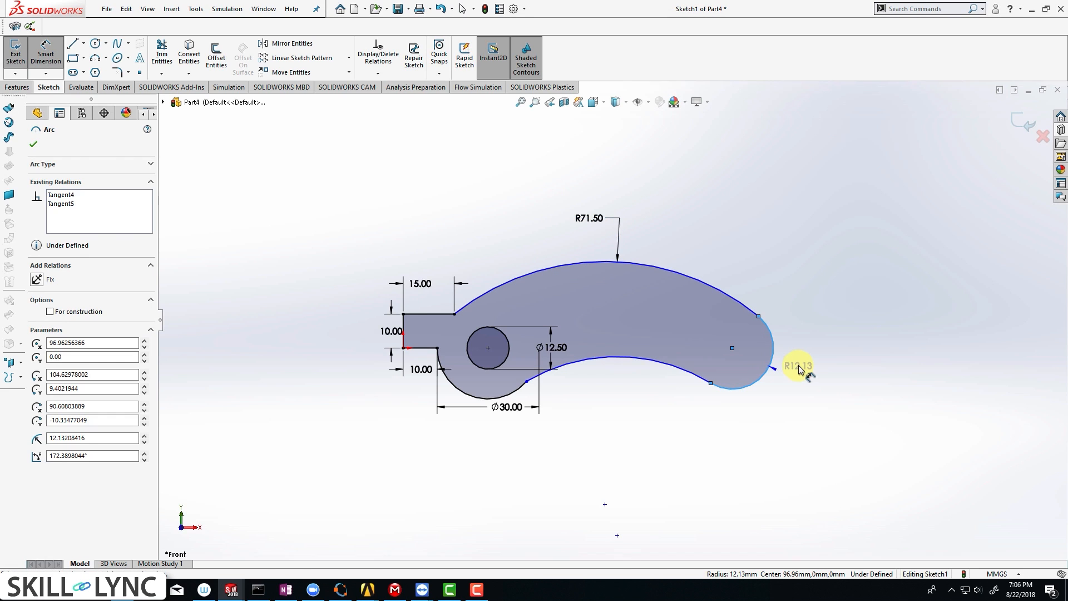
left_click(799, 368)
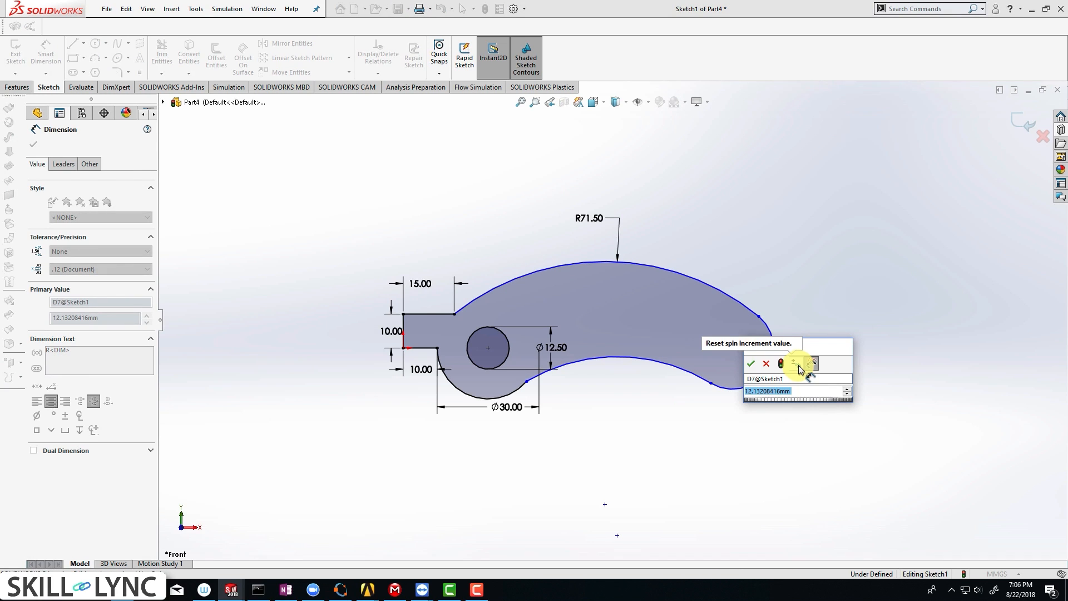
type("7.5")
key("Return")
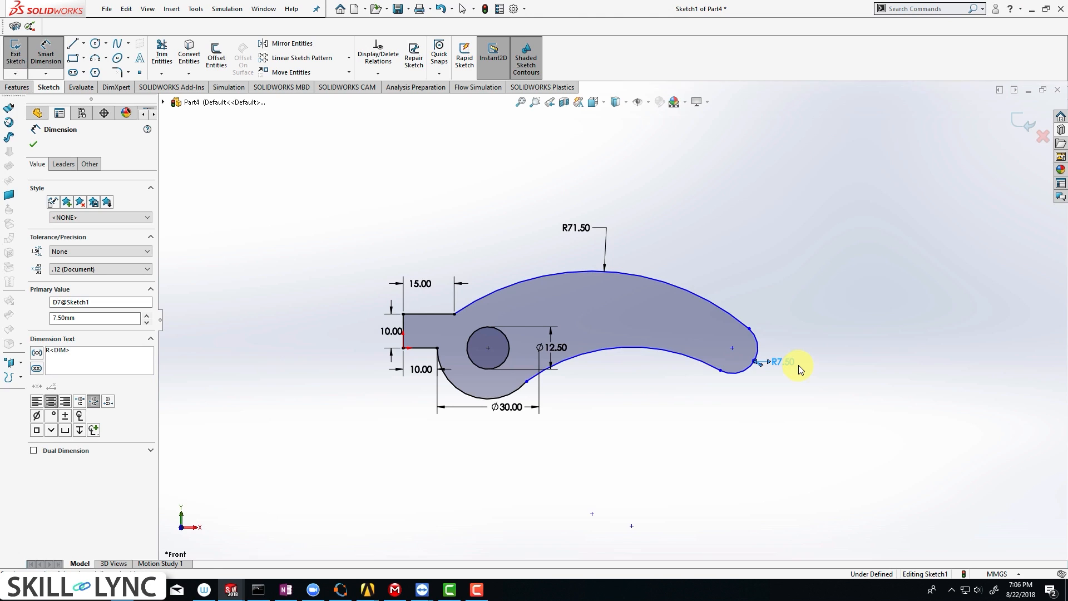
- Dimension the long lower arc of the arm with a radius of 47 mm
left_click(679, 356)
left_click(657, 392)
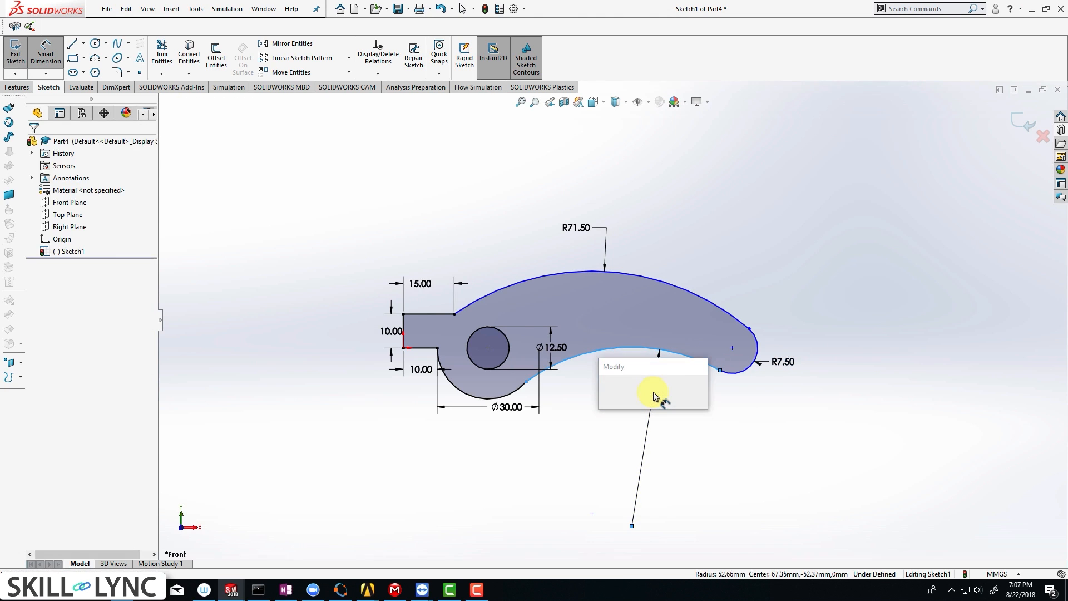
type("47mm")
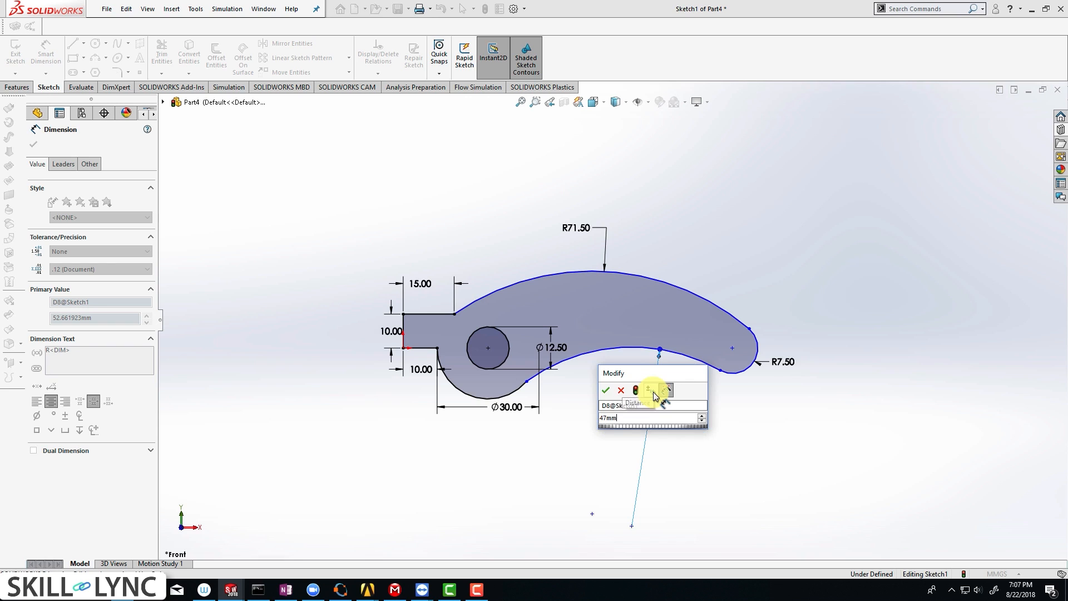
key("Return")
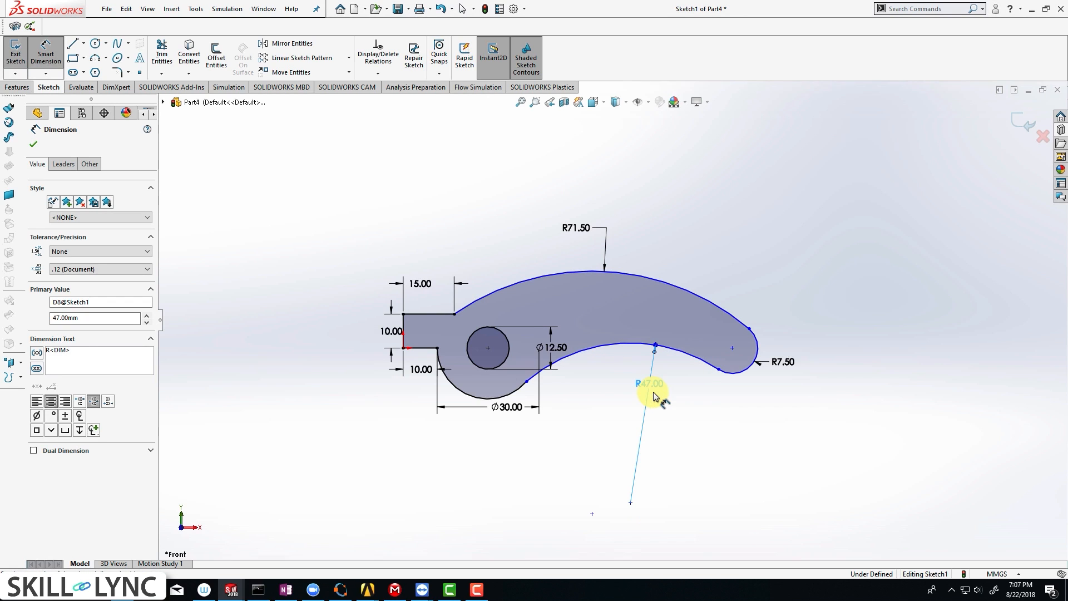
- Dimension the horizontal distance from the origin to the small end arc's centre as 75 mm
left_click(733, 351)
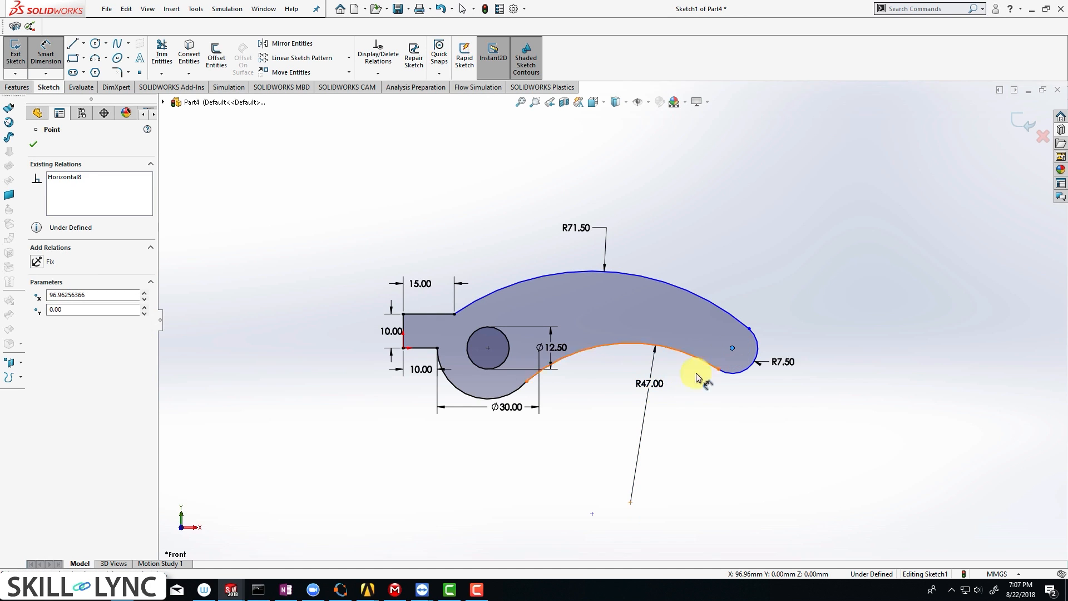
left_click(401, 349)
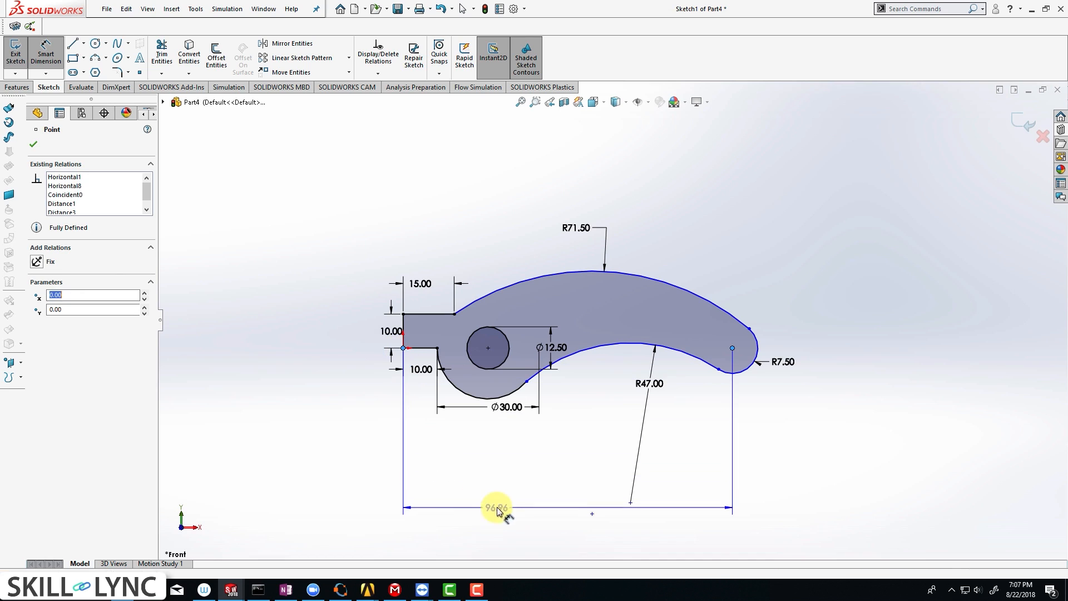
left_click(543, 510)
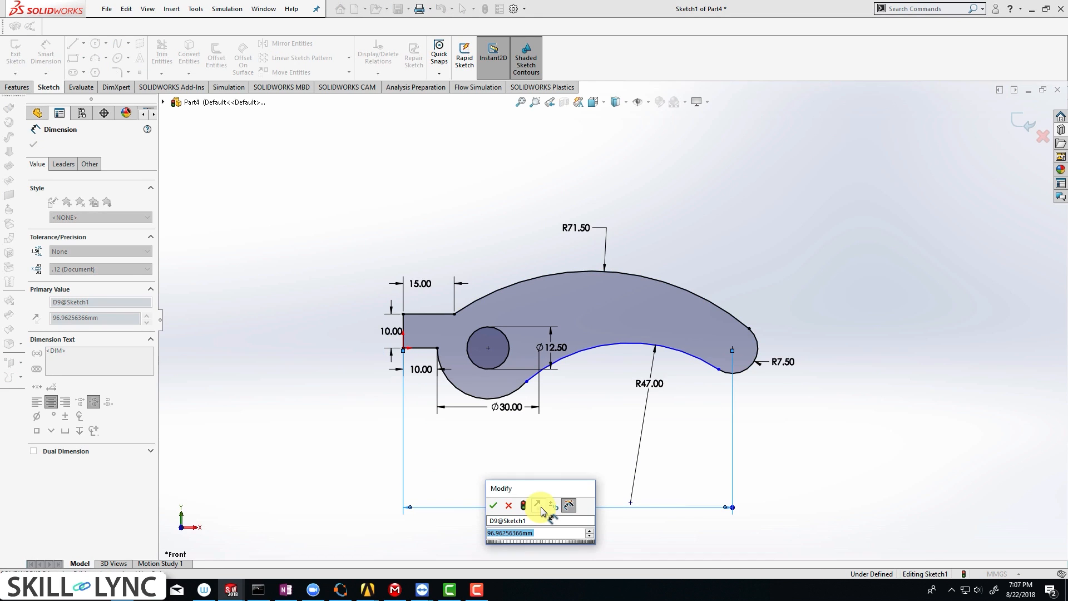
type("75")
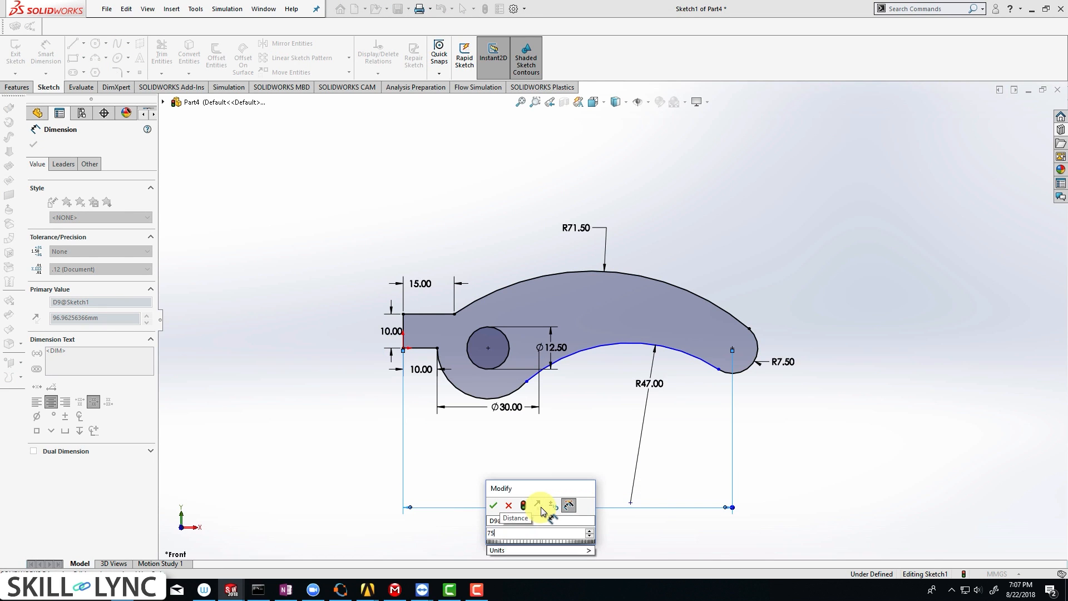
key("Return")
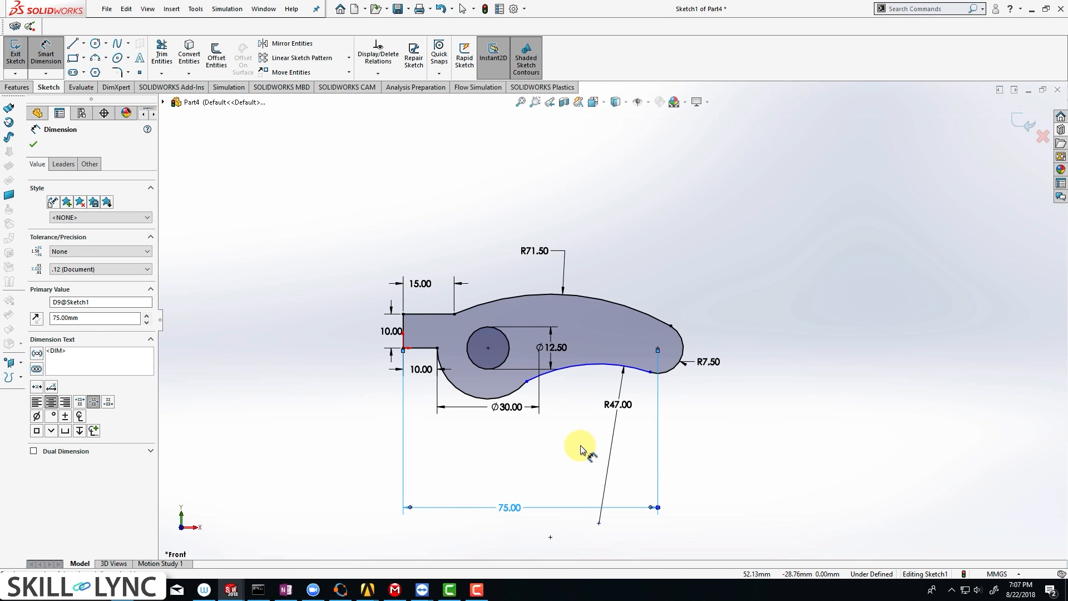
key("Escape")
- Add a tangent relation between the lower arc and the 30 mm arc around the hole
scroll(572, 436, "down", 8)
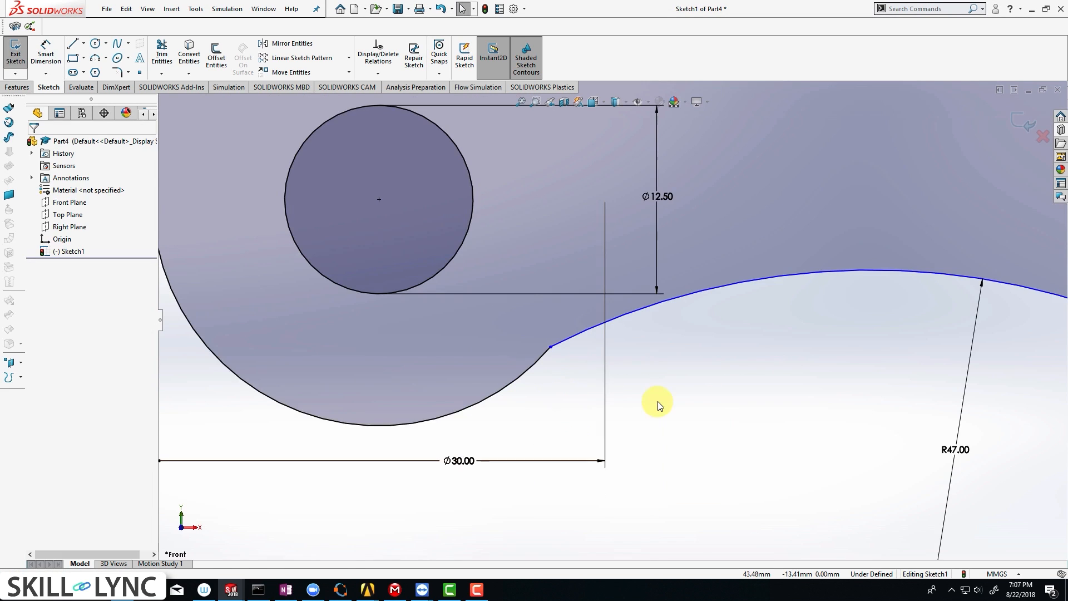
left_click(558, 344)
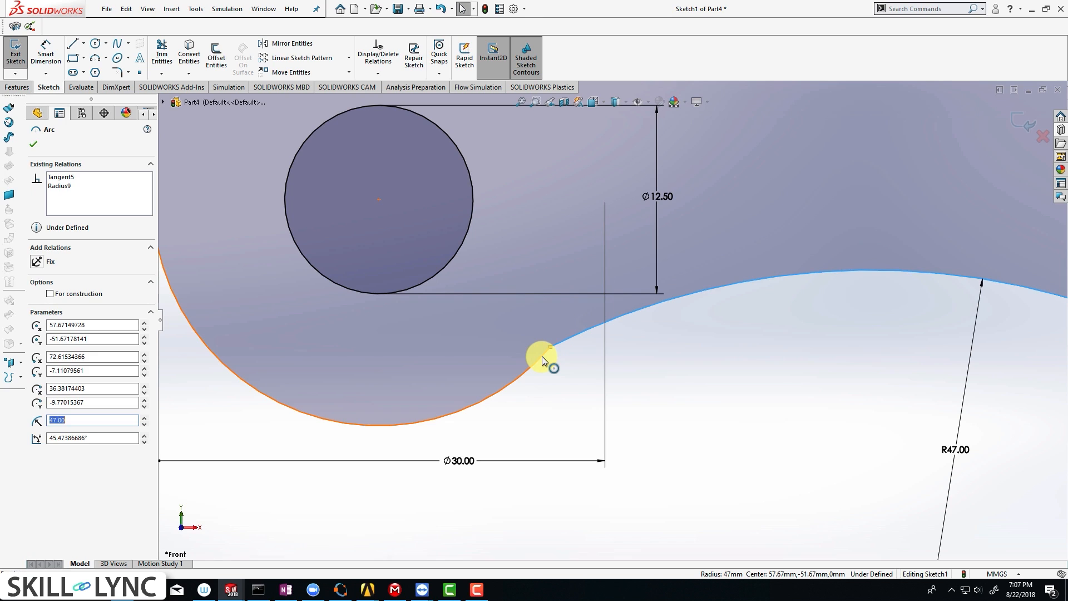
left_click(542, 356, "ctrl")
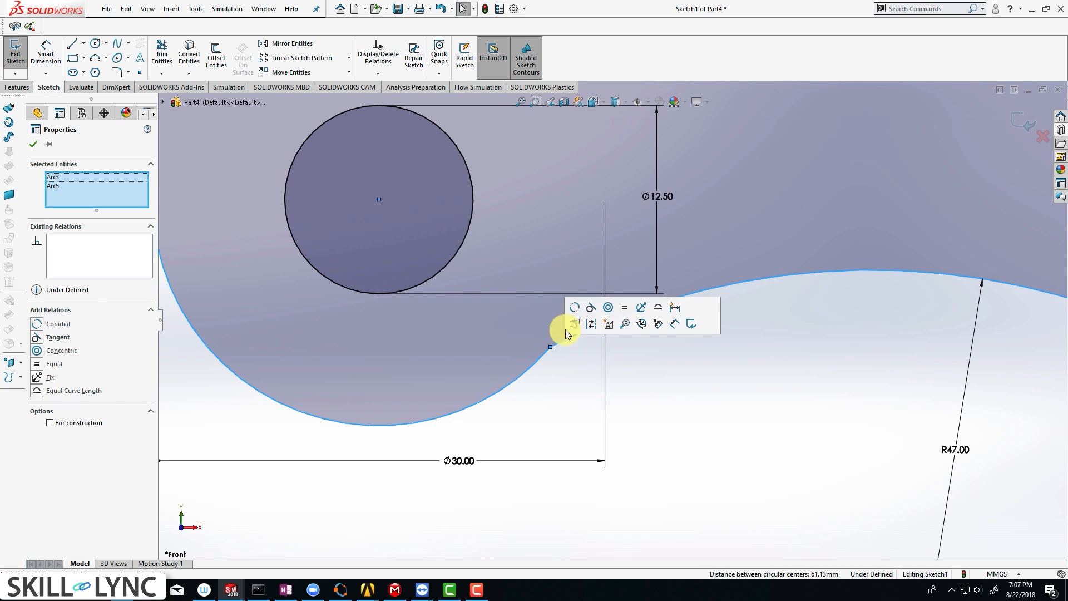
left_click(591, 315)
left_click(662, 369)
key("f")
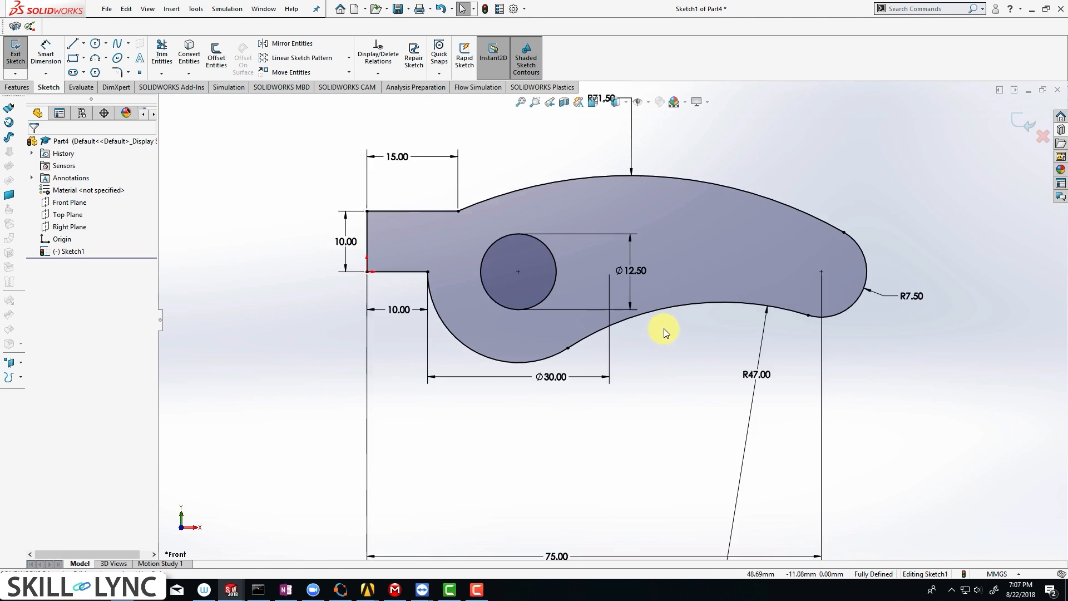
- Add 2 mm sketch fillets at both end corners of the rectangular tab and at its two junctions with the arcs
scroll(663, 328, "up", 4)
scroll(630, 280, "down", 2)
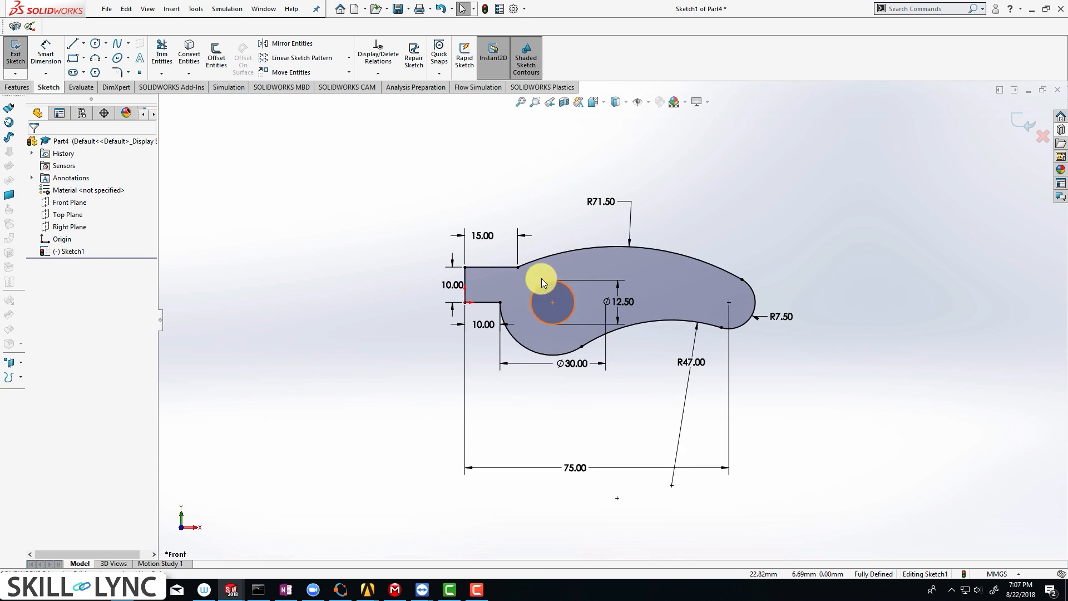
left_click(117, 72)
scroll(532, 268, "down", 4)
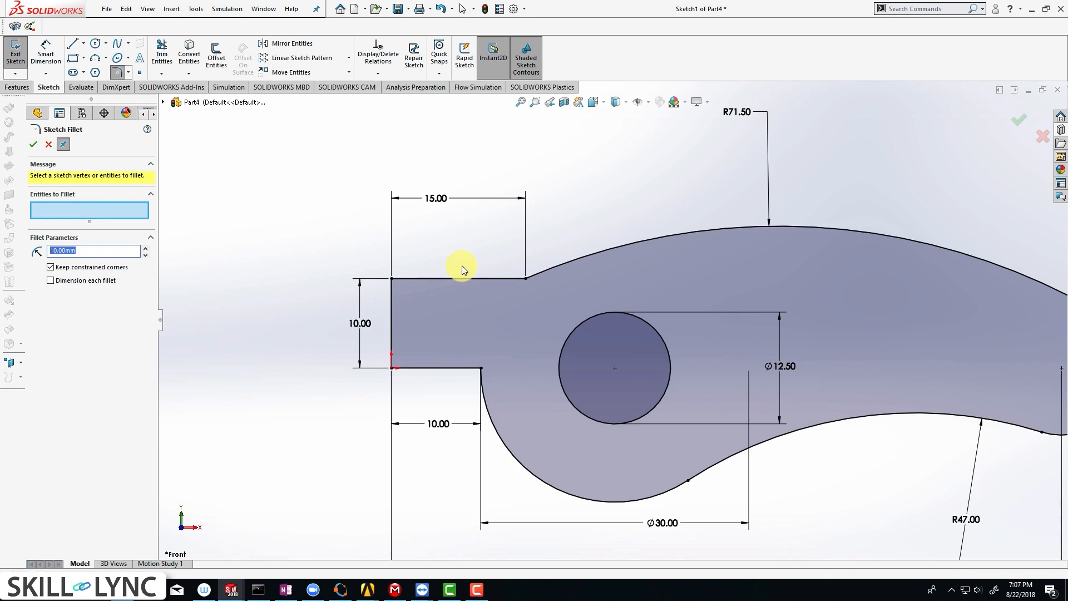
left_click(392, 278)
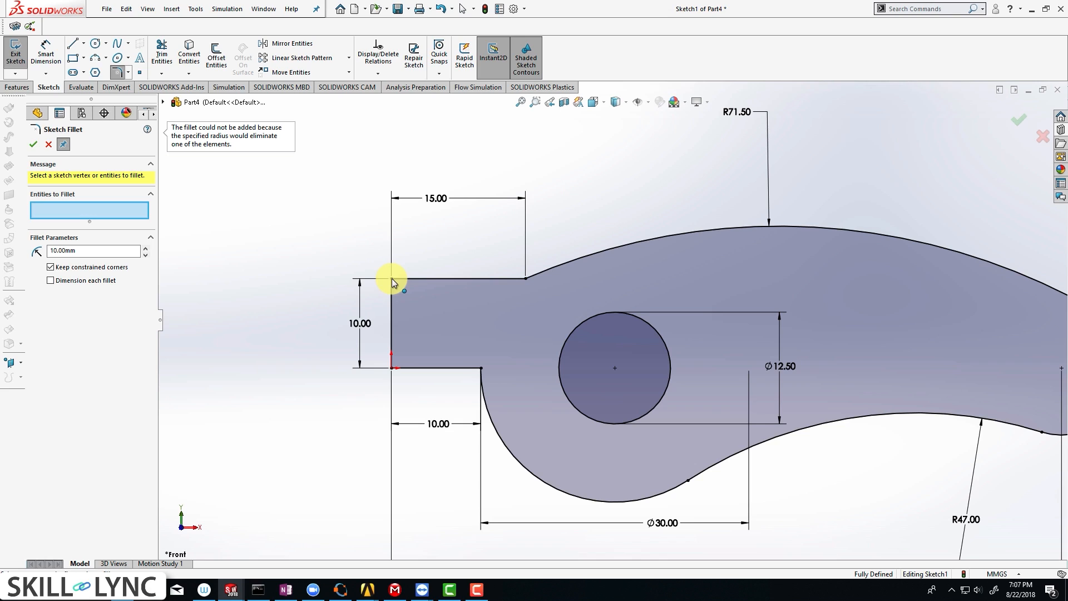
double_click(100, 248)
left_click_drag(101, 248, 48, 254)
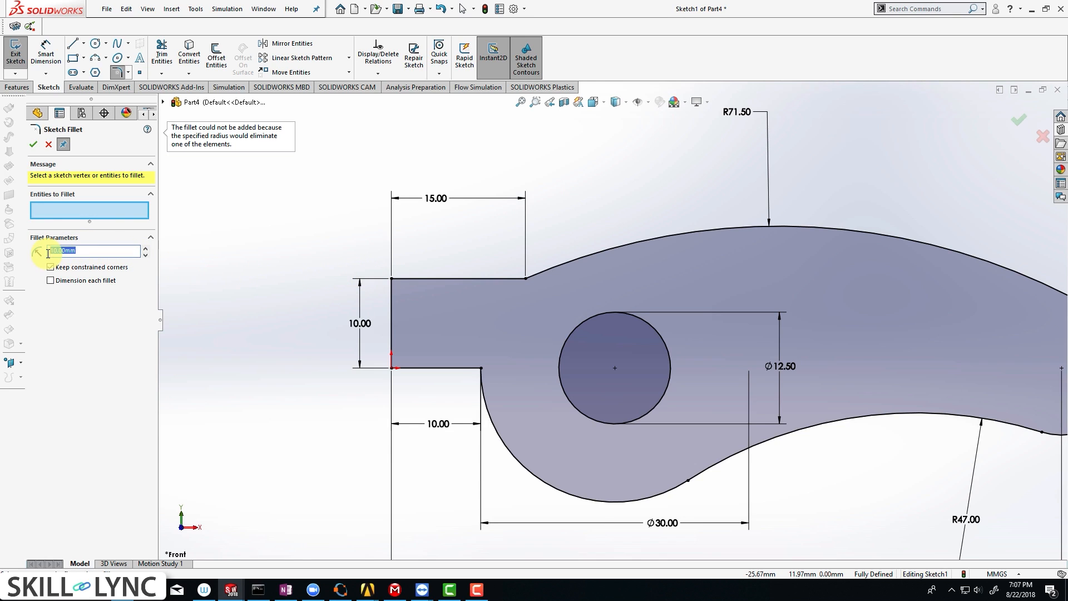
key("BackSpace")
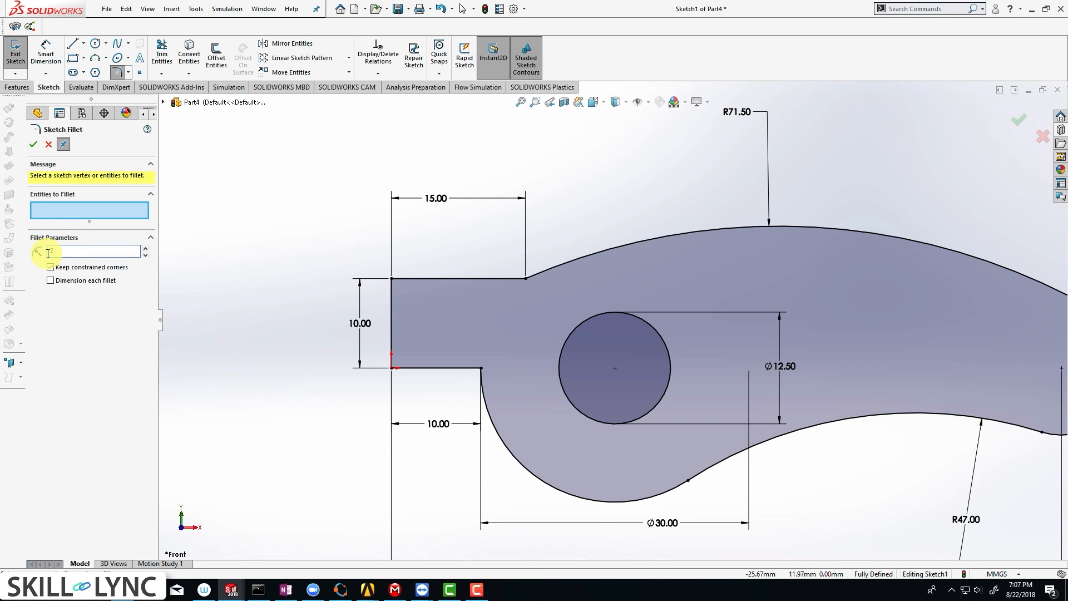
type("2.00mm")
left_click(392, 279)
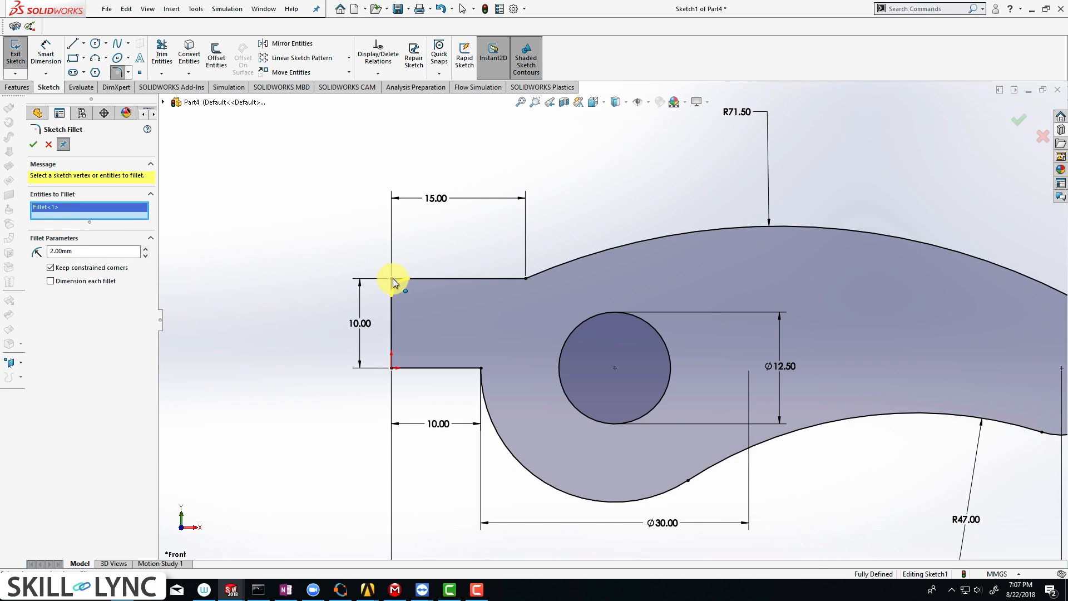
left_click(525, 280)
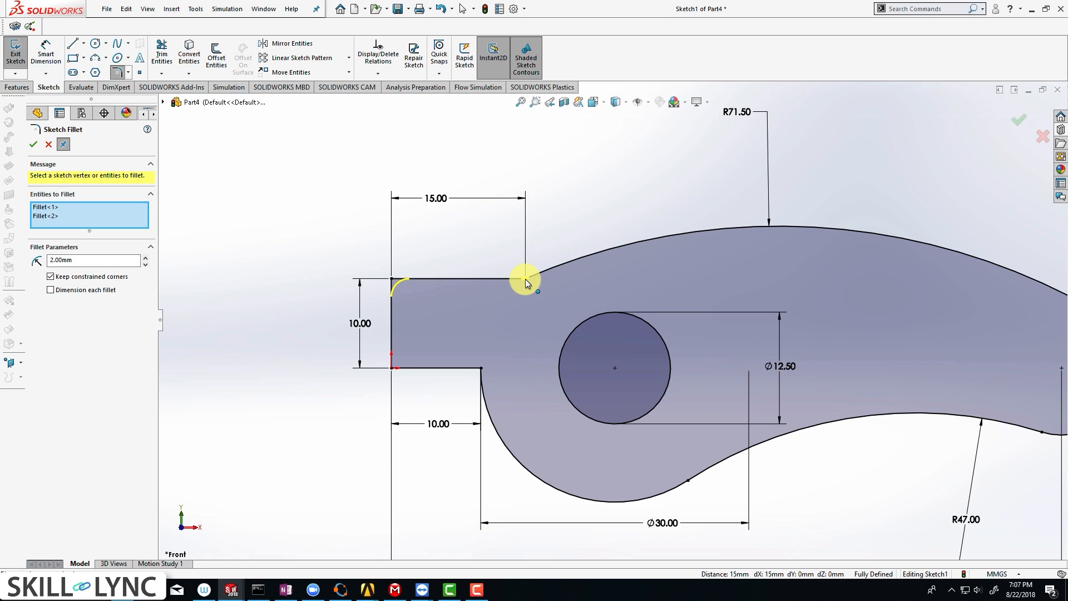
left_click(481, 369)
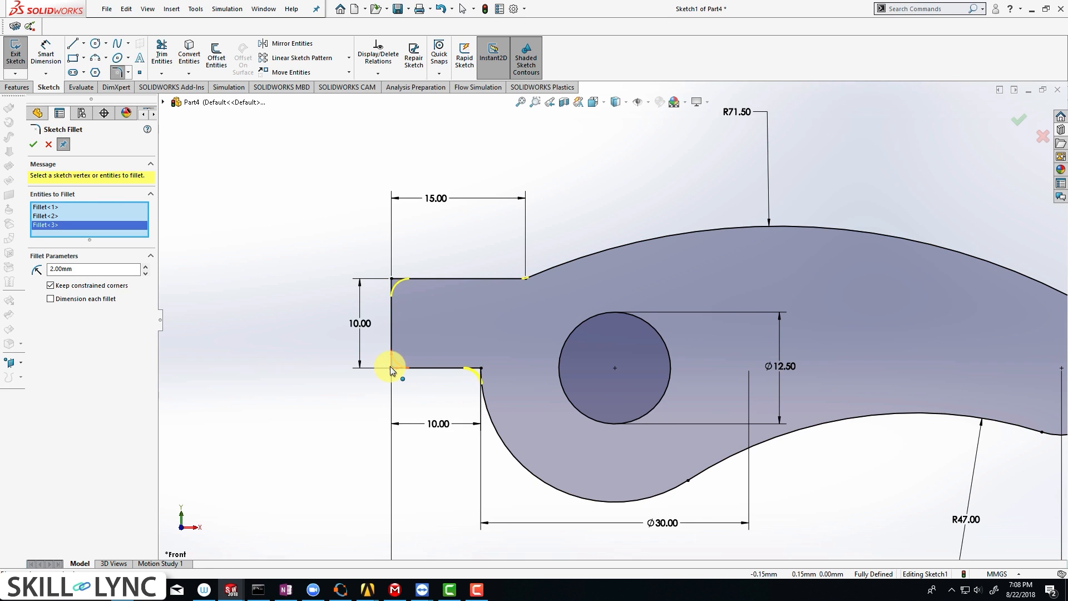
left_click(392, 368)
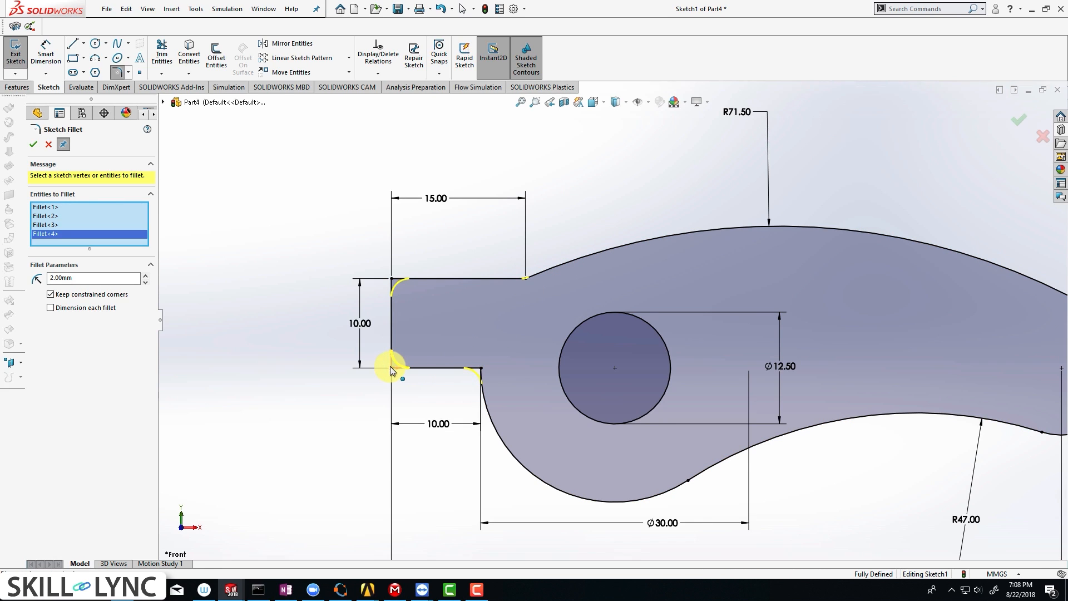
left_click(33, 145)
key("f")
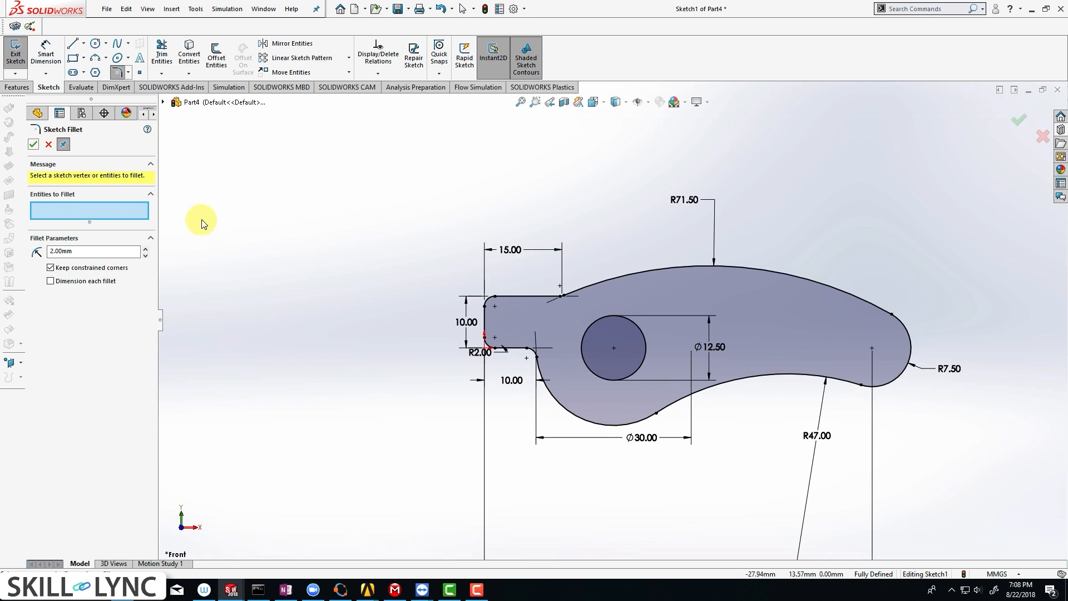
left_click(48, 146)
- Exit the sketch and extrude the arm profile as a boss with the Mid Plane end condition
key("f")
scroll(690, 327, "down", 1)
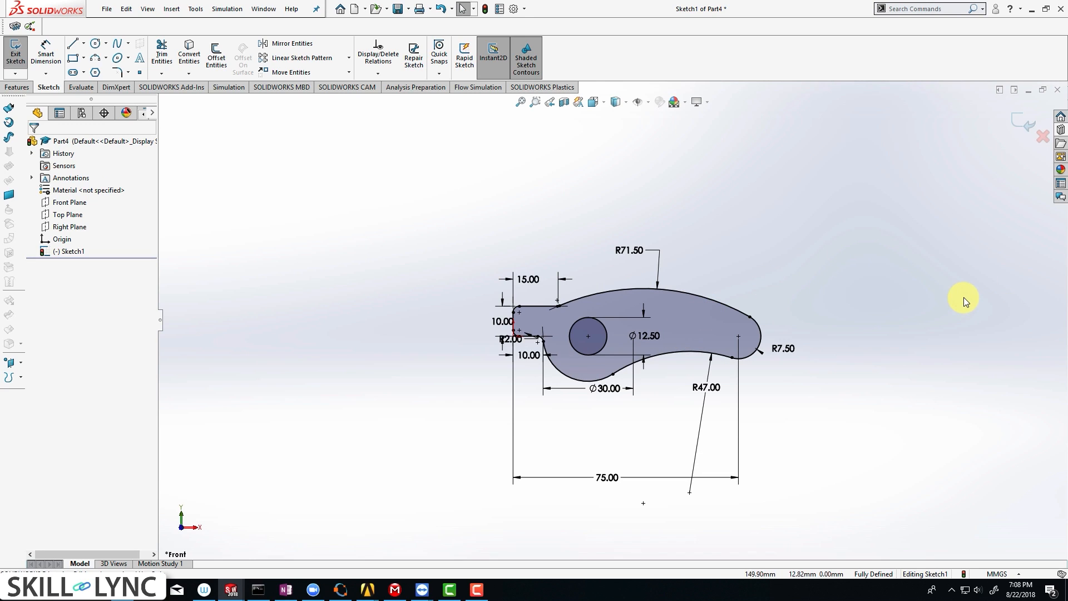
left_click(1017, 125)
middle_click_drag(910, 238, 860, 262)
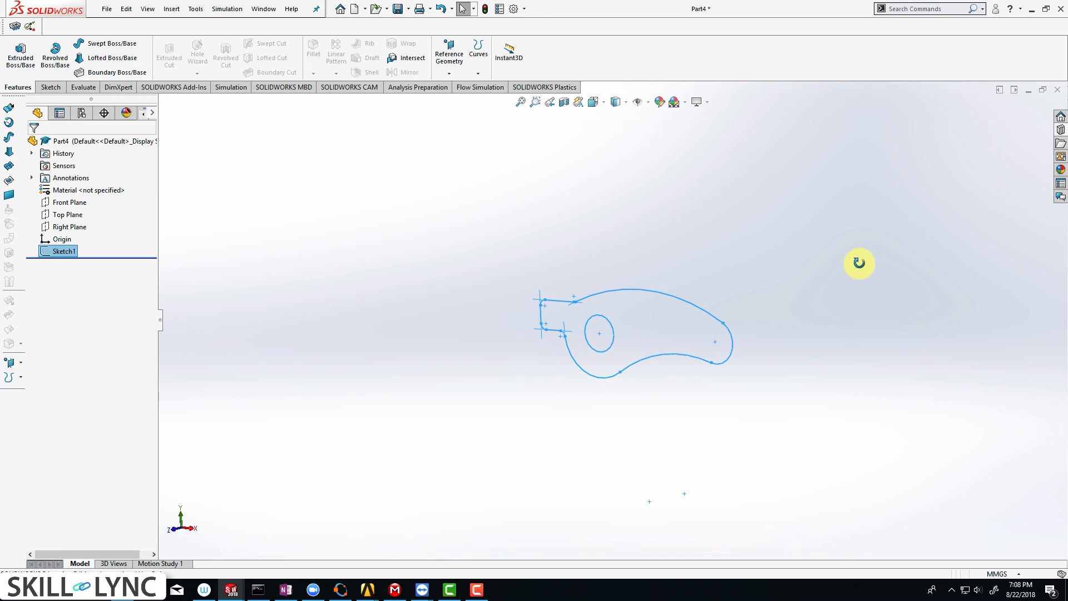
left_click(31, 60)
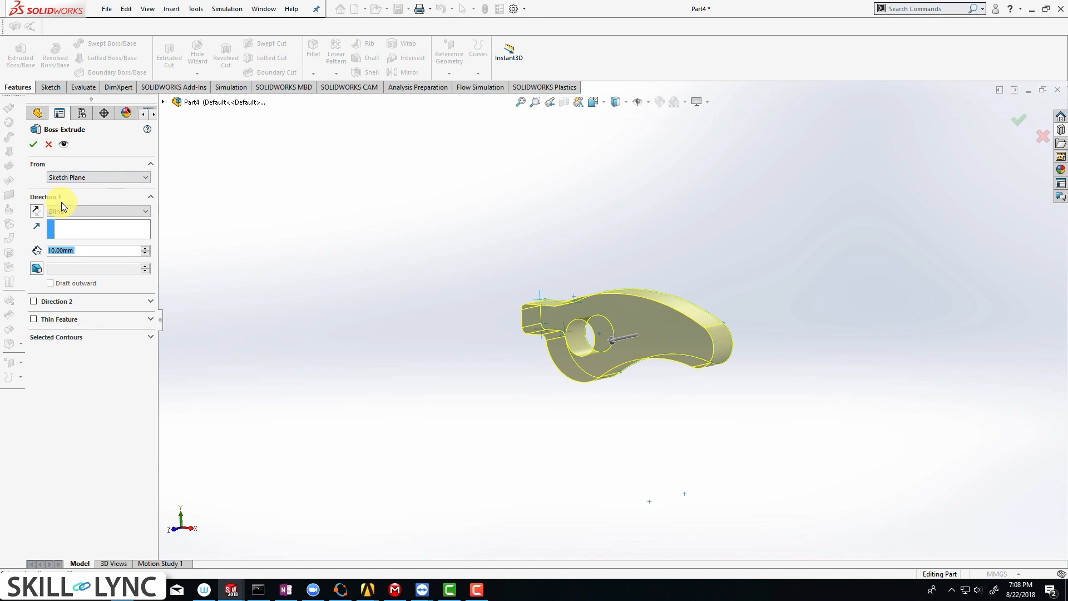
left_click(64, 209)
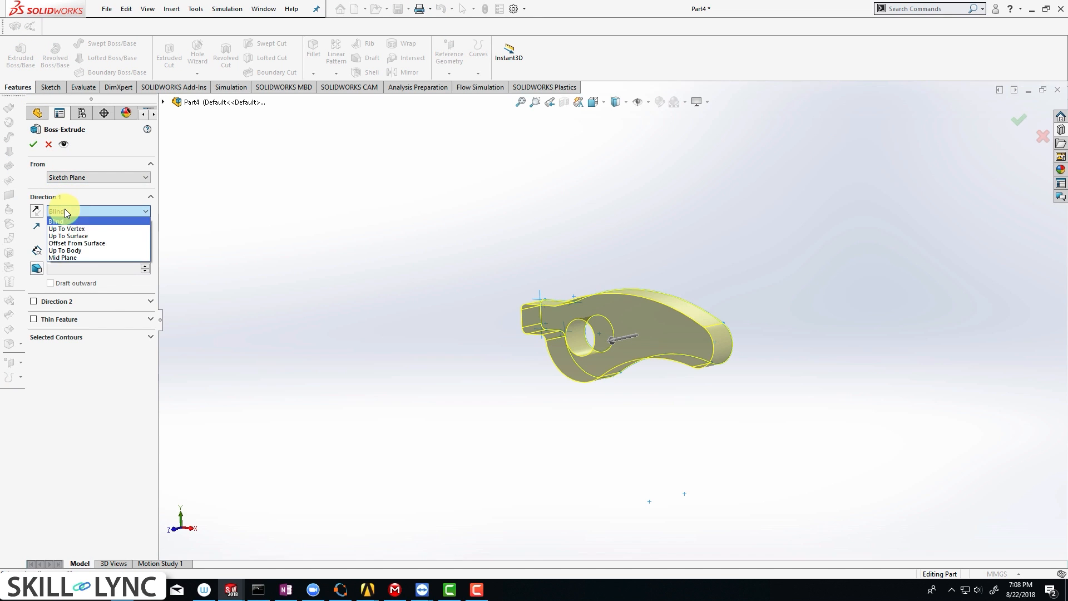
left_click(88, 257)
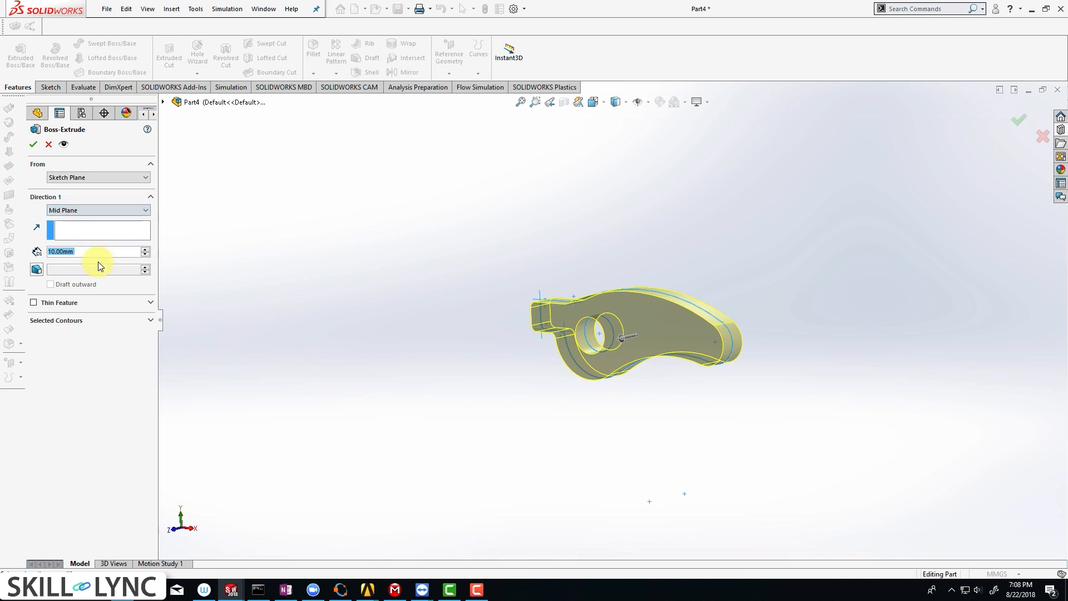
left_click(148, 253)
middle_click_drag(585, 309, 657, 340)
left_click(33, 144)
- Finish the Mid Plane extrusion of the arm and save the part in the MBD folder as Rocker_arm
middle_click_drag(691, 222, 699, 292)
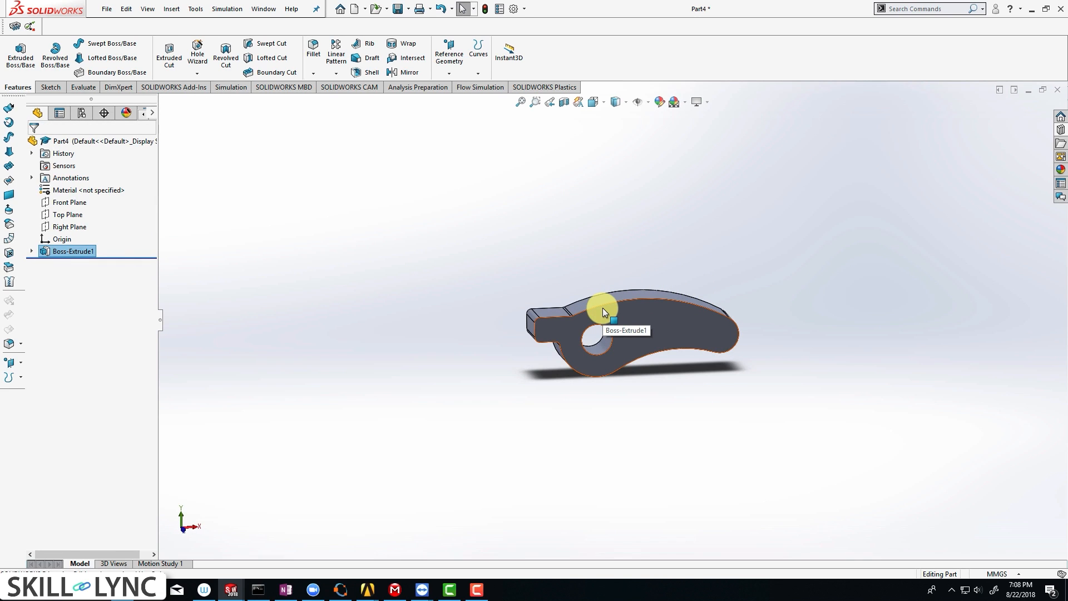
key("ctrl+s")
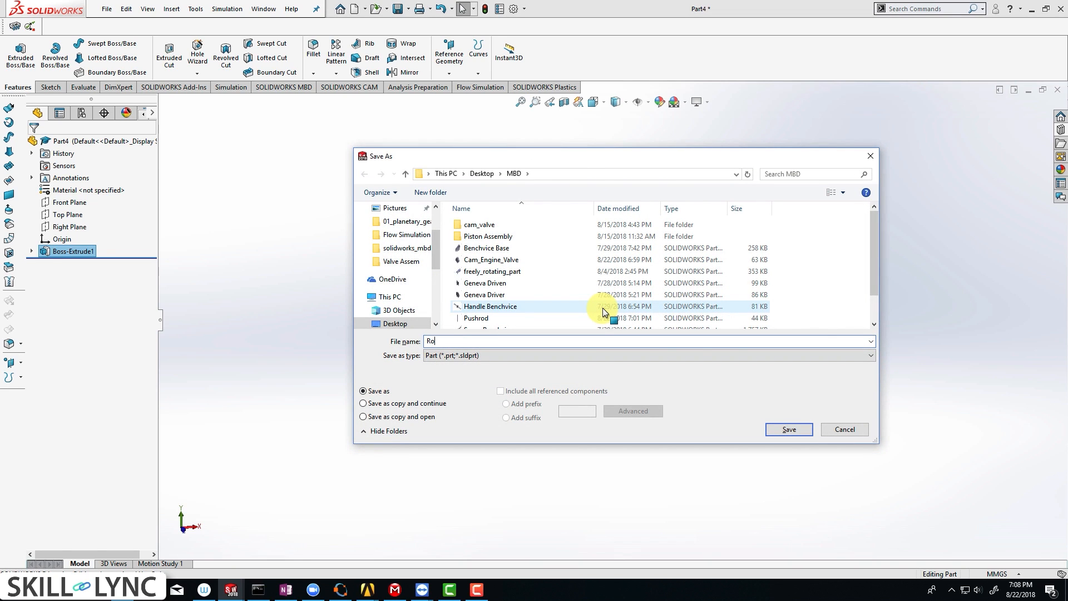
type("Rocker_arm")
key("Return")
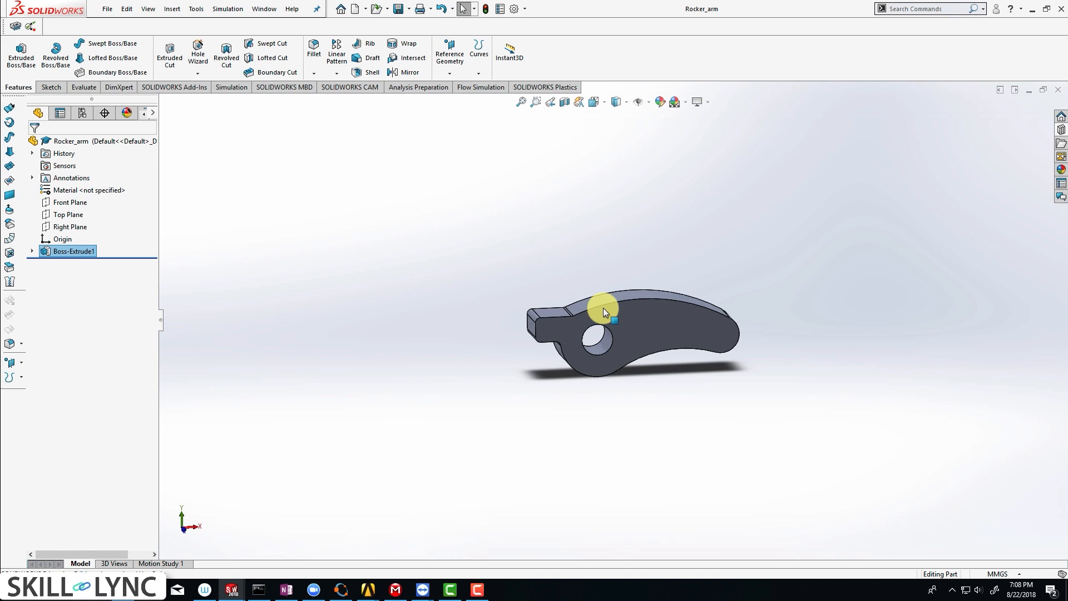
- Create a new part document and set its unit system to MMGS (millimeter, gram, second)
key("ctrl+n")
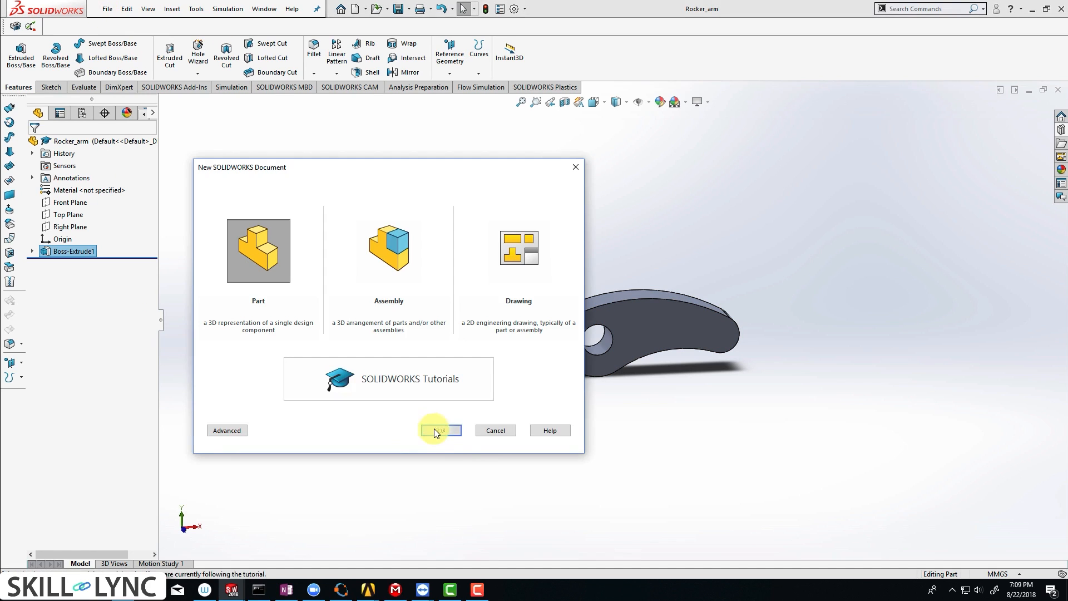
left_click(437, 431)
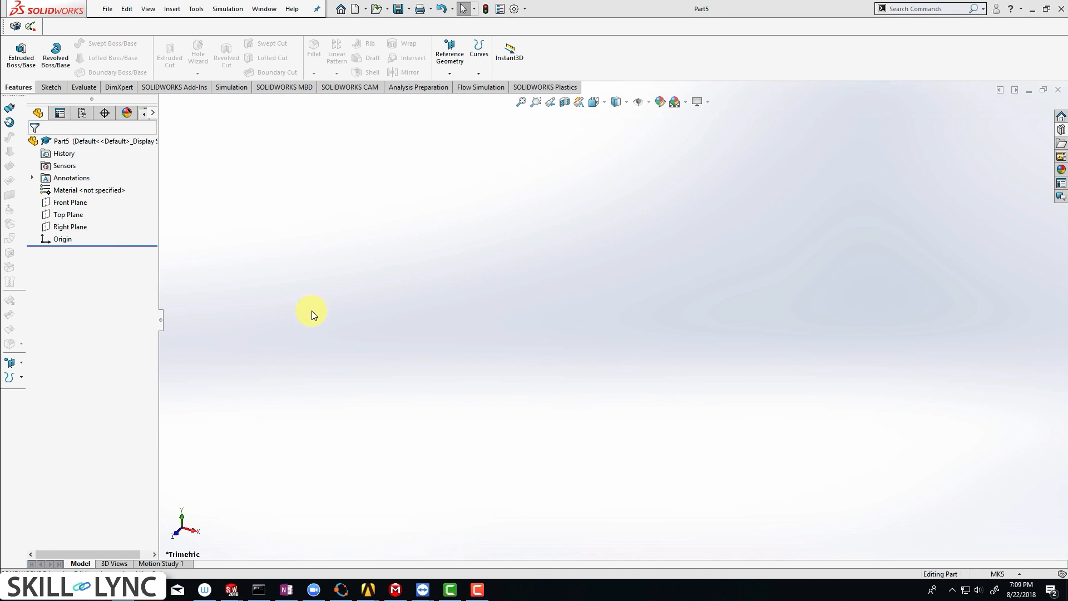
left_click(1007, 580)
left_click(976, 520)
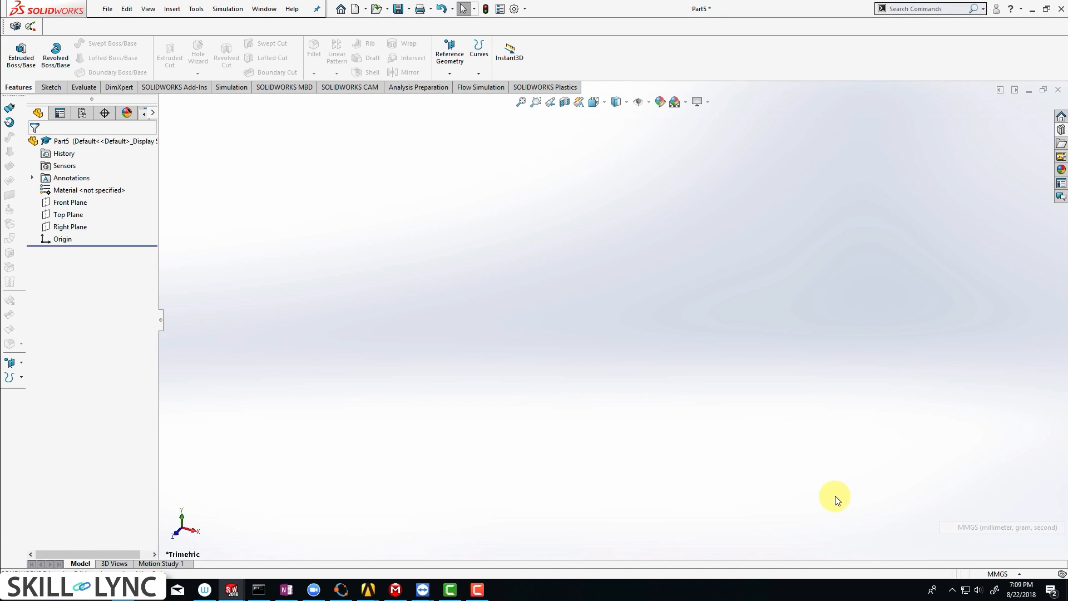
- On the Front Plane, sketch an open stepped line profile with a top edge about 19 mm wide and a vertical line about 57 mm down from the origin
left_click(80, 204)
left_click(90, 187)
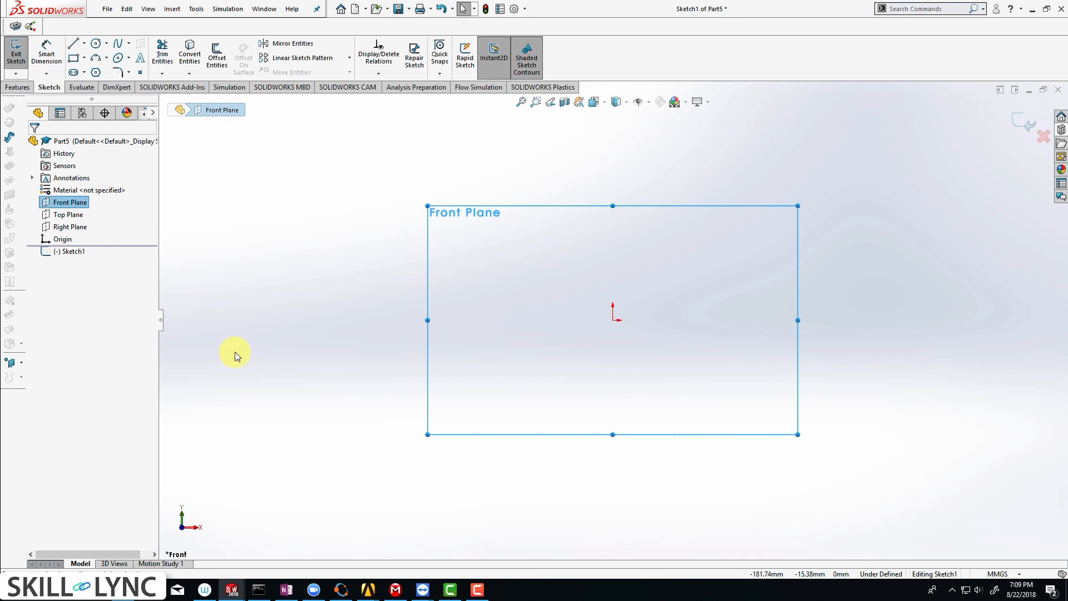
left_click(75, 48)
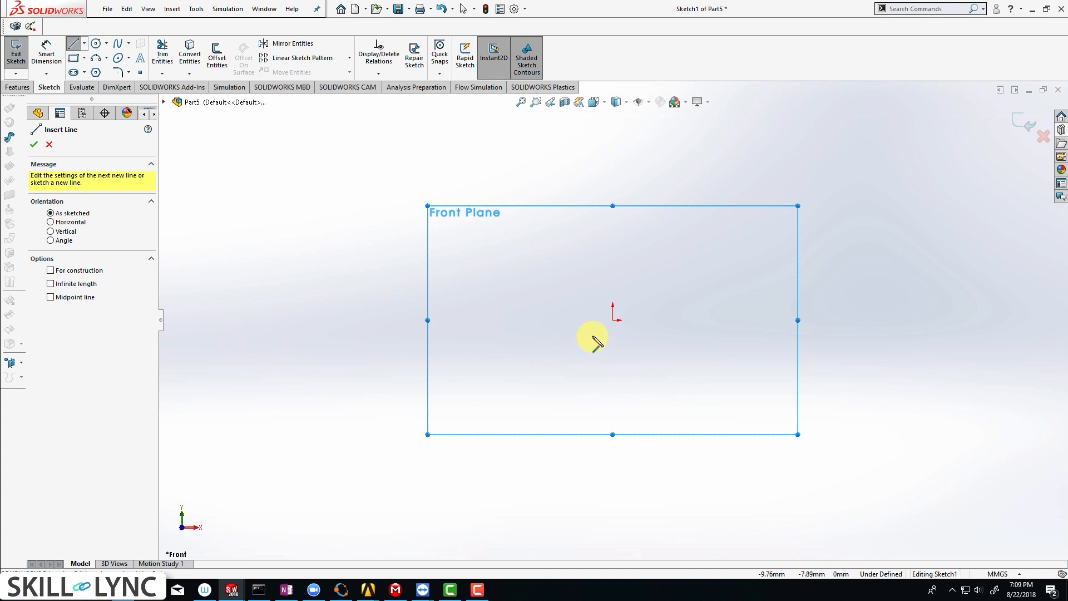
left_click(601, 426)
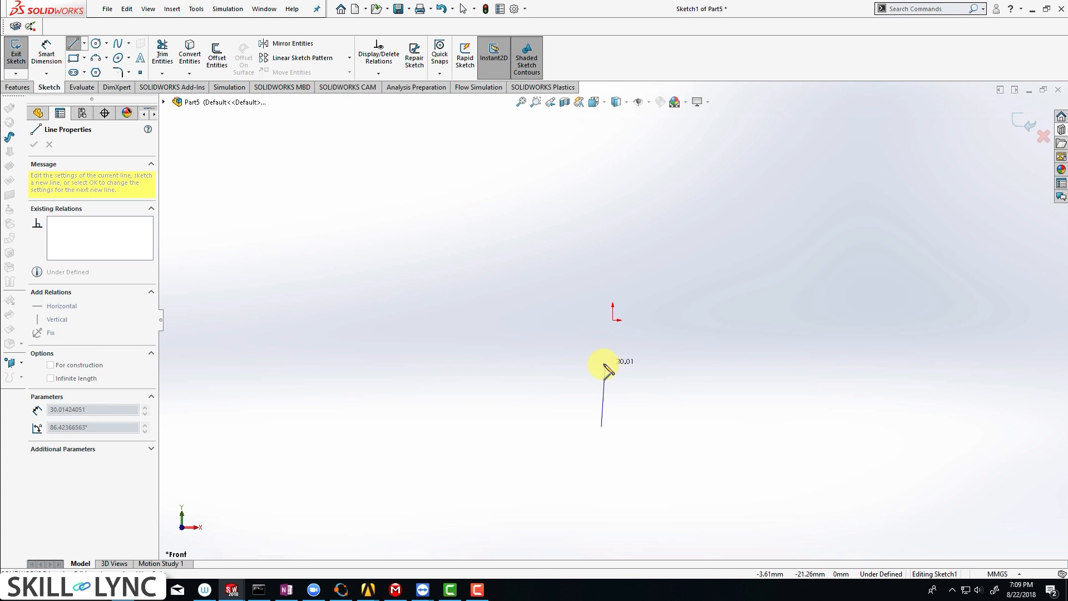
left_click(572, 357)
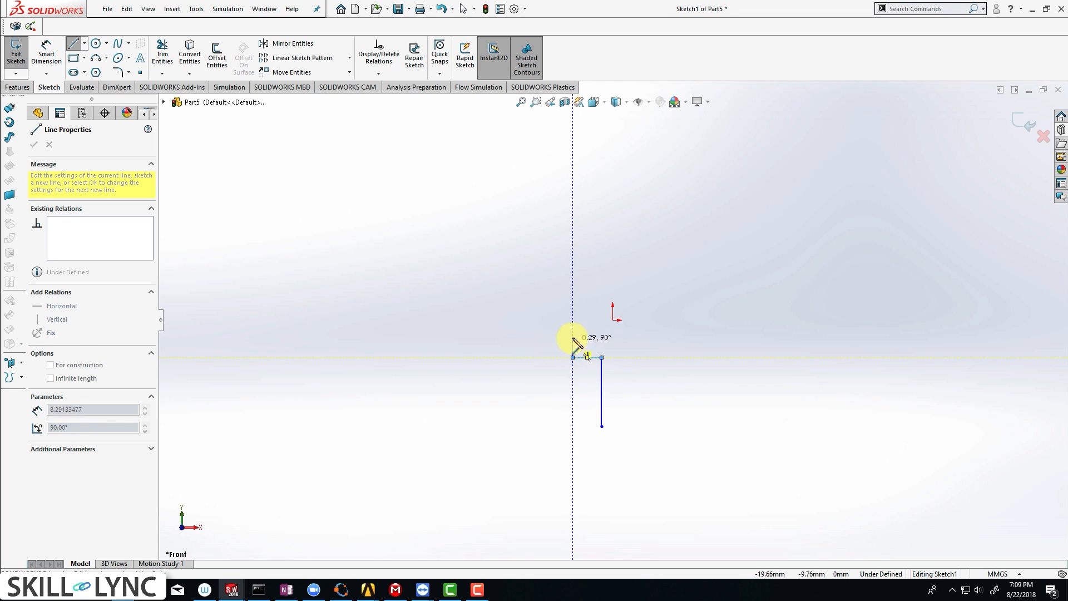
left_click(573, 320)
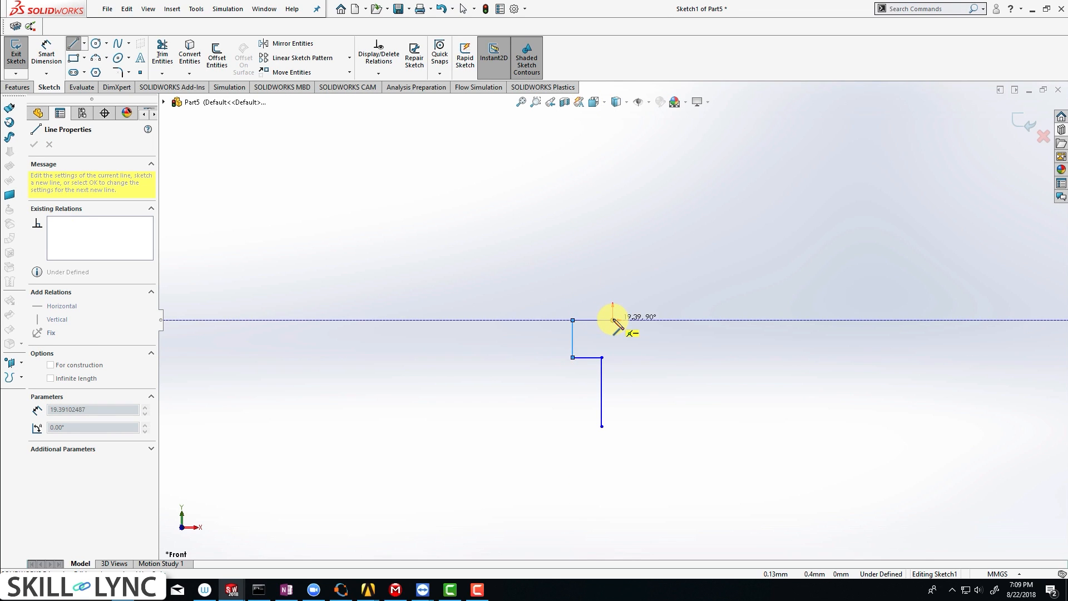
left_click(612, 320)
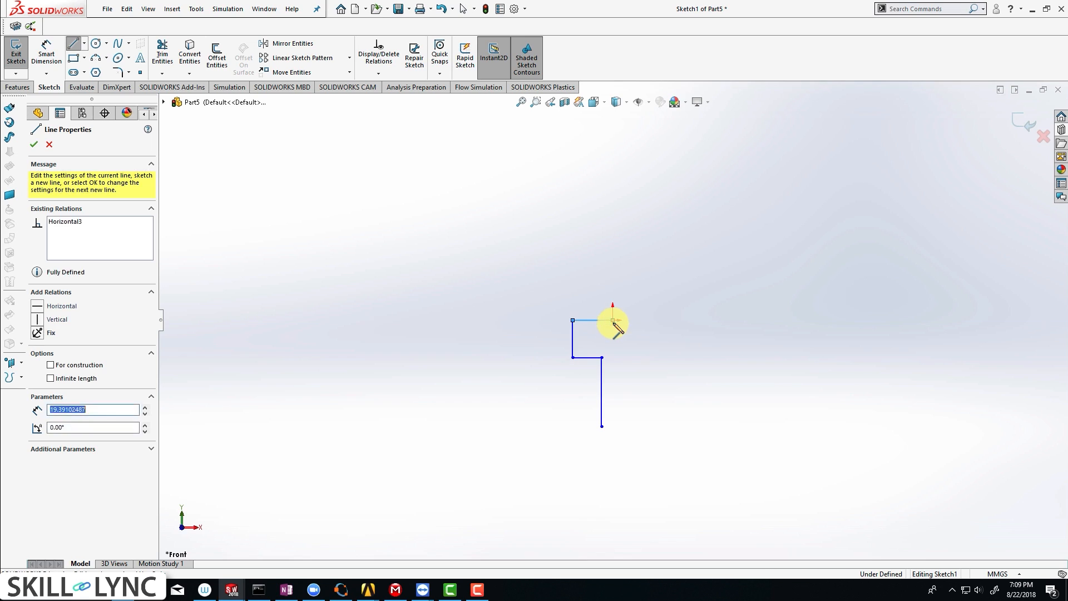
left_click(612, 438)
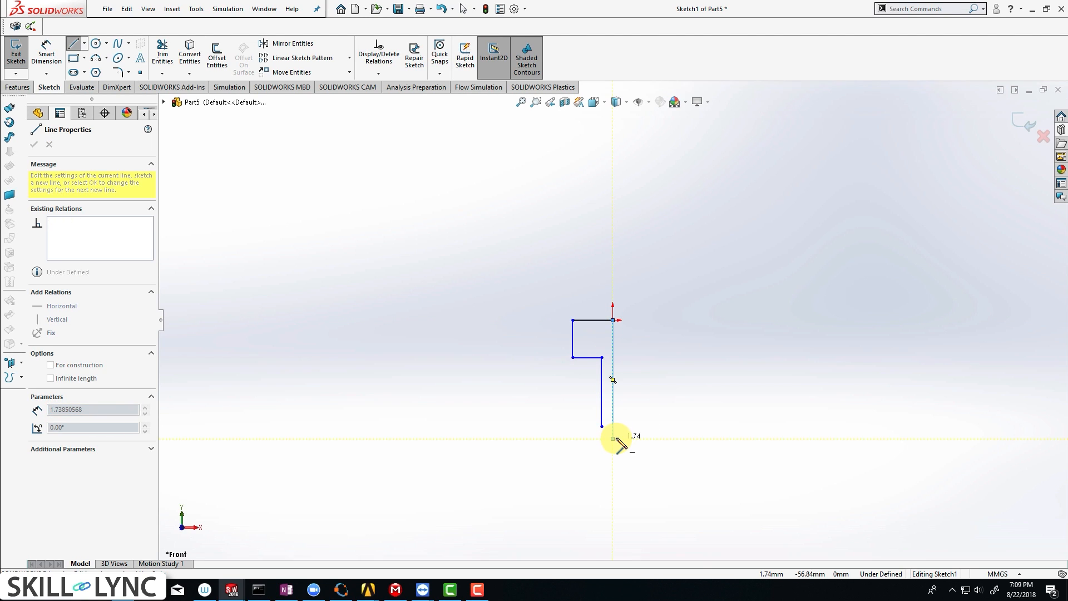
key("Escape")
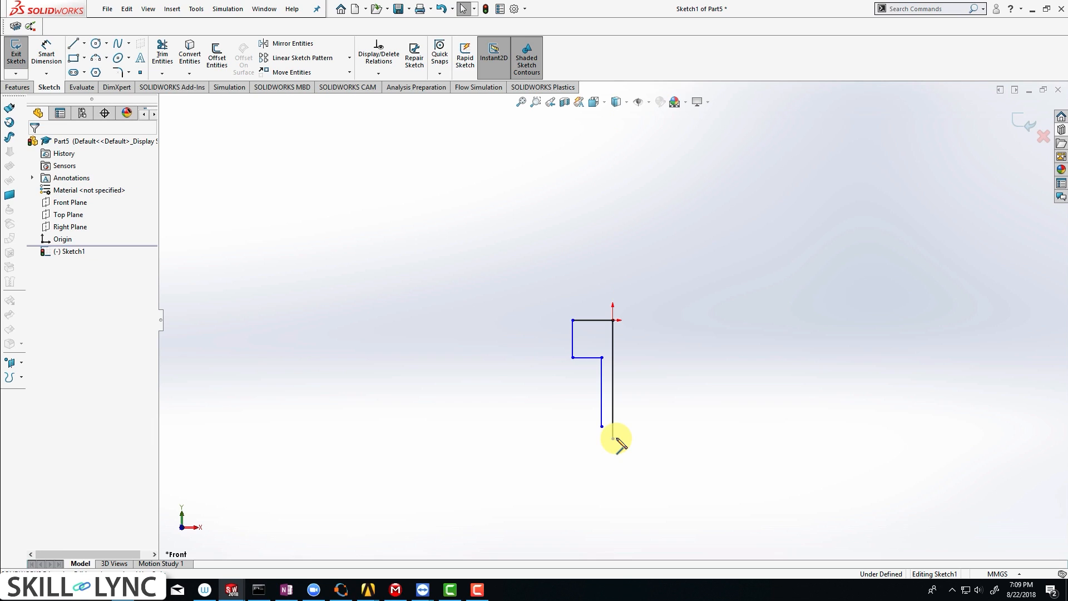
- Dimension the long vertical line running down from the origin as 80 mm
scroll(611, 334, "down", 1)
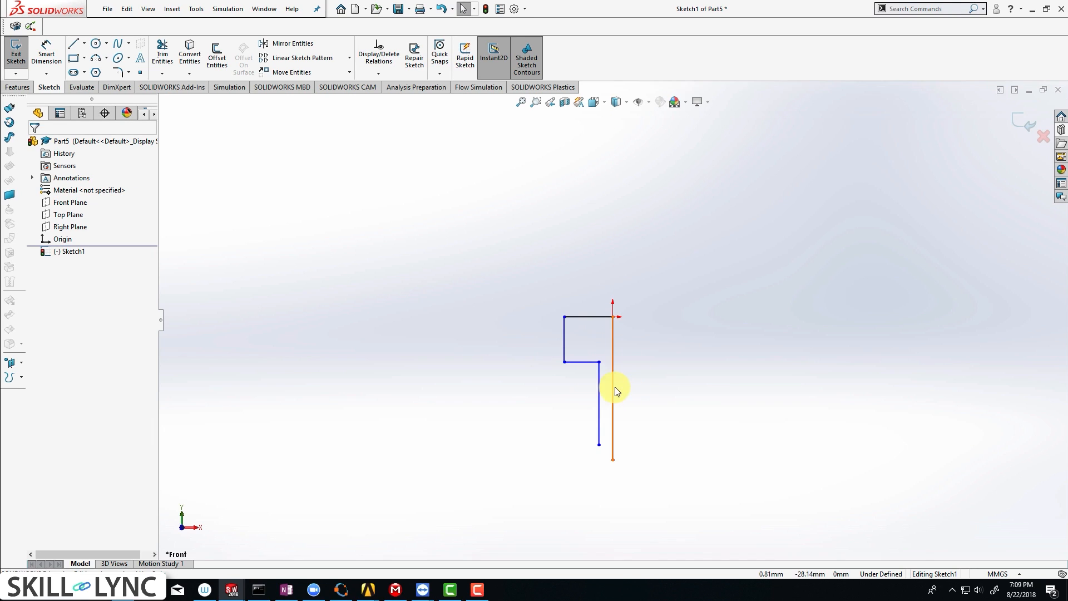
left_click(47, 62)
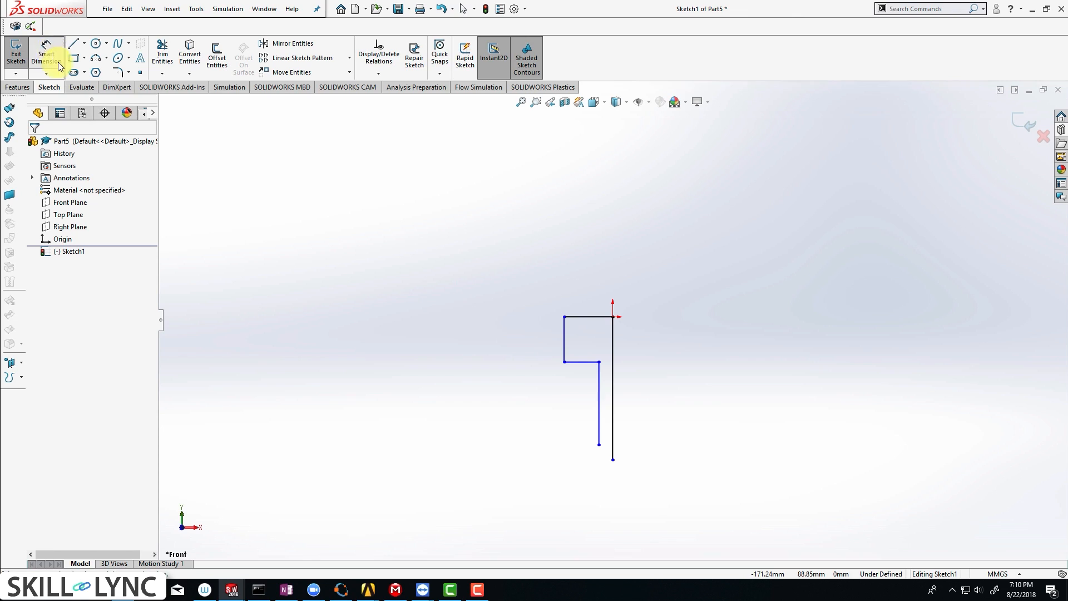
left_click(614, 406)
left_click(638, 409)
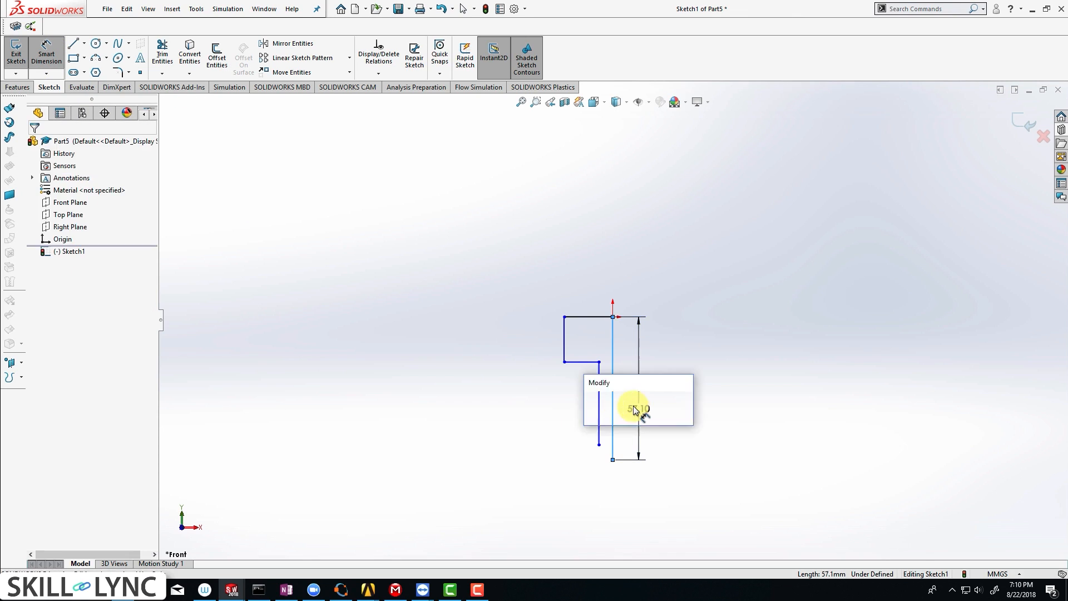
type("80")
key("Return")
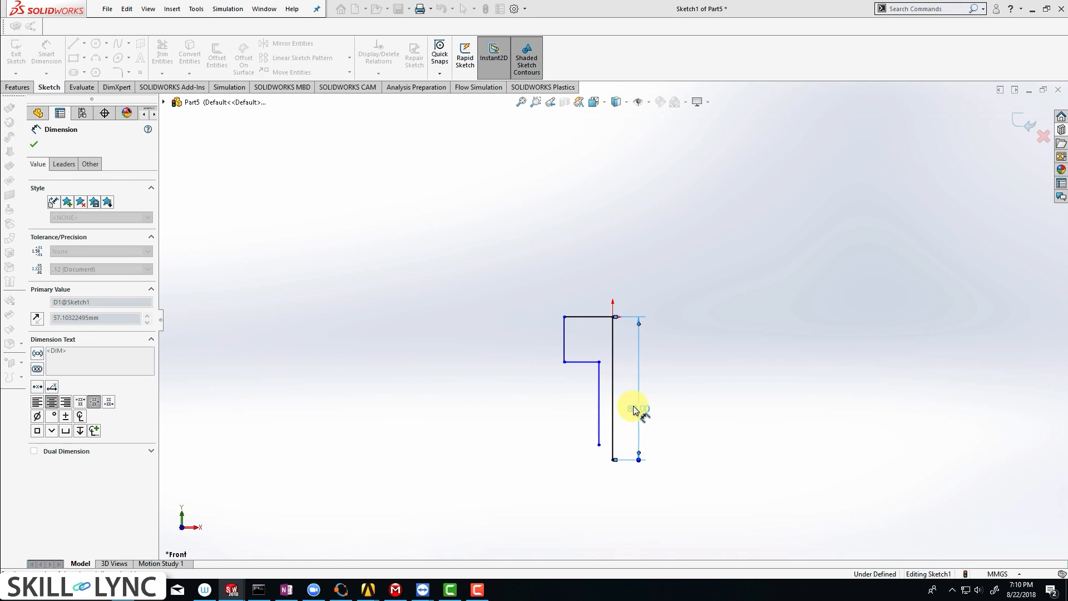
- Dimension the profile's top horizontal line and set its length to 10 mm
left_click(597, 317)
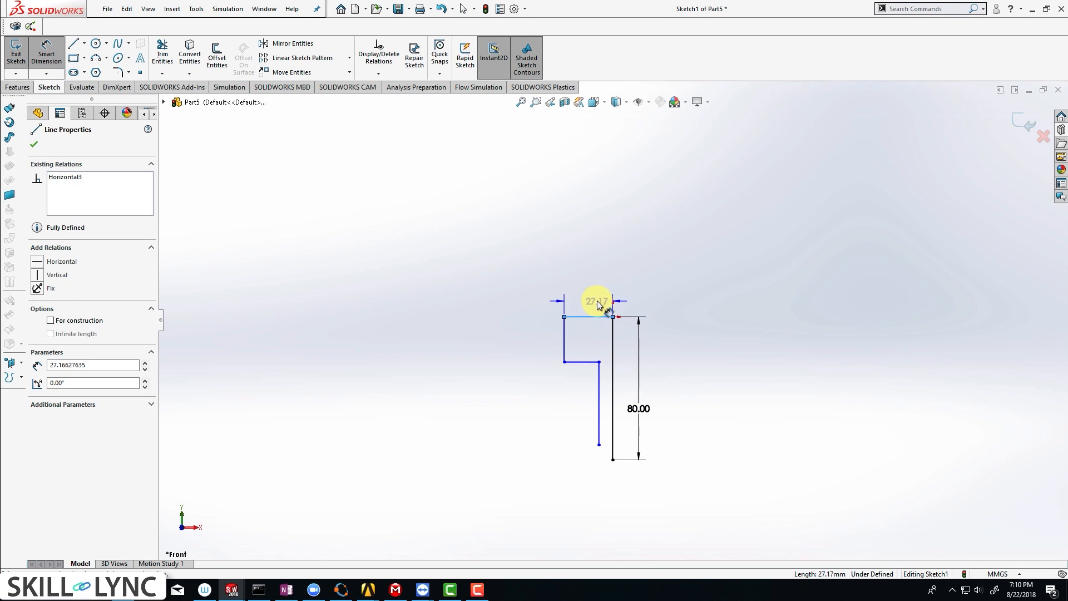
left_click(597, 303)
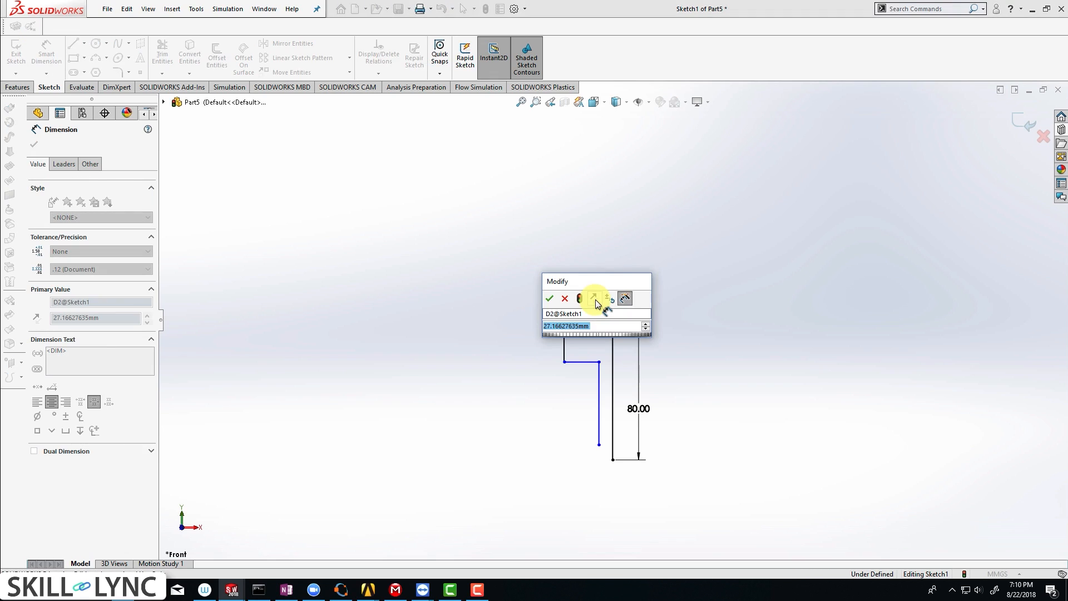
type("1")
key("Return")
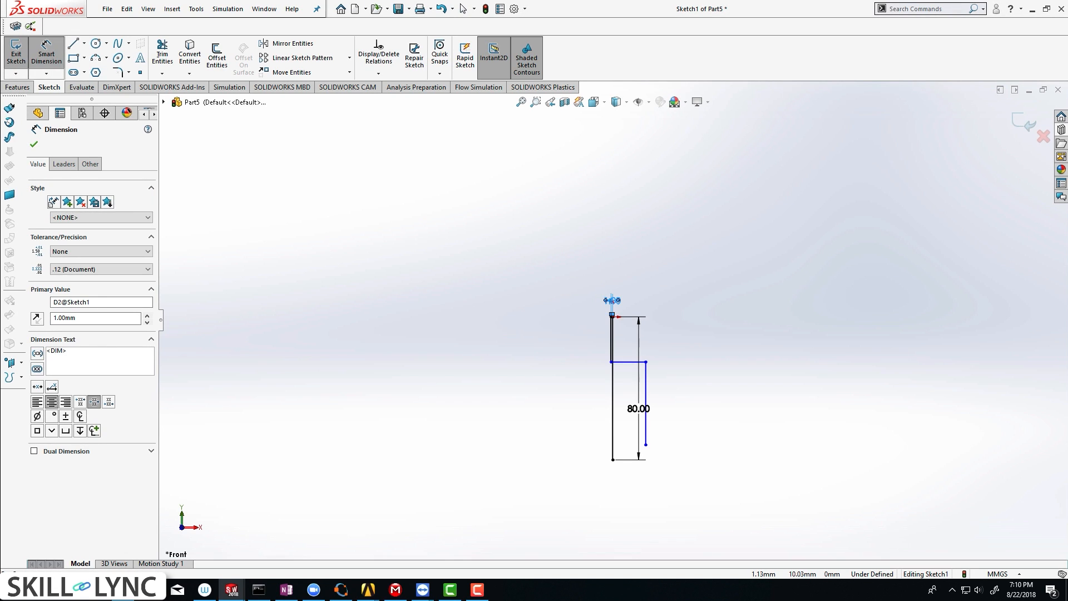
double_click(612, 300)
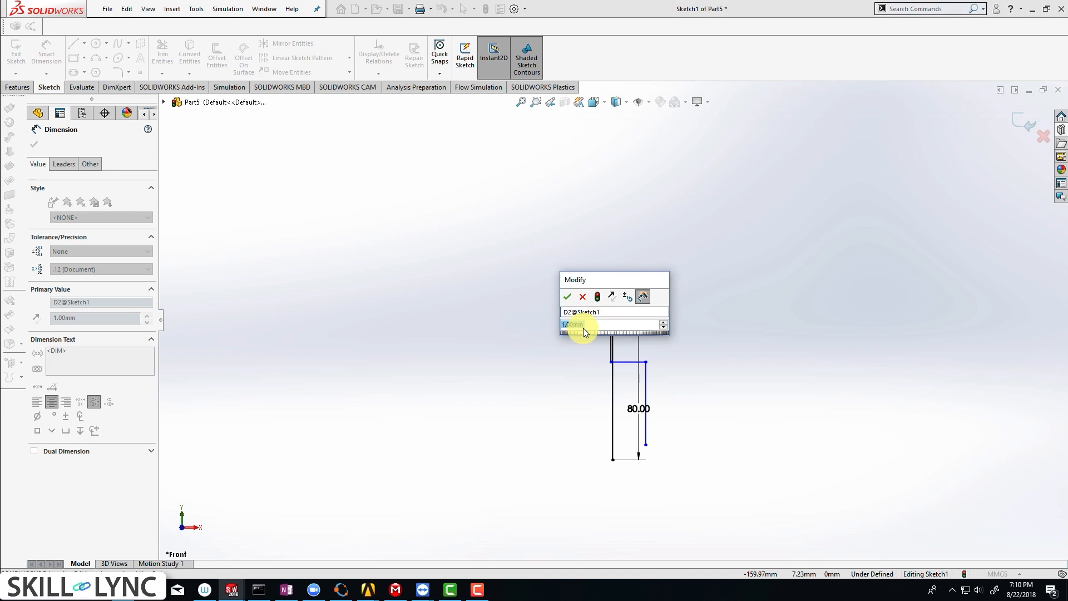
type("1")
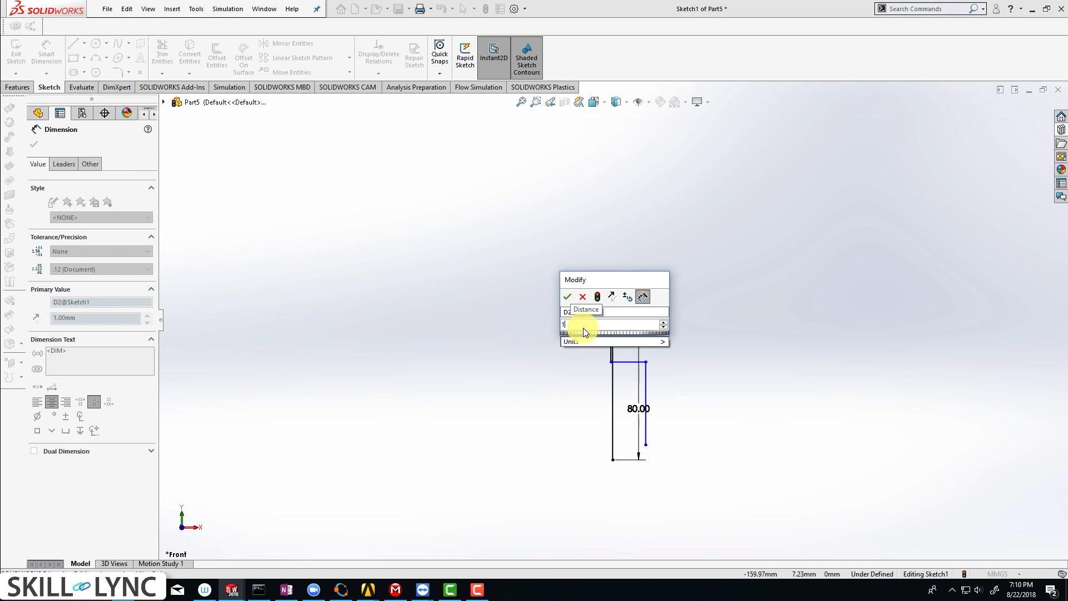
type("0mm")
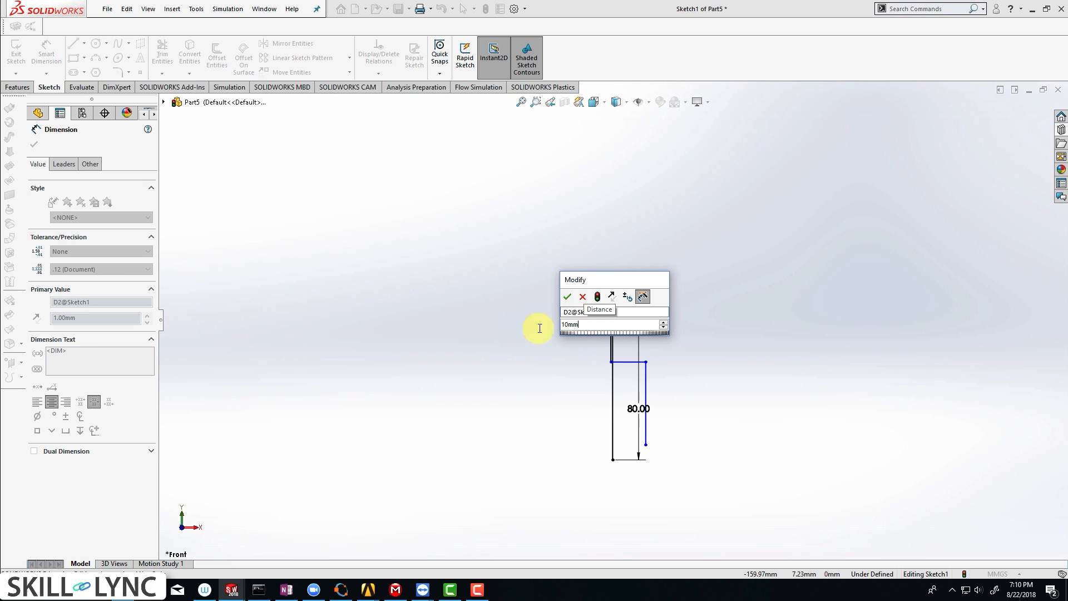
left_click(566, 302)
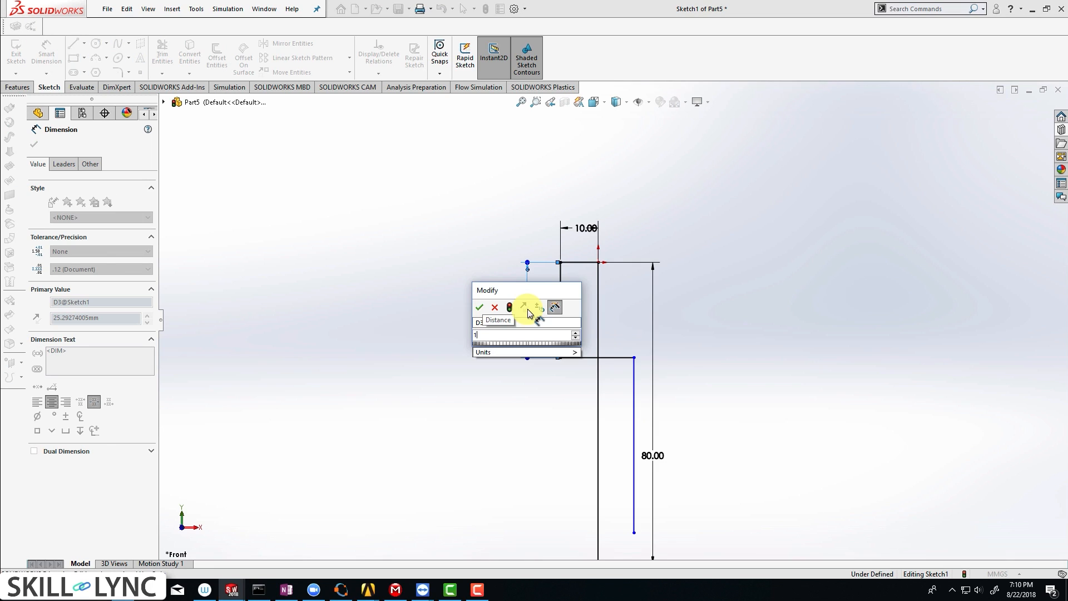
- Dimension the short outer vertical line of the profile's head as 17.5 mm
type(".")
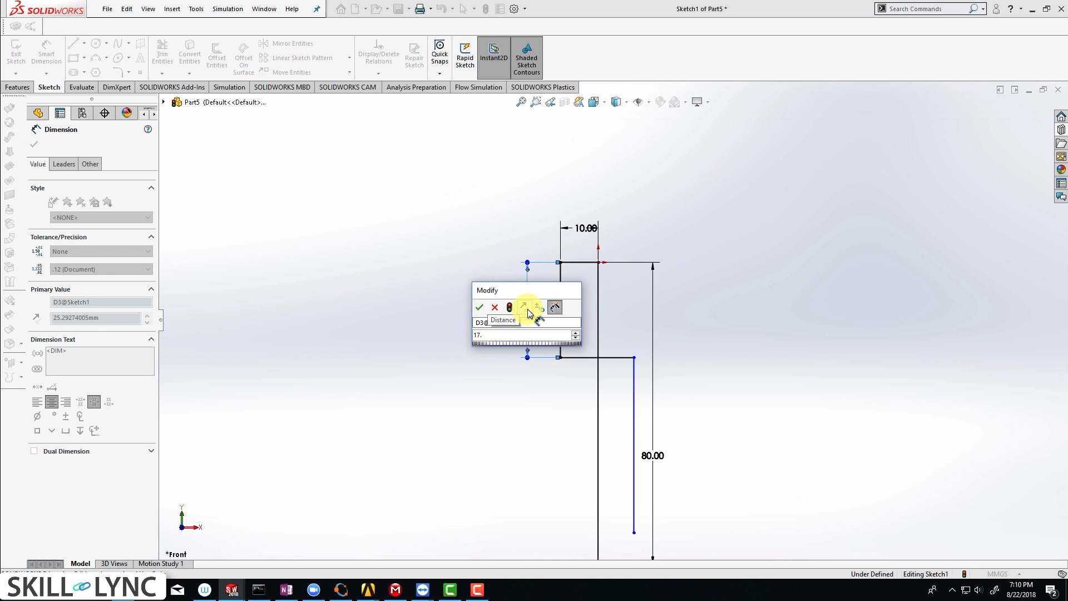
type("50m")
type("mm")
key("Return")
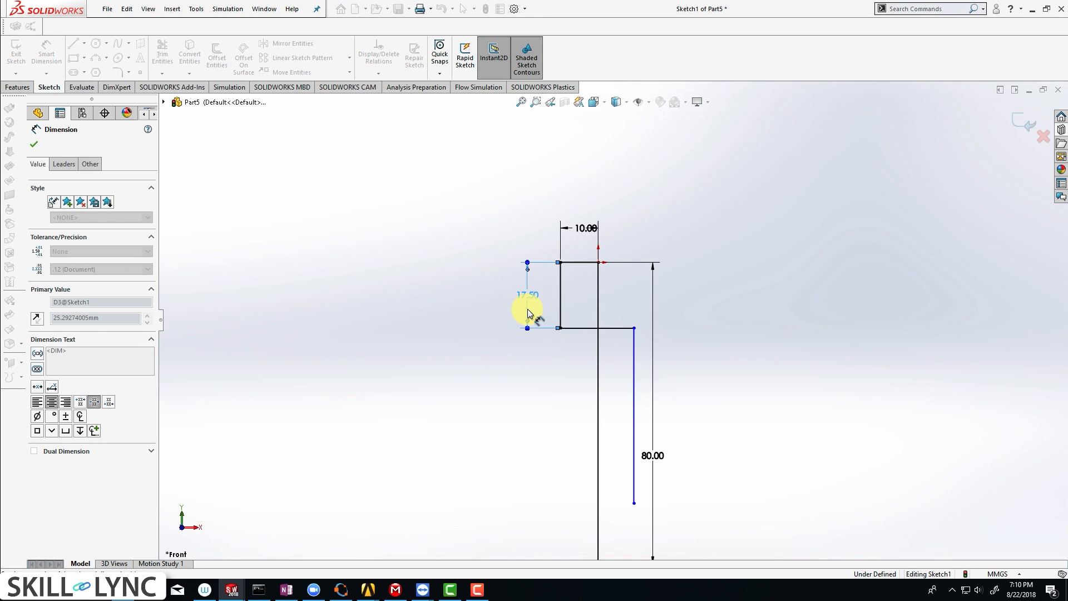
- Dimension the horizontal shoulder line beneath the head as 8 mm
left_click(583, 327)
left_click(582, 319)
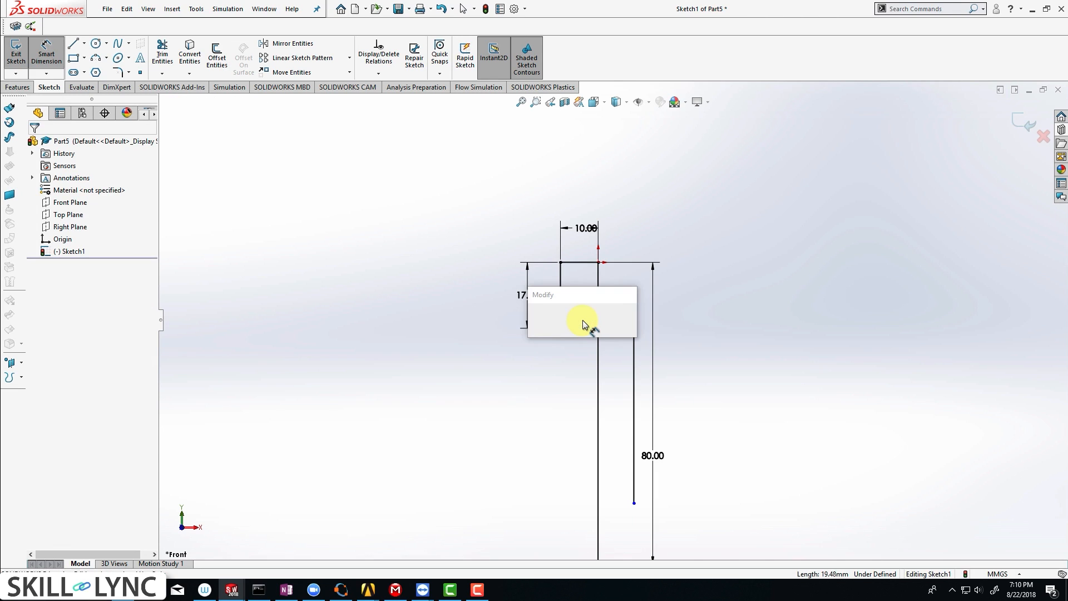
type("8mm")
key("Return")
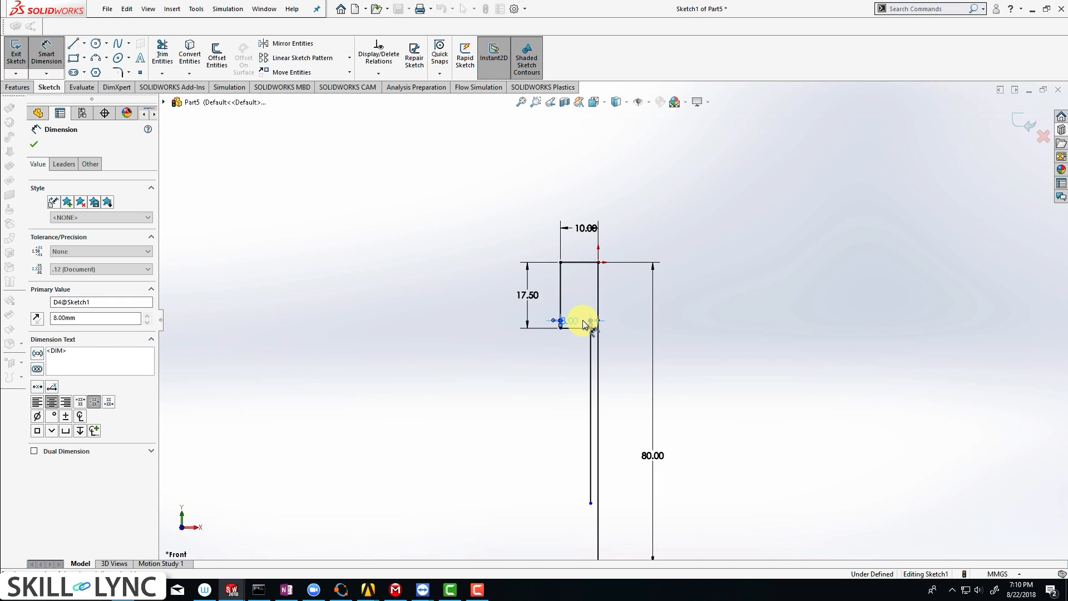
- Dimension the stem's vertical line below the shoulder as 57.5 mm
scroll(598, 390, "up", 2)
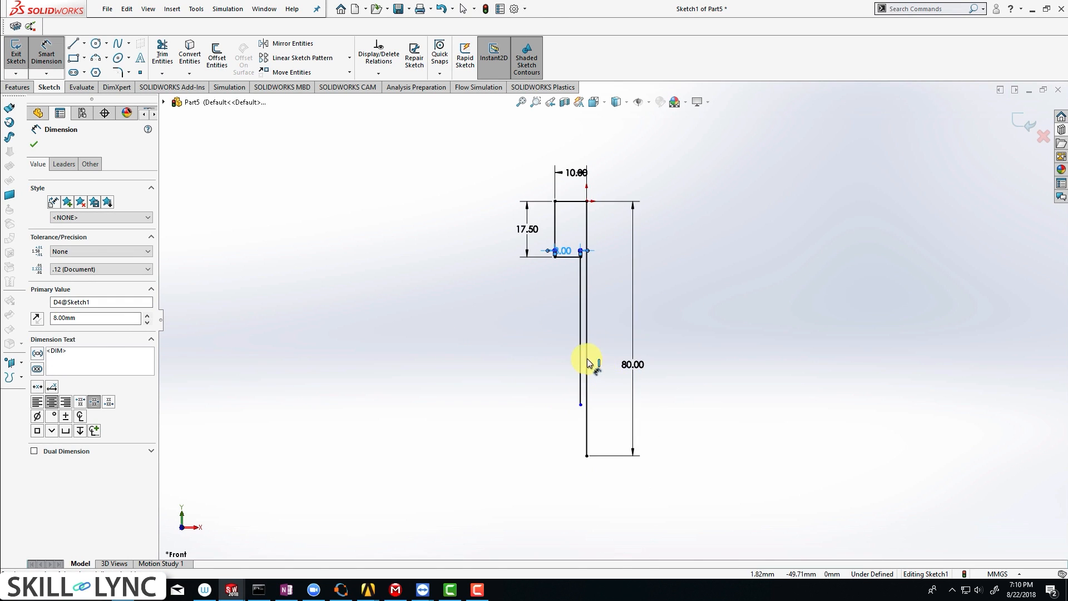
left_click(582, 367)
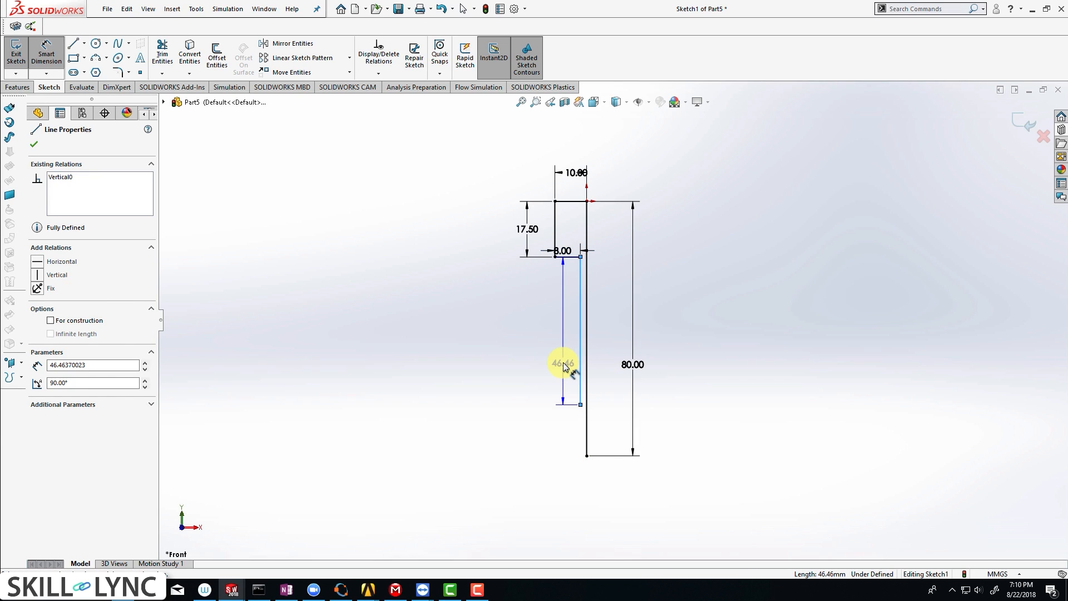
left_click(563, 364)
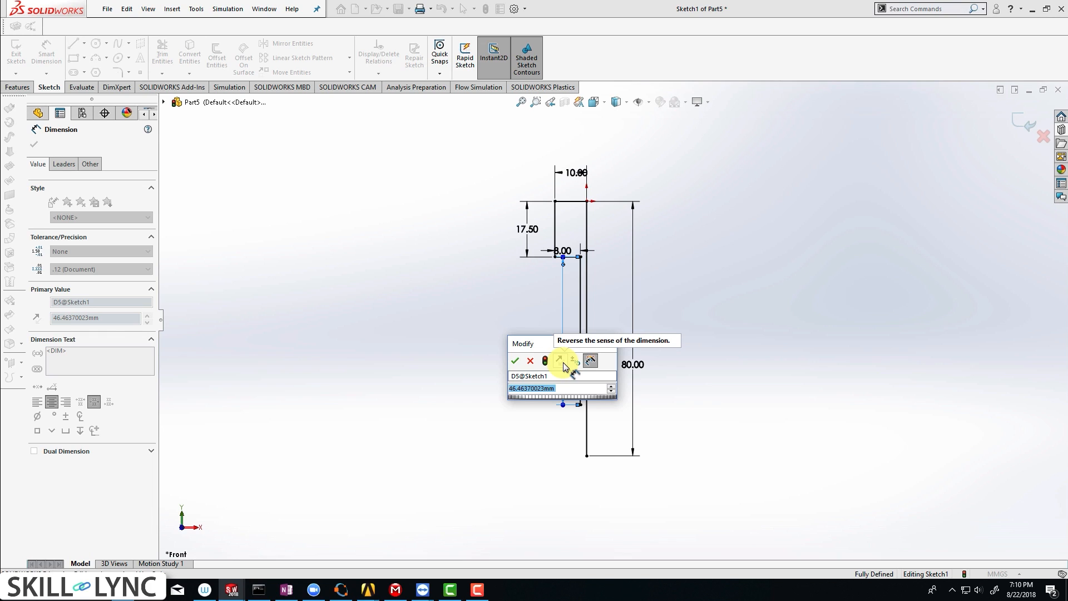
type("57.5")
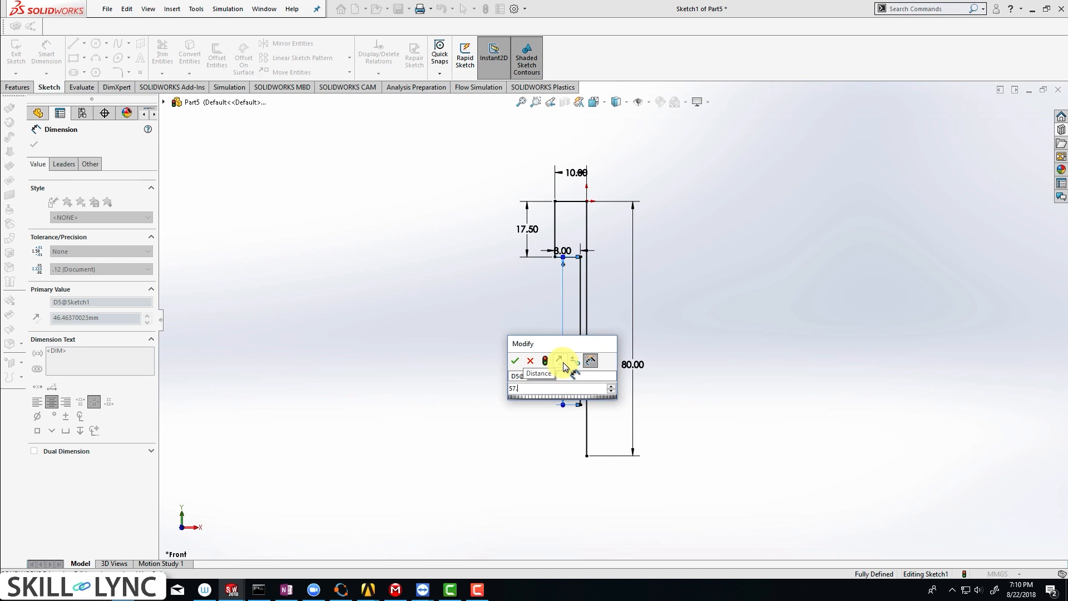
key("Return")
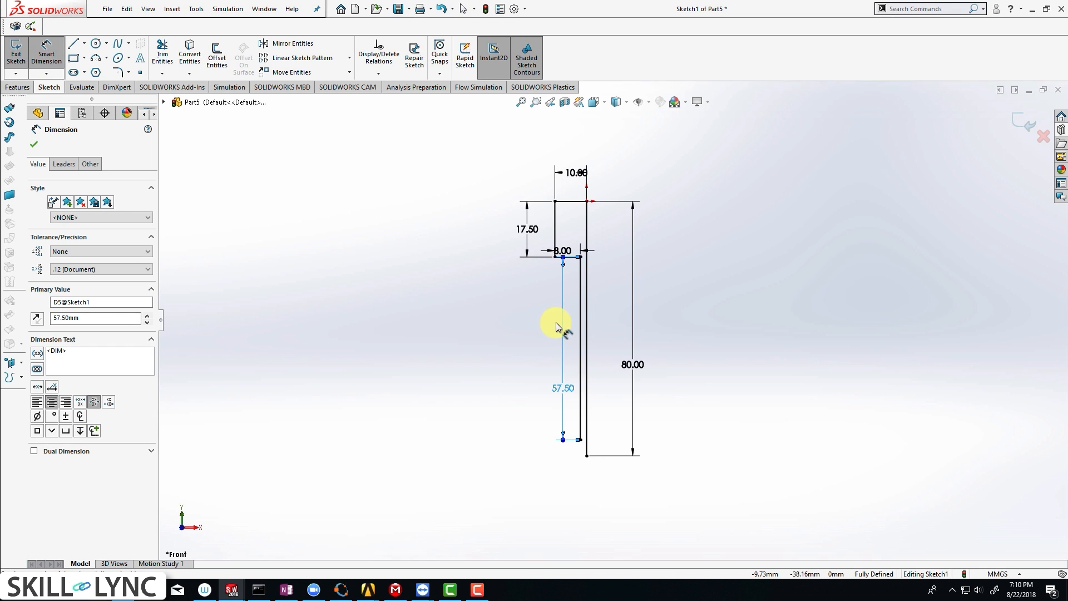
- Sketch a three-point arc of about 15 mm radius from the lower end of the 57.5 mm line outward, away from the centre axis
scroll(581, 406, "down", 1)
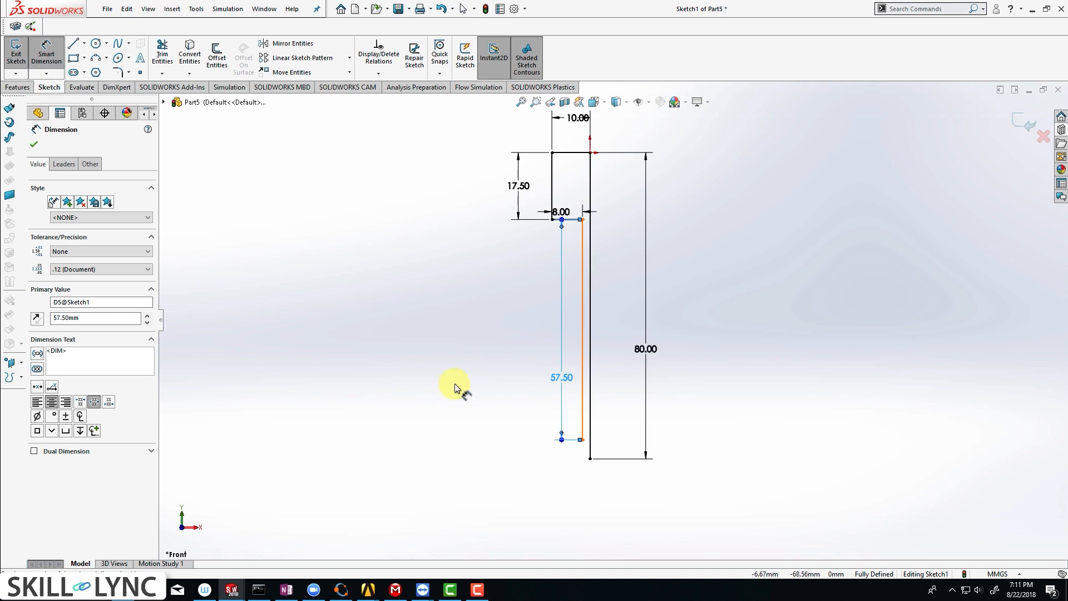
left_click(34, 144)
left_click(96, 60)
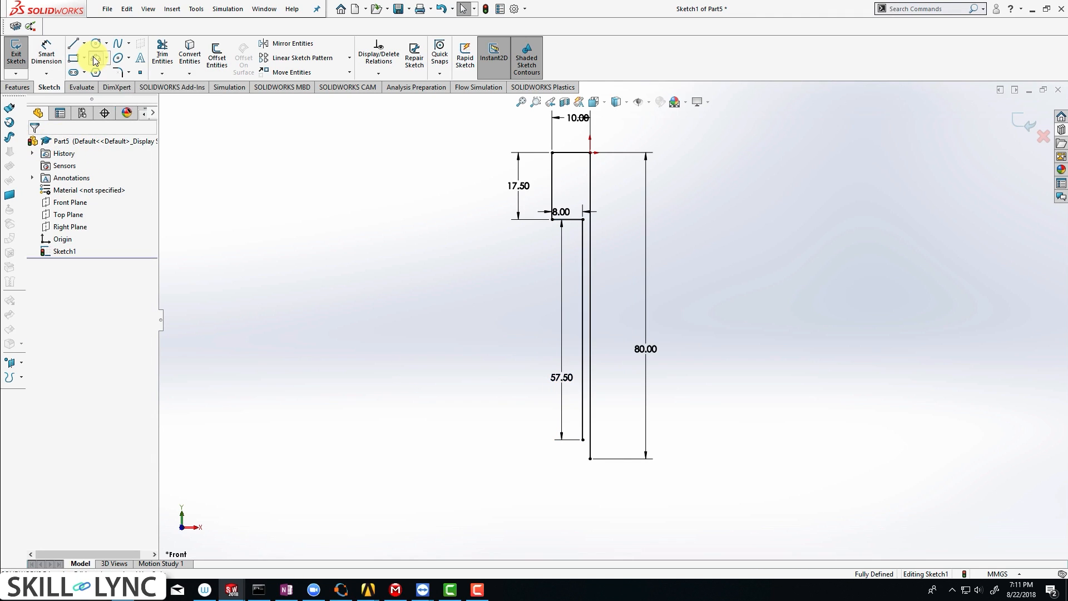
scroll(555, 431, "down", 5)
scroll(609, 429, "down", 3)
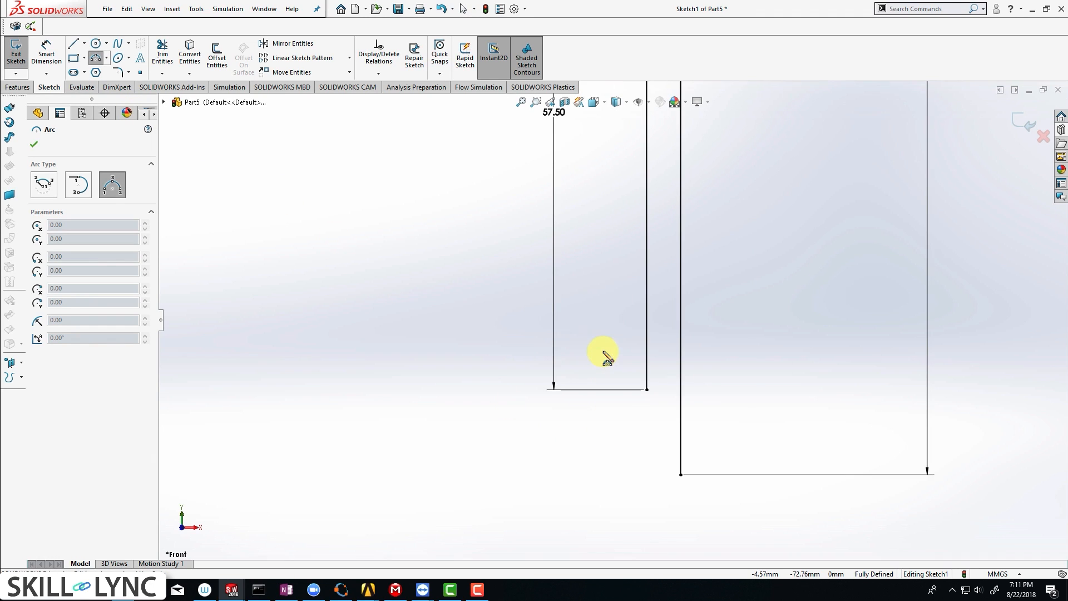
left_click(647, 389)
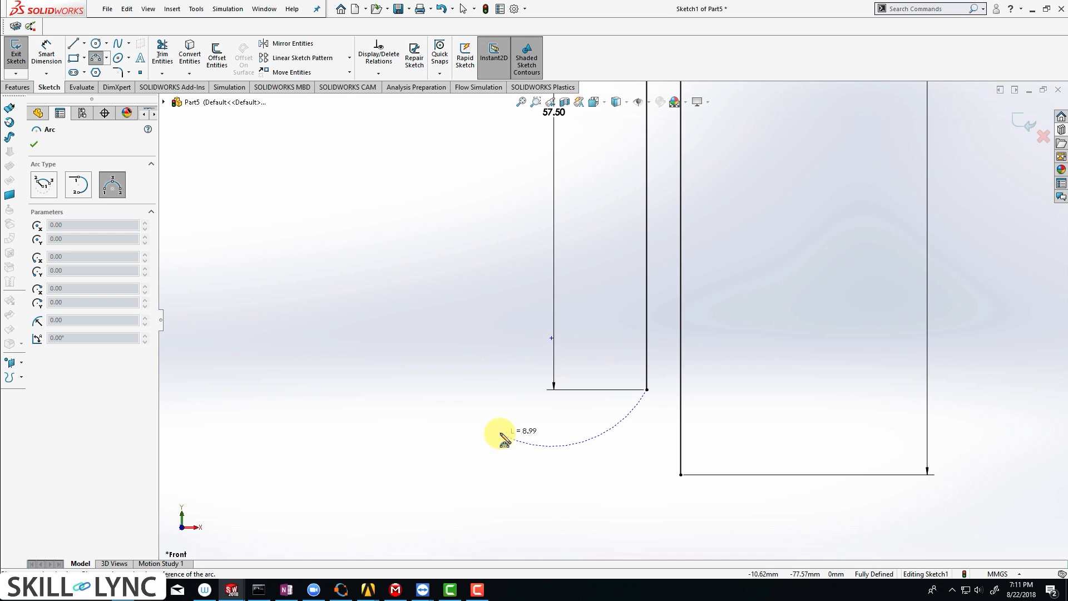
left_click(490, 429)
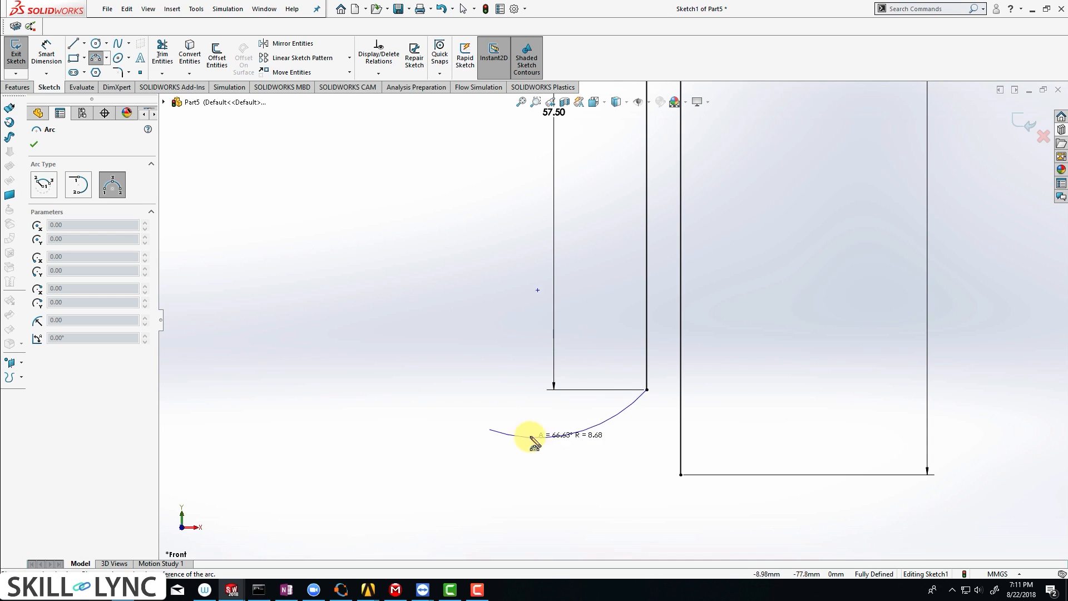
left_click(570, 423)
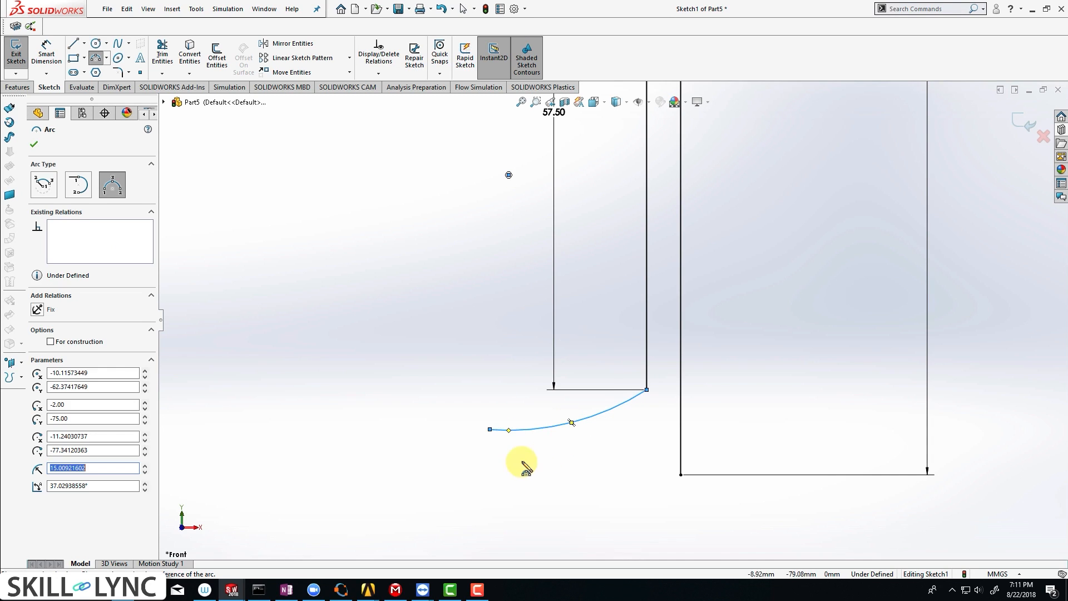
- Add a small outward-bulging end arc of about 1.1 mm radius running down from the outer end of the large arc
left_click(490, 430)
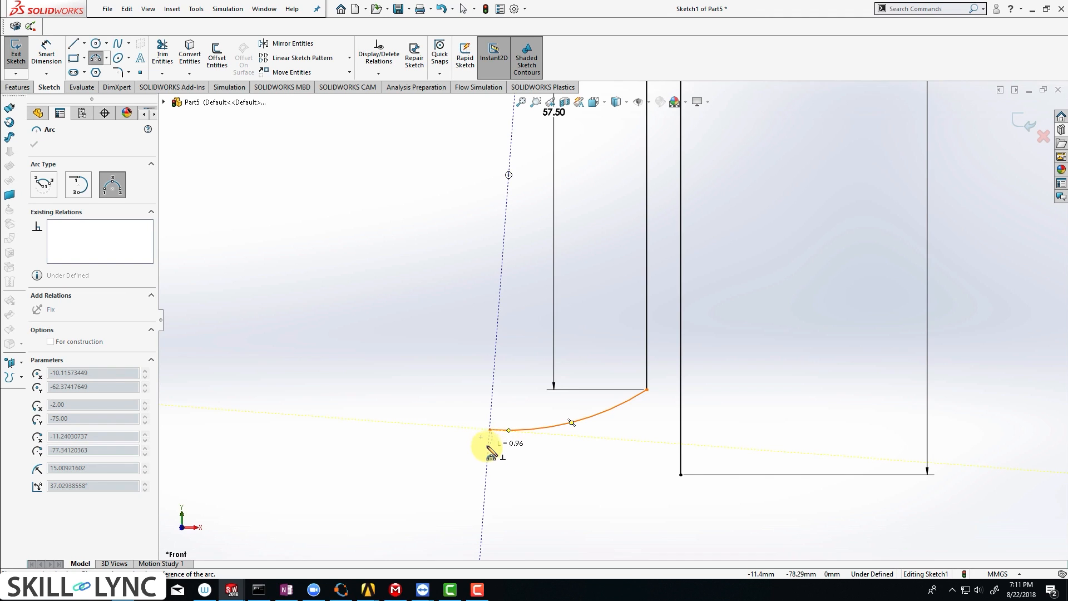
left_click(488, 455)
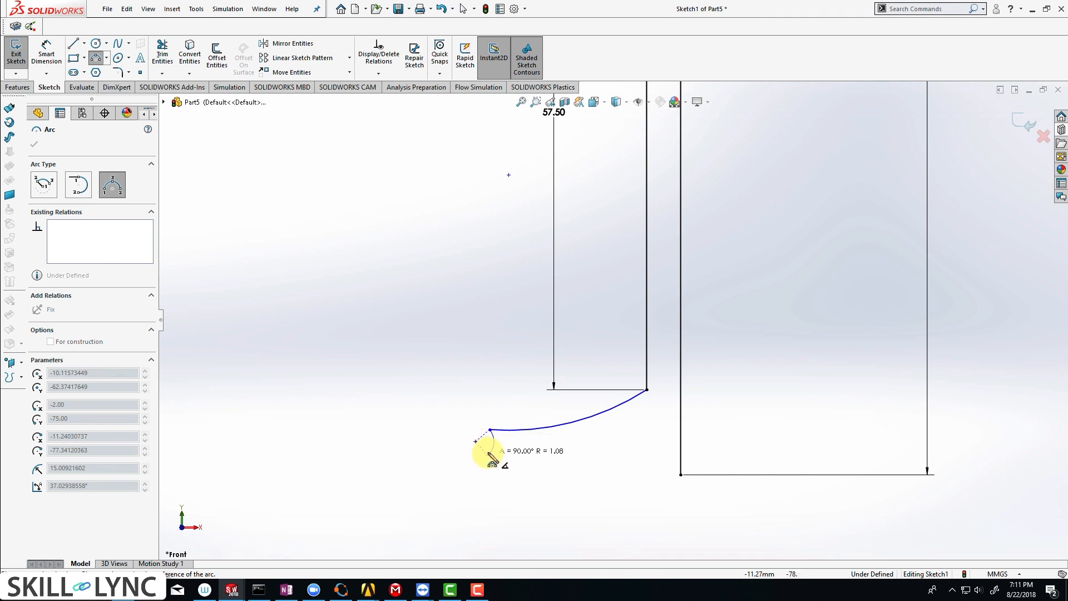
left_click(483, 442)
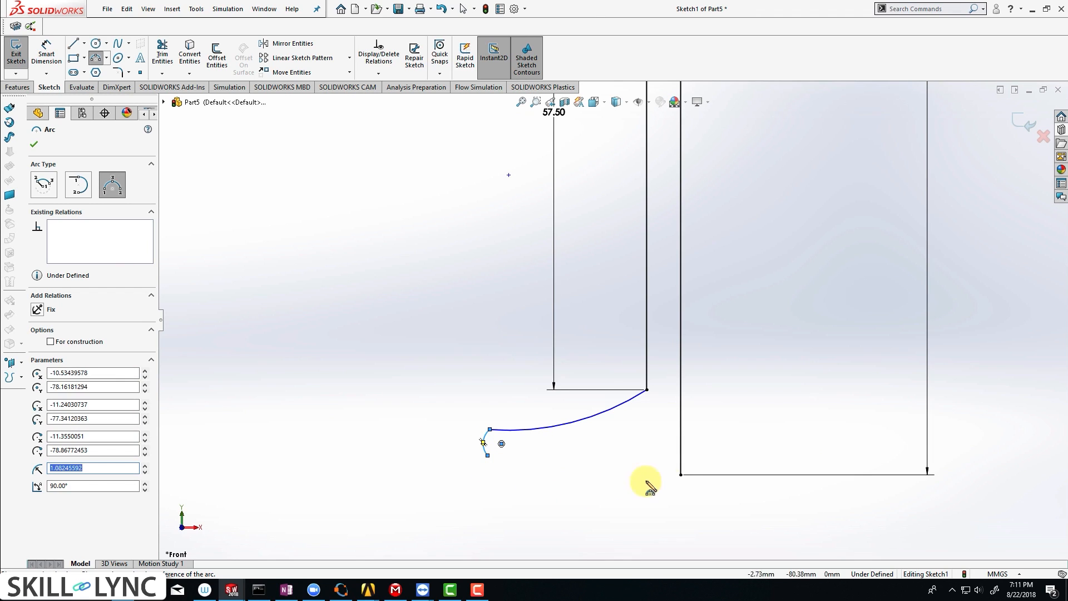
- Sketch a shallow upward-bulging arc about 7.5 mm wide, with about 19 mm radius, from the lower end of the 80 mm line
left_click(681, 476)
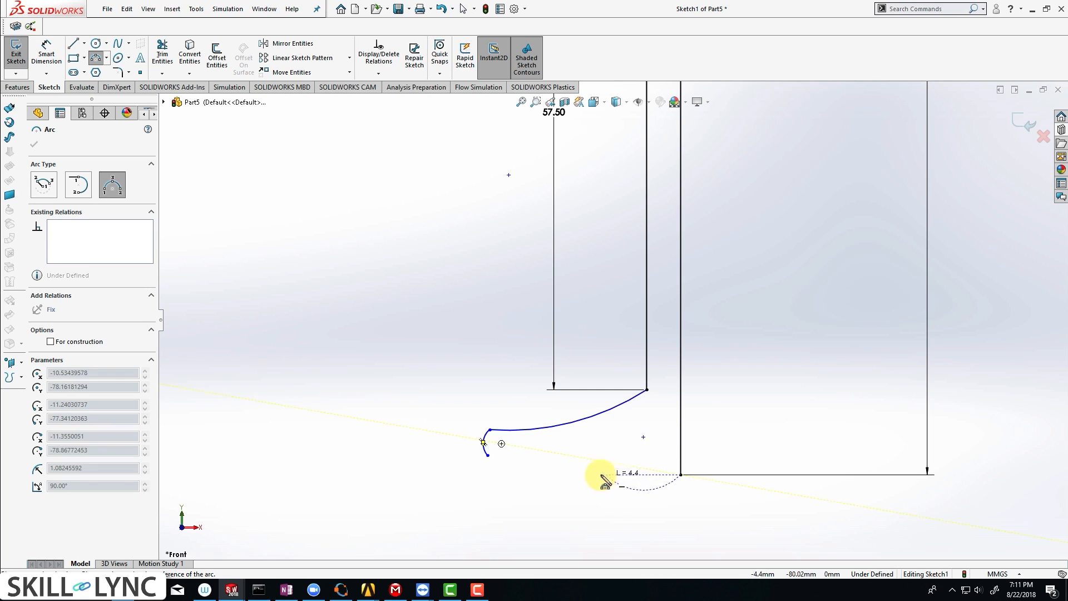
left_click(553, 474)
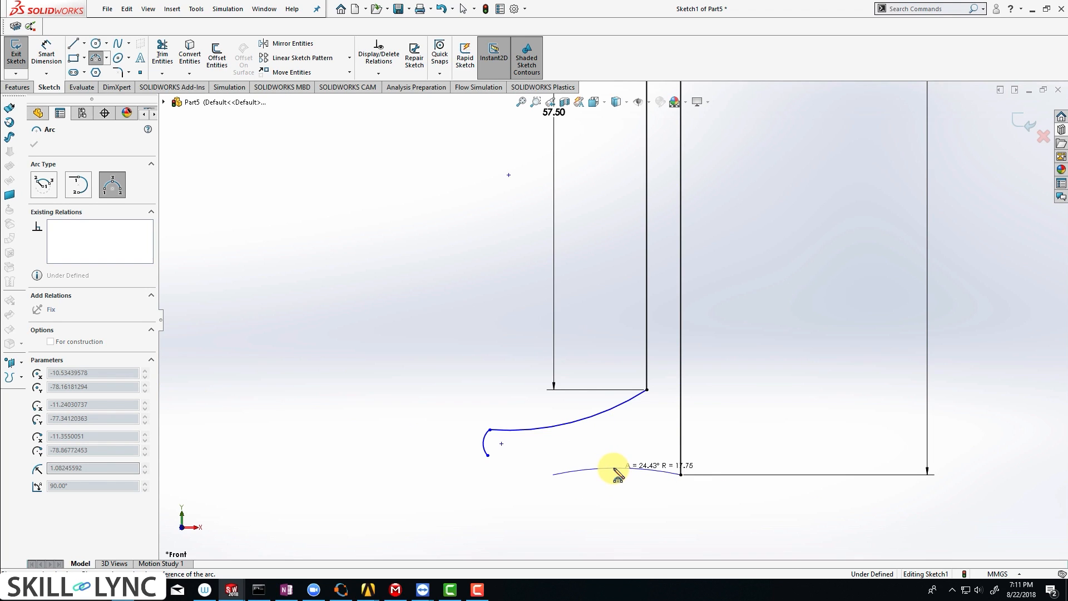
left_click(615, 469)
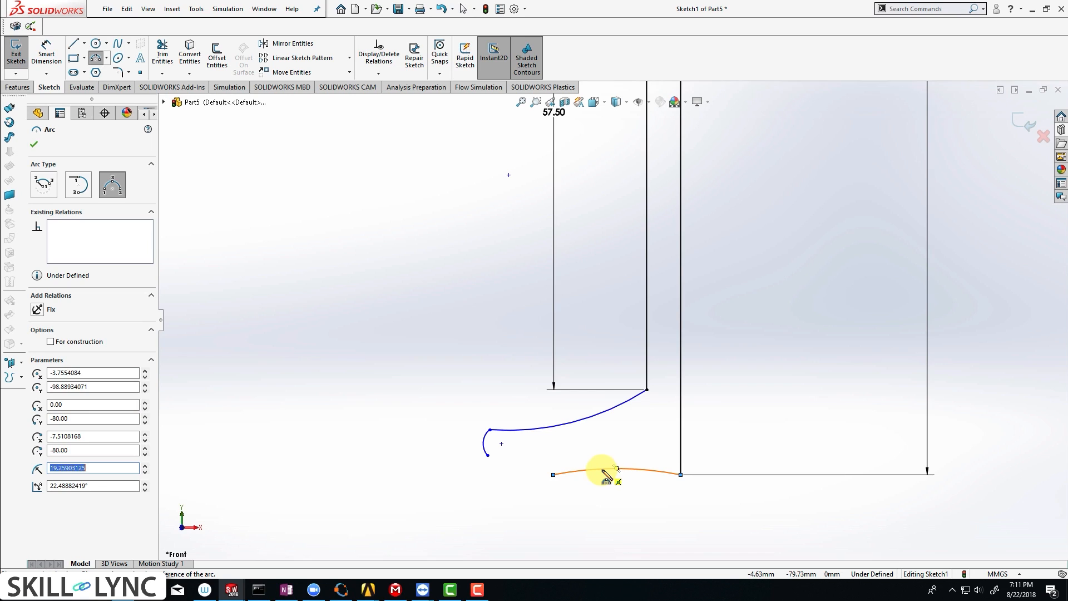
key("Escape")
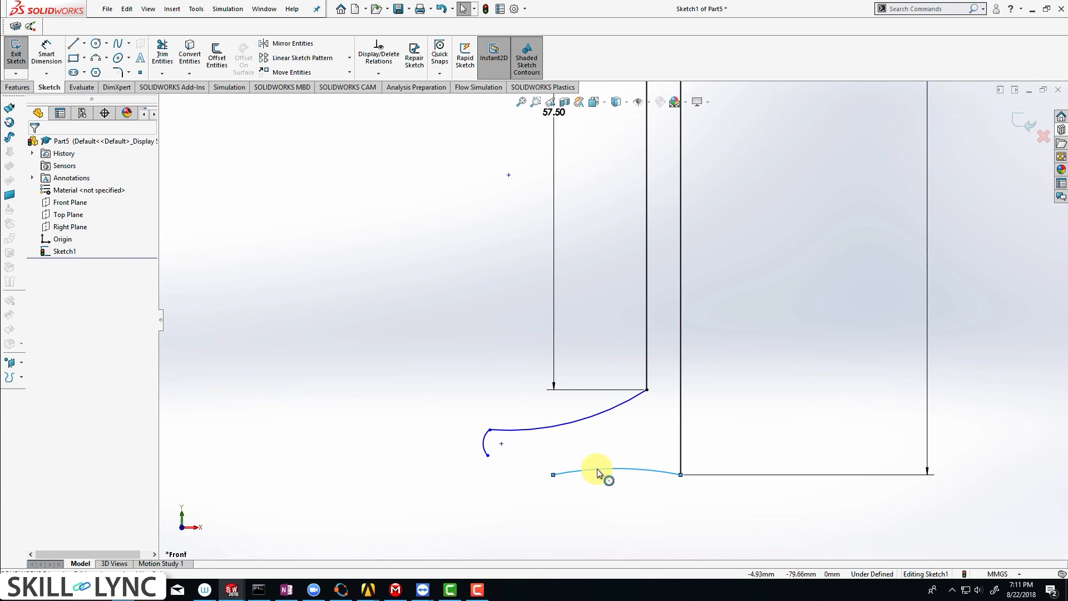
- Close the profile with a line about 4 mm long between the free ends of the shallow arc and the small end arc
left_click(72, 44)
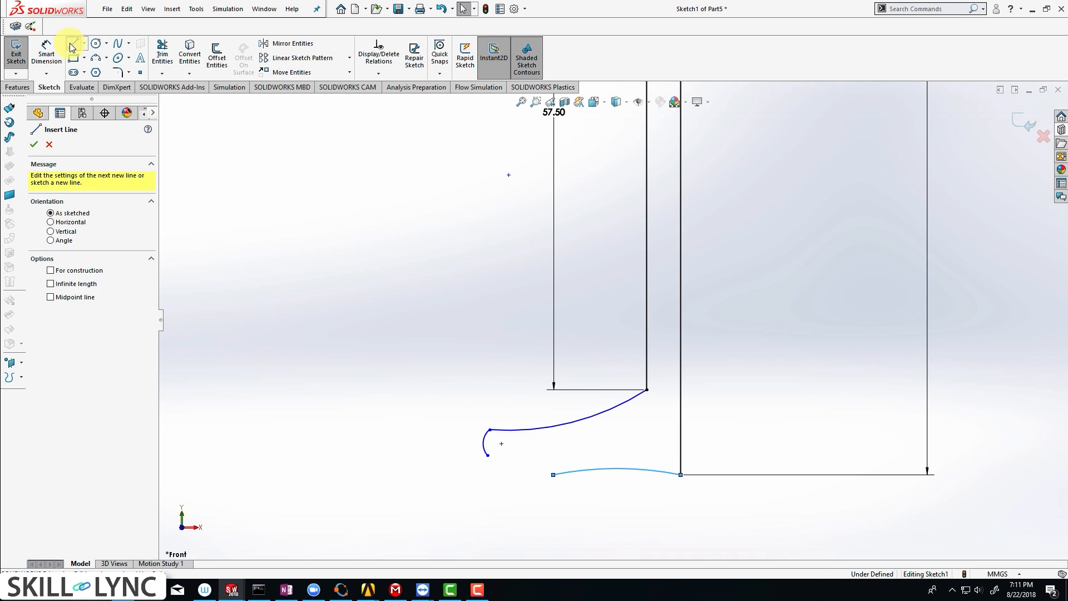
left_click(554, 474)
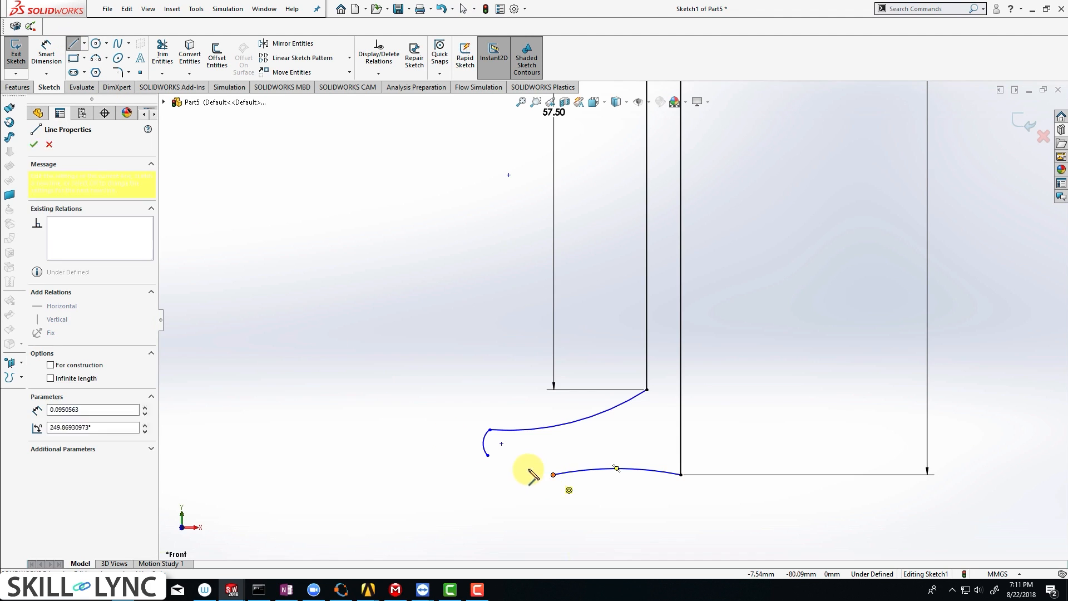
left_click(488, 456)
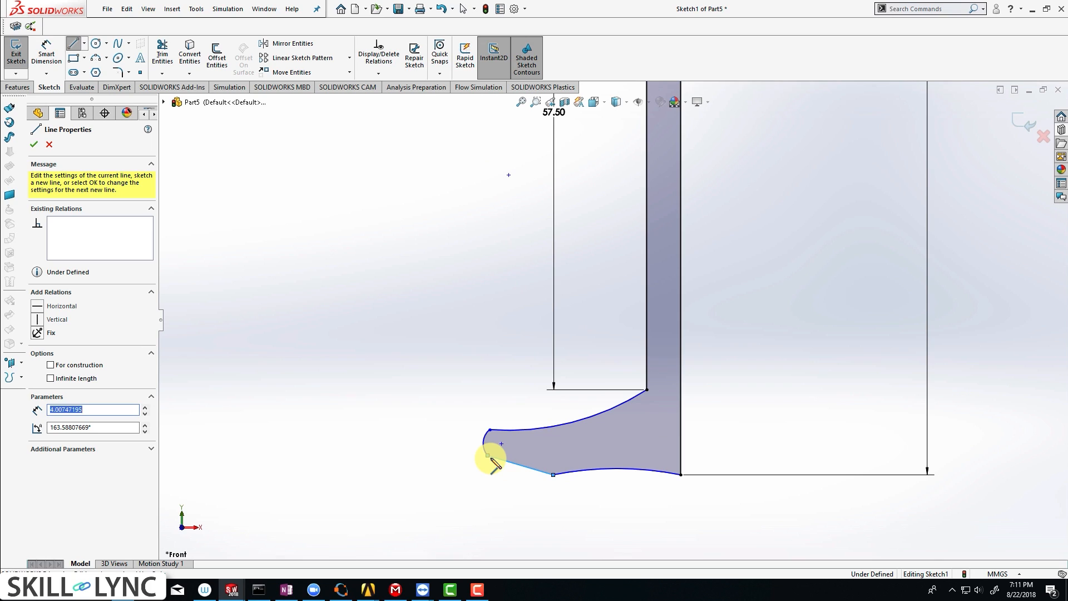
key("Escape")
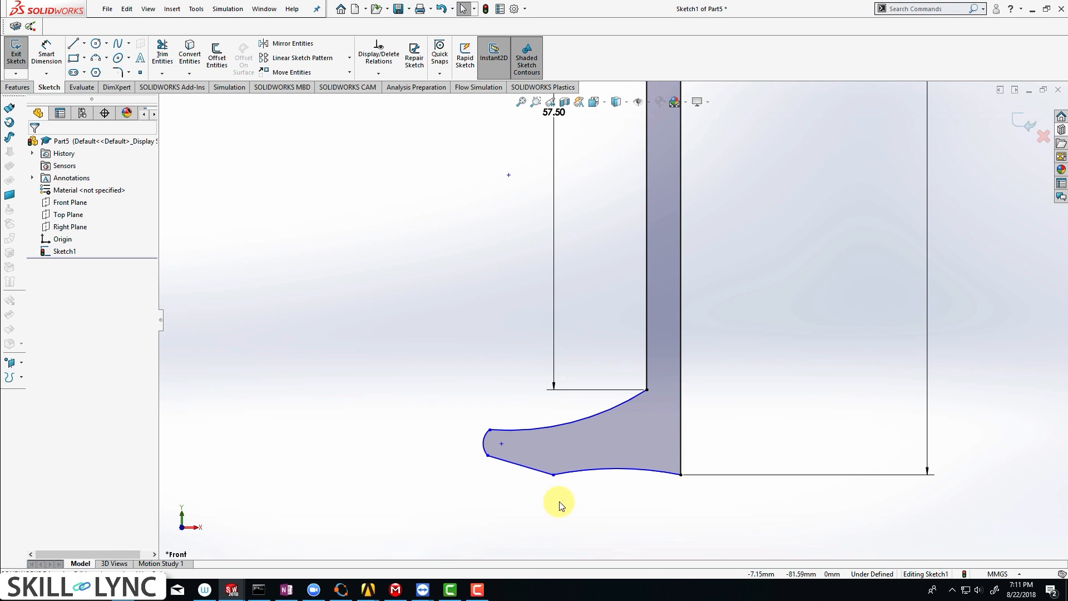
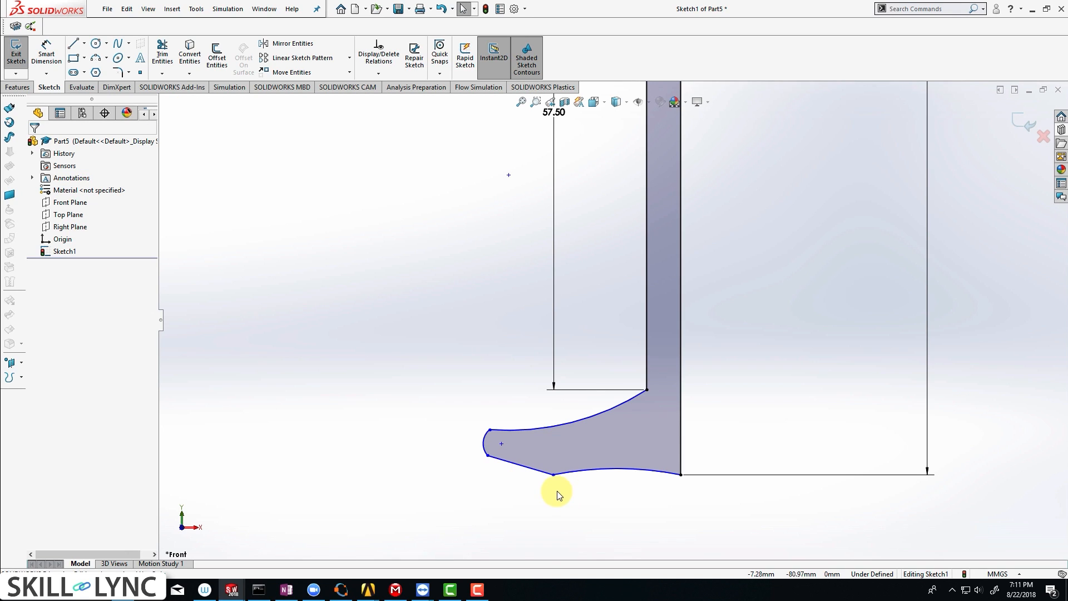
- Make the closing line horizontal and move it down to about 80.9 mm below the origin
left_click(532, 473)
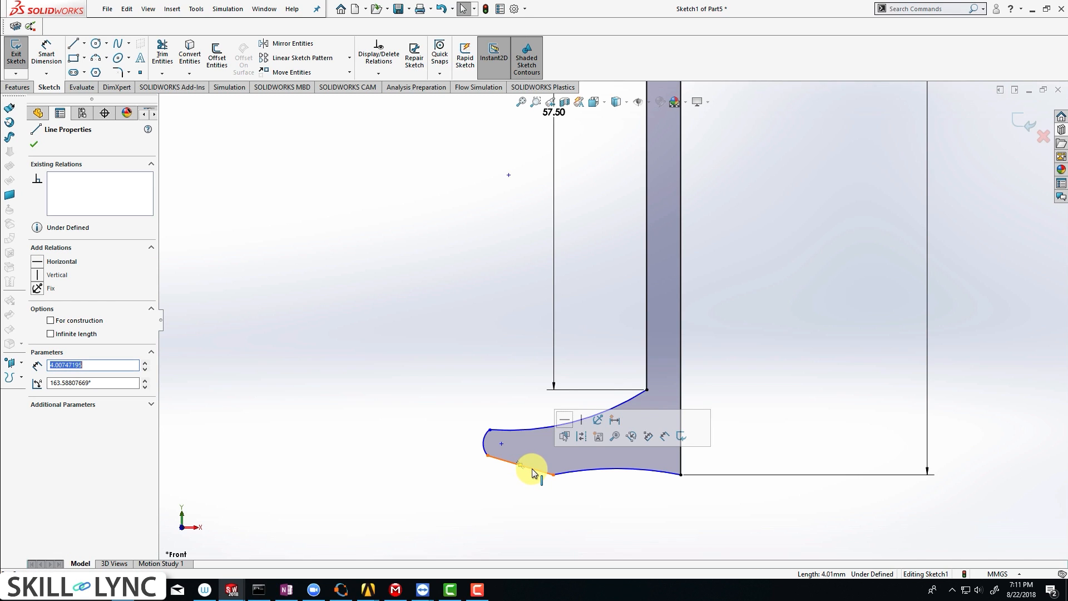
left_click(567, 423)
left_click(579, 482)
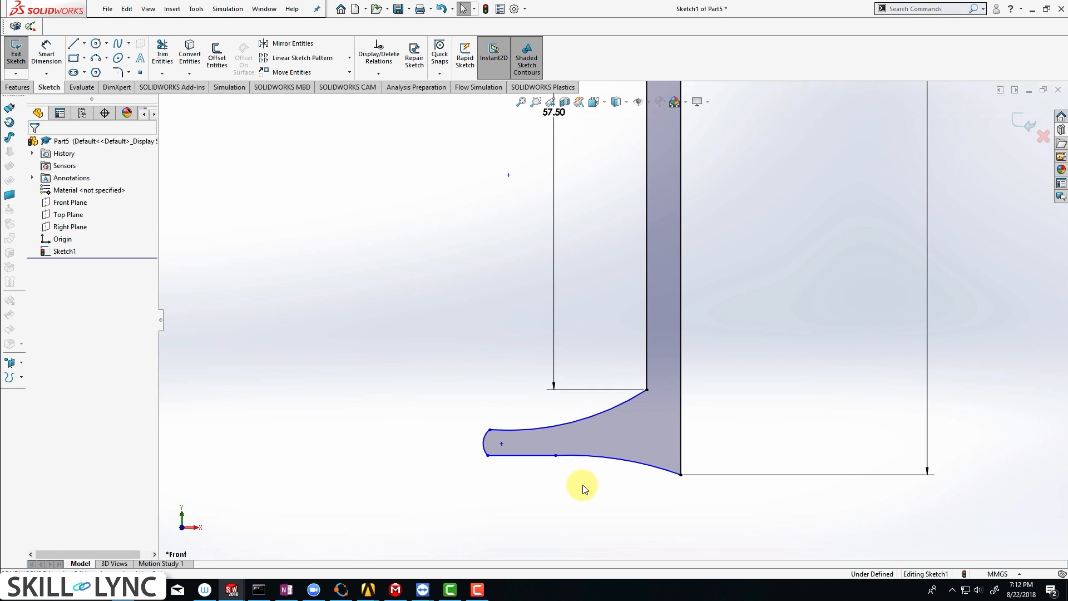
mouse_move(532, 456)
left_mouse_down()
mouse_move(532, 475)
mouse_move(580, 469)
mouse_move(593, 455)
mouse_move(560, 455)
mouse_move(572, 494)
left_mouse_up()
left_click(556, 455)
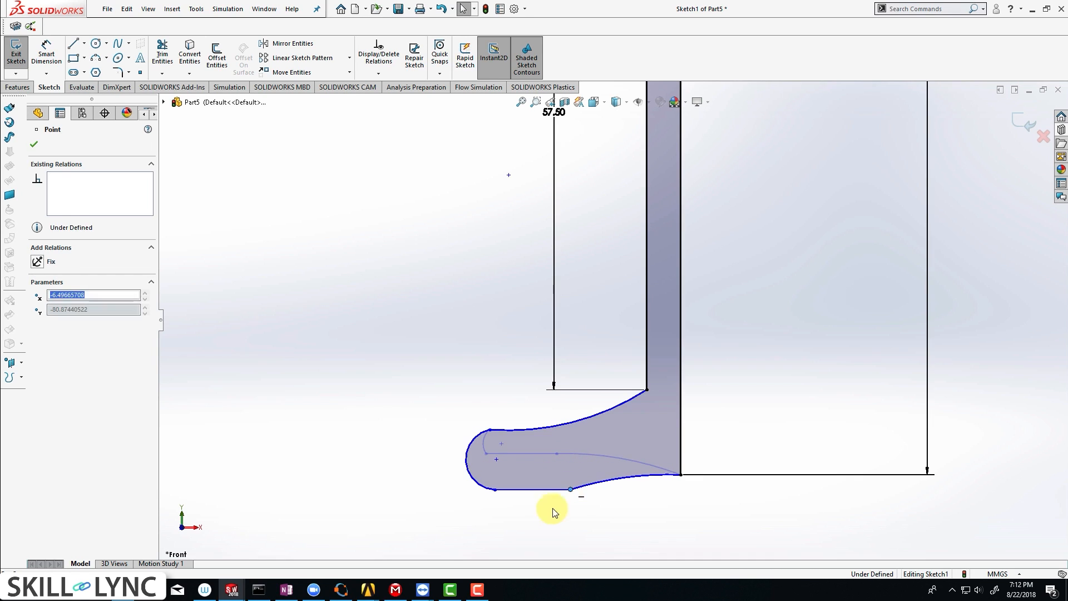
left_click(545, 519)
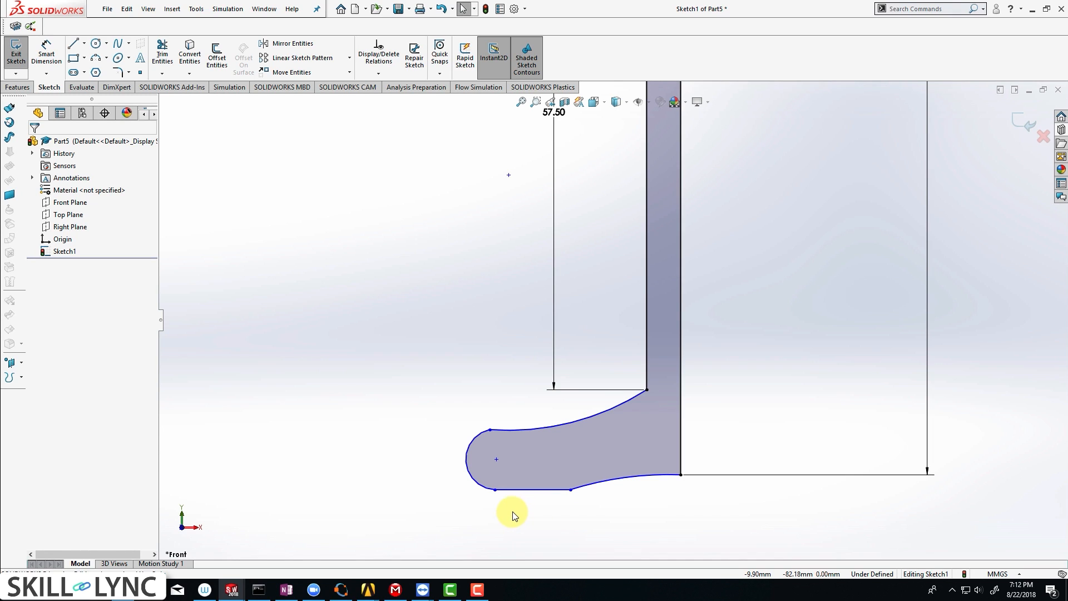
- Add tangent relations joining the rounded end arc to the bottom line and to the large upper arc
left_click(482, 491)
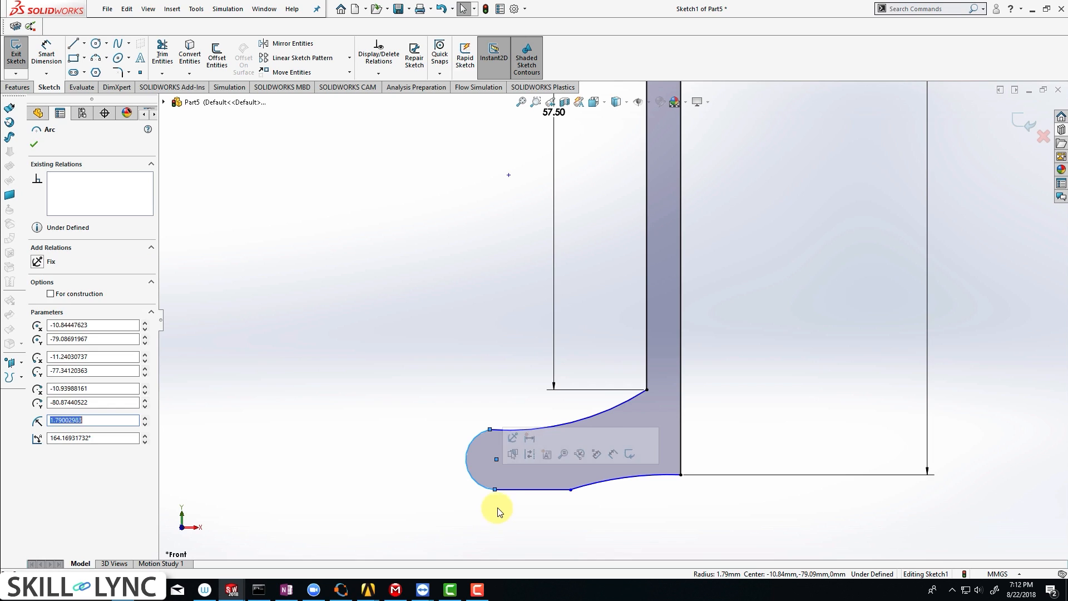
left_click(506, 490, "ctrl")
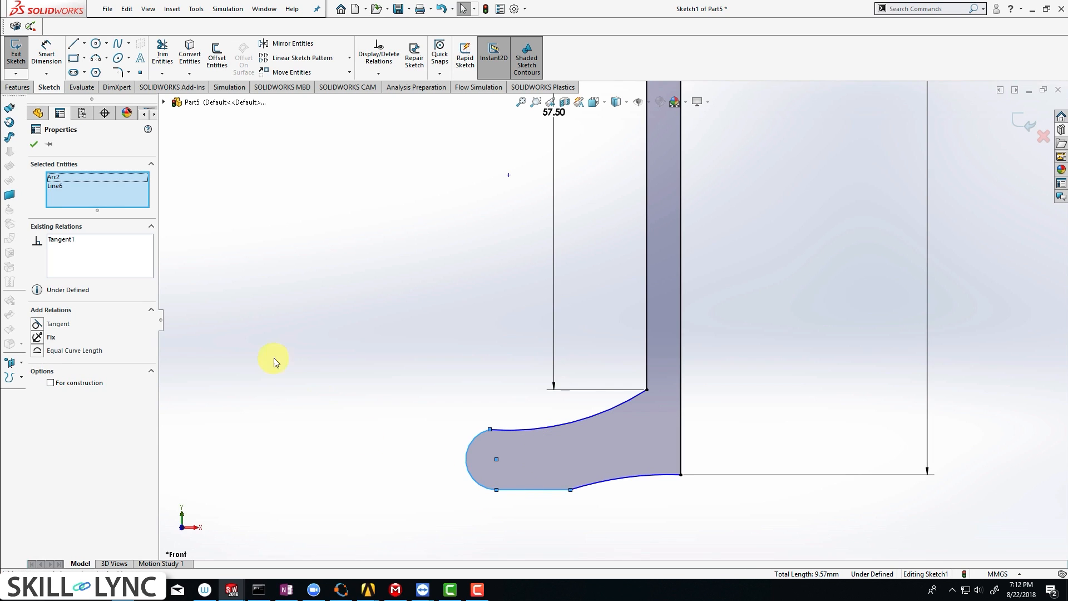
left_click(34, 144)
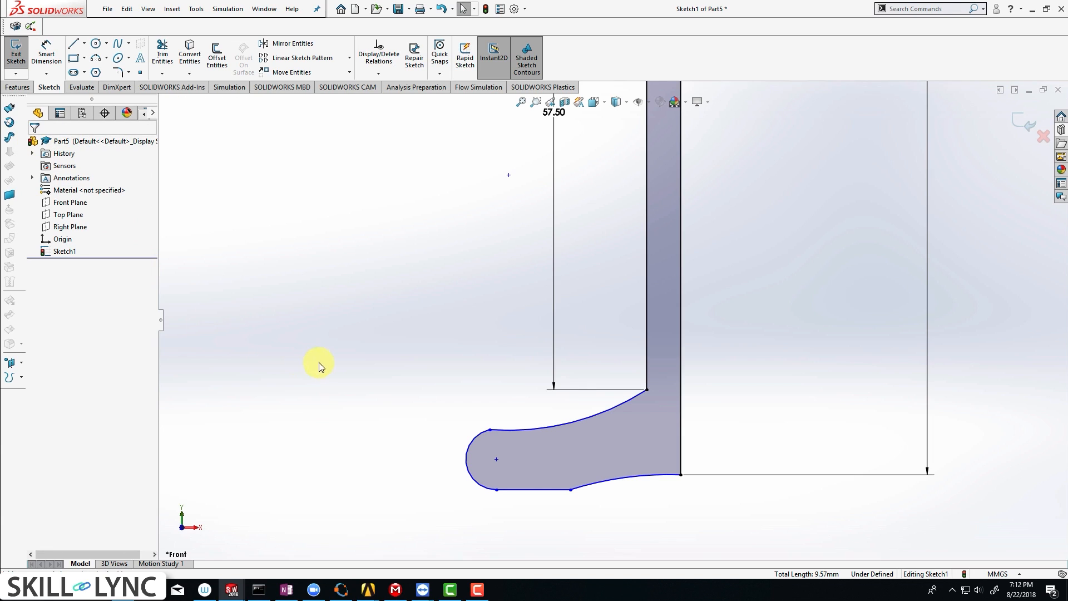
left_click(496, 430)
left_click(475, 438, "ctrl")
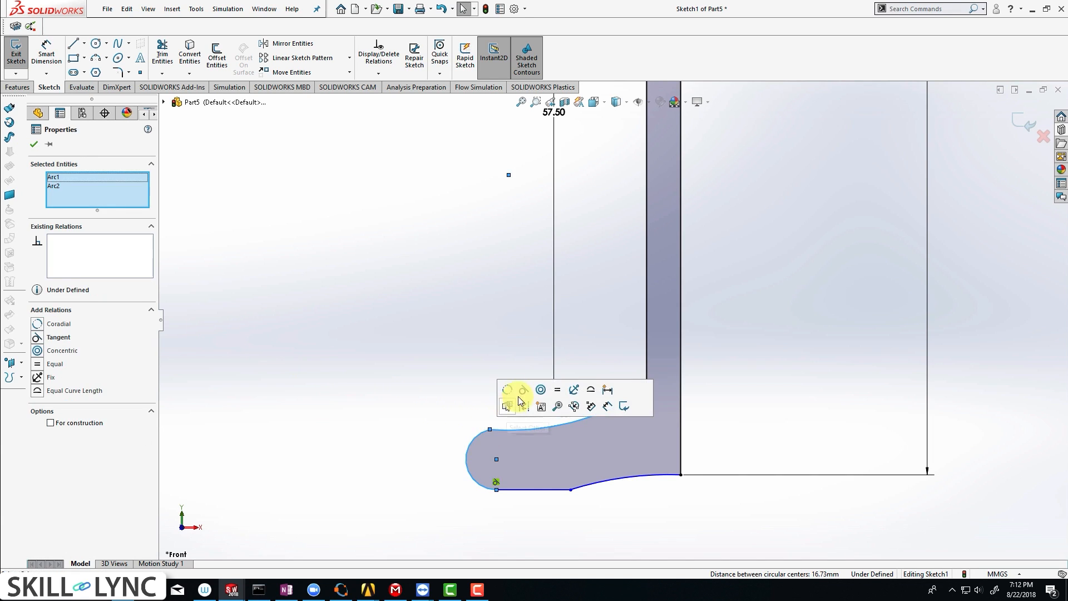
left_click(524, 392)
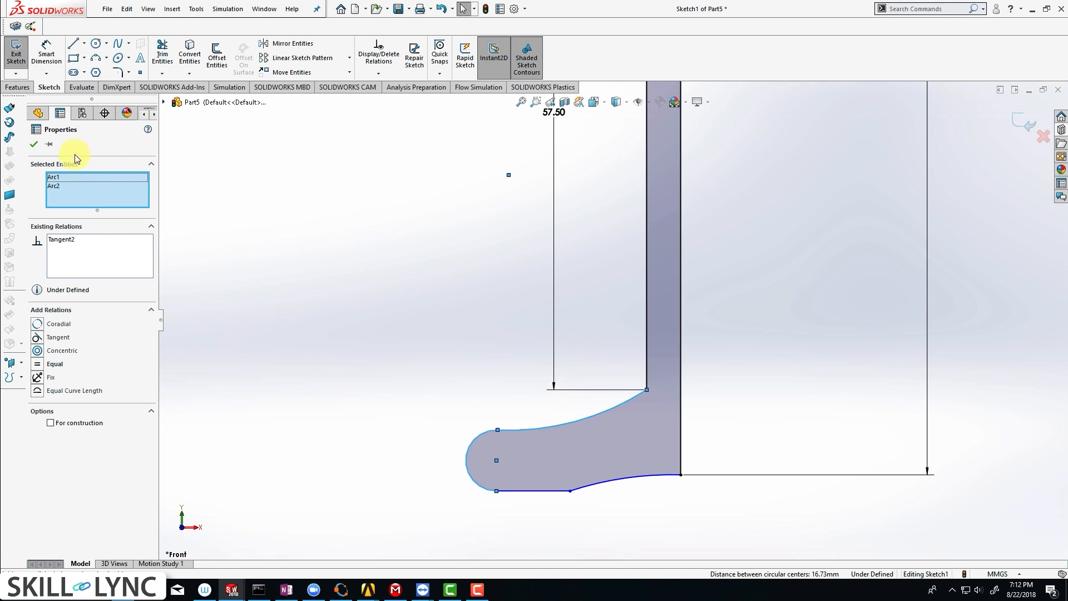
left_click(34, 144)
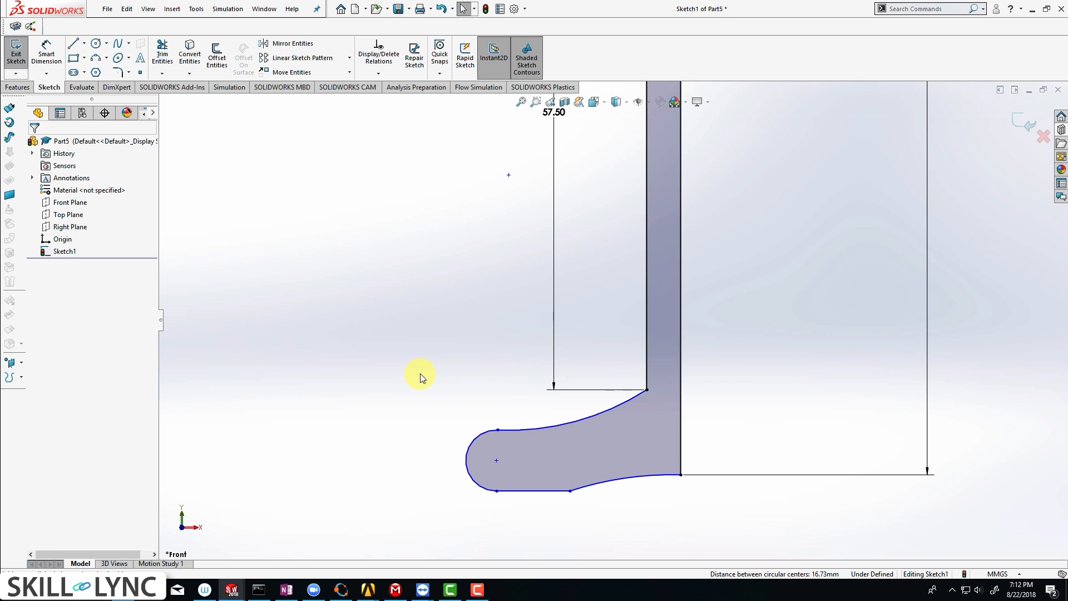
- Dimension the vertical distance from the origin to the horizontal bottom line and set it to 81.5 mm
key("s")
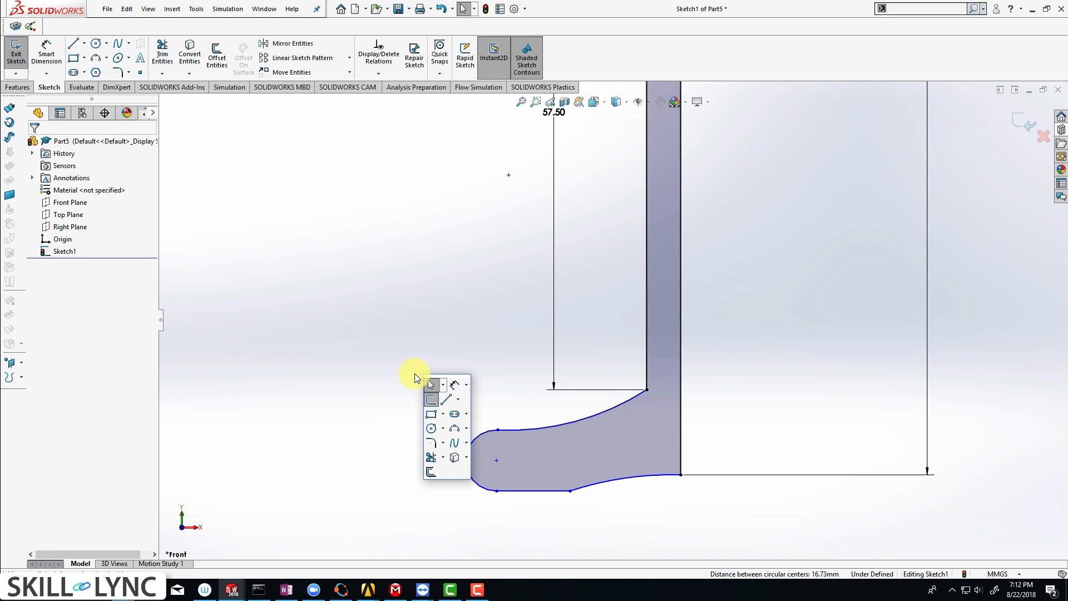
left_click(454, 390)
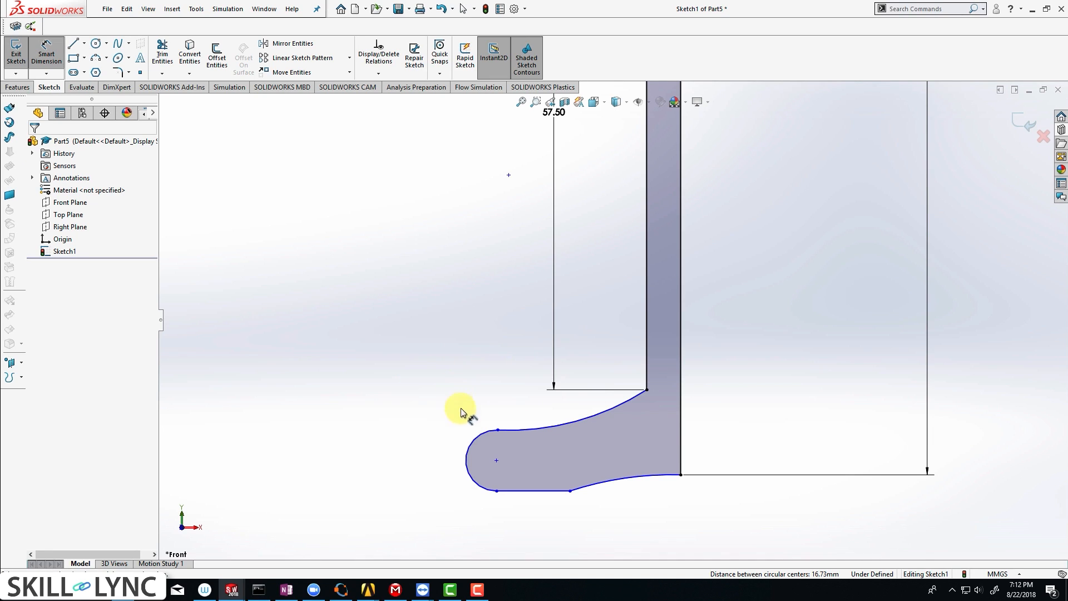
left_click(515, 489)
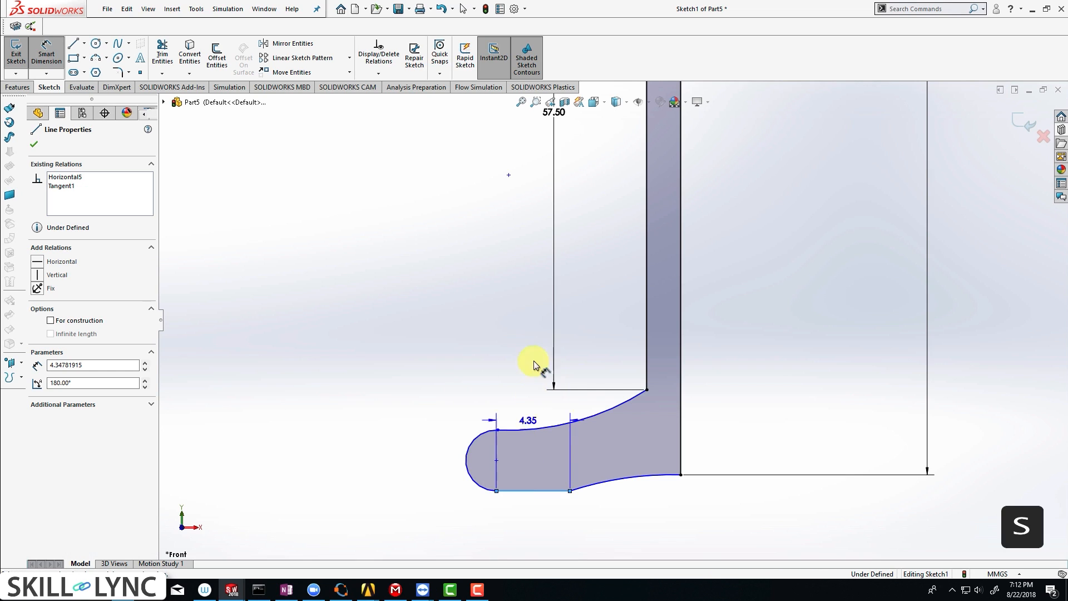
scroll(587, 249, "up", 3)
scroll(587, 249, "up", 5)
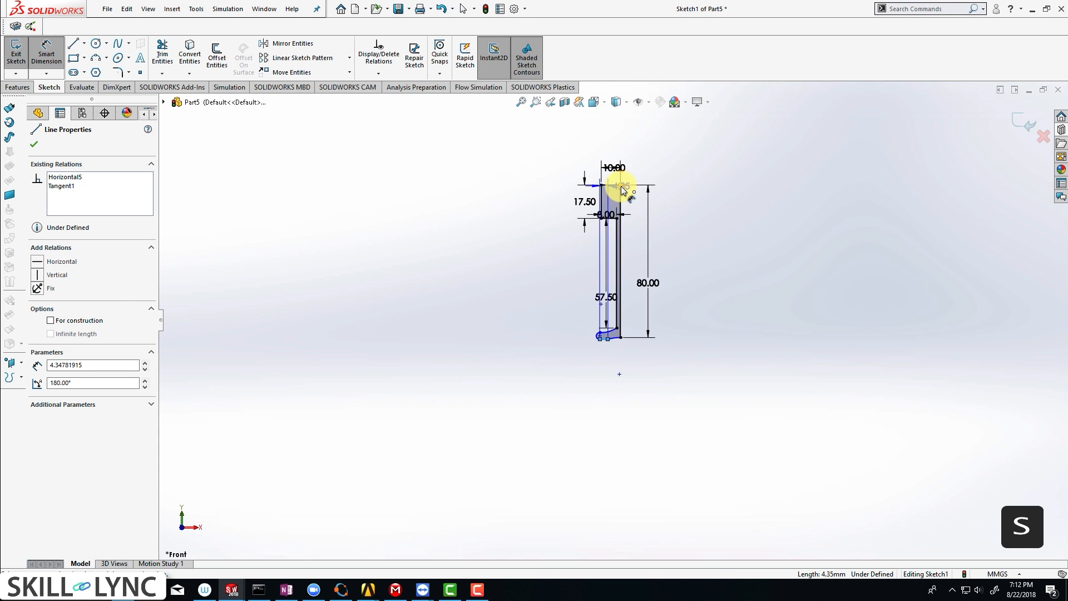
left_click(620, 185)
left_click(547, 243)
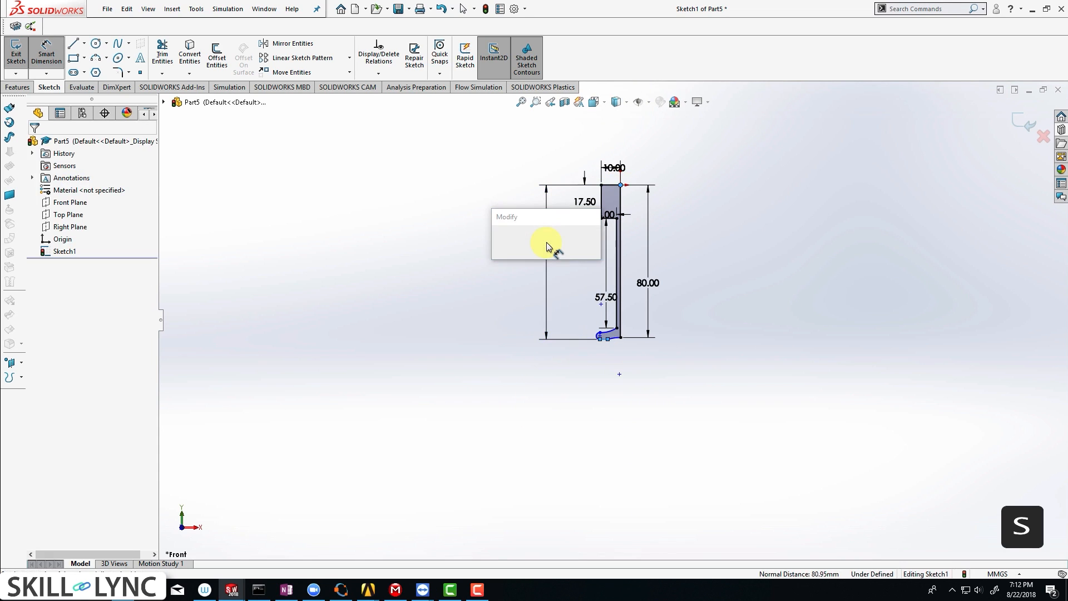
type("81.5mm")
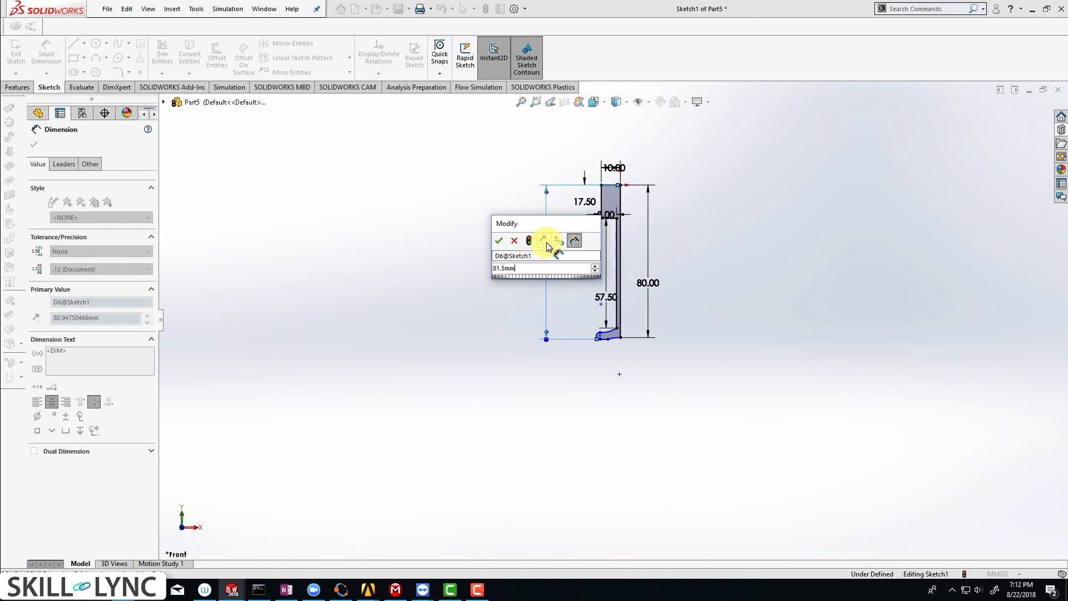
key("Return")
scroll(640, 337, "down", 10)
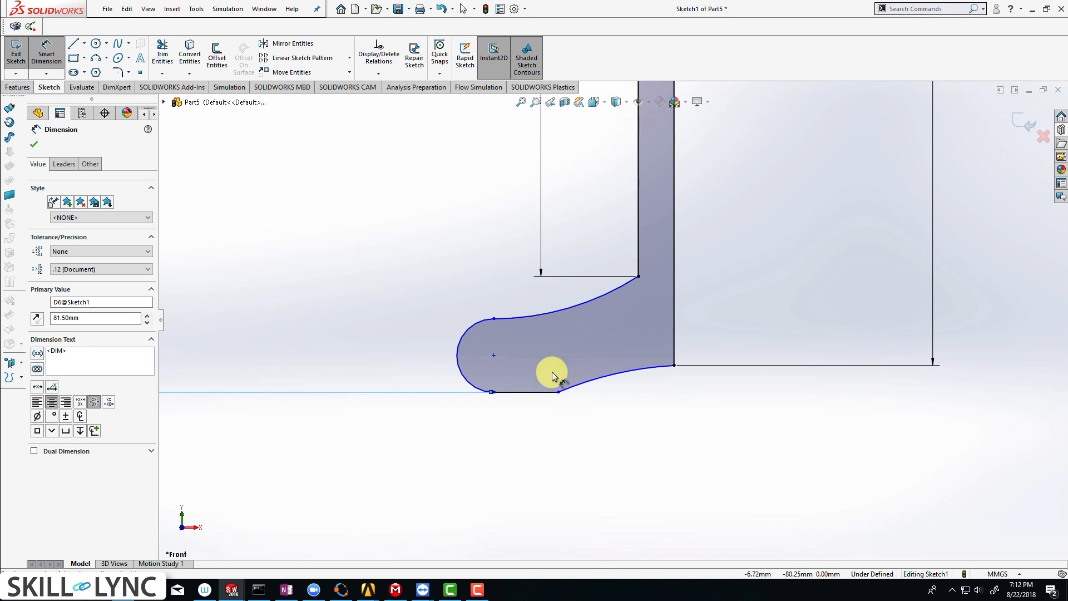
- Dimension the horizontal bottom line to 5.8 mm and the large upper arc of the base to a 35 mm radius
left_click(533, 391)
left_click(526, 413)
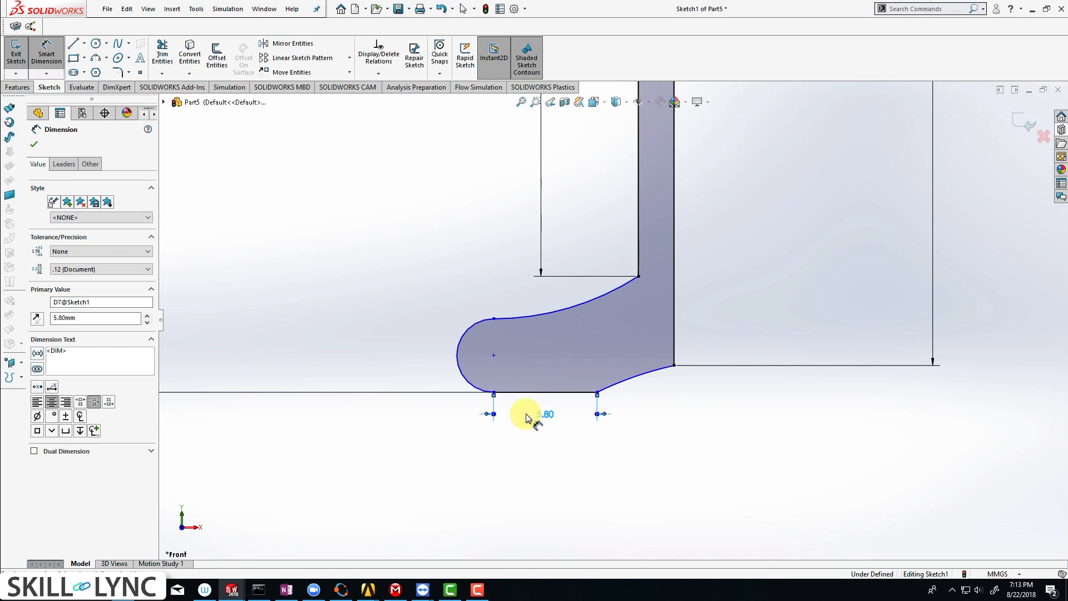
left_click(579, 307)
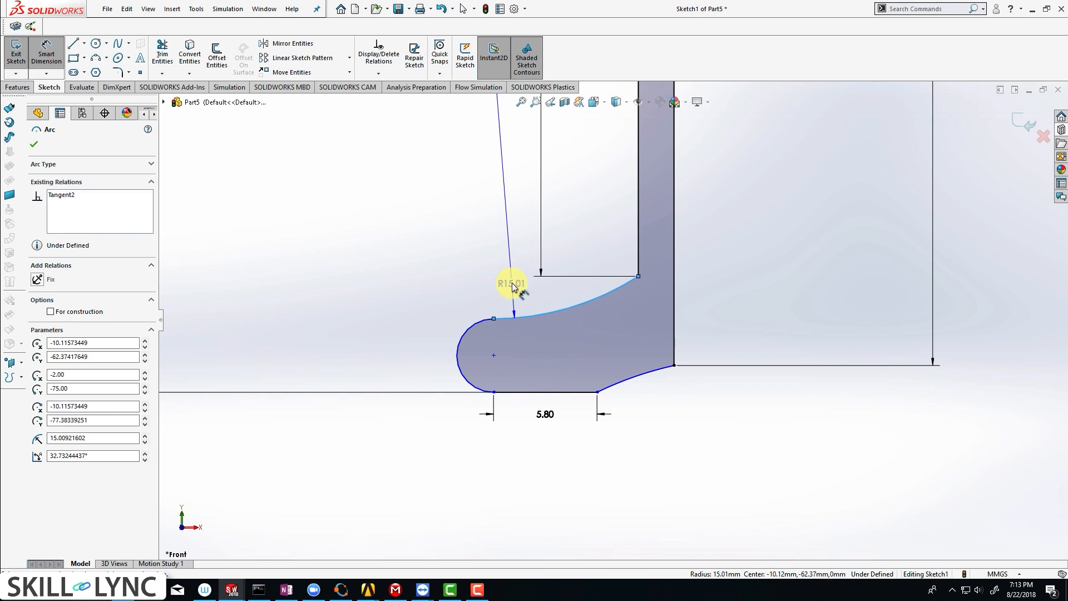
left_click(512, 285)
type("35.00mm")
key("Return")
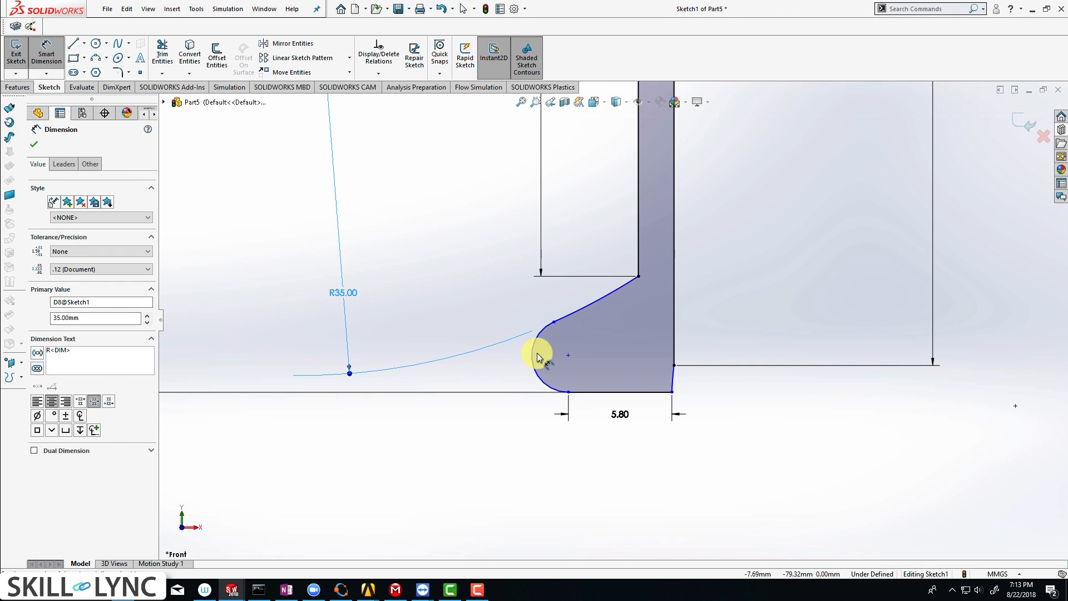
- Dimension the rounded end arc of the base and set its radius to 1 mm
left_click(533, 364)
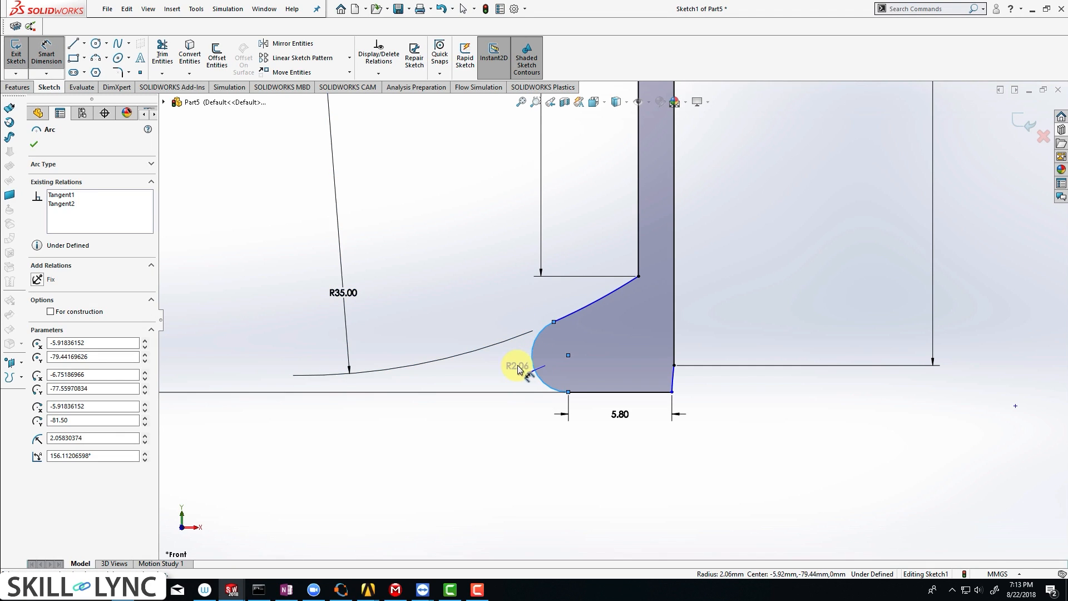
left_click(511, 369)
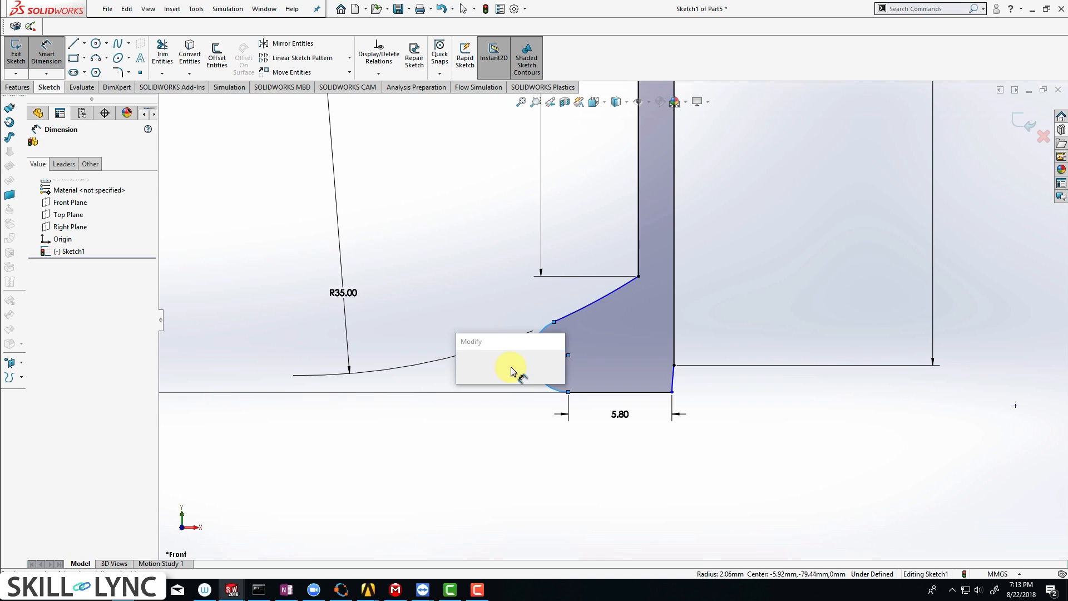
type("1")
key("Return")
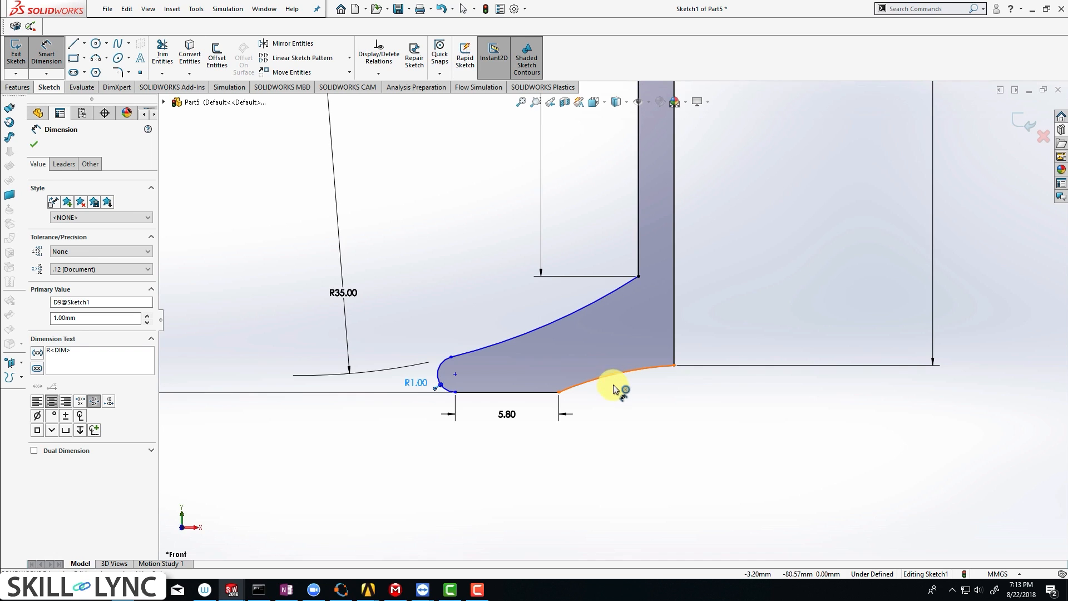
- Dimension the shallow arc on the underside of the base and set its radius to 45 mm
left_click(613, 380)
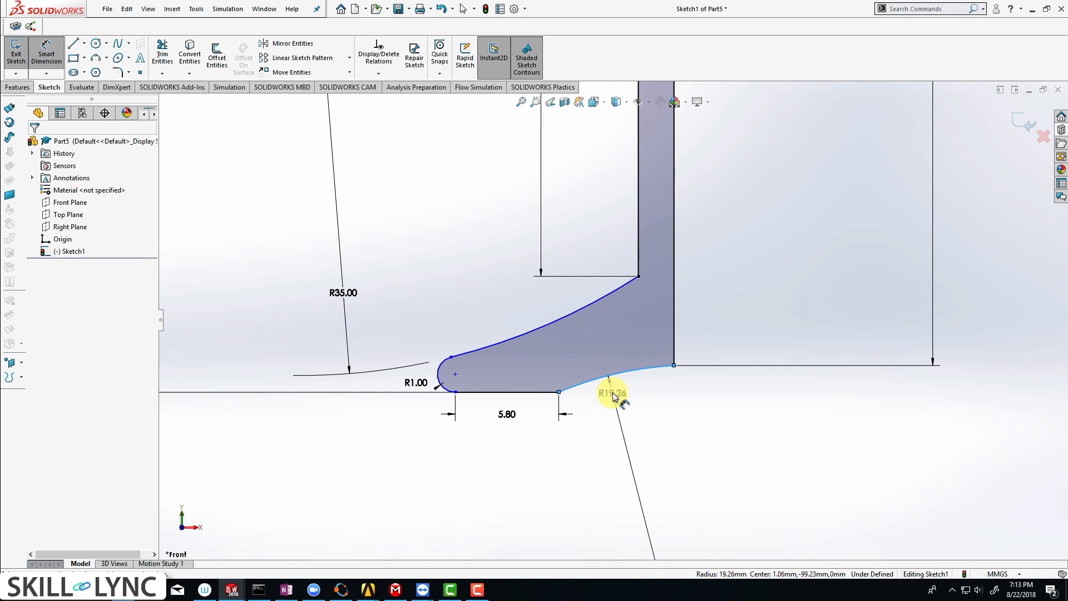
left_click(613, 393)
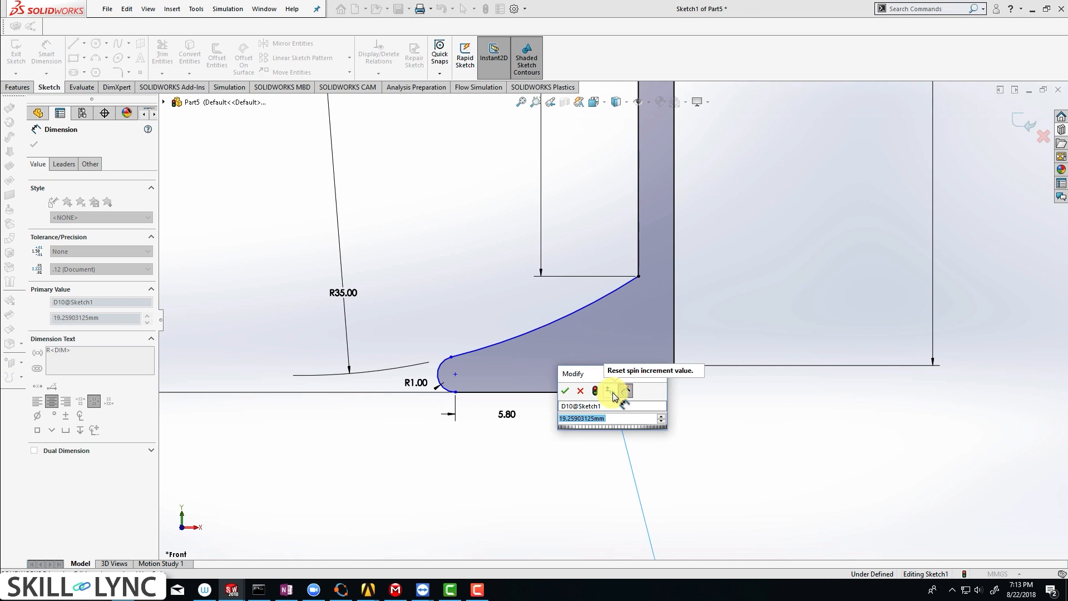
type("45")
key("Return")
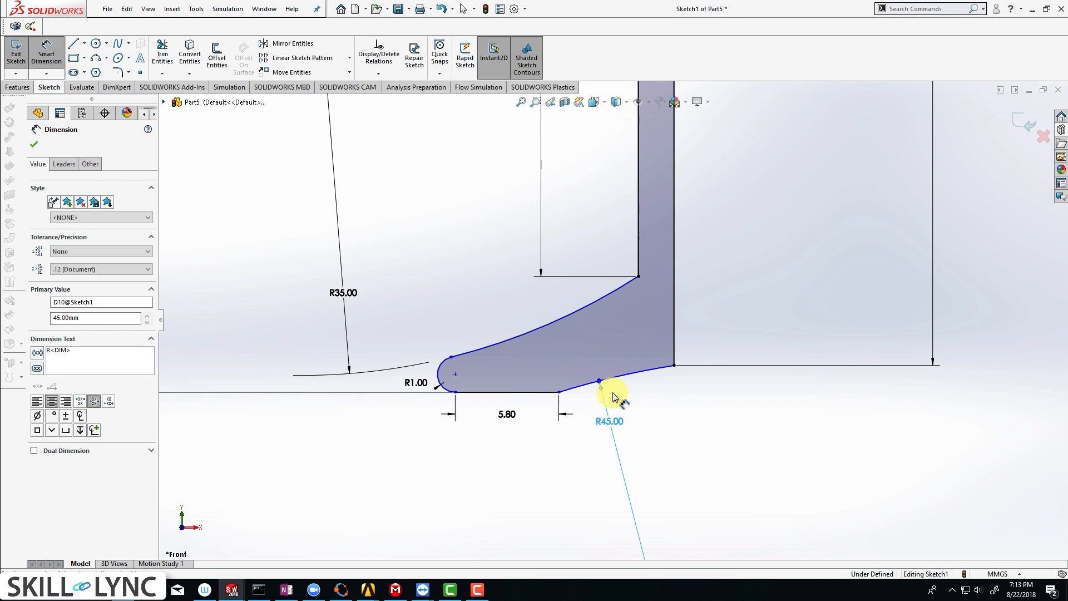
key("Escape")
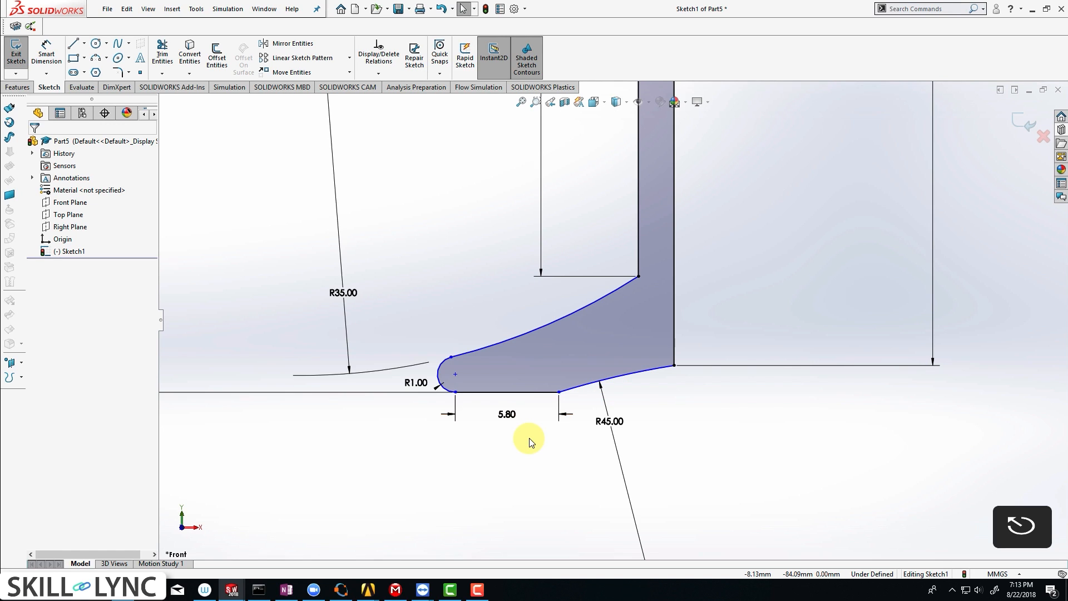
- Dimension the horizontal distance from the origin to the outer end of the bottom line and set it to 12.78 mm
mouse_move(451, 356)
left_mouse_down()
mouse_move(424, 345)
mouse_move(445, 344)
left_mouse_up()
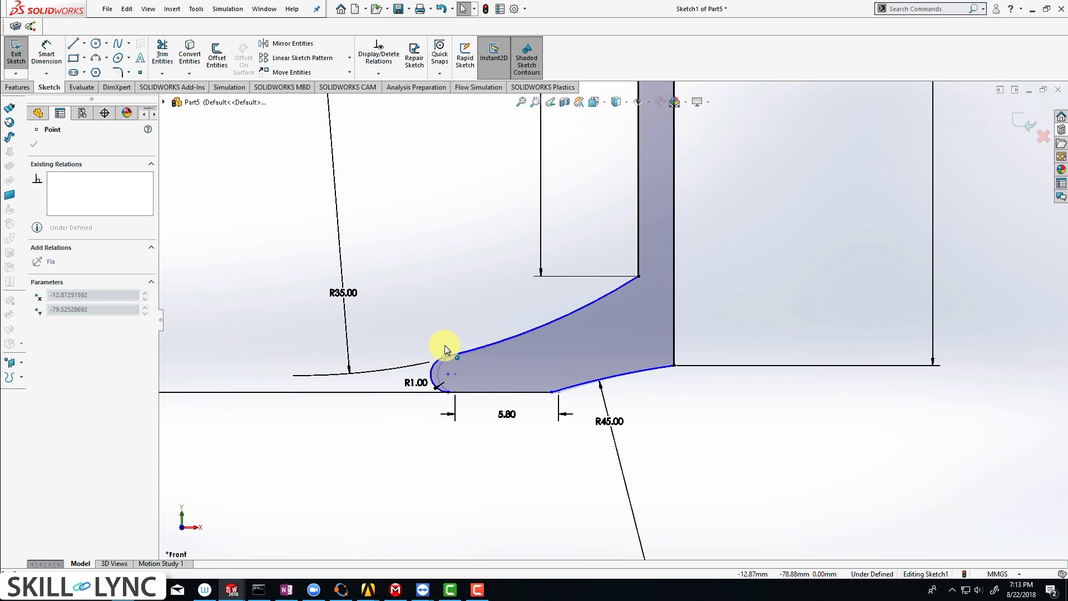
left_click(489, 478)
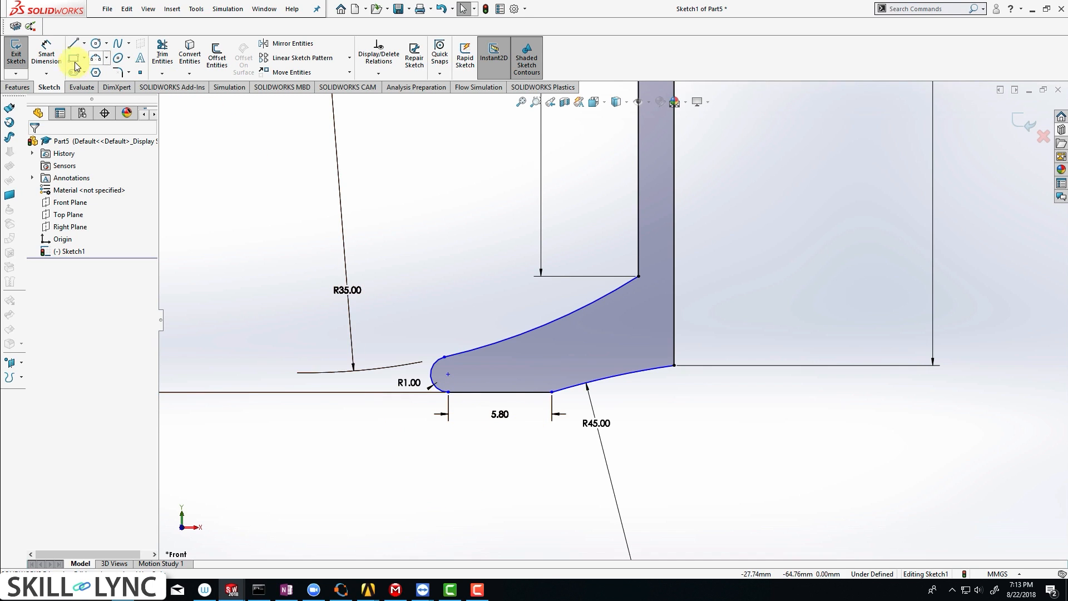
left_click(46, 54)
left_click(448, 392)
scroll(639, 279, "up", 10)
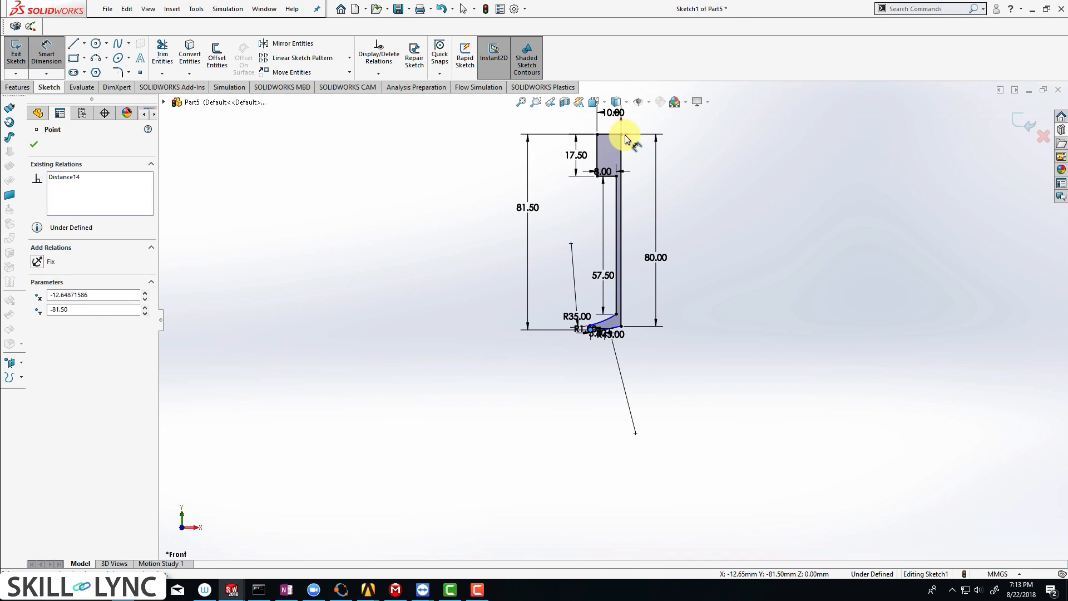
left_click(622, 136)
scroll(612, 379, "up", 8)
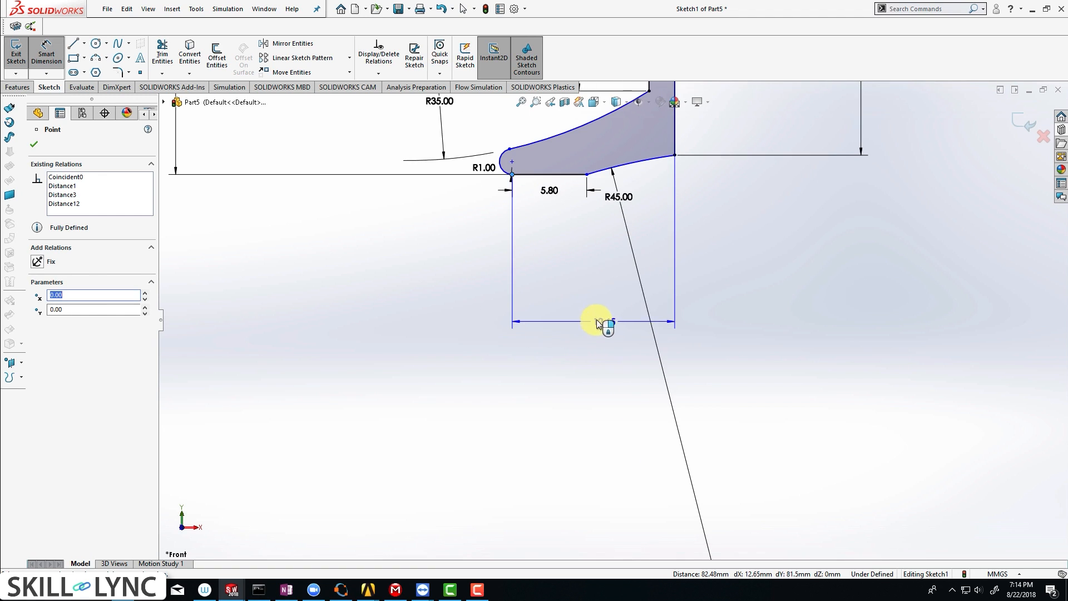
left_click(593, 292)
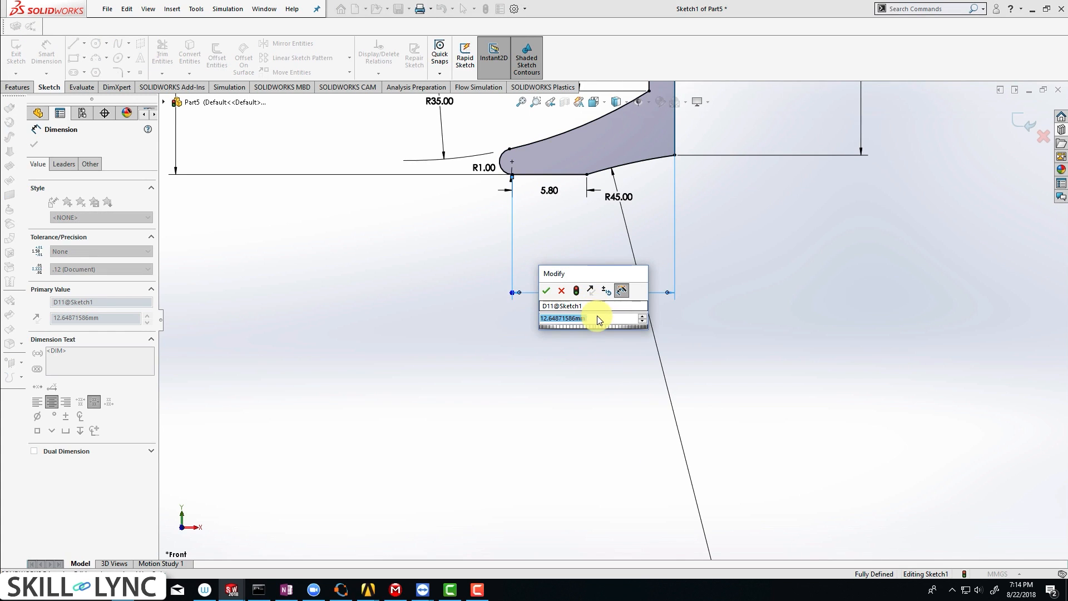
type("12.")
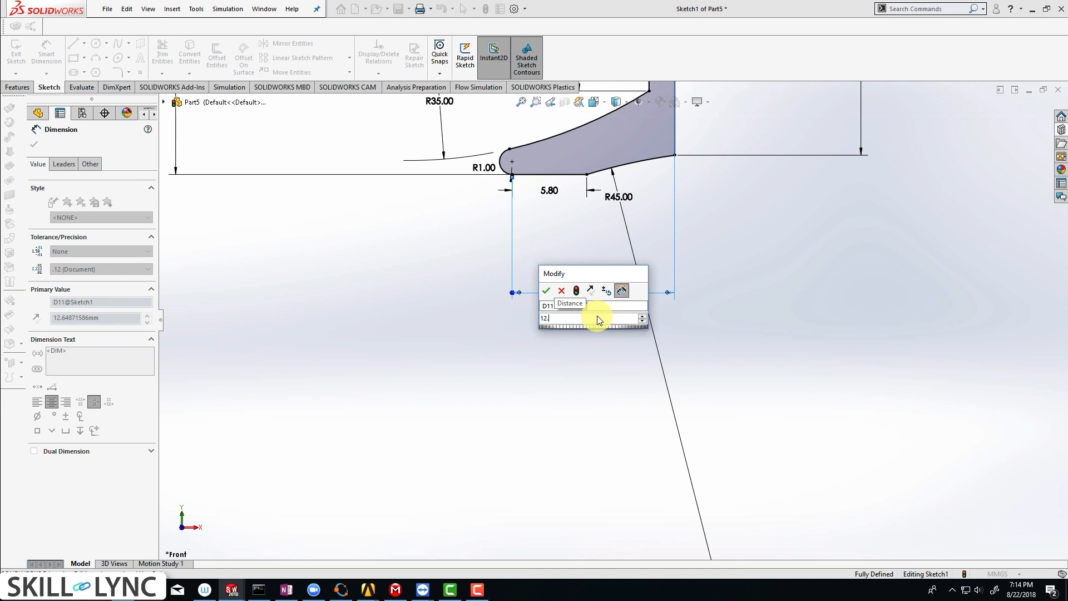
type("78mm")
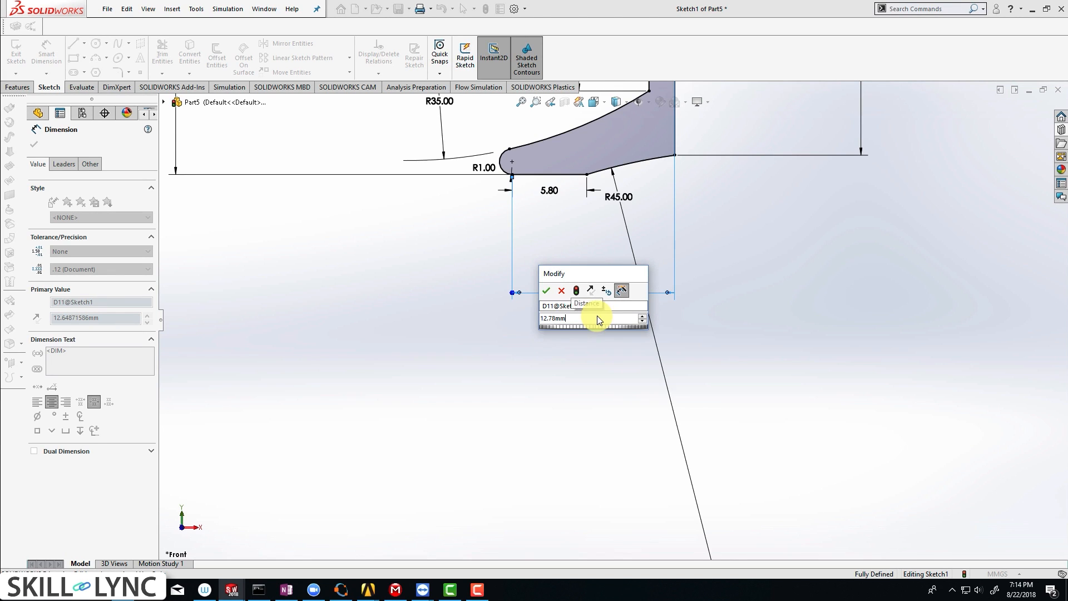
key("Return")
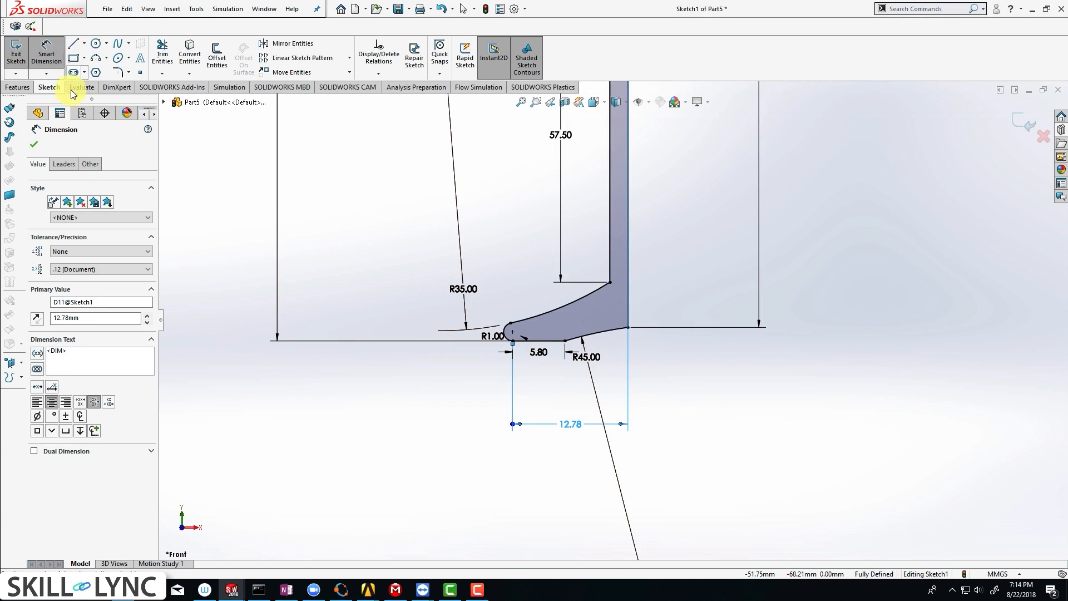
left_click(33, 144)
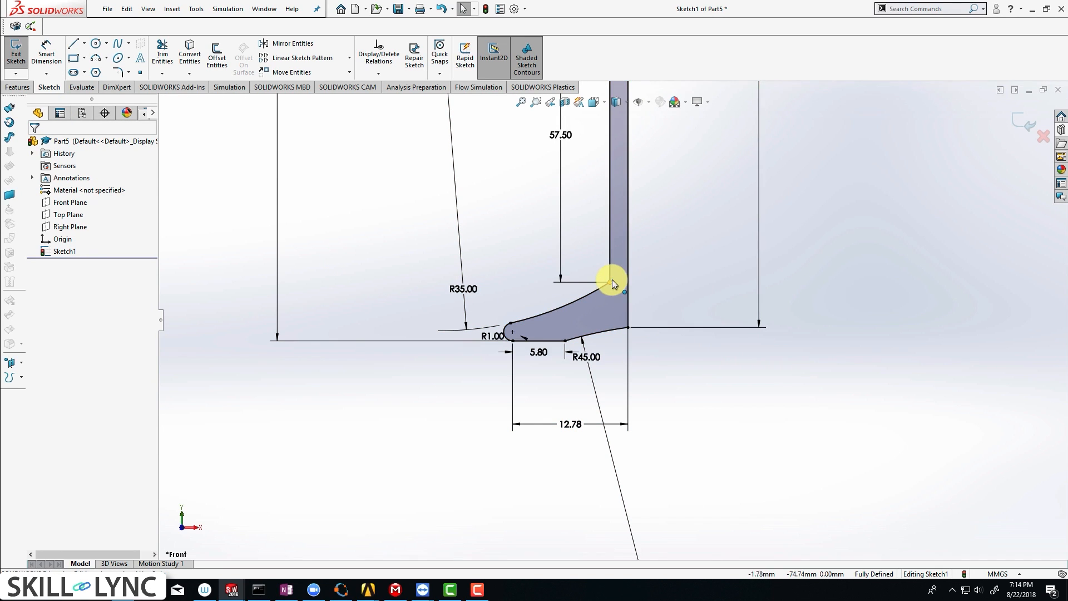
- Add a 5 mm sketch fillet at the corner between the stem's vertical line and the base's upper arc
left_click(118, 72)
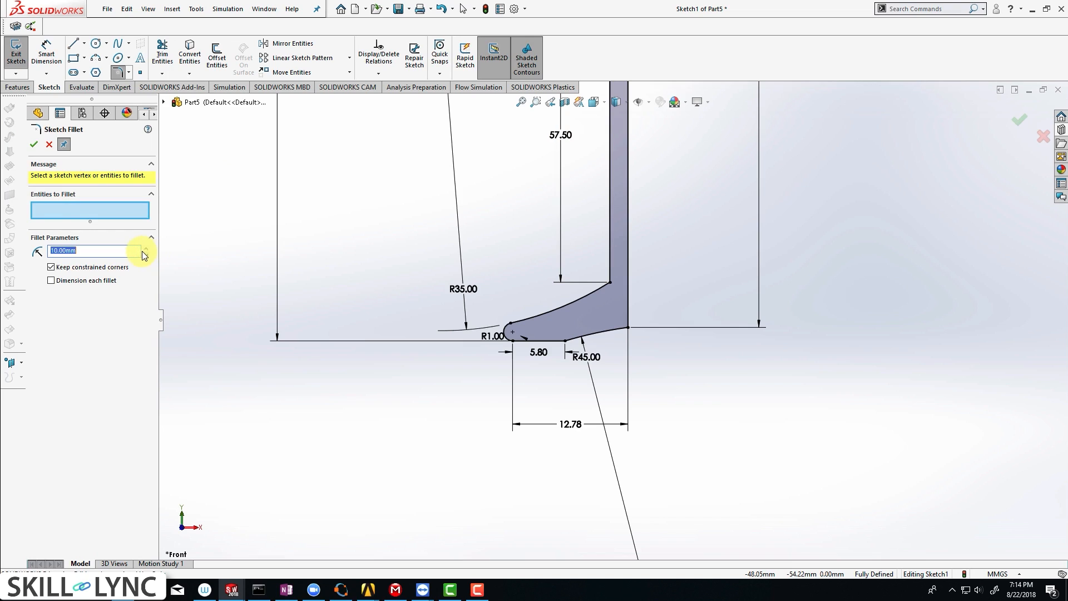
left_click(610, 283)
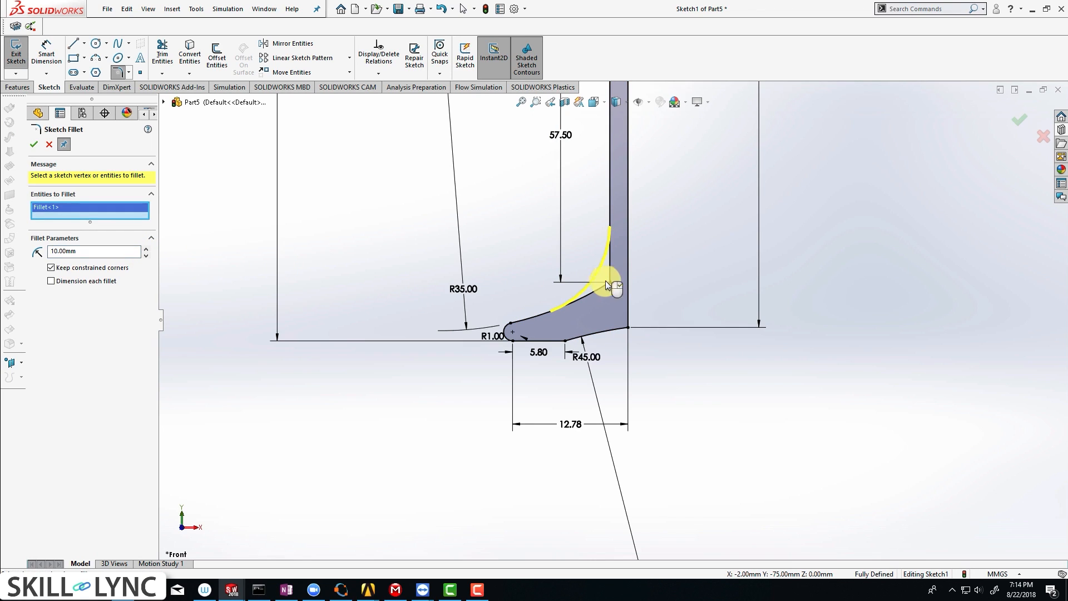
double_click(67, 251)
type("5")
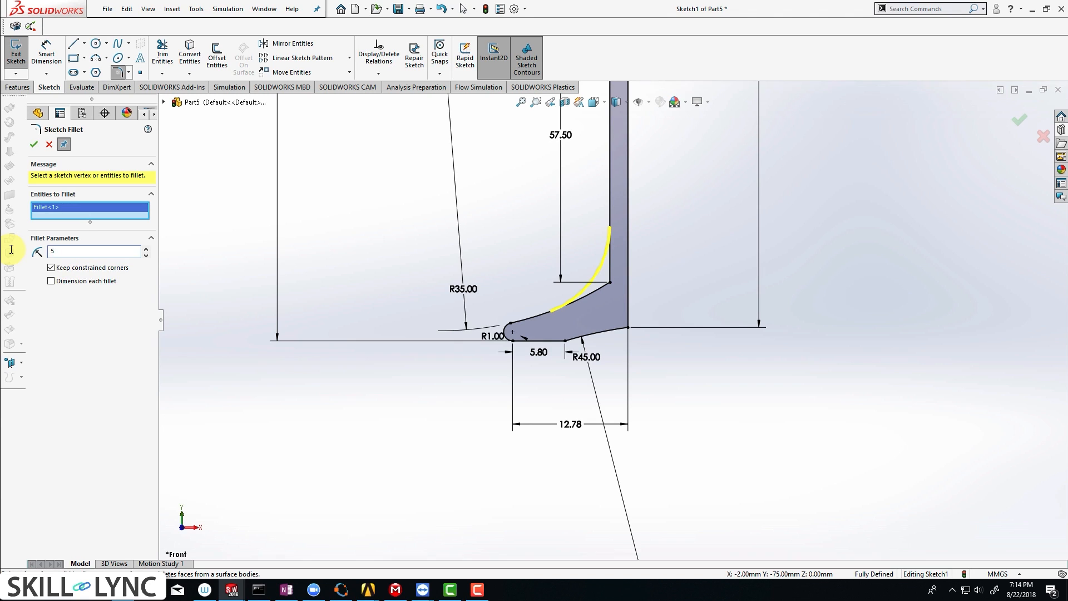
key("Return")
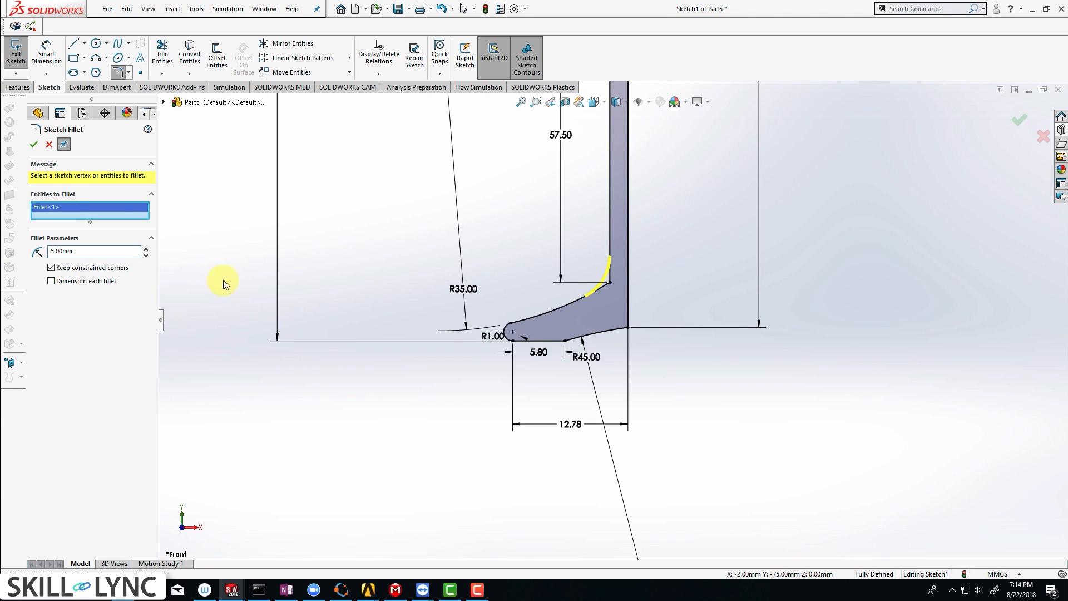
left_click(33, 146)
left_click(49, 145)
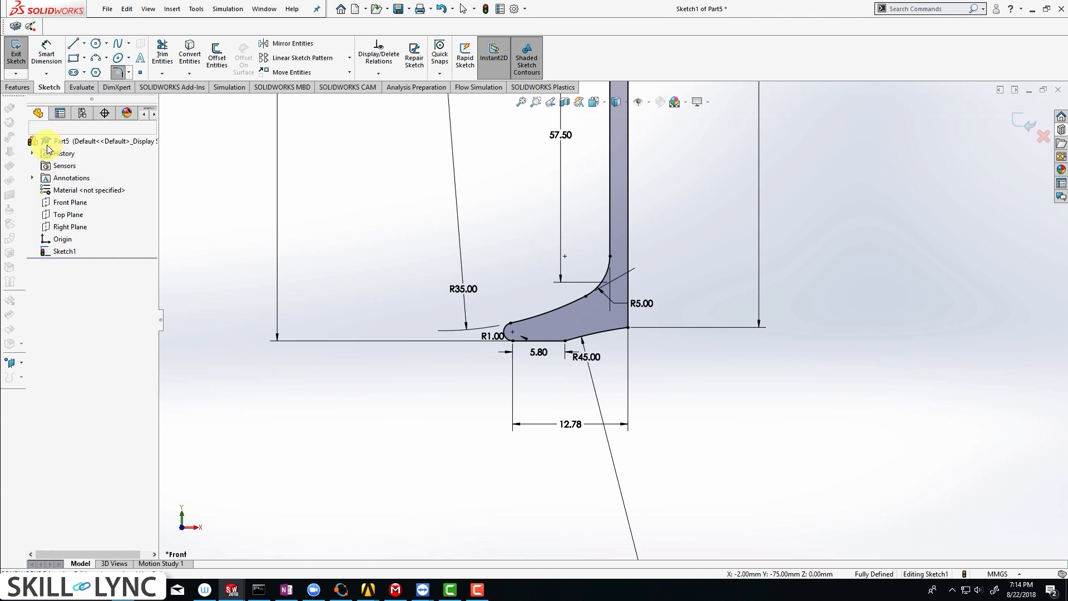
- Exit the sketch and revolve the profile into a solid about its long vertical line through the origin
key("f")
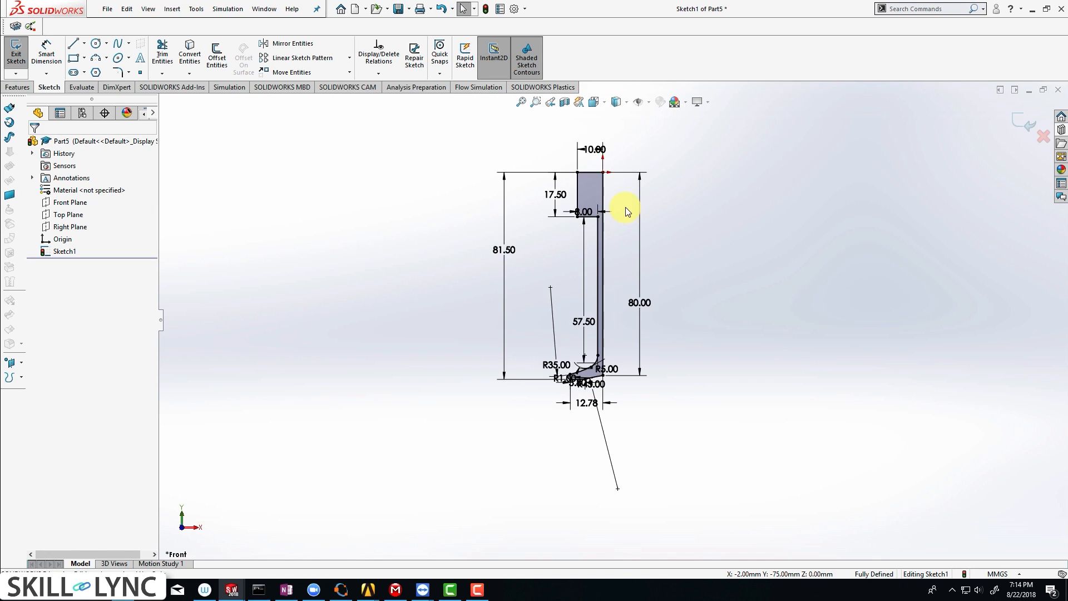
left_click(1023, 123)
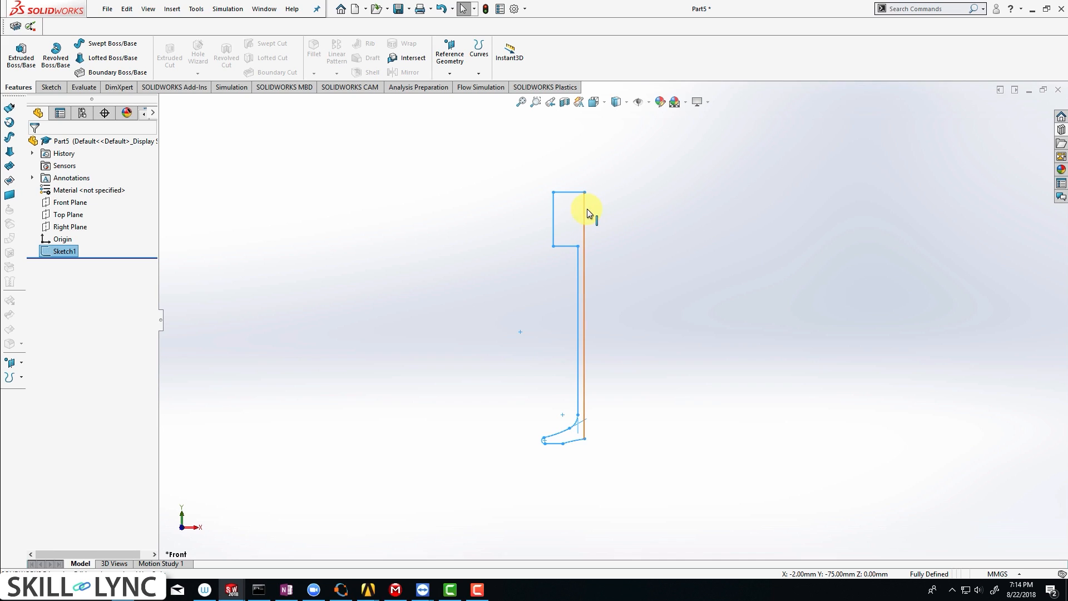
left_click(585, 213)
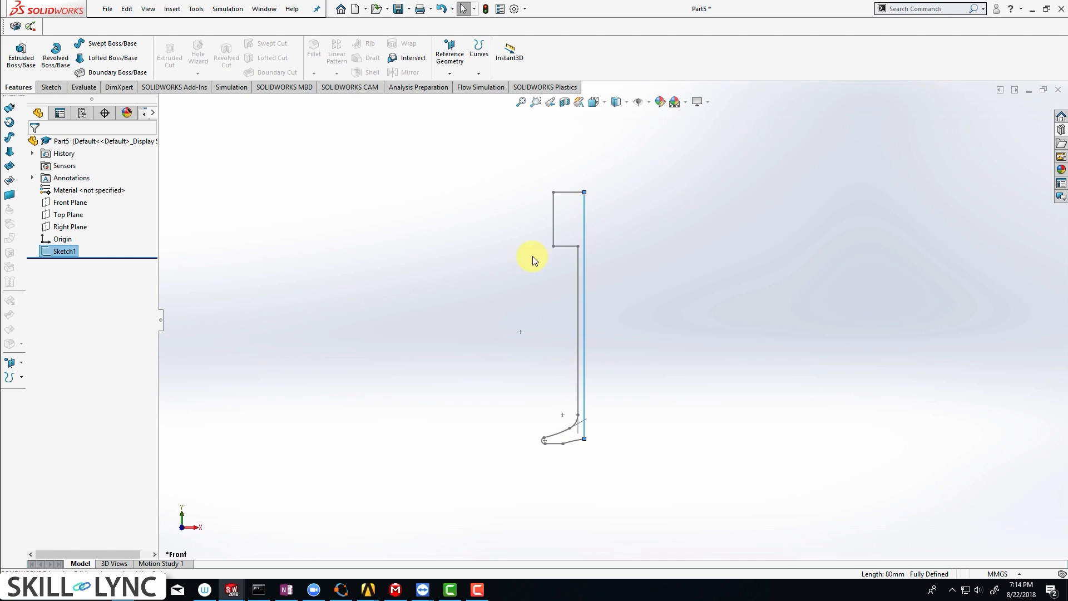
left_click(56, 66)
middle_click_drag(705, 378, 744, 329)
left_click(34, 145)
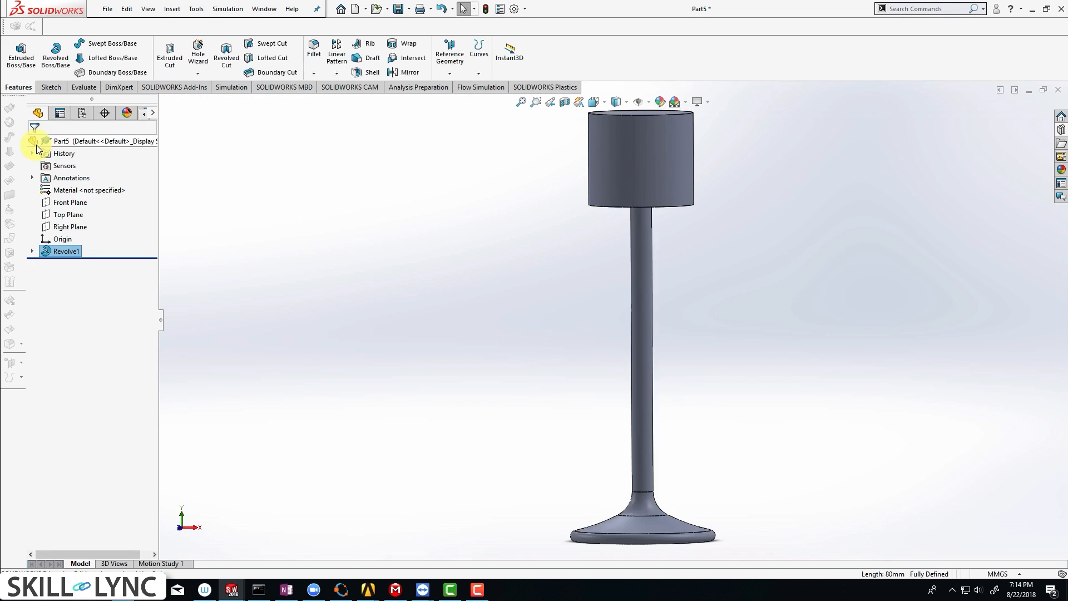
- Save the part as Valve_Engine in the MBD folder
scroll(610, 319, "up", 3)
middle_click_drag(602, 362, 663, 315)
scroll(663, 315, "up", 1)
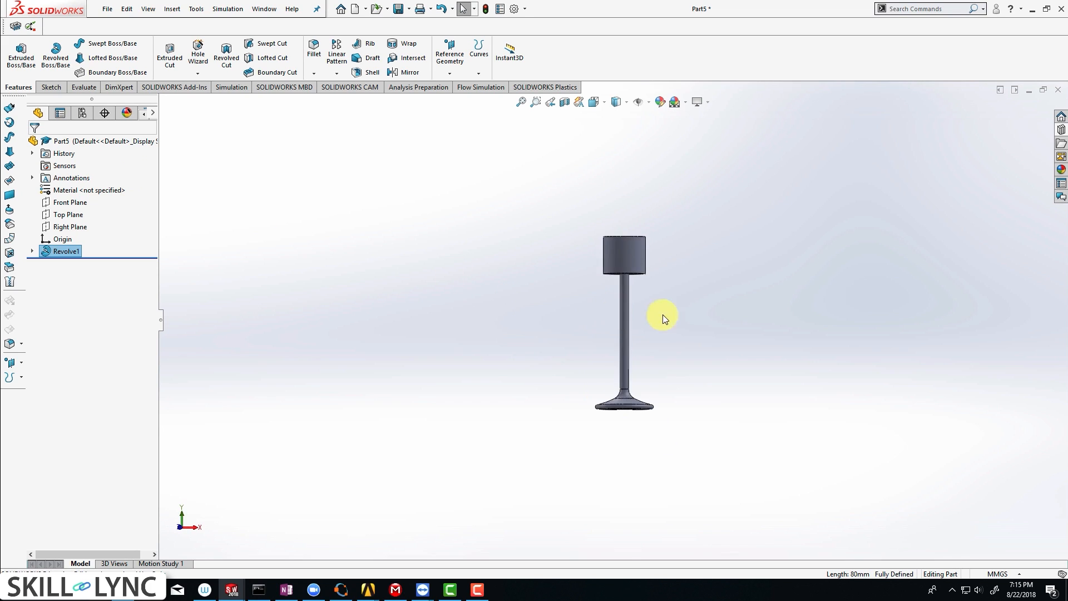
scroll(650, 321, "down", 4)
scroll(634, 319, "up", 2)
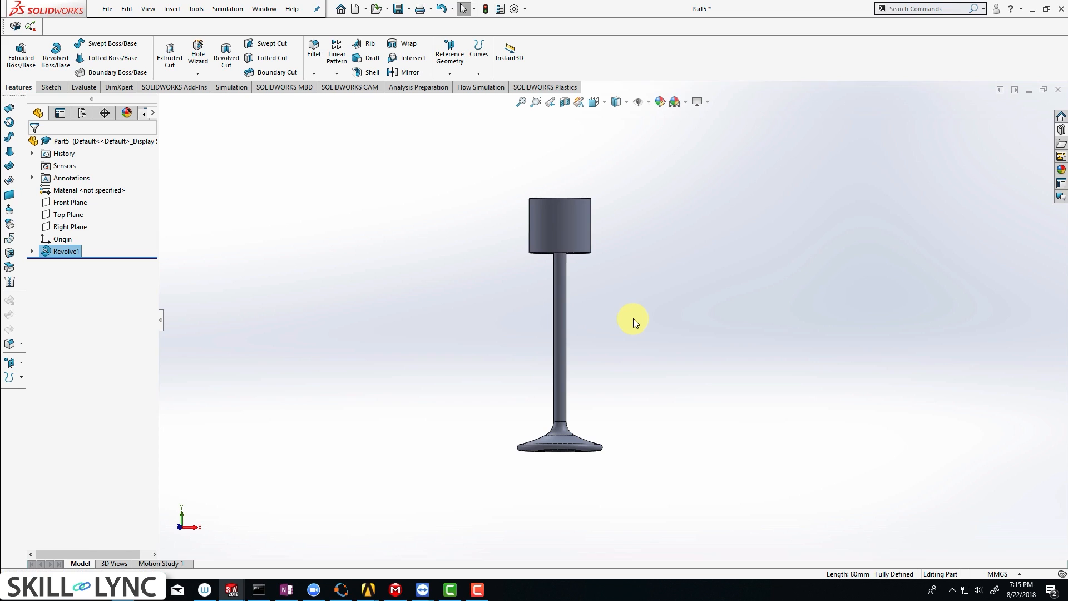
key("ctrl+s")
type("V")
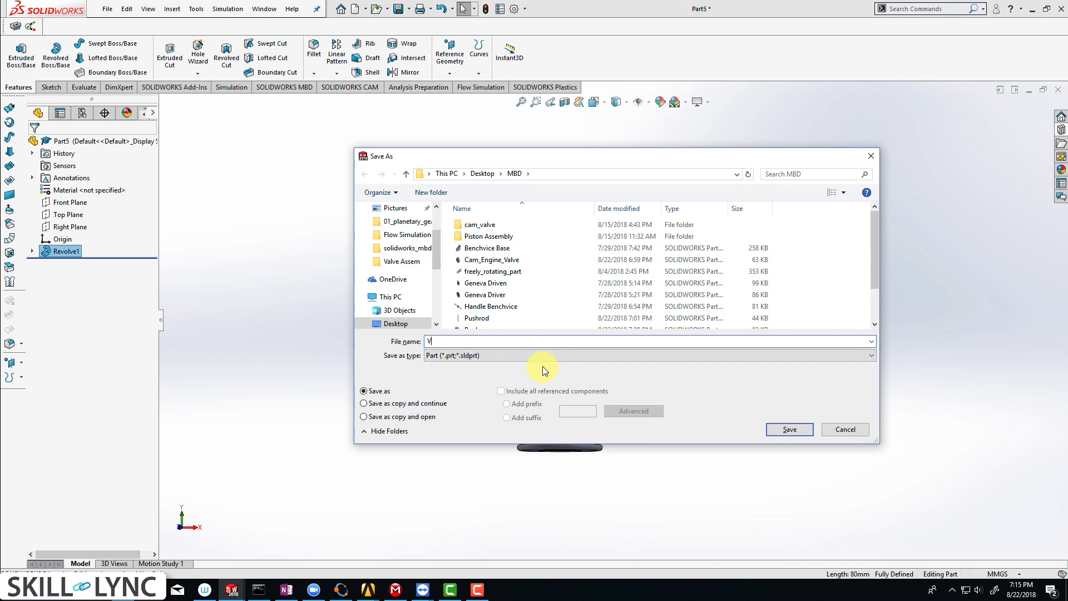
type("alve_Engine")
key("Return")
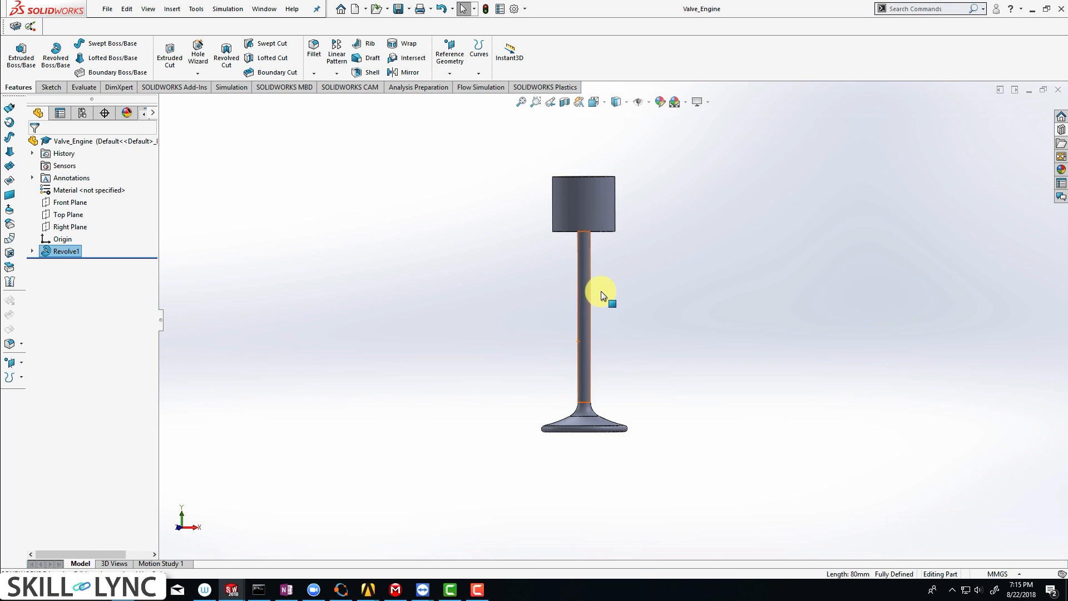
- Create a new part document and set its units to MMGS (millimeter, gram, second)
key("ctrl+n")
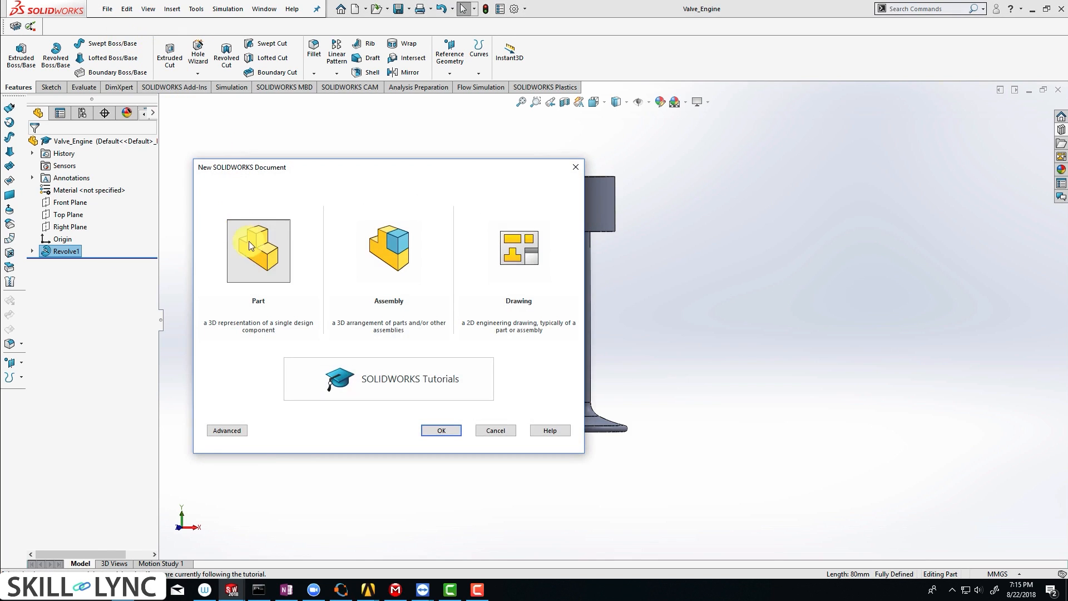
left_click(439, 432)
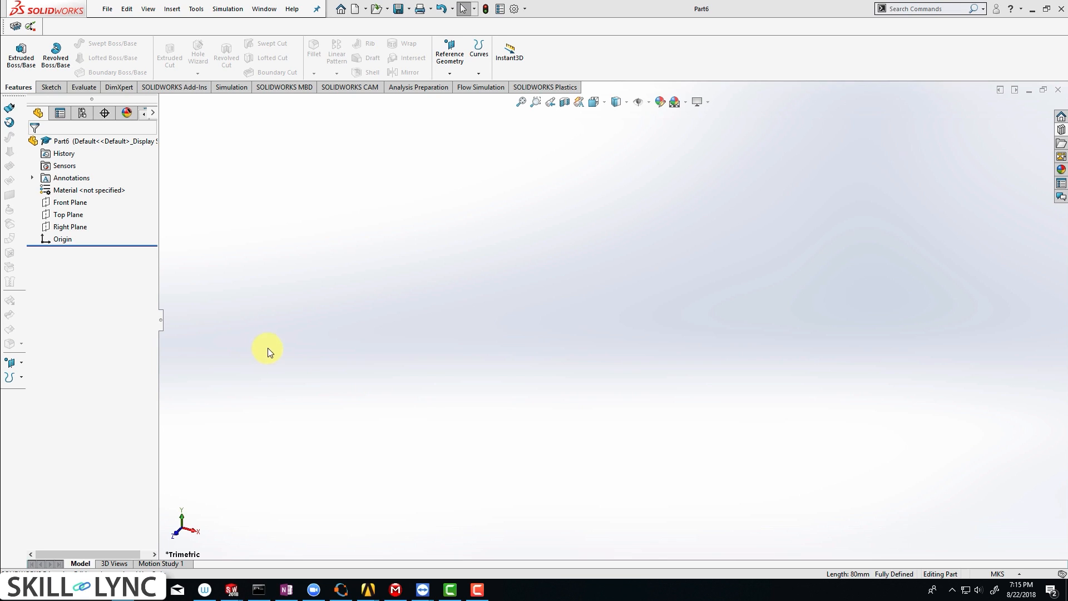
left_click(998, 574)
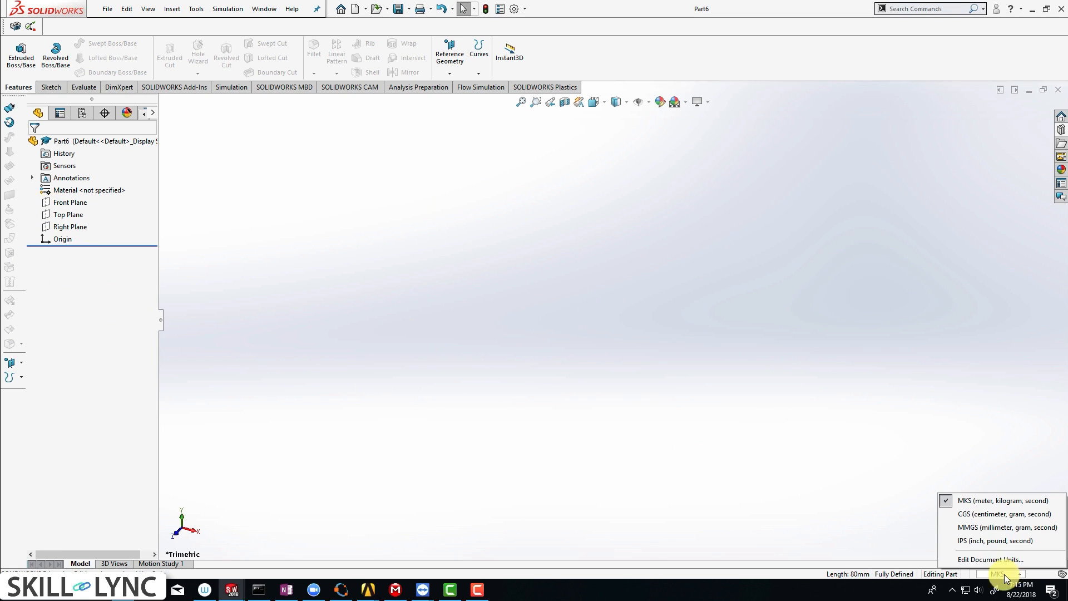
left_click(988, 528)
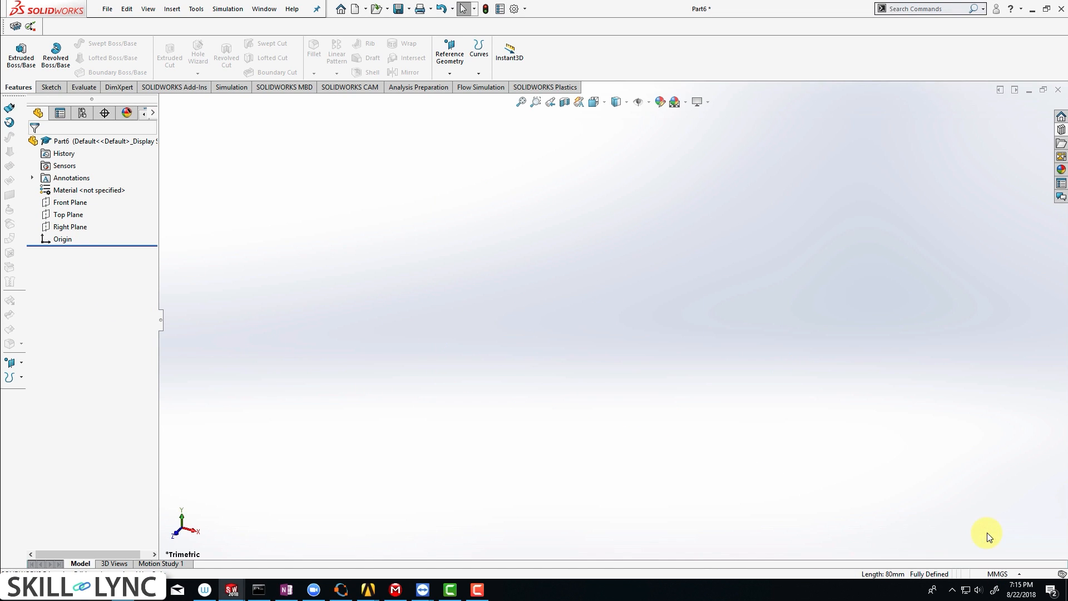
- Sketch a closed inverted-L profile beside the origin on the Front Plane, about 27 mm wide and 27 mm tall, with thin horizontal and vertical legs
left_click(76, 205)
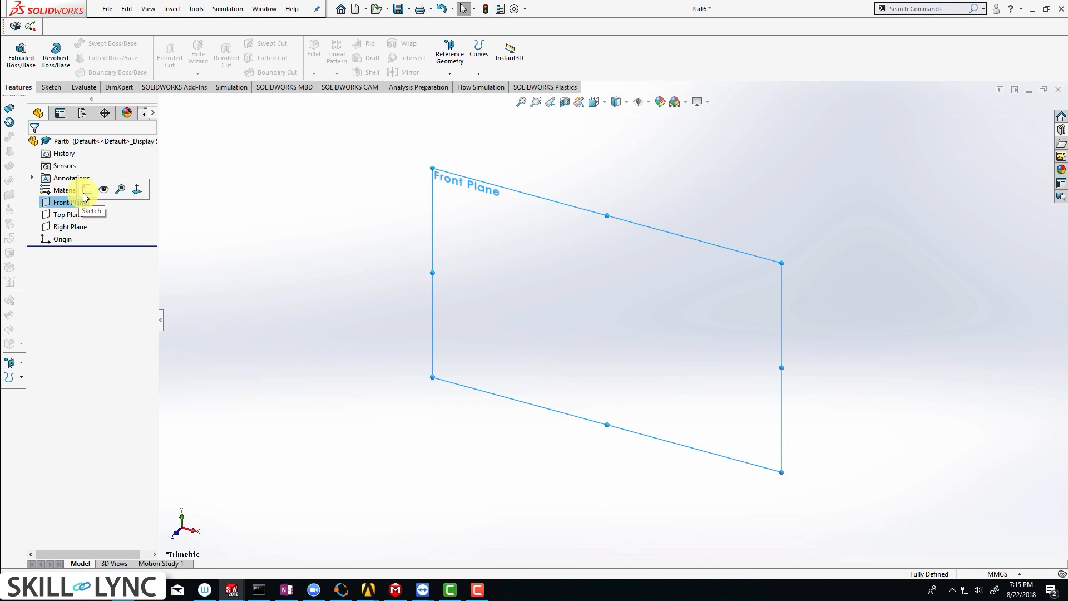
left_click(85, 192)
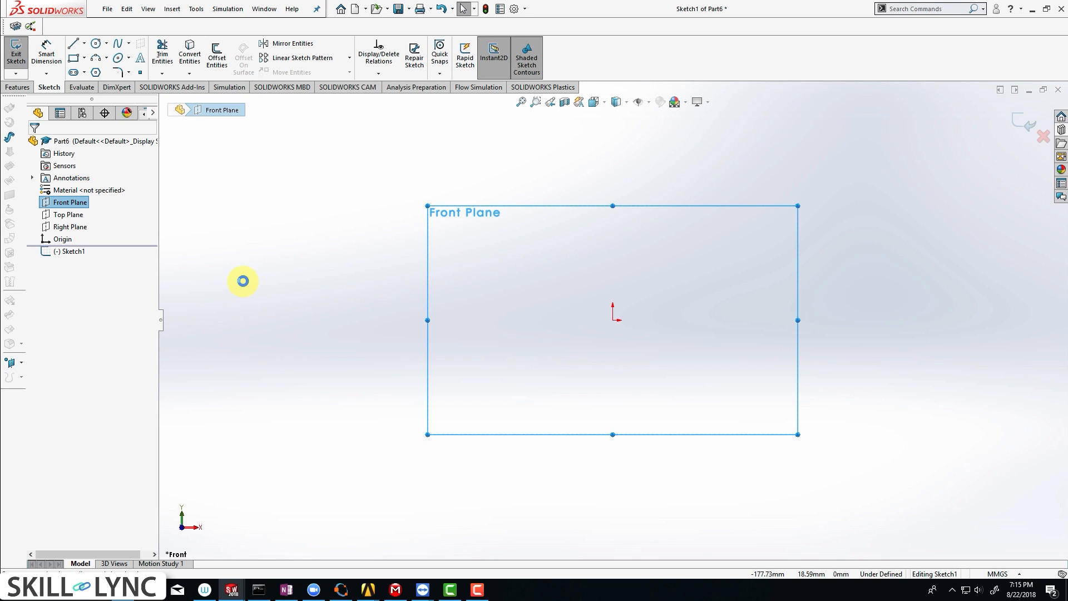
key("l")
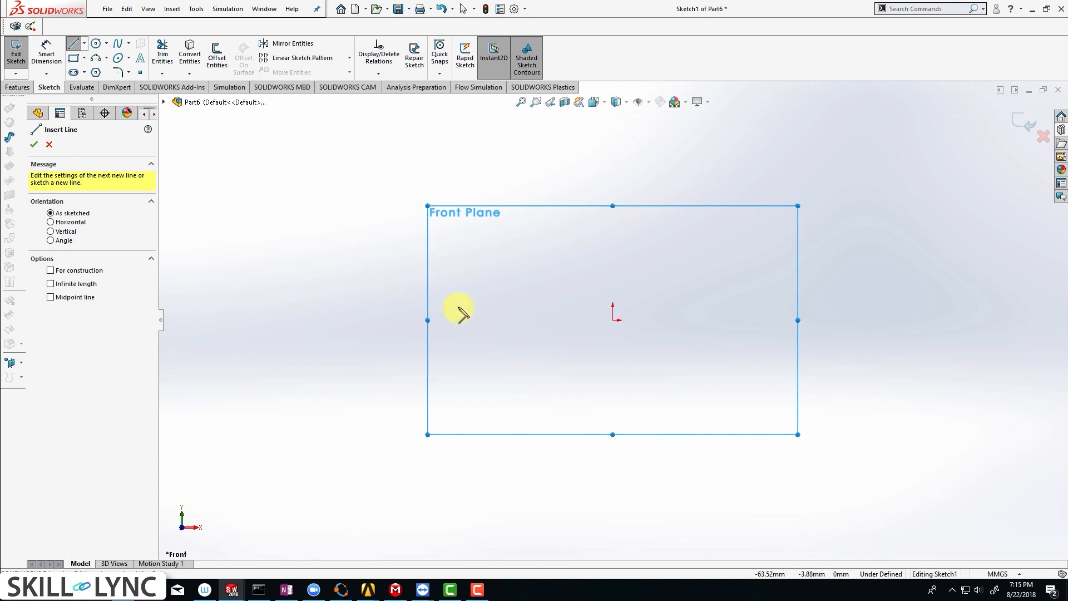
left_click(546, 319)
left_click(602, 320)
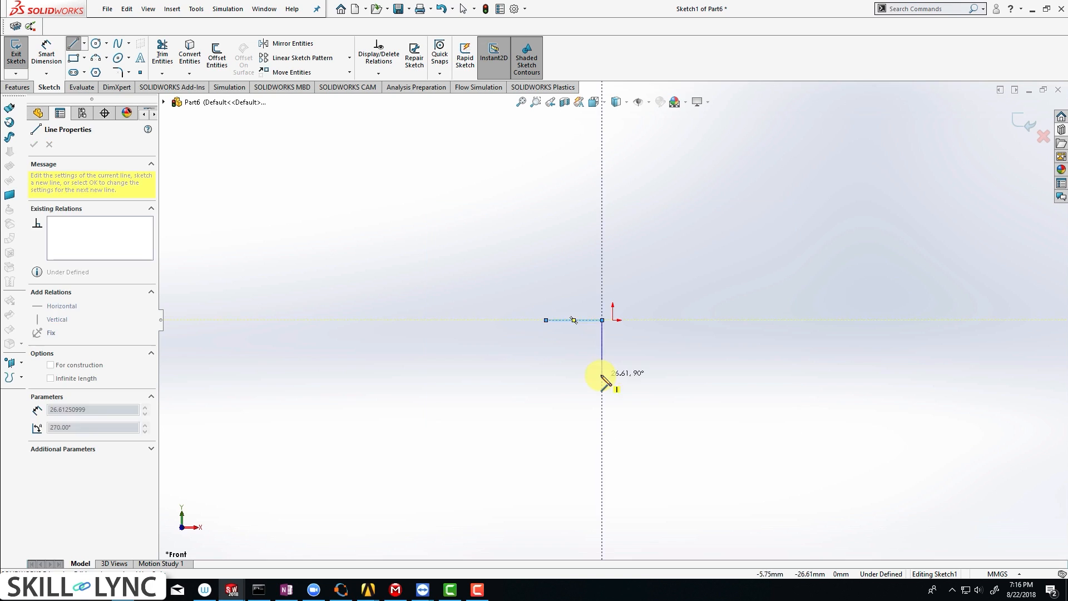
left_click(602, 376)
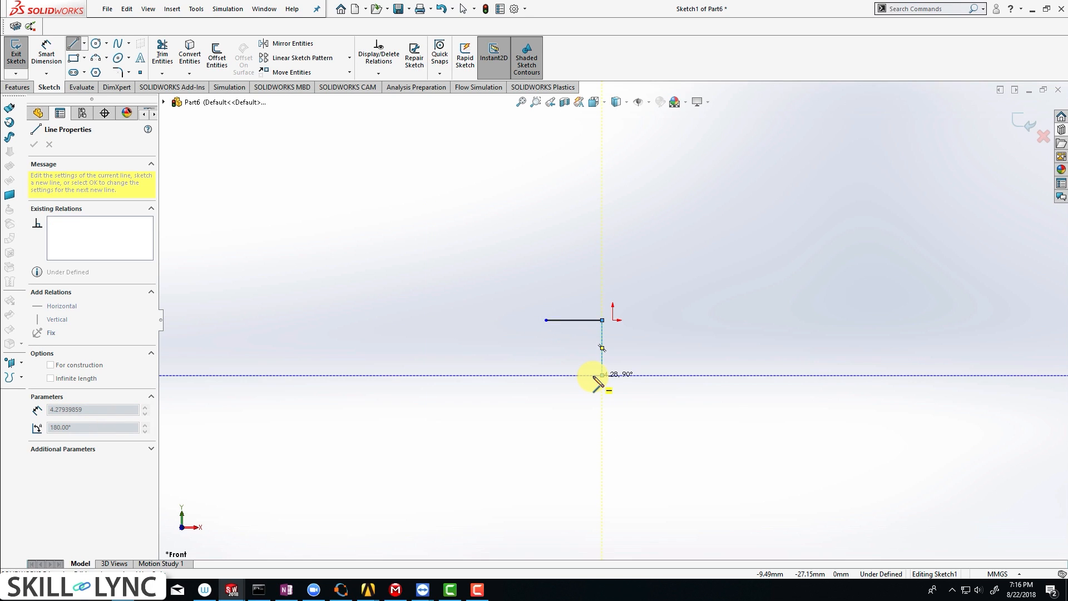
left_click(602, 375)
left_click(593, 375)
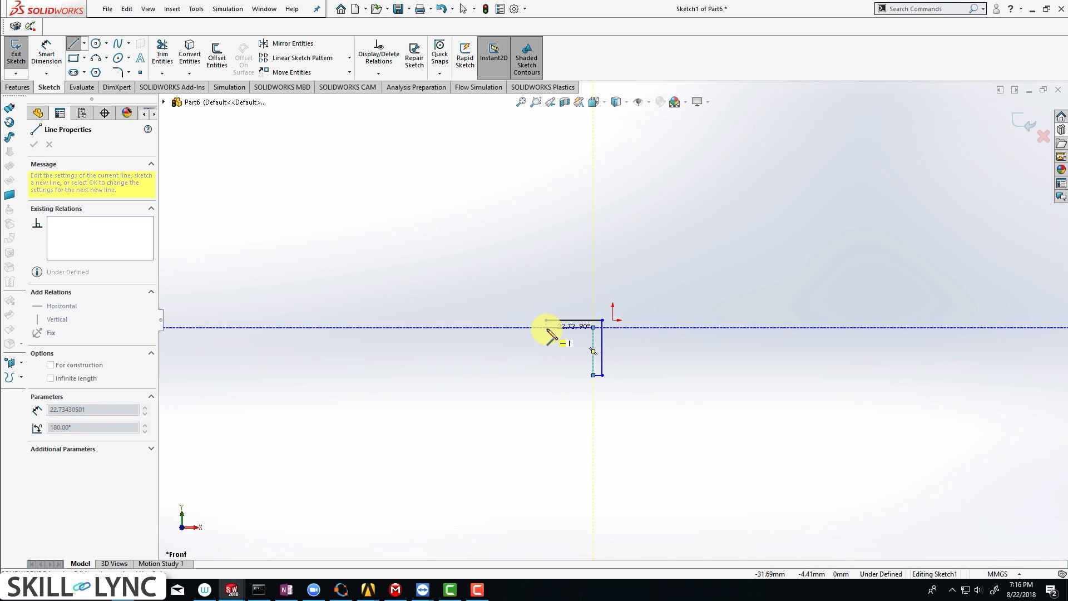
left_click(548, 328)
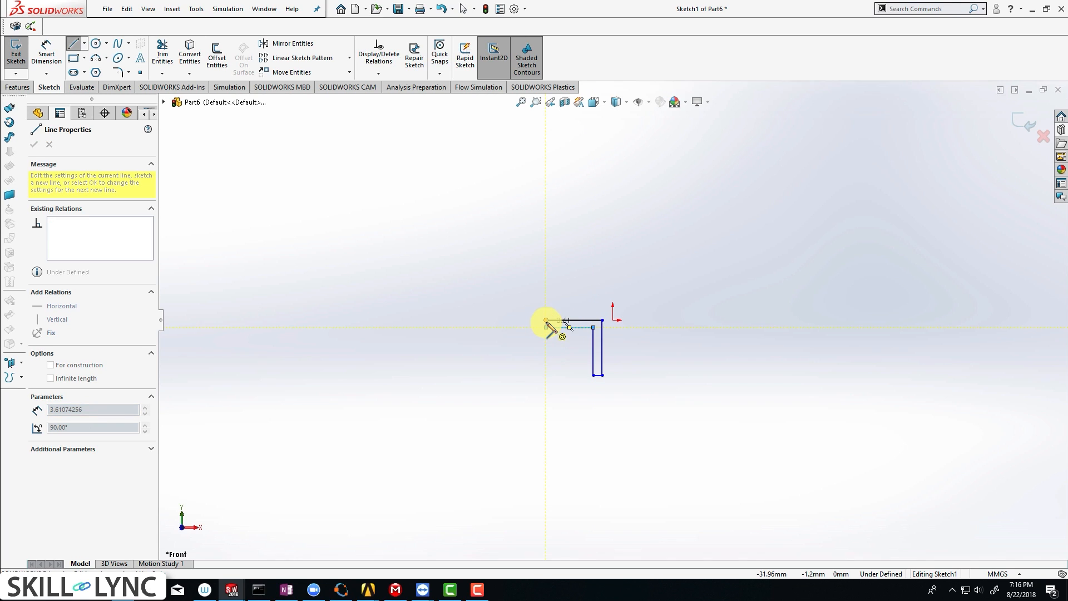
left_click(547, 322)
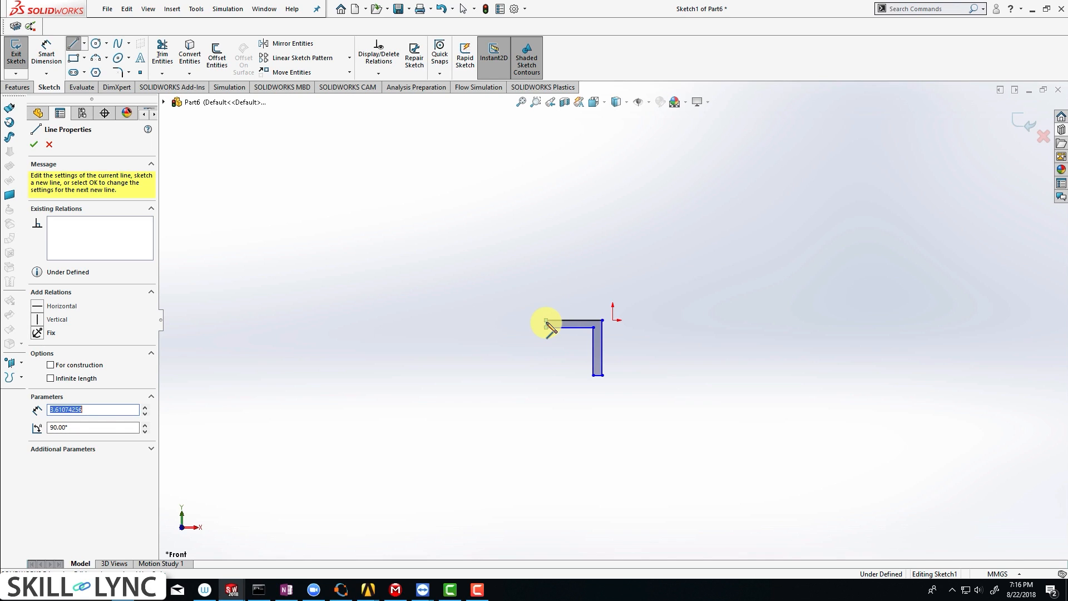
key("Escape")
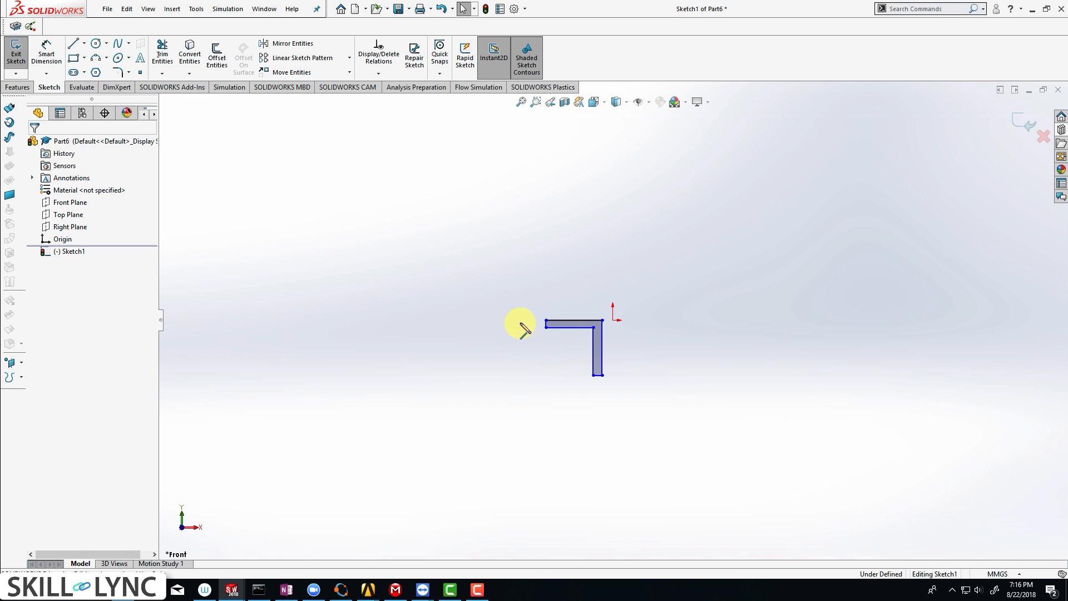
- Dimension the profile's top horizontal line and set its length to 10.5 mm
scroll(640, 328, "down", 3)
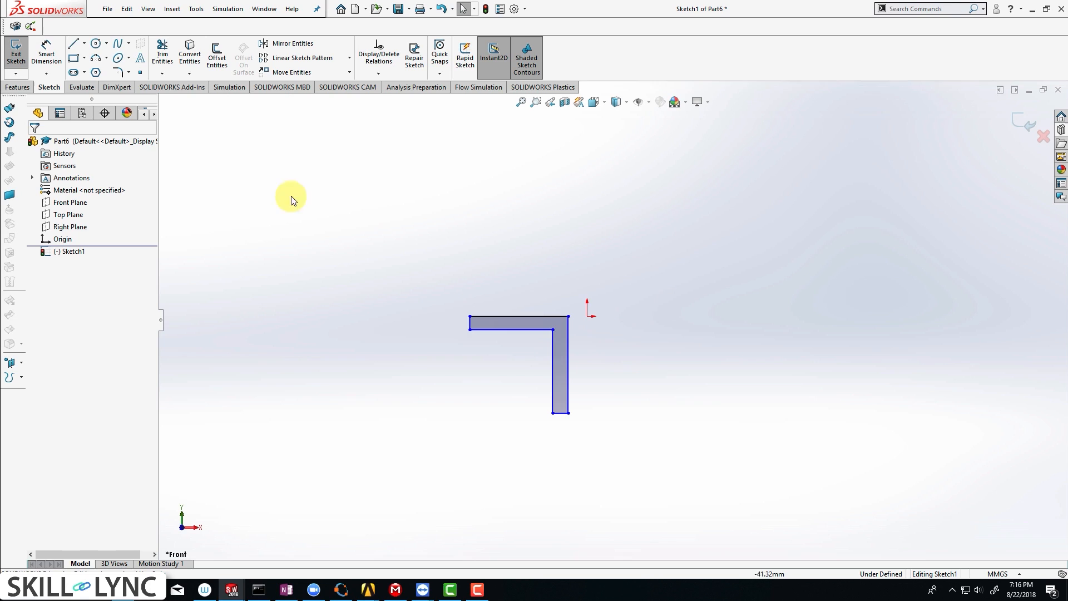
left_click(46, 53)
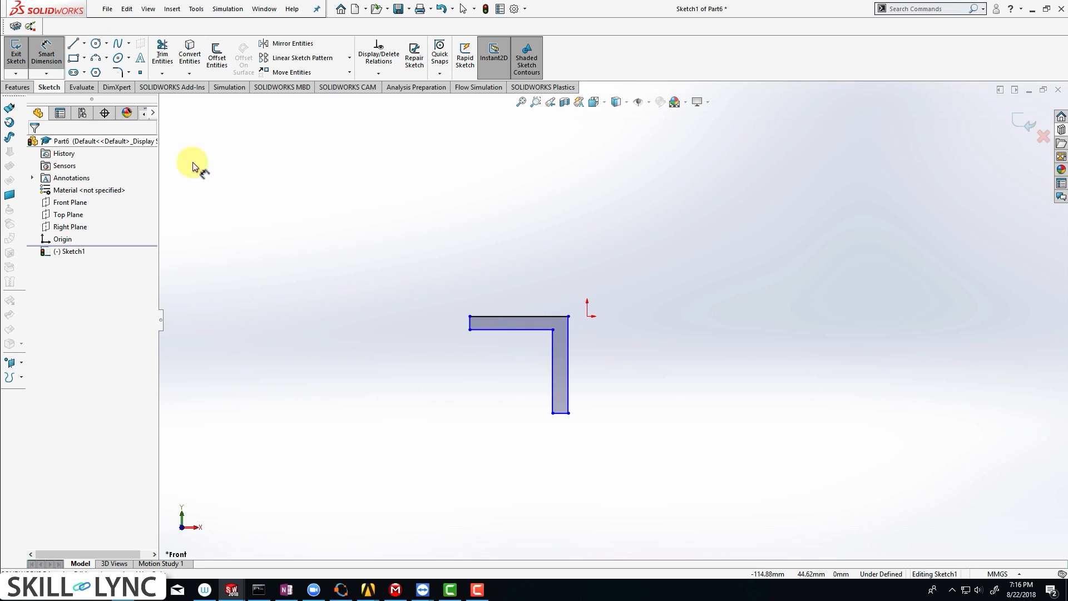
left_click(518, 316)
left_click(513, 297)
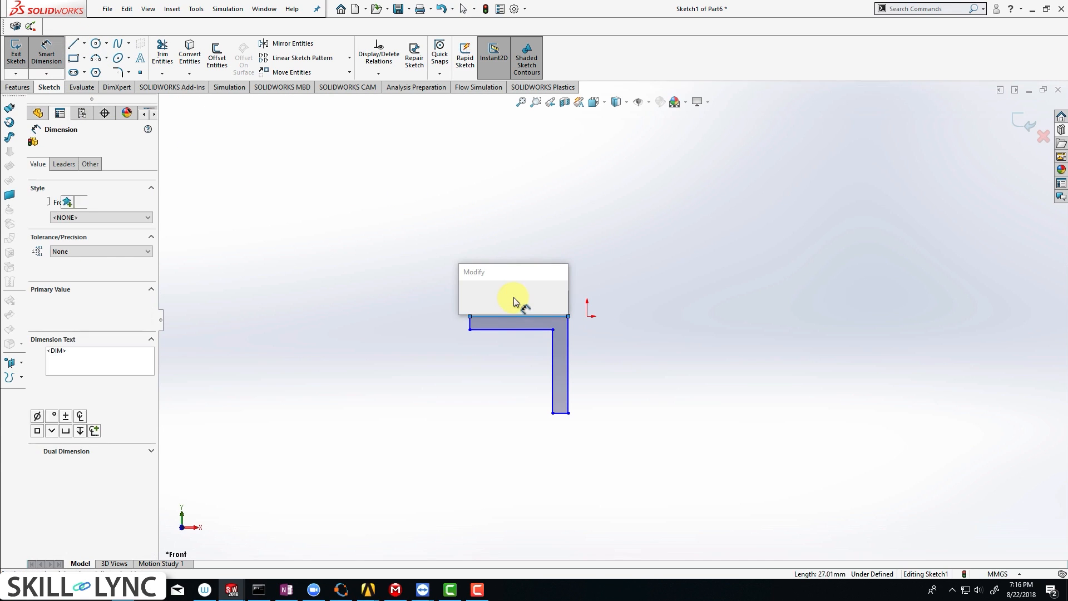
type("10.5")
key("Return")
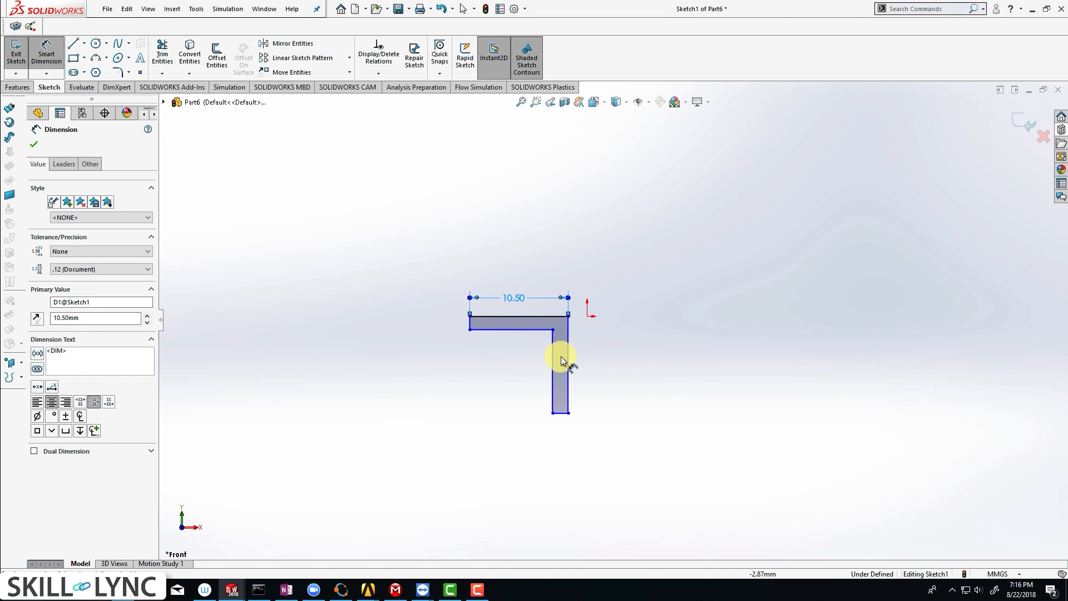
- Dimension the inner vertical line of the vertical leg and set its length to 10 mm
left_click(552, 370)
left_click(538, 372)
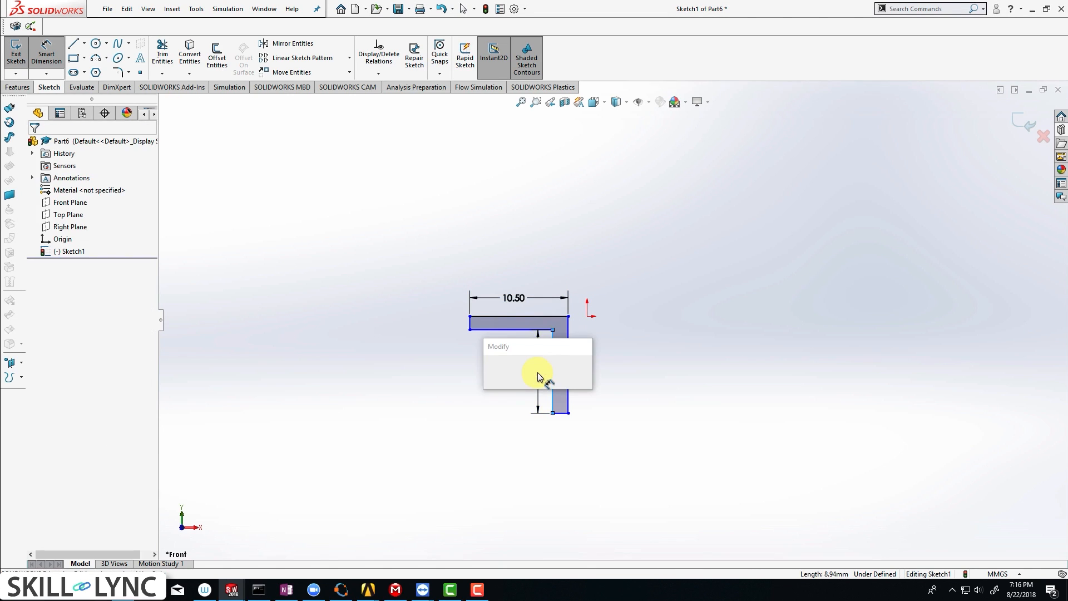
type("10mm")
key("Return")
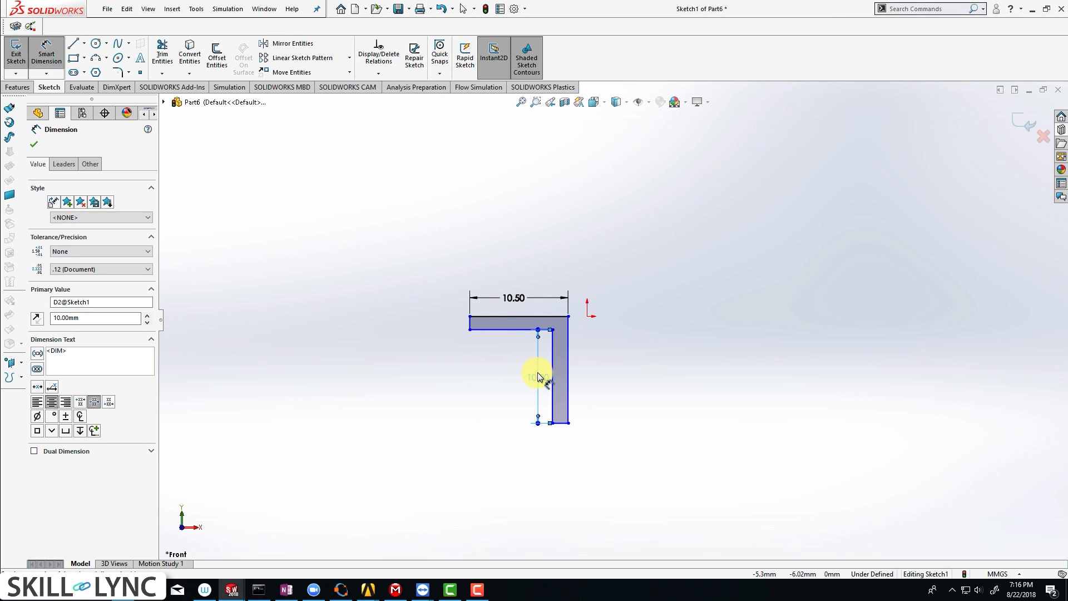
- Dimension the short edge at the outer end of the horizontal leg and set its thickness to 0.5 mm
left_click(470, 327)
scroll(478, 328, "down", 3)
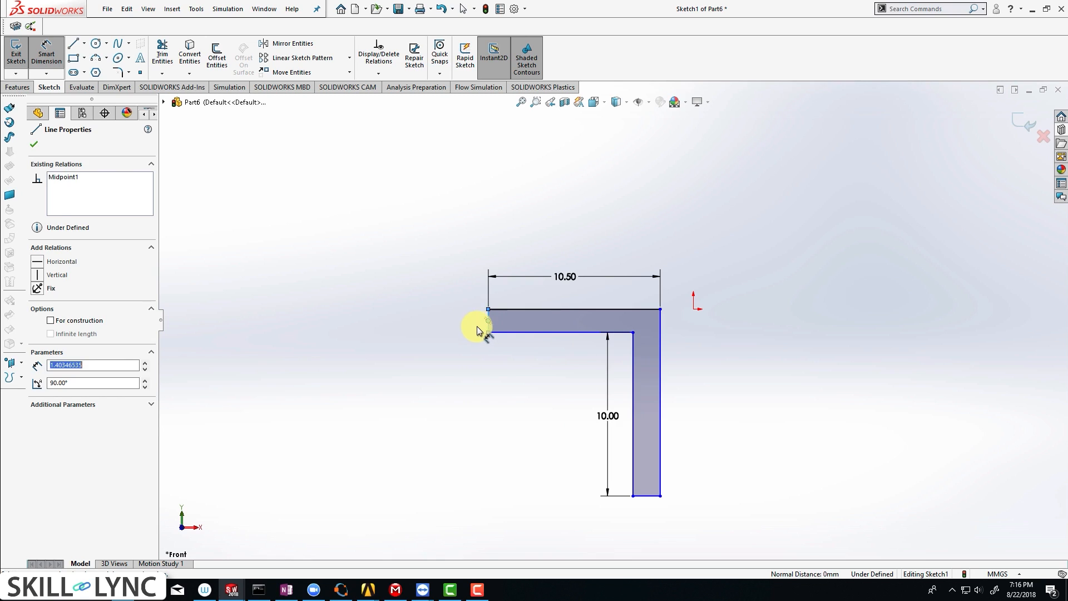
key("Escape")
scroll(503, 328, "down", 5)
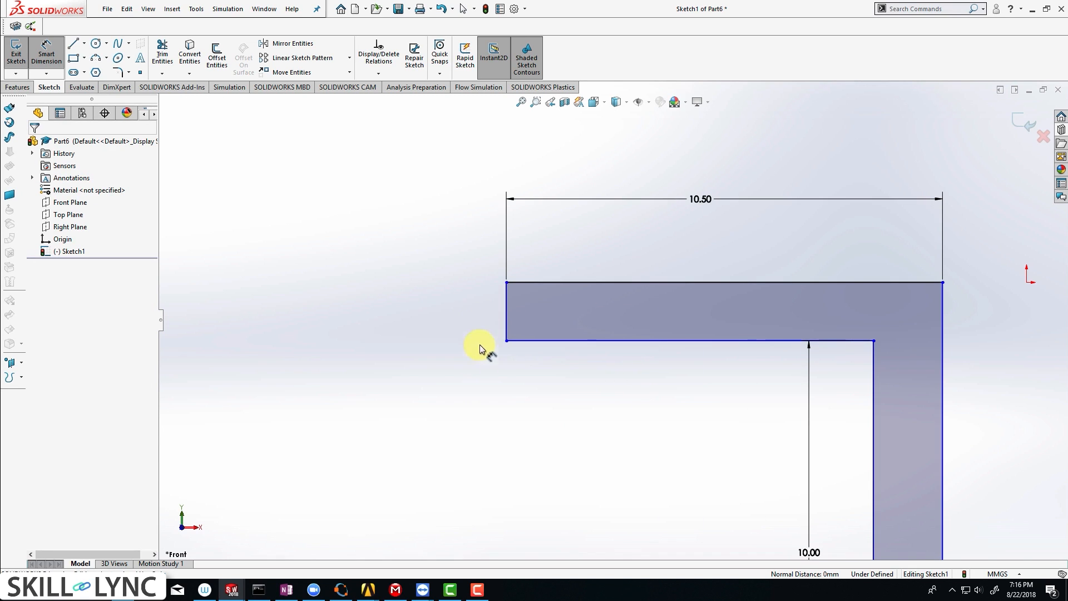
left_click(507, 326)
left_click(487, 321)
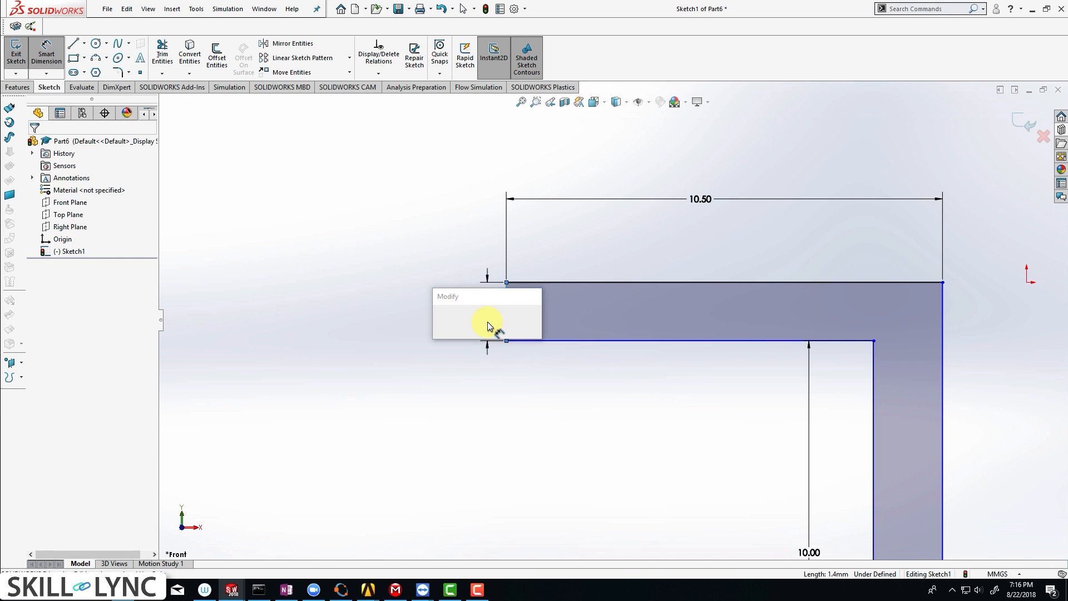
type("0.5mm")
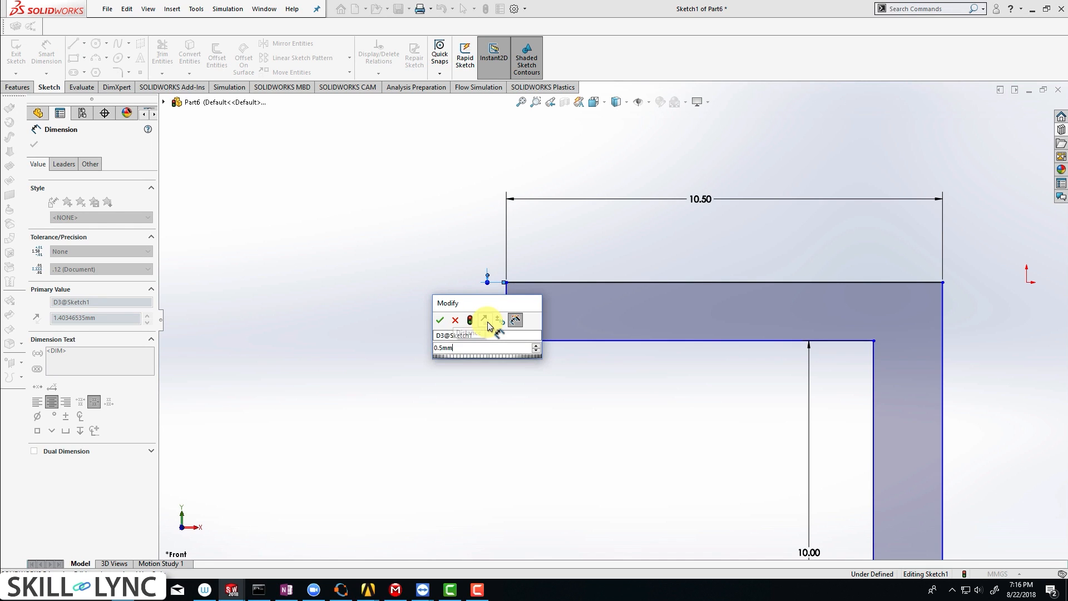
key("Return")
- Dimension the bottom edge of the vertical leg and set its width to 0.5 mm
scroll(557, 351, "up", 5)
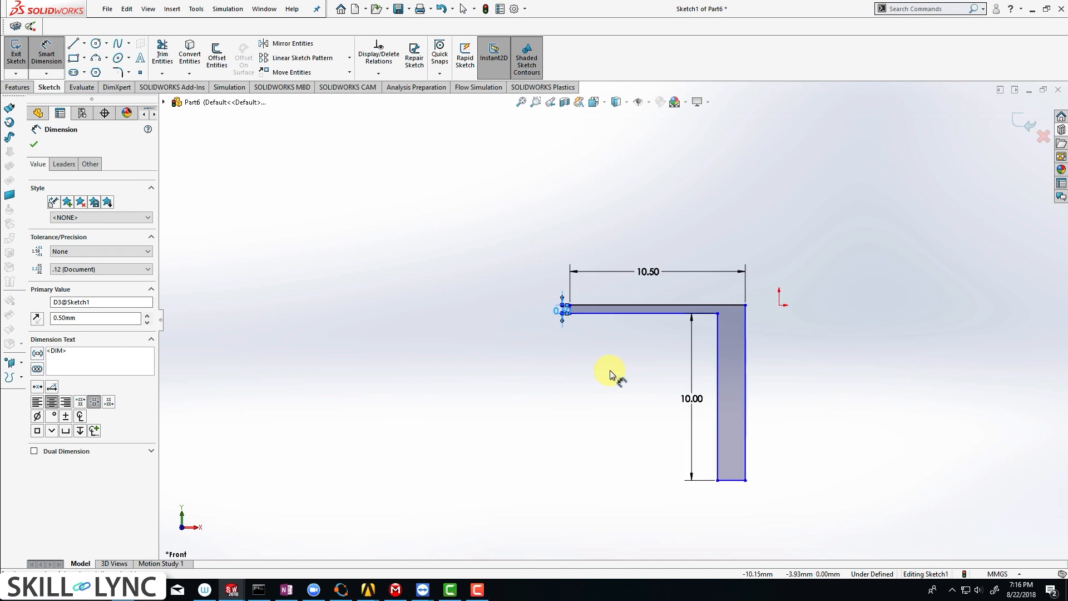
scroll(668, 362, "down", 12)
left_click(660, 430)
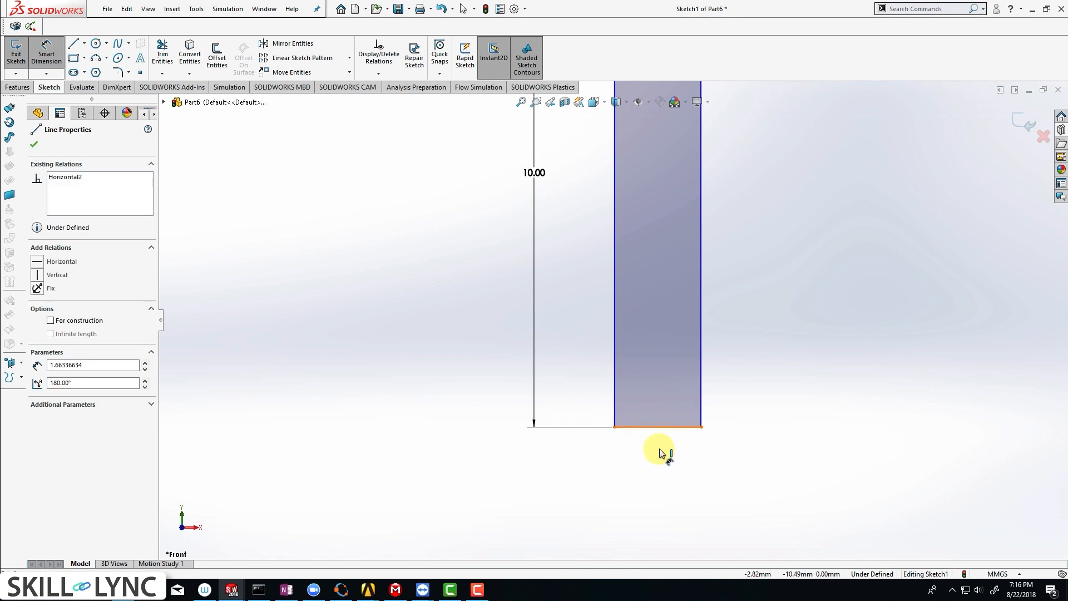
left_click(616, 412)
type("0.5mm")
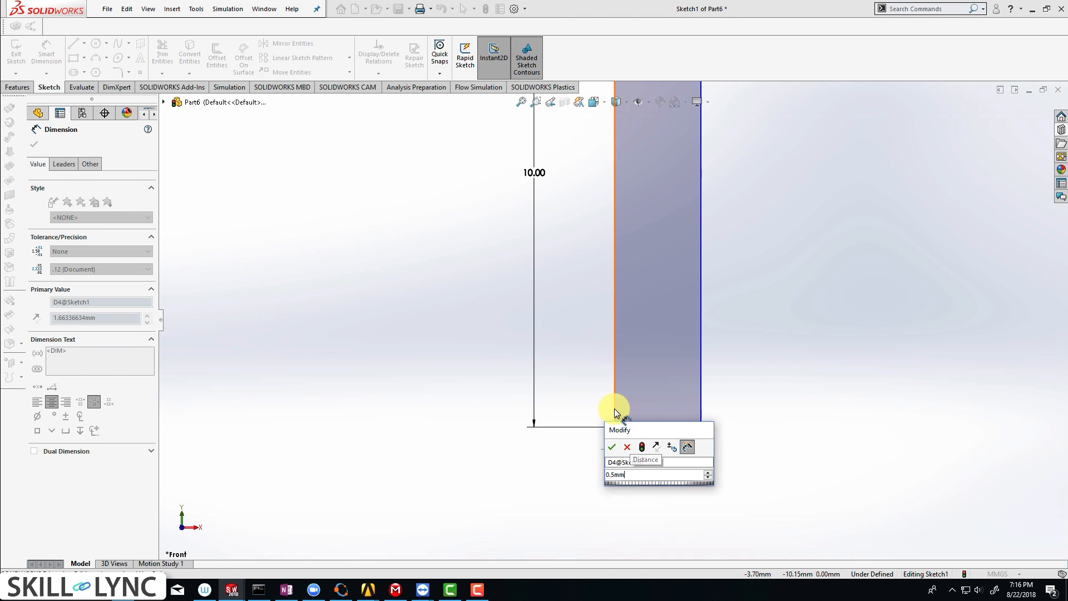
key("Return")
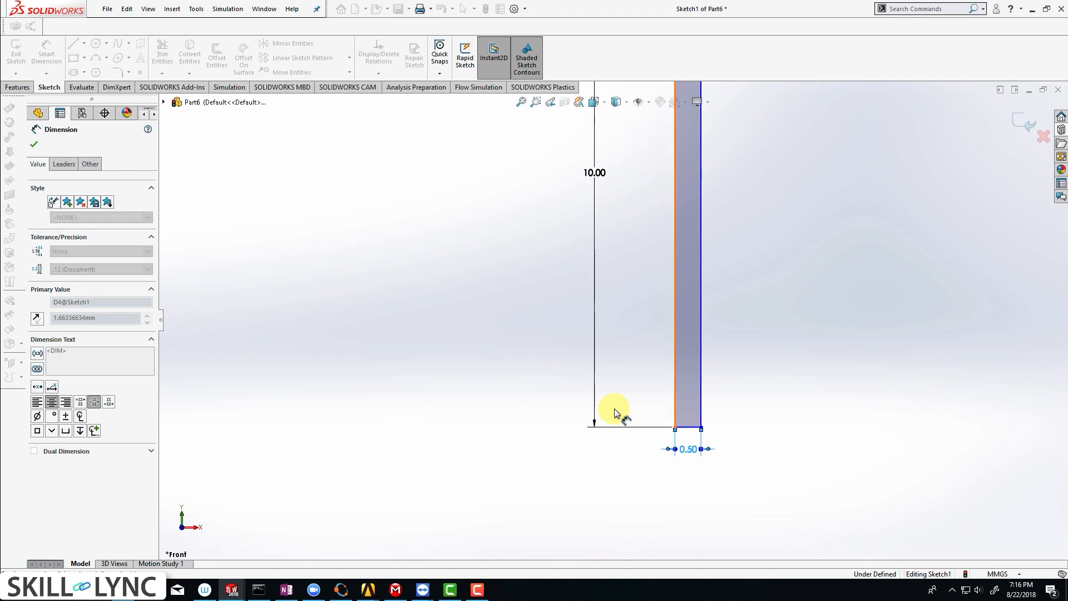
- Dimension the horizontal distance between the origin and the profile's nearest upper corner and set it to 2 mm
scroll(667, 323, "up", 5)
scroll(662, 231, "down", 5)
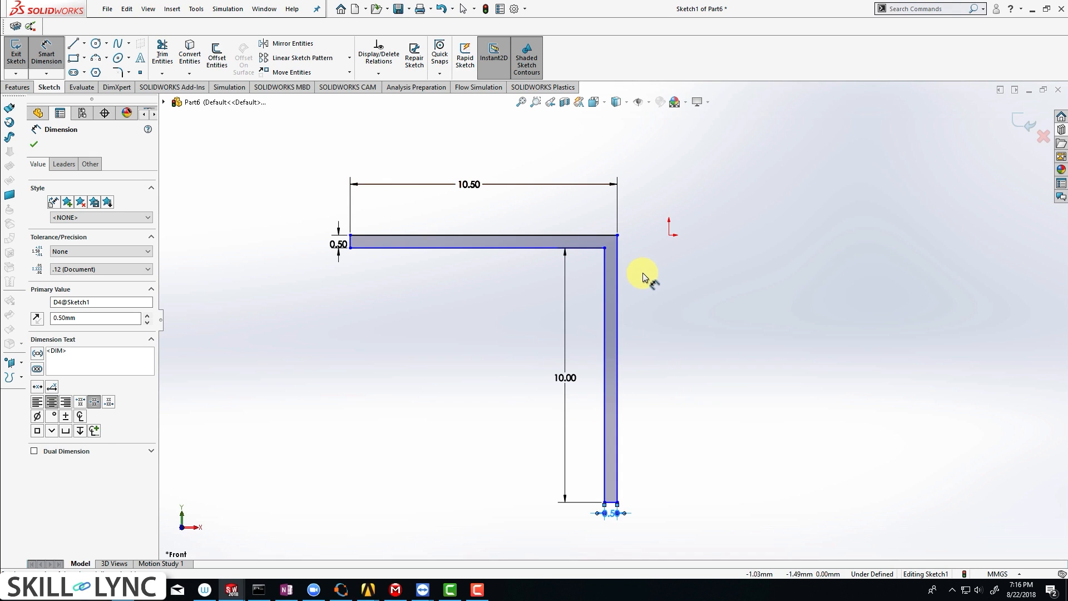
left_click(669, 238)
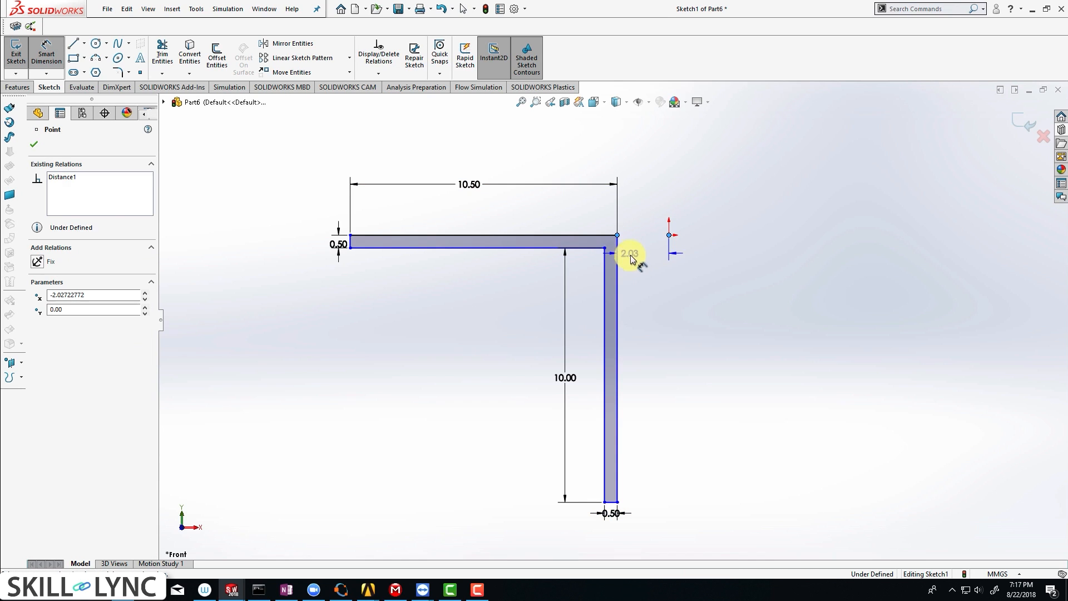
left_click(643, 265)
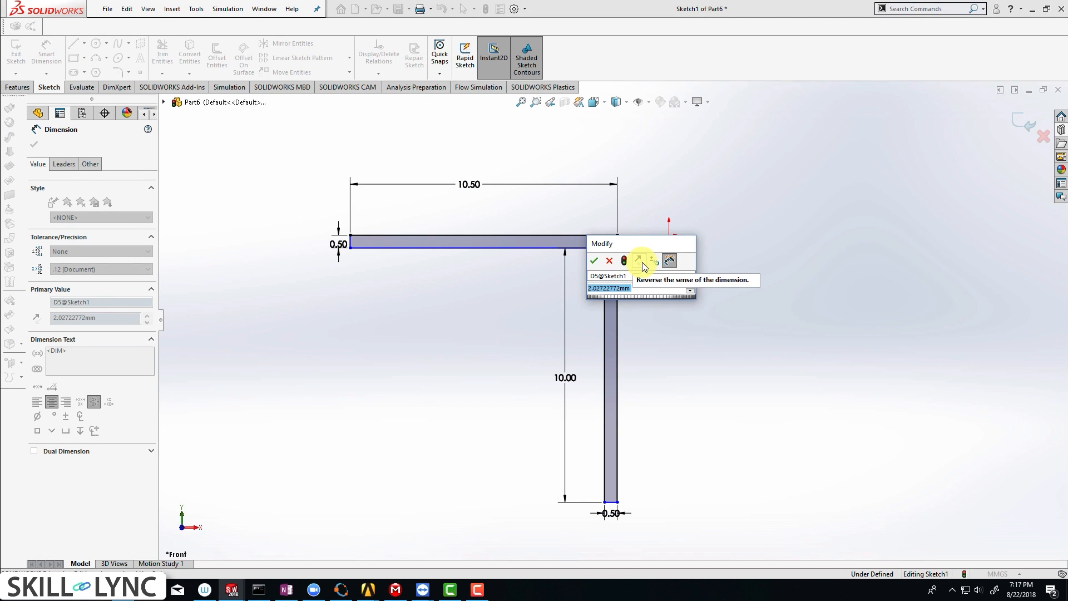
type("2")
key("Return")
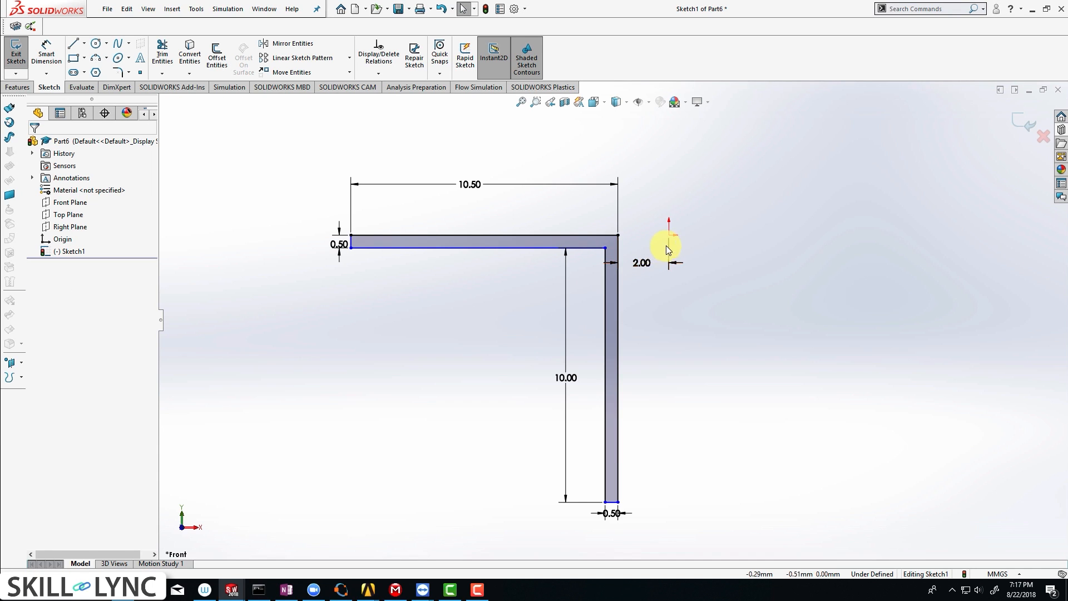
- Add a horizontal relation between the origin and the profile's nearest upper corner
left_click(669, 234)
left_click(617, 235, "ctrl")
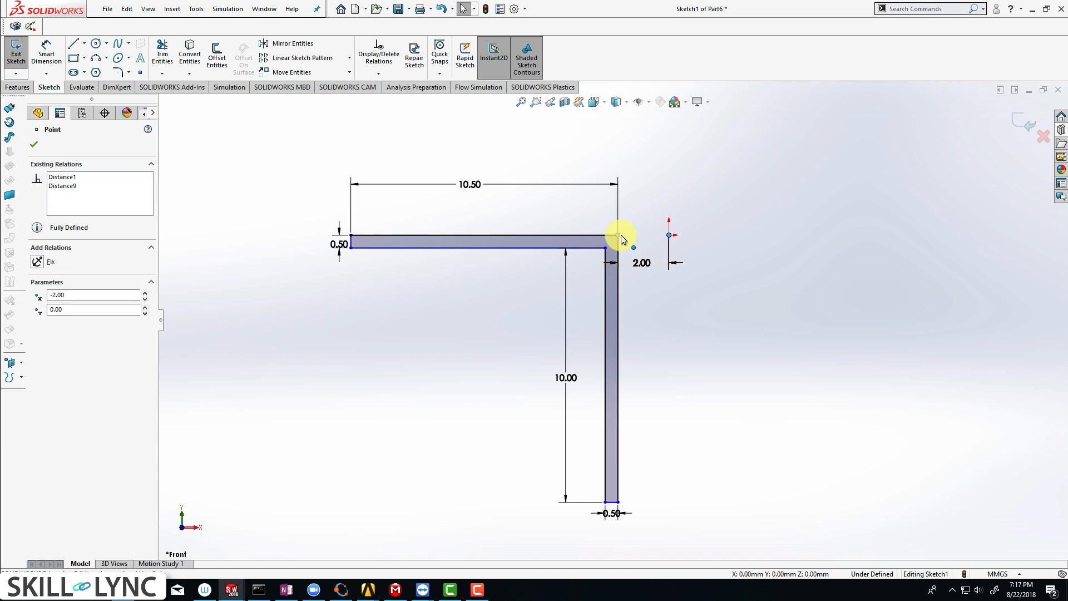
left_click(653, 194)
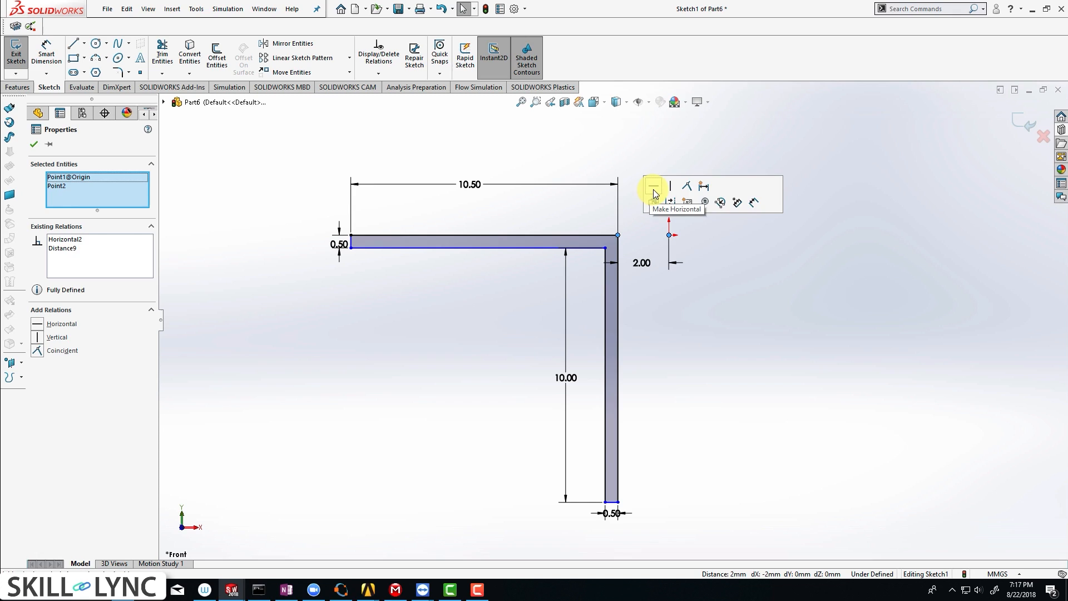
left_click(659, 330)
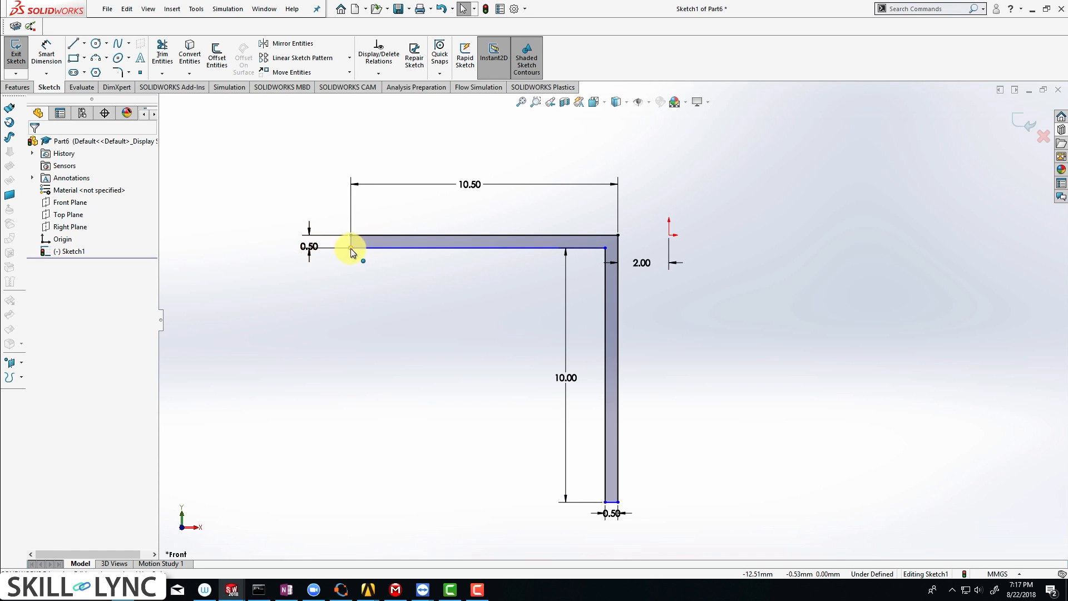
- Add a vertical relation to the short edge at the outer end of the profile's horizontal leg
left_click(350, 247)
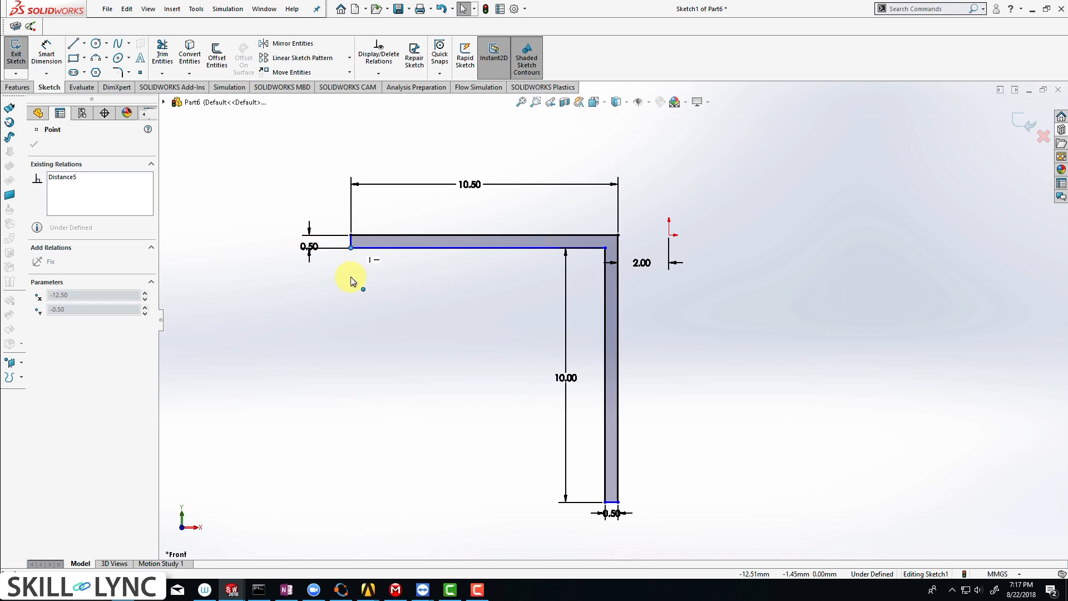
left_click(344, 311)
scroll(365, 246, "down", 6)
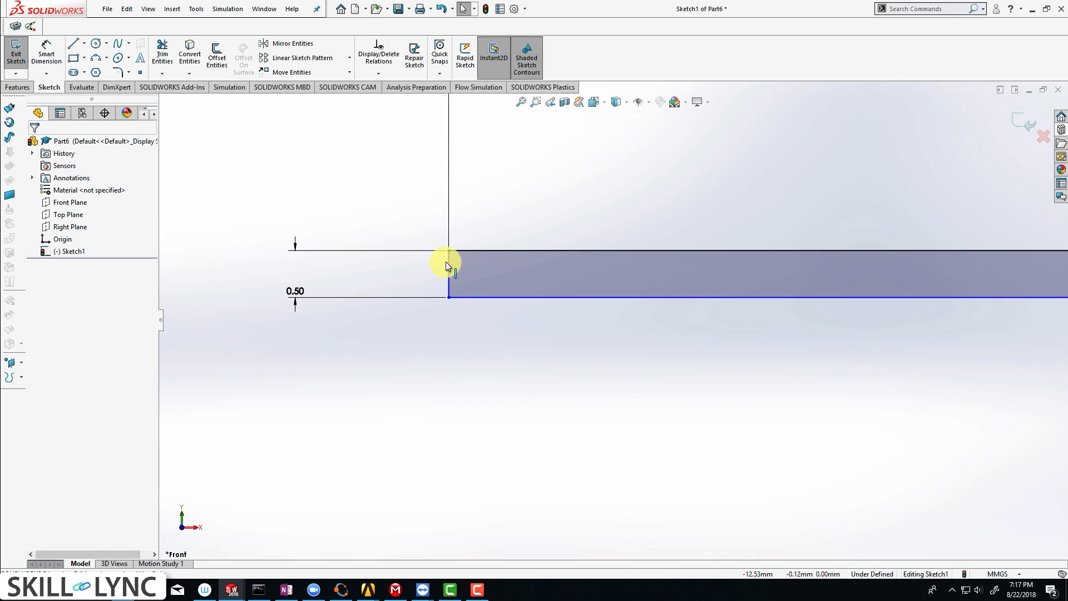
left_click(448, 277)
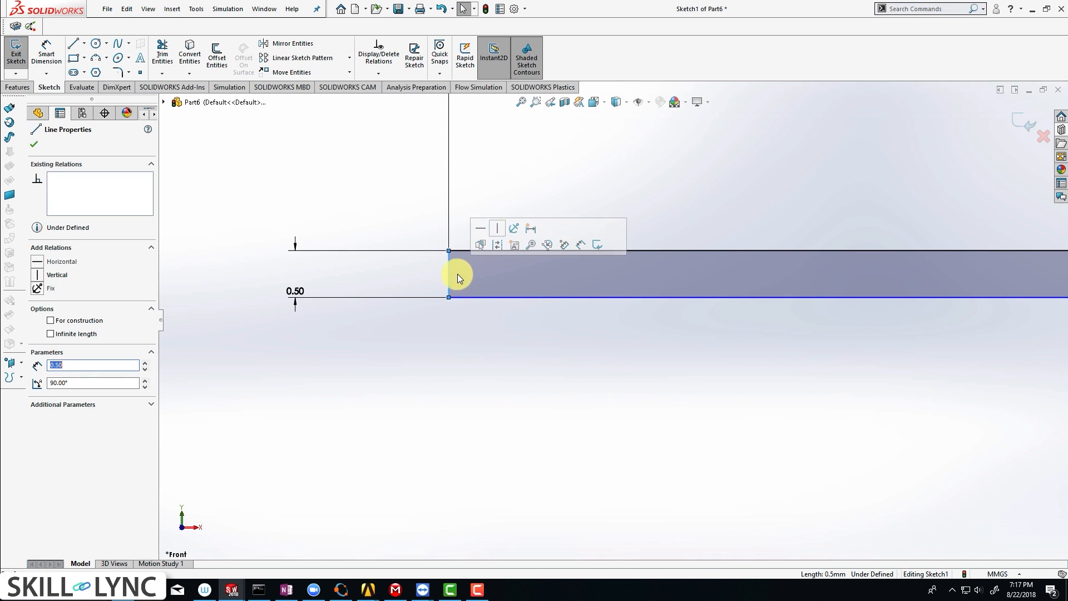
left_click(497, 229)
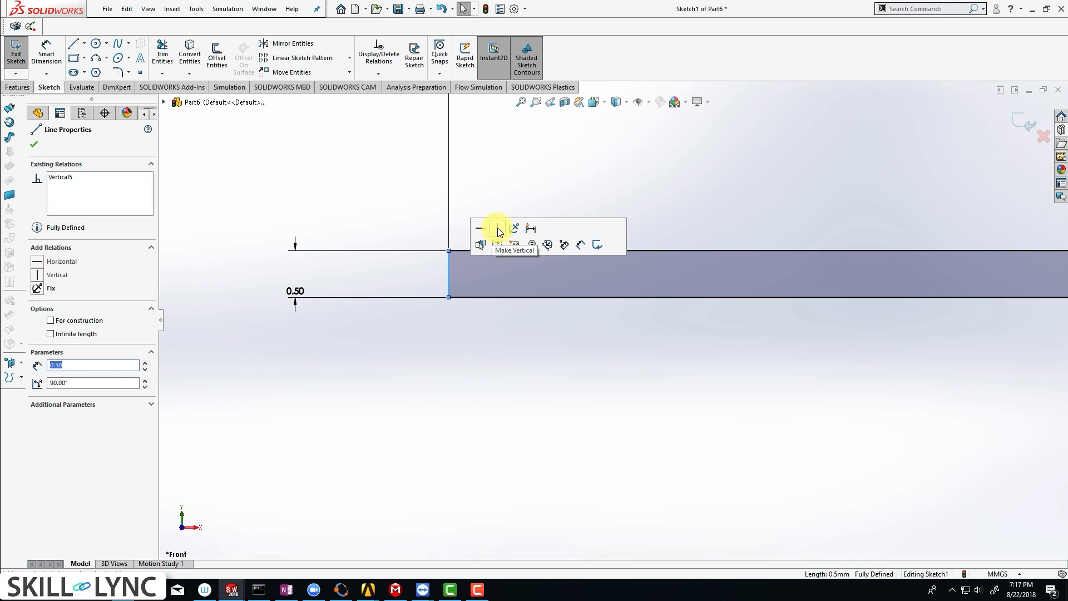
left_click(492, 319)
- Draw a vertical construction line about 9.3 mm long straight down from the origin and exit the sketch
scroll(615, 321, "up", 5)
scroll(716, 411, "up", 3)
scroll(699, 364, "down", 3)
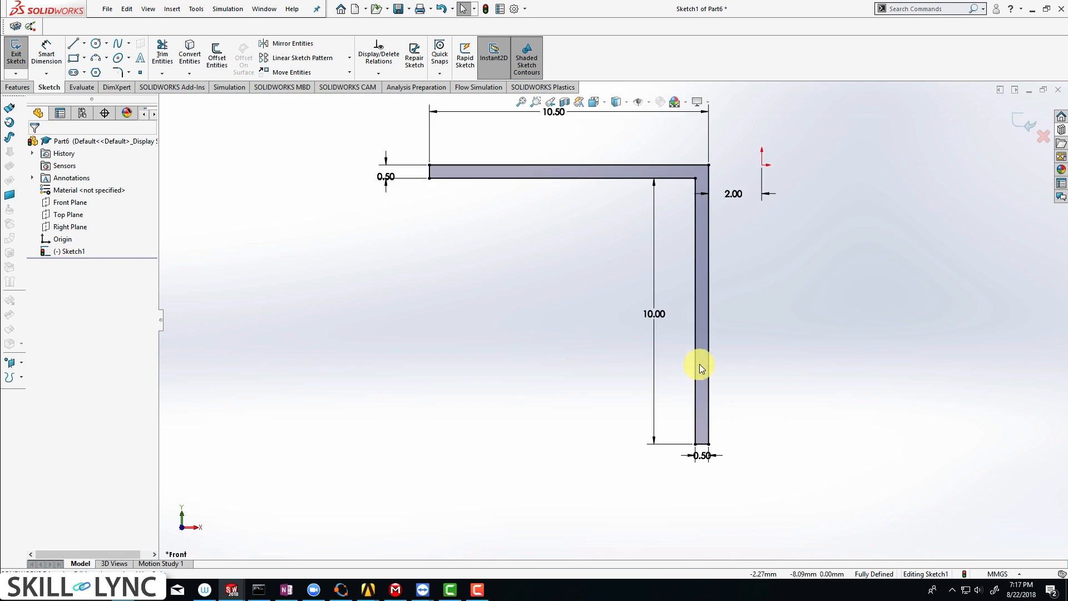
scroll(663, 252, "up", 2)
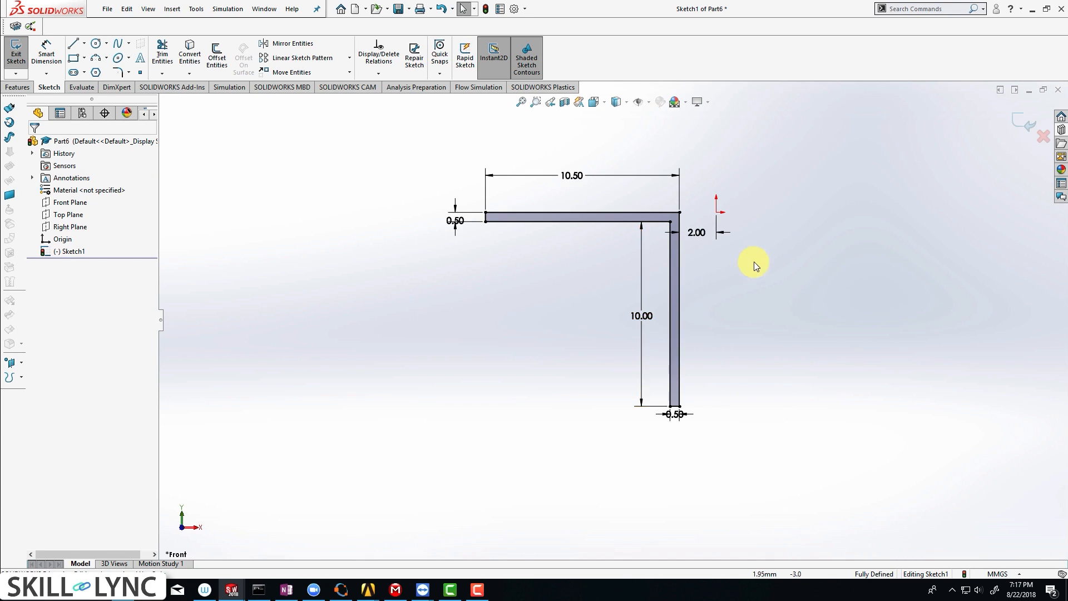
scroll(773, 251, "up", 1)
scroll(801, 230, "down", 2)
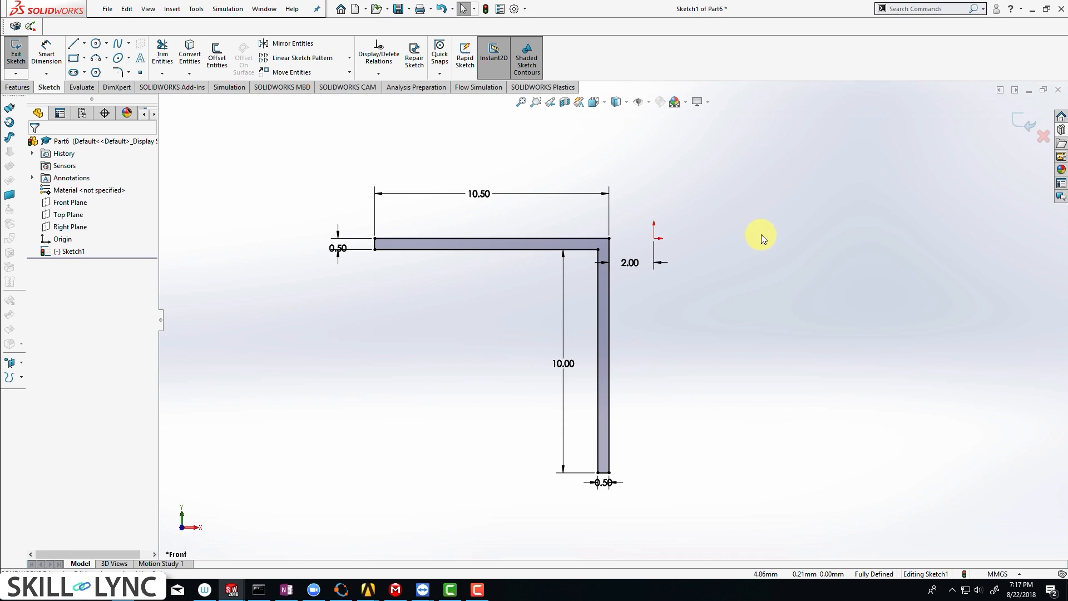
right_click_drag(660, 244, 307, 250)
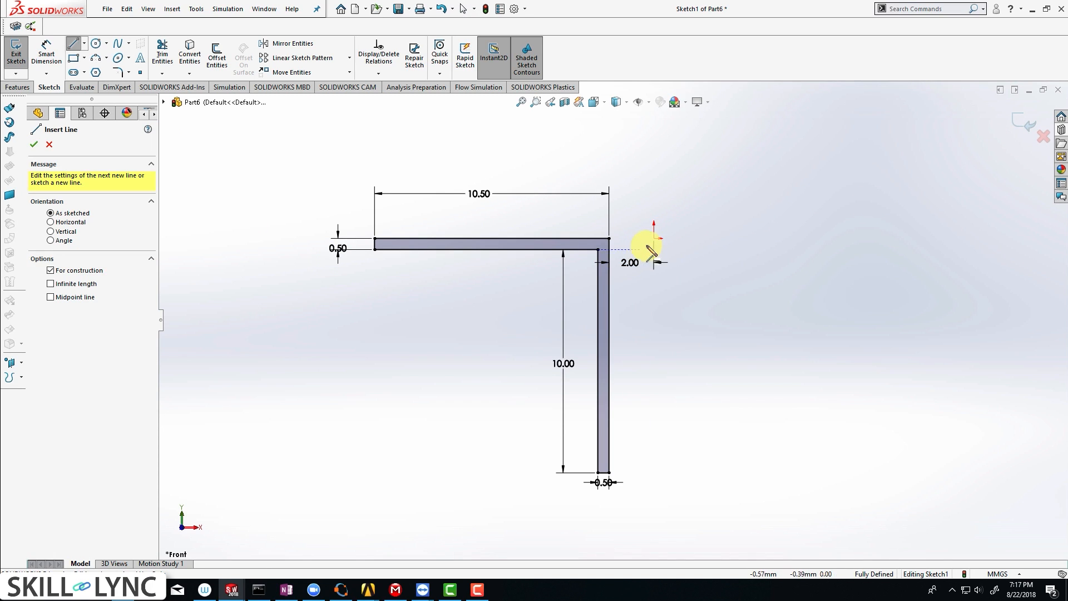
left_click(654, 238)
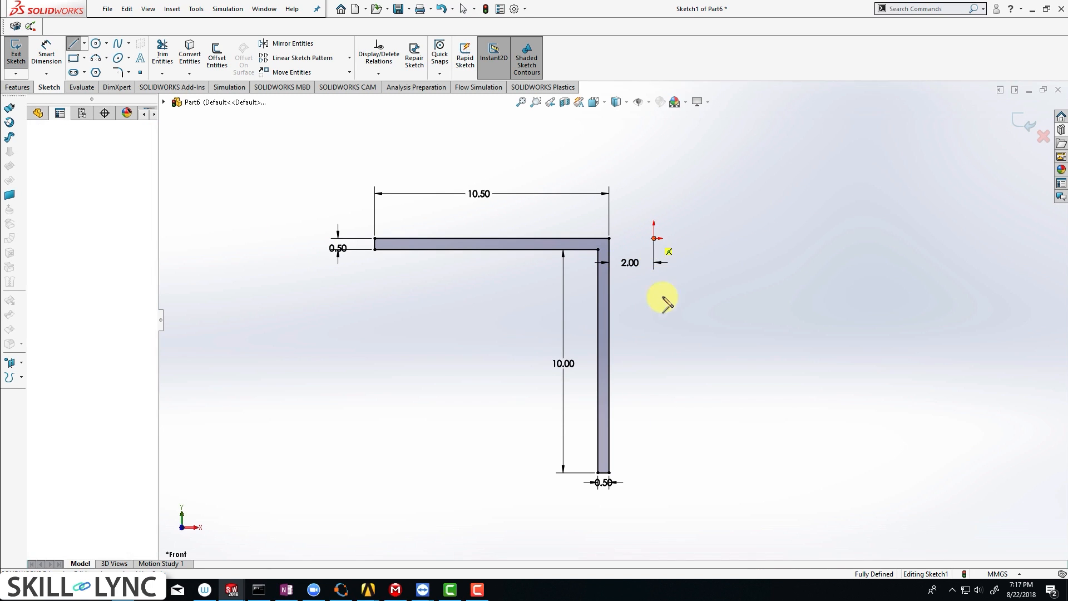
left_click(653, 446)
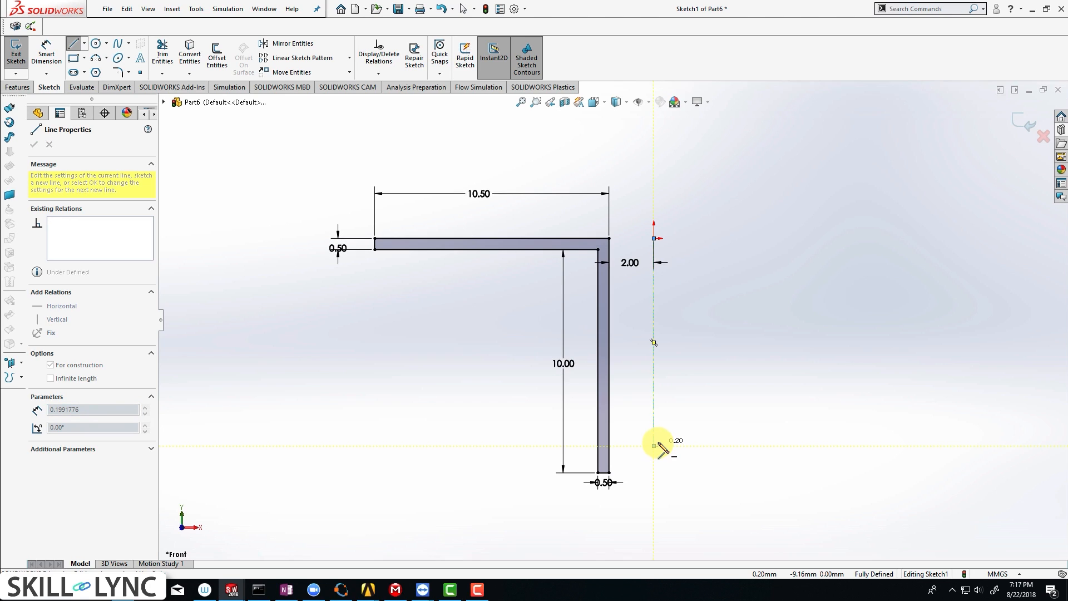
key("Escape")
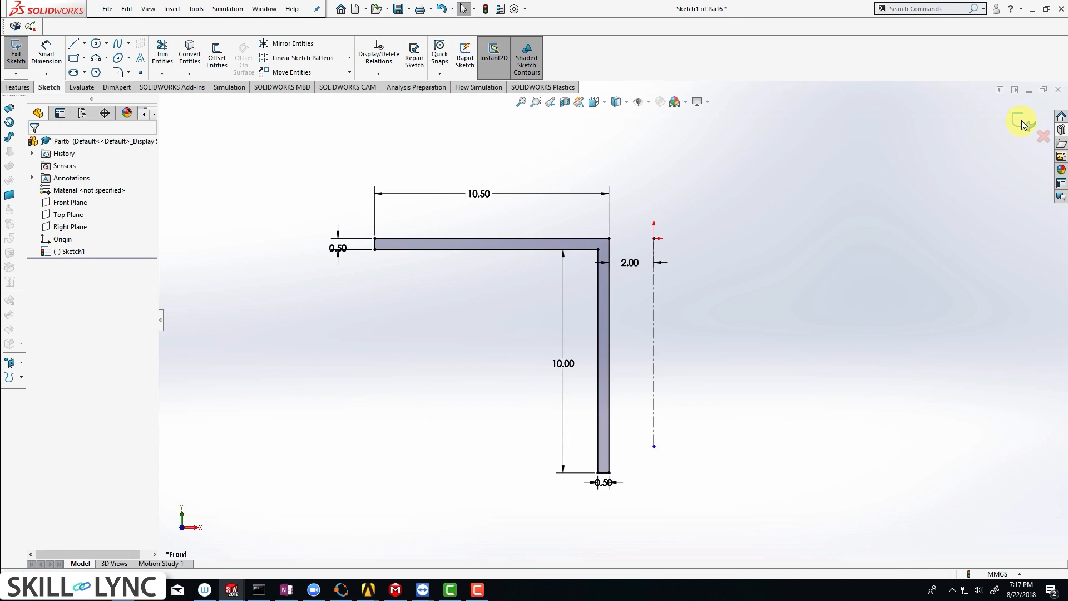
left_click(1022, 120)
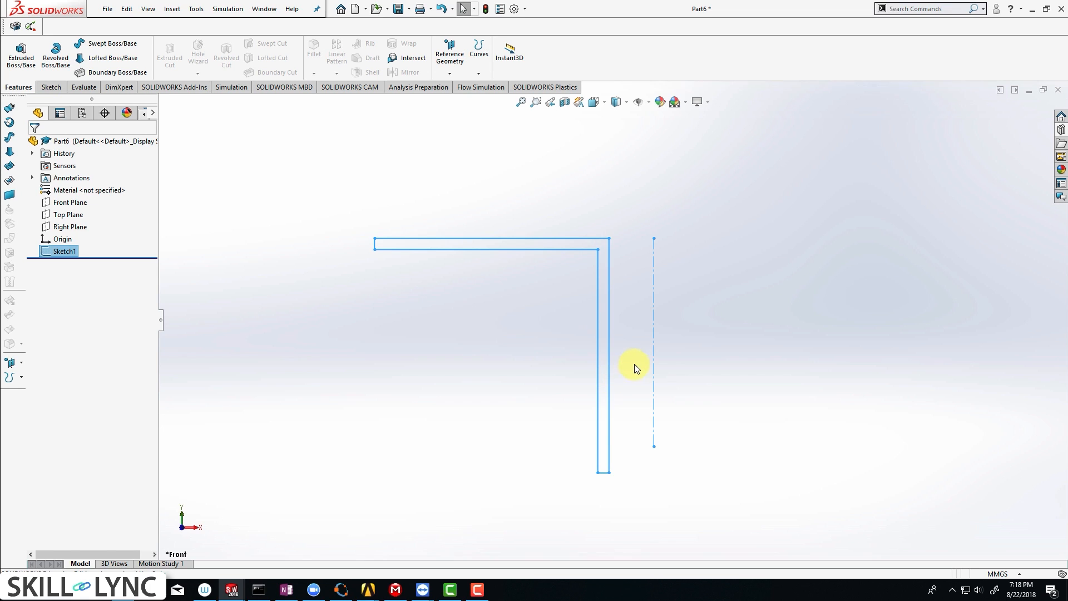
- Revolve the inverted-L profile 360 degrees about the vertical construction line
left_click(656, 356)
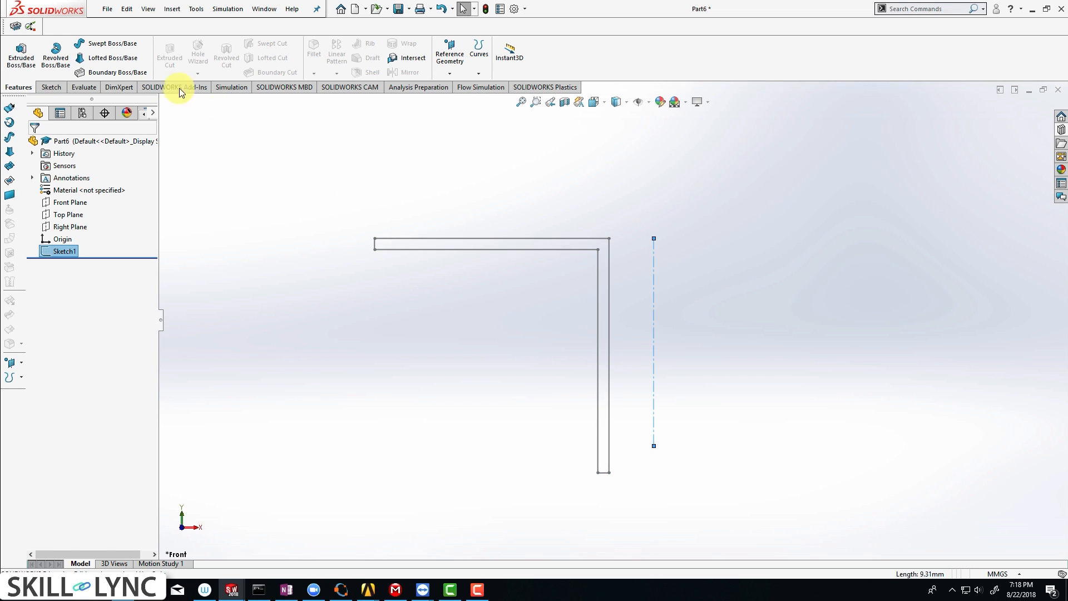
left_click(56, 51)
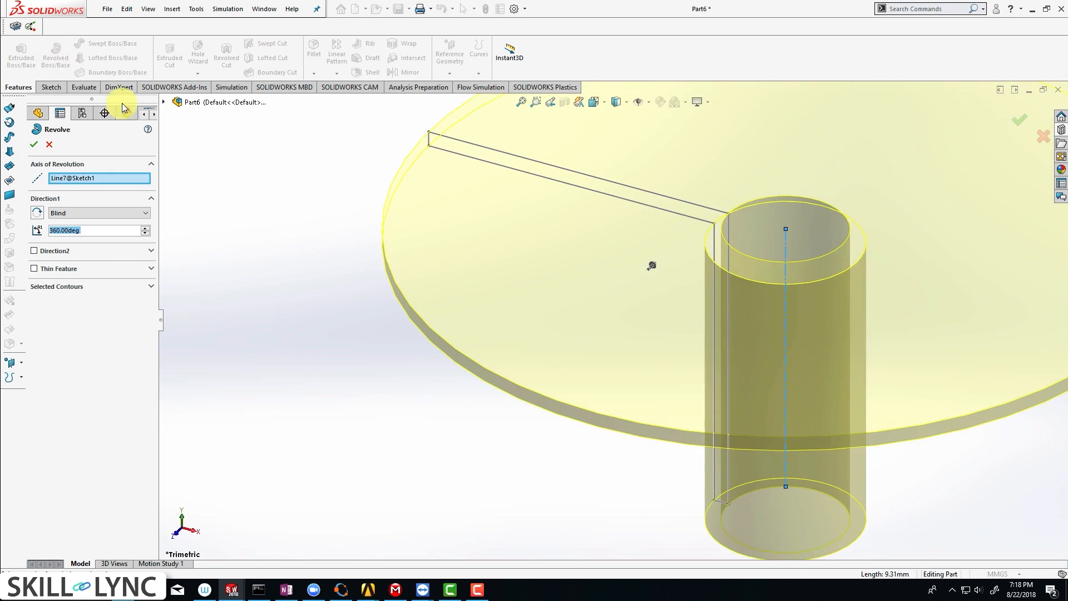
middle_click_drag(659, 315, 712, 236)
scroll(764, 238, "up", 5)
scroll(677, 264, "down", 5)
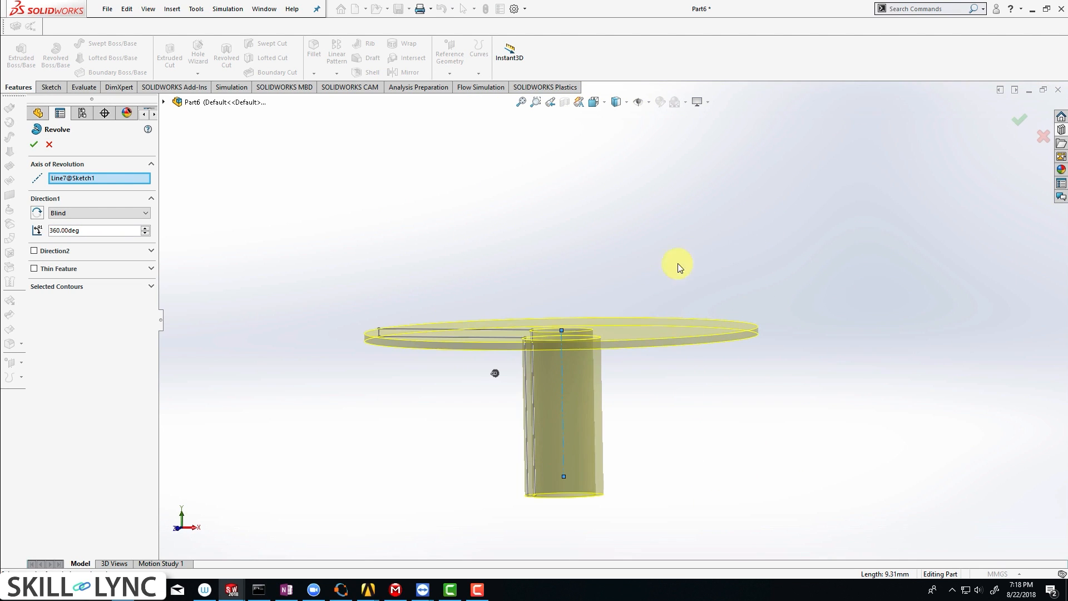
left_click(34, 146)
- Save the revolved part as Valve_mount in the MBD folder
mouse_move(611, 322)
middle_mouse_down()
mouse_move(595, 341)
mouse_move(572, 300)
mouse_move(563, 327)
mouse_move(600, 299)
mouse_move(604, 326)
middle_mouse_up()
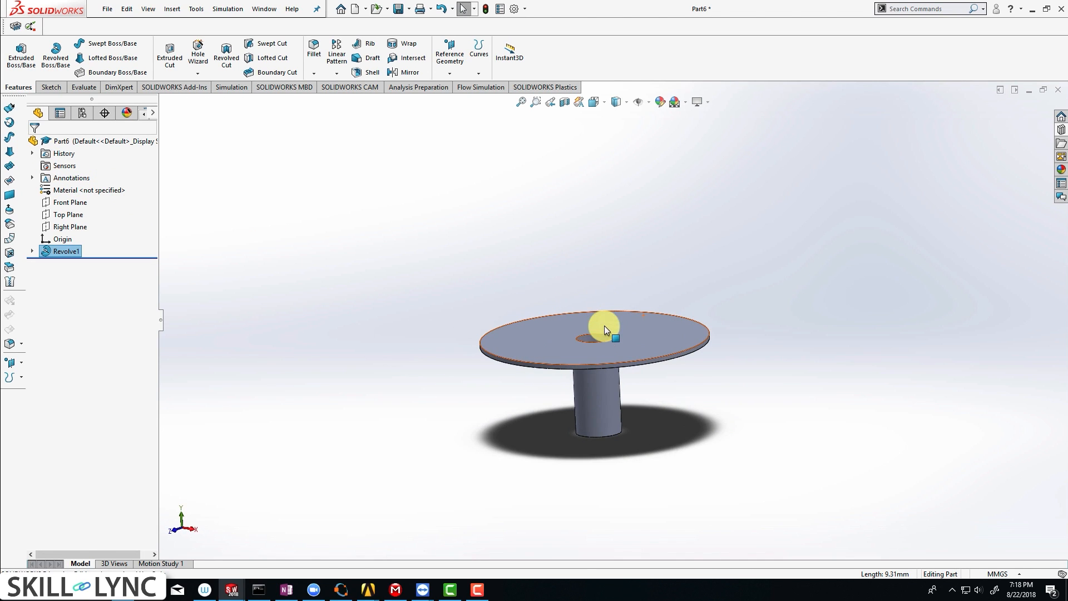
key("ctrl+s")
type("Valve_mount")
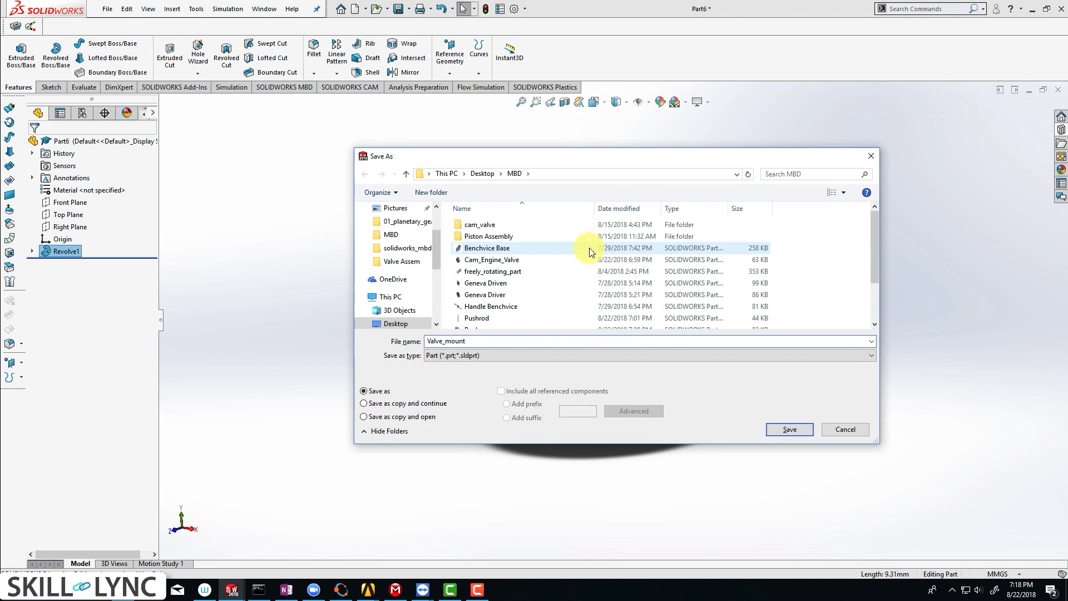
key("Return")
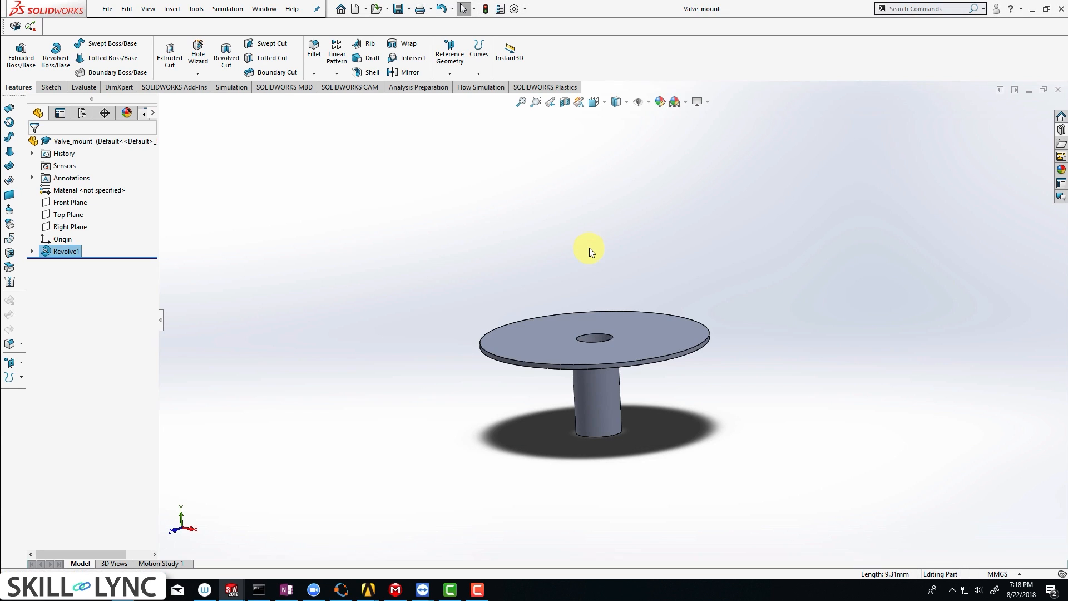
- Make a new assembly from the Valve_mount part
left_click(227, 593)
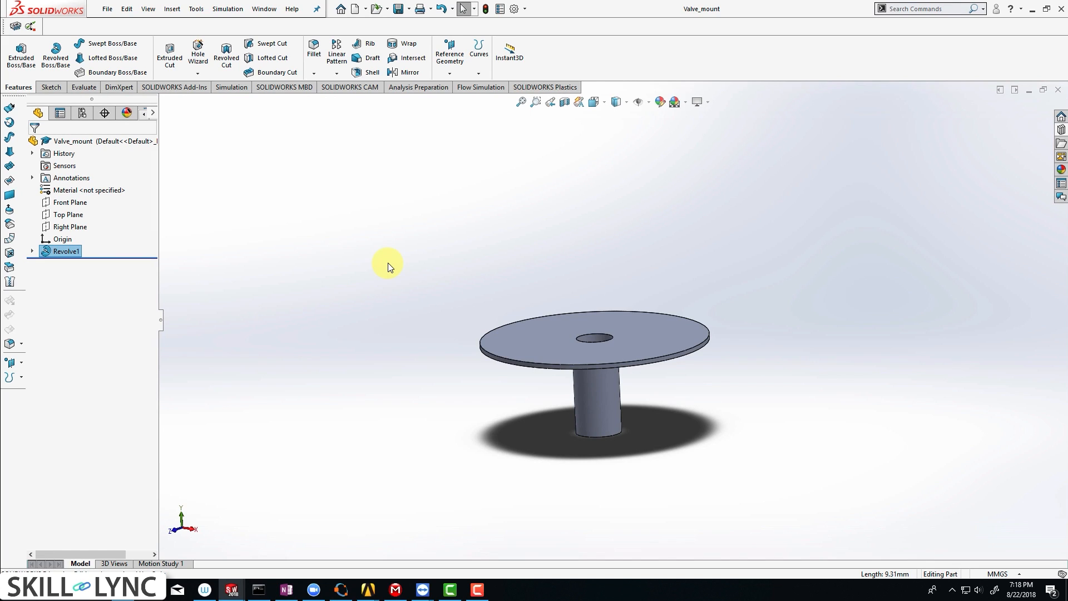
left_click(107, 10)
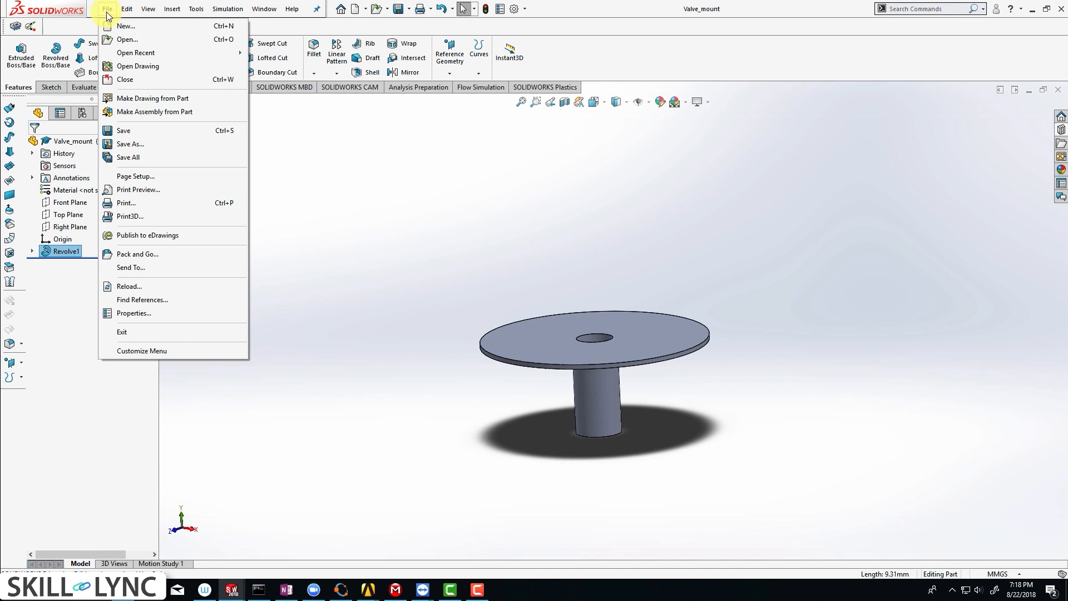
left_click(138, 111)
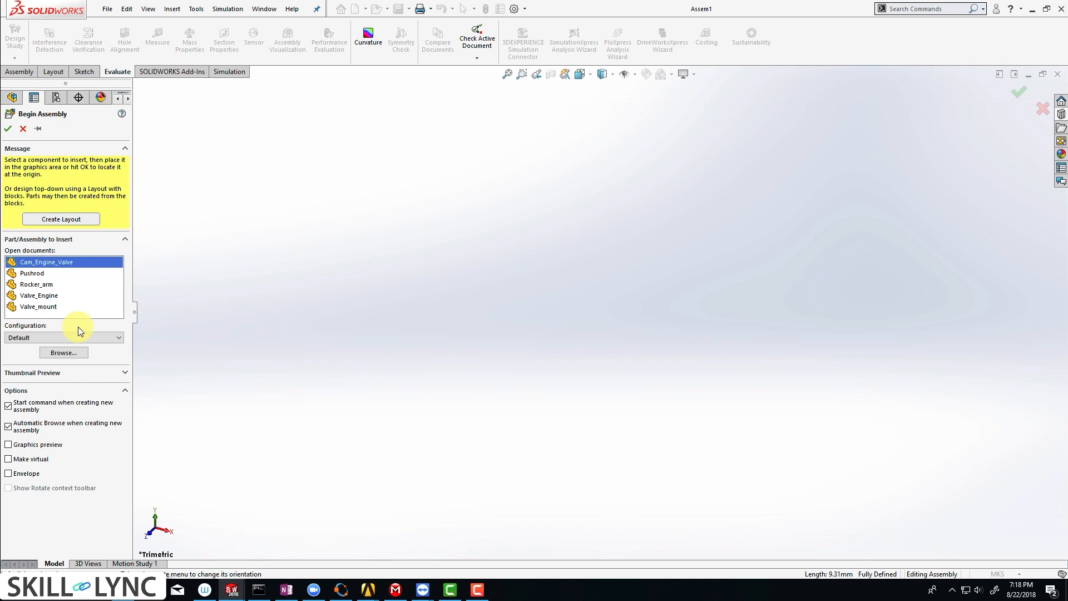
- Insert Cam_Engine_Valve, Pushrod, Rocker_arm, Valve_Engine and Valve_mount into the assembly, placing each part separately in the graphics area
left_click(42, 309, "shift")
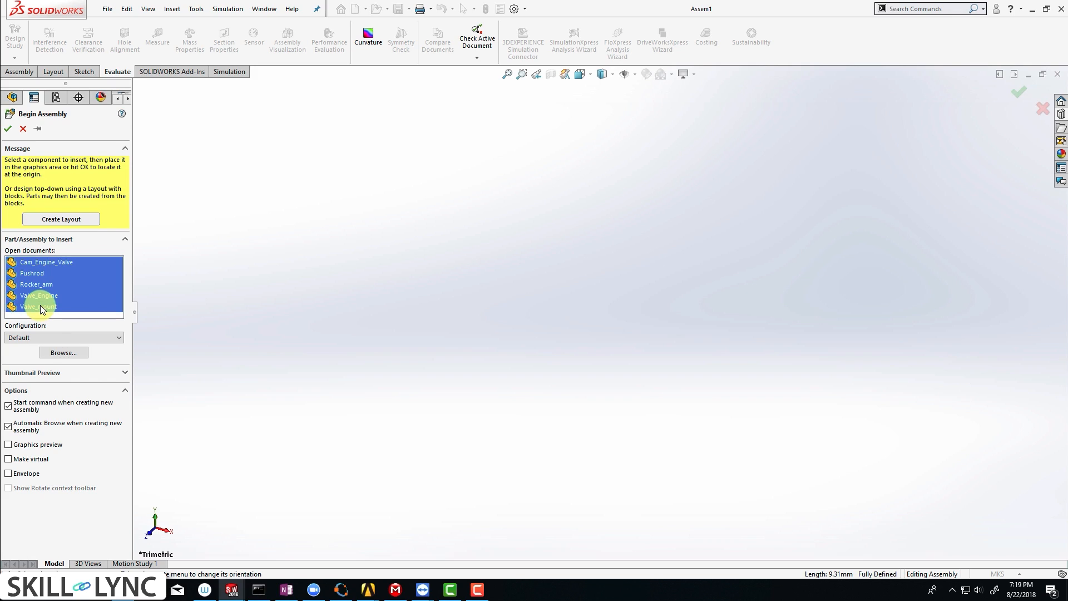
left_click(43, 267)
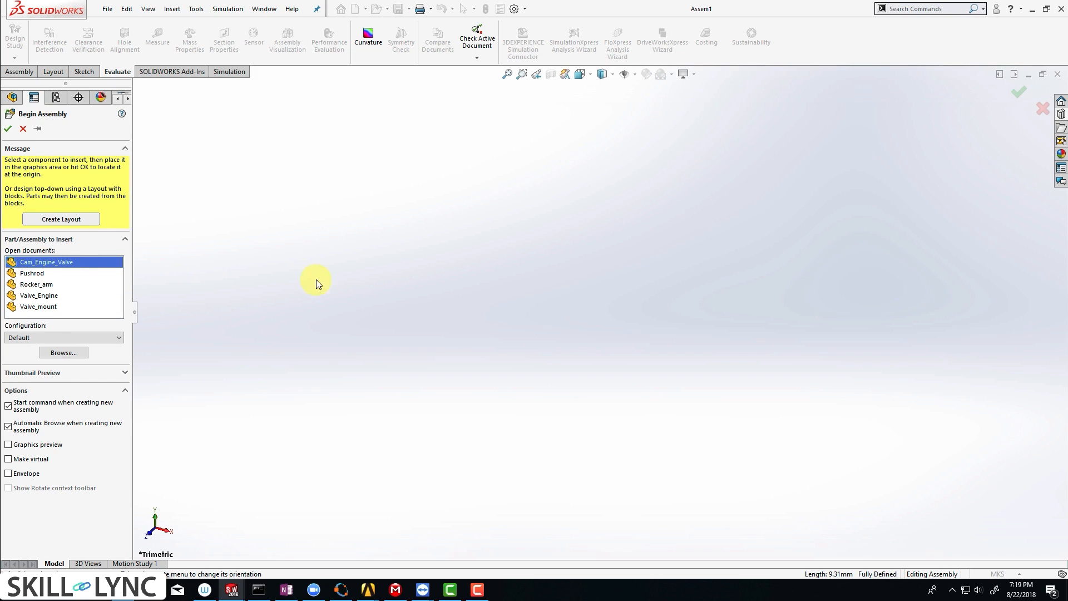
left_click(45, 306, "shift")
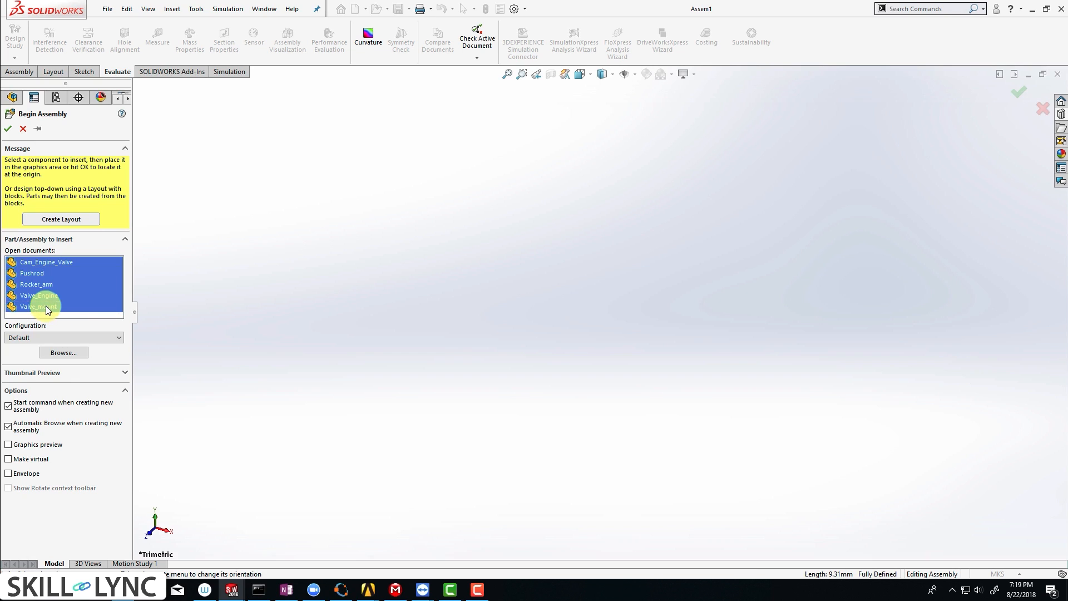
left_click(546, 289)
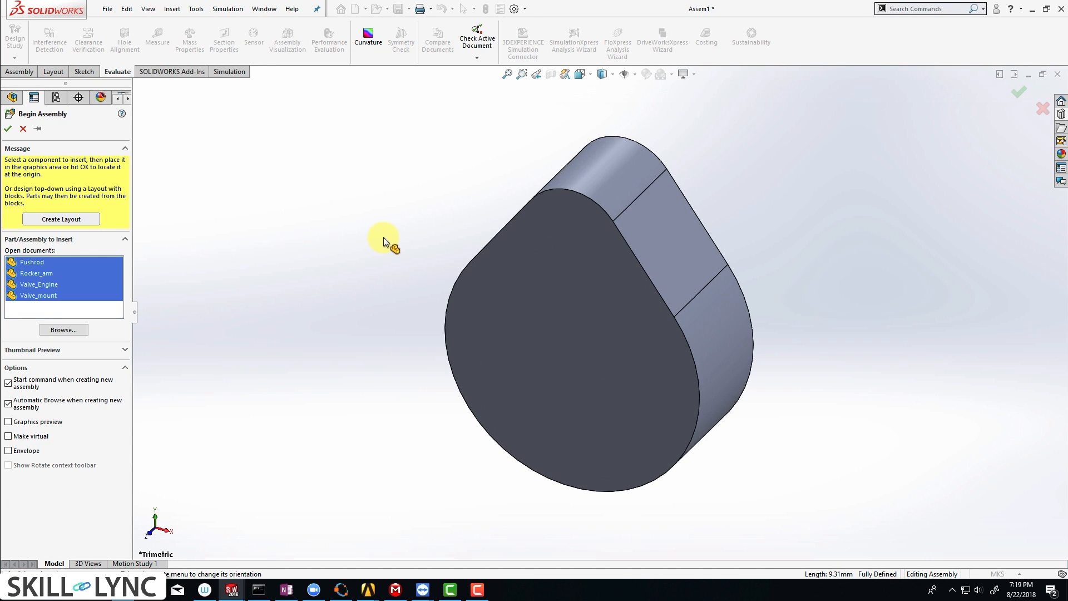
left_click(370, 228)
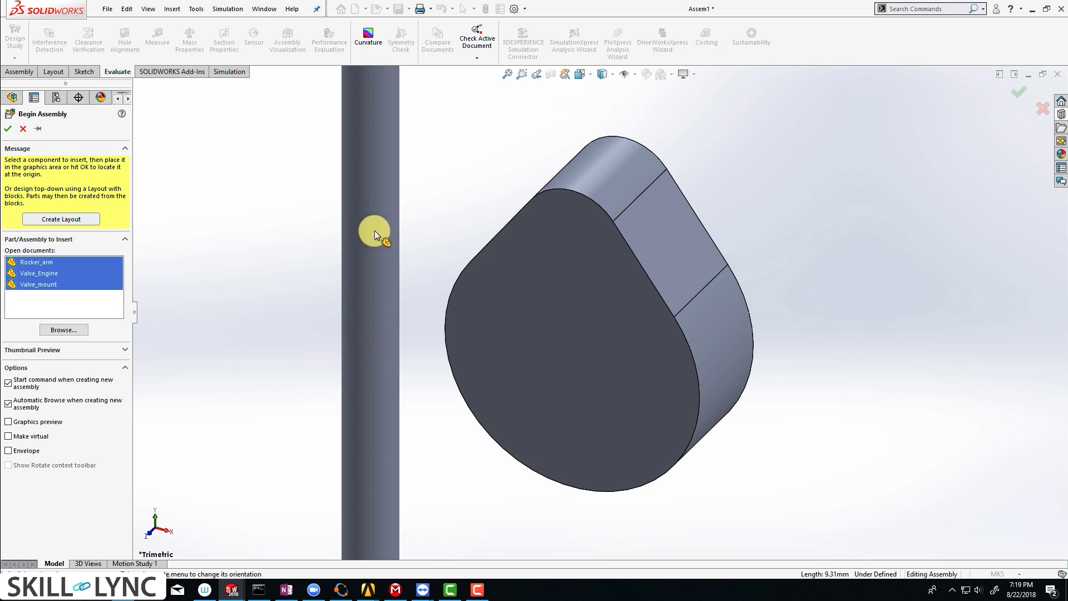
left_click(825, 245)
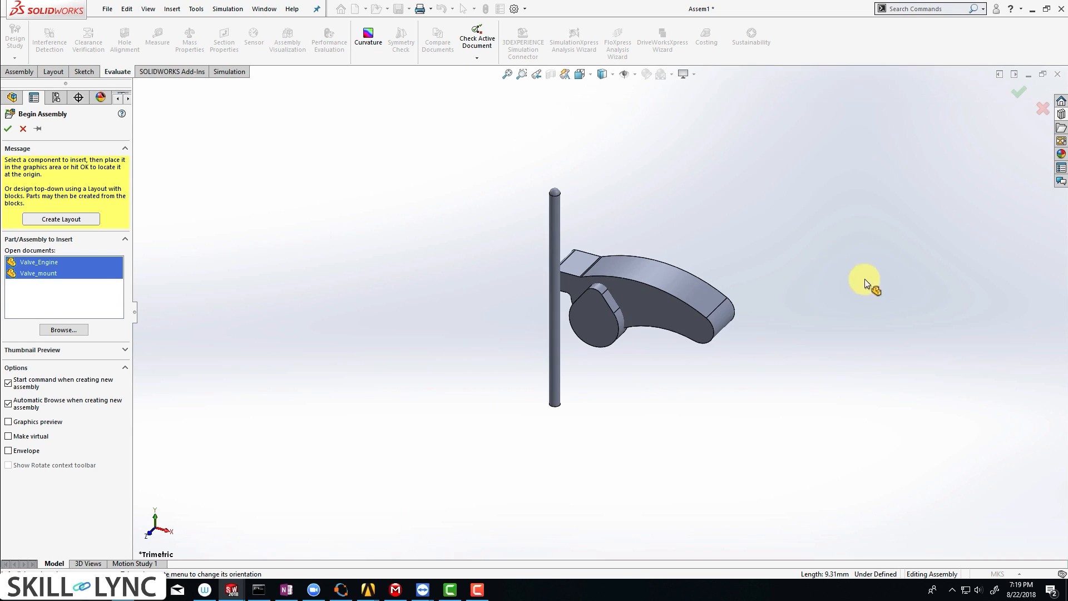
left_click(783, 282)
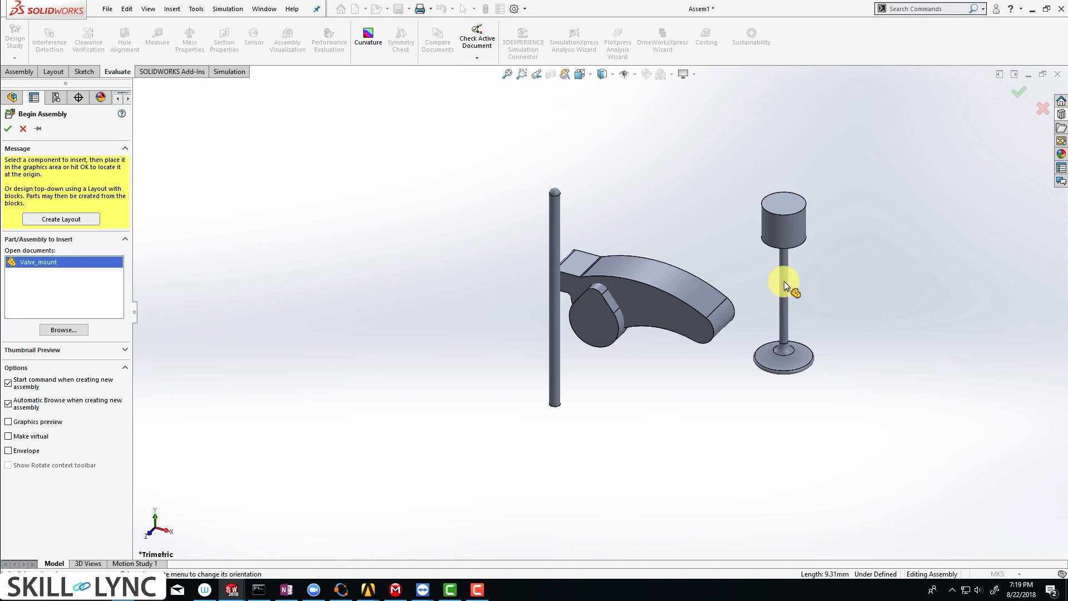
left_click(708, 378)
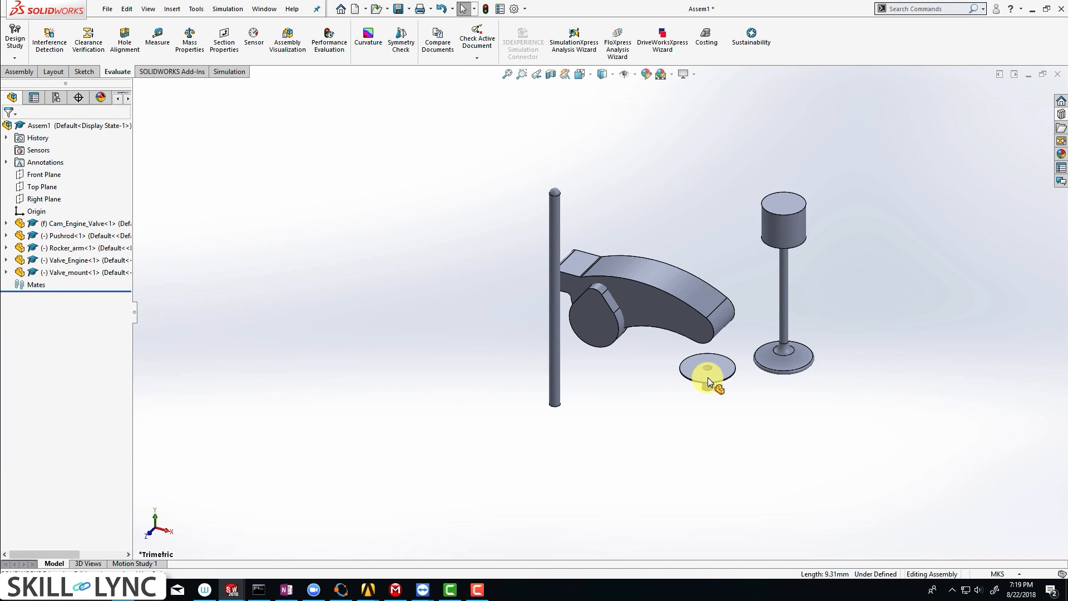
- Float the fixed Cam_Engine_Valve component so it can move freely in the assembly
middle_click_drag(684, 282, 659, 206)
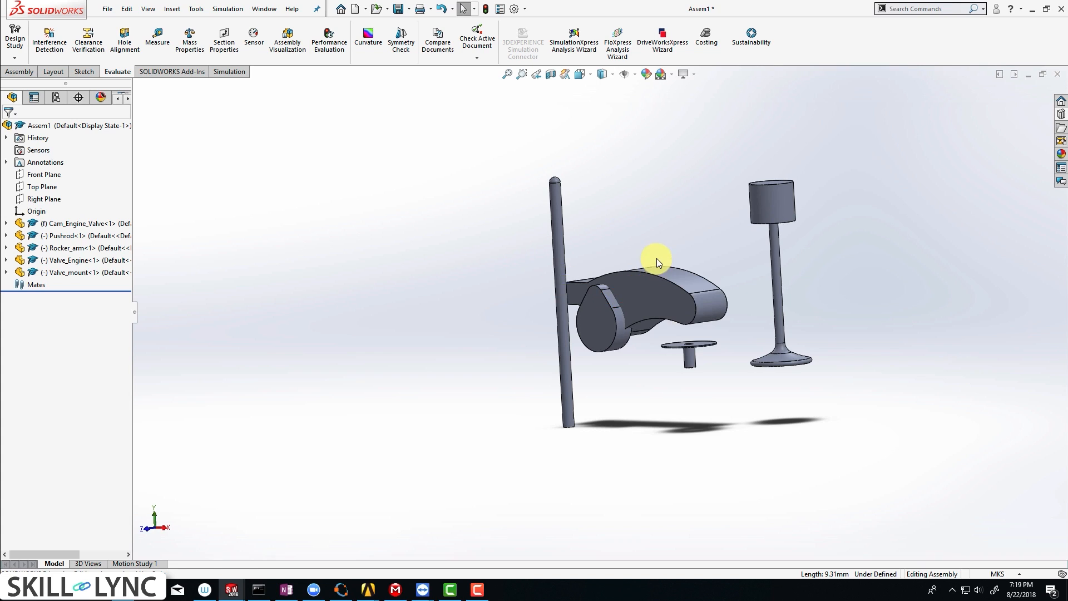
scroll(645, 256, "down", 3)
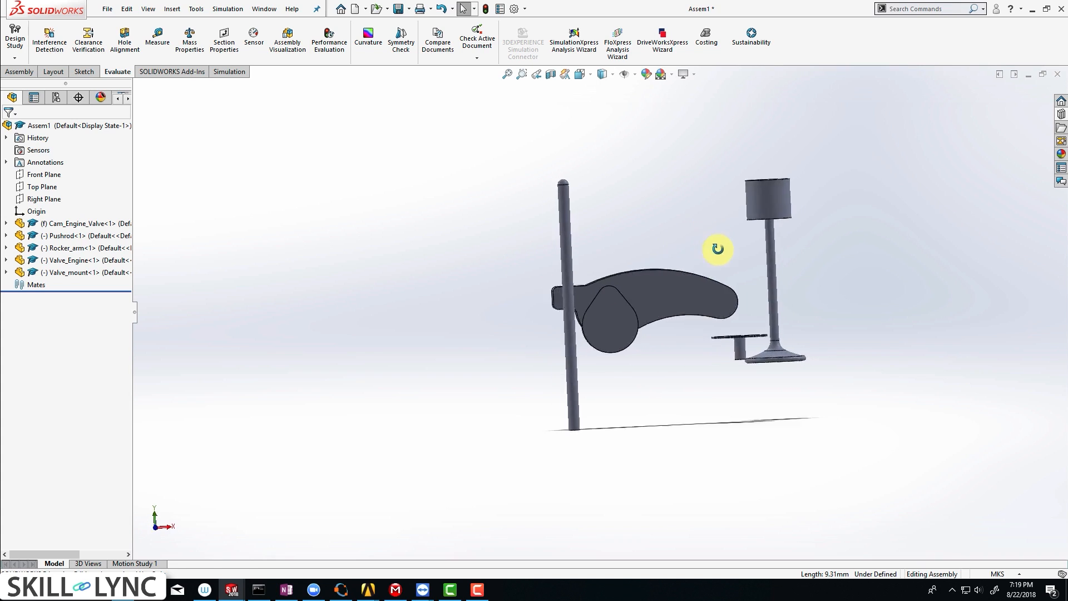
left_click(603, 334)
right_click(589, 330)
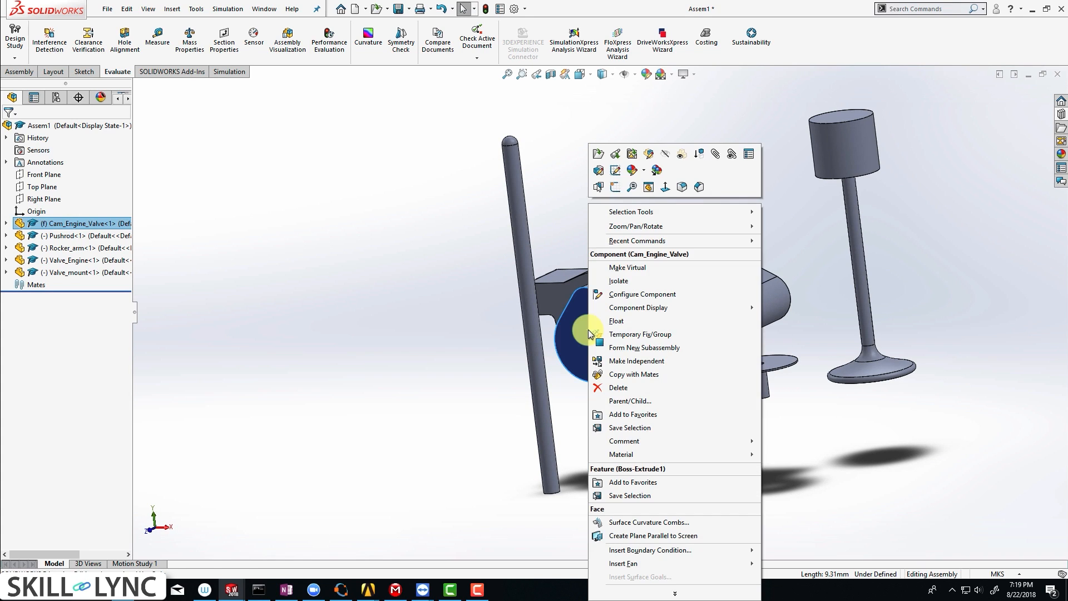
left_click(632, 324)
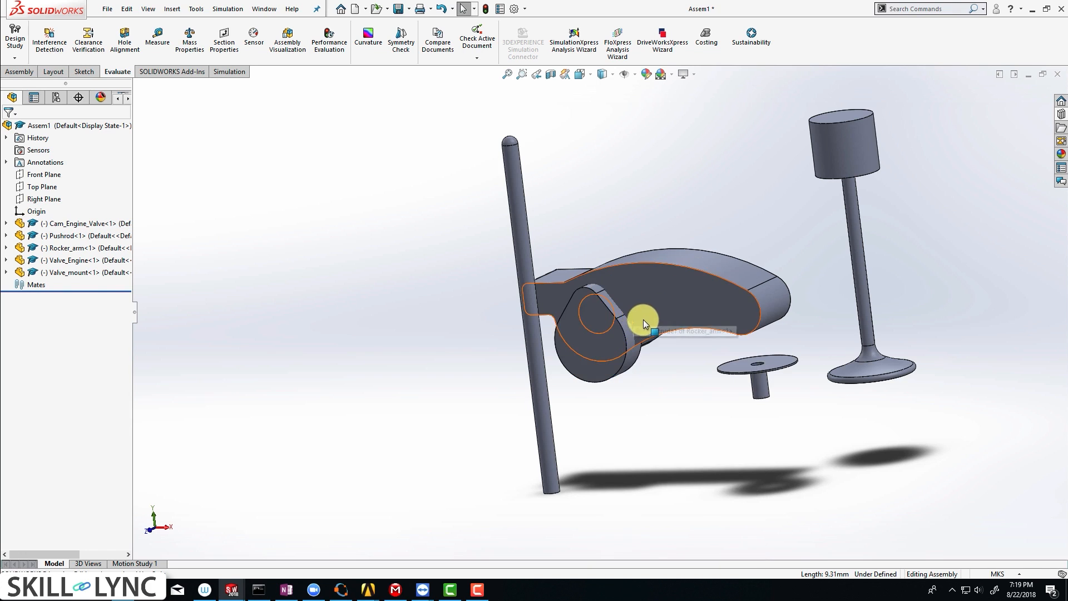
- Move the cam away from the rocker arm's pivot hole to a free spot below the arm
middle_click_drag(643, 319, 674, 337)
left_click_drag(674, 339, 707, 372)
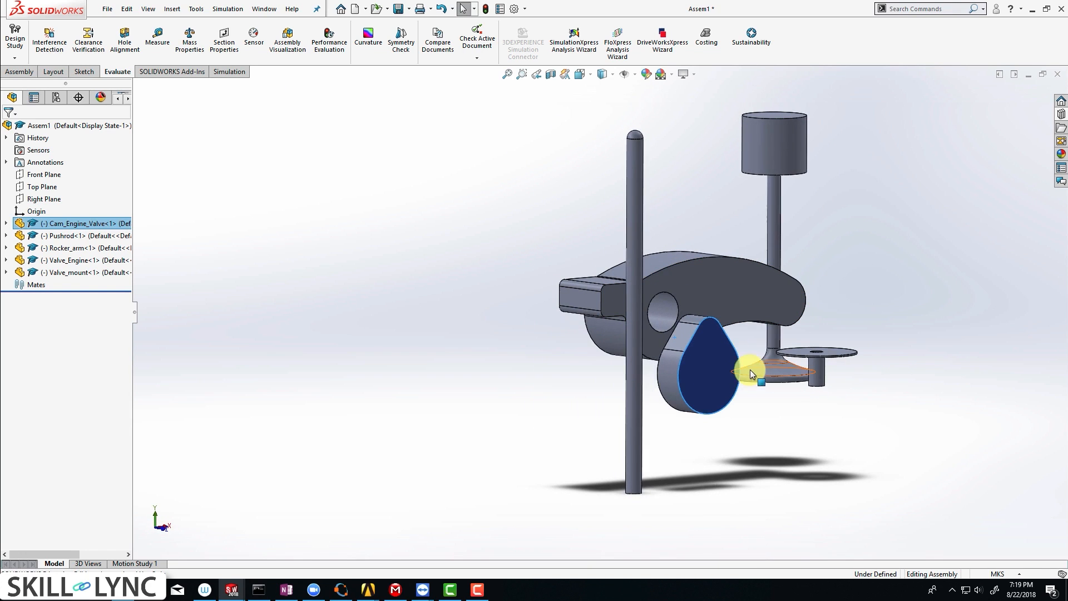
middle_click_drag(751, 371, 686, 225)
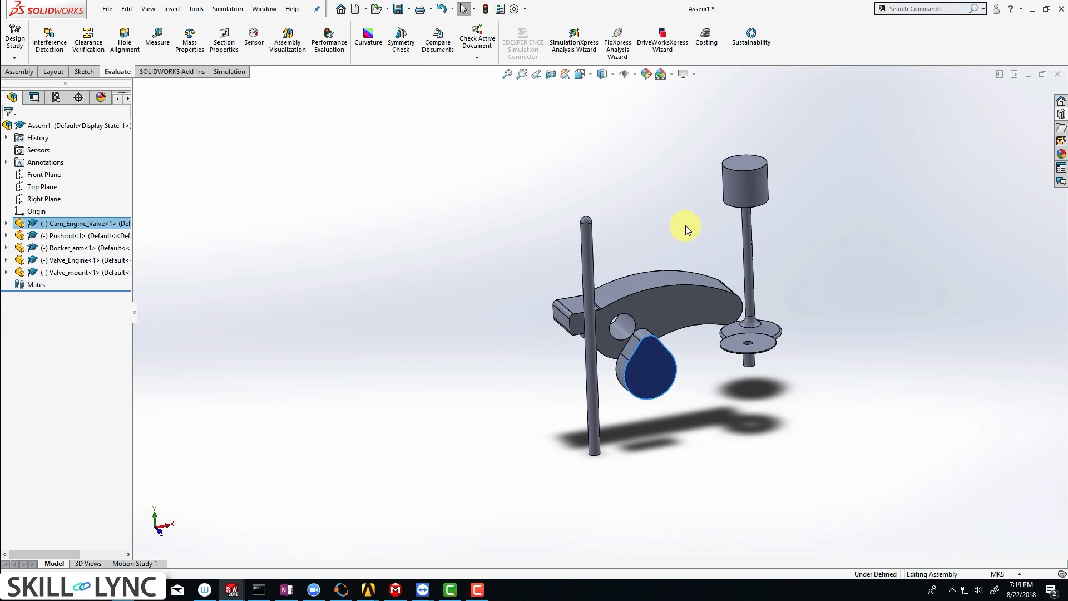
- Turn on the display of temporary axes for the assembly's parts
left_click(635, 75)
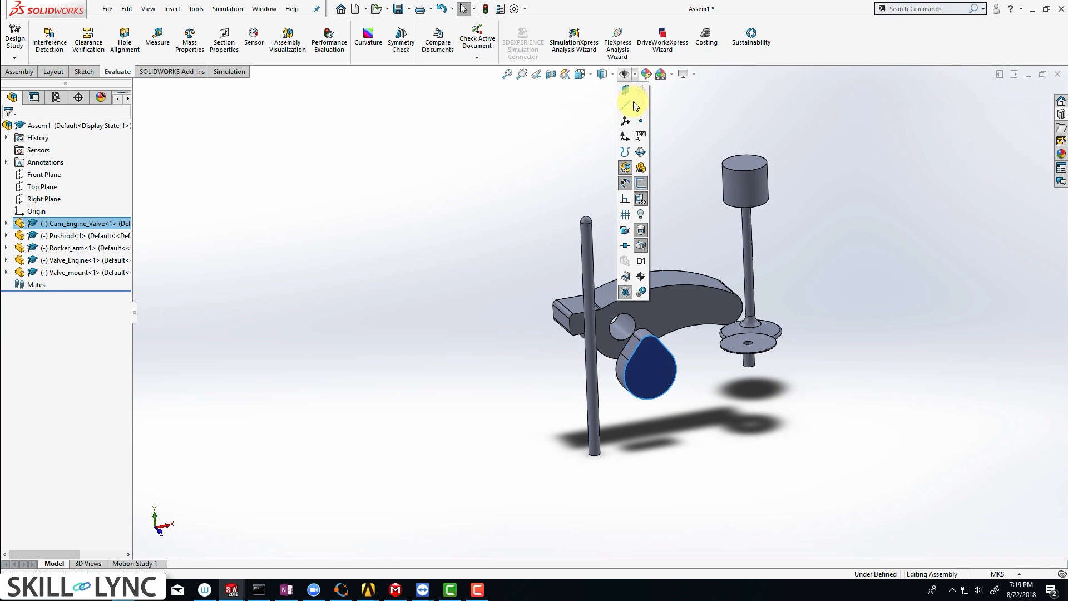
left_click(639, 108)
scroll(662, 283, "down", 1)
middle_click_drag(660, 279, 674, 304)
scroll(662, 310, "down", 2)
left_click(650, 322)
scroll(645, 325, "up", 3)
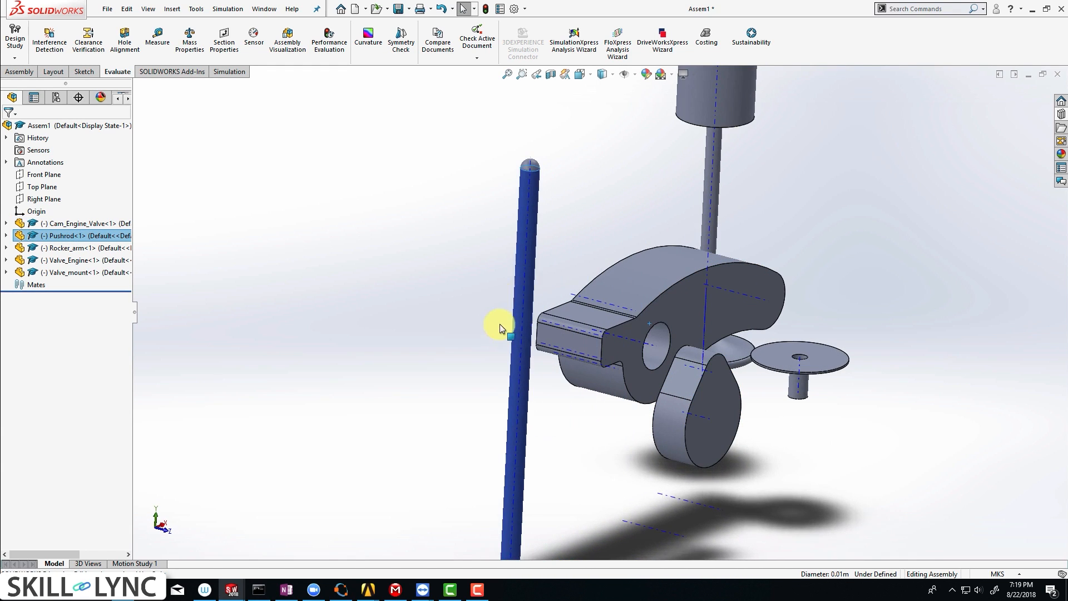
middle_click_drag(644, 324, 631, 305)
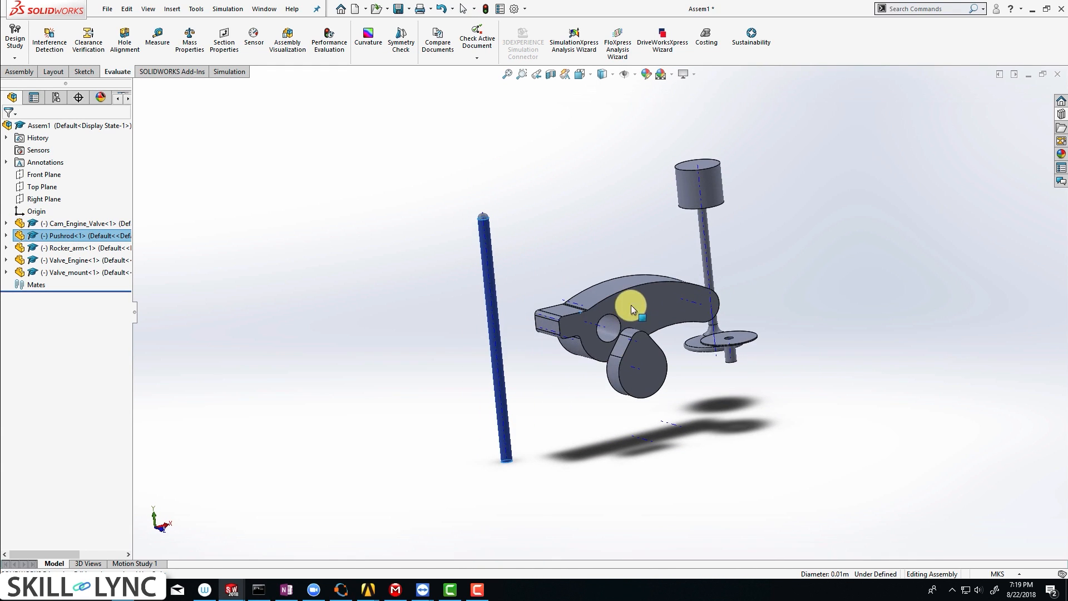
left_click(566, 221)
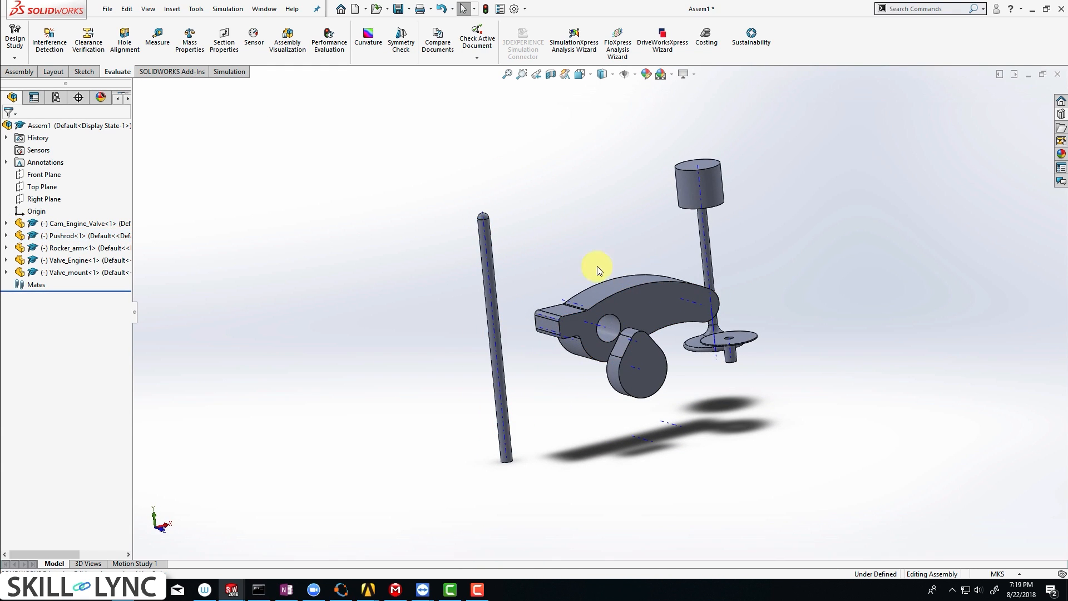
- Mate the rocker arm's pivot hole axis coincident with the assembly's Right Plane and with its Top Plane
left_click(604, 330)
left_click(34, 204)
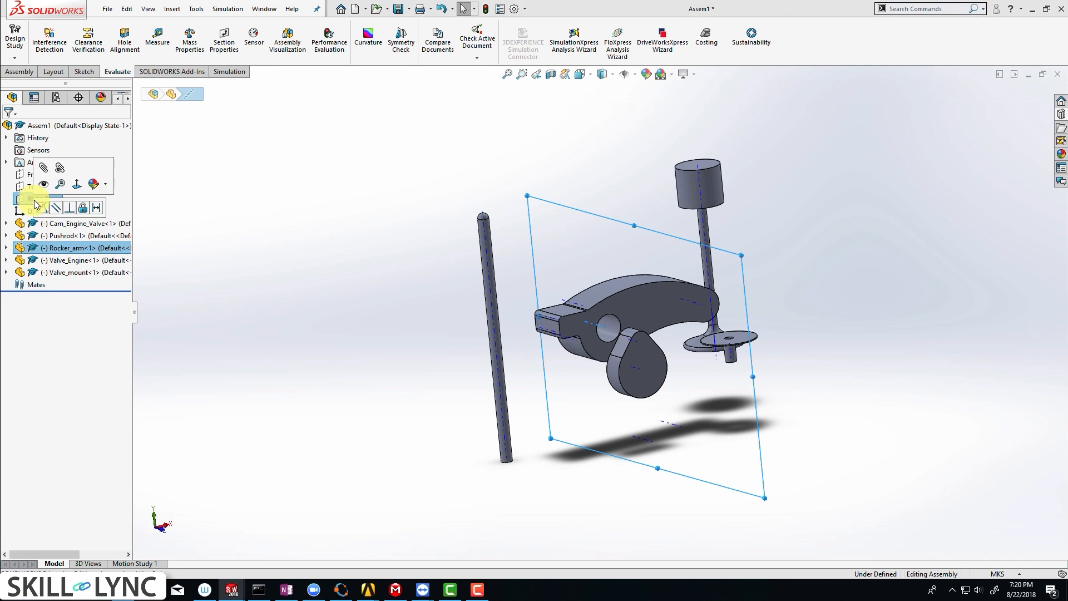
left_click(43, 208)
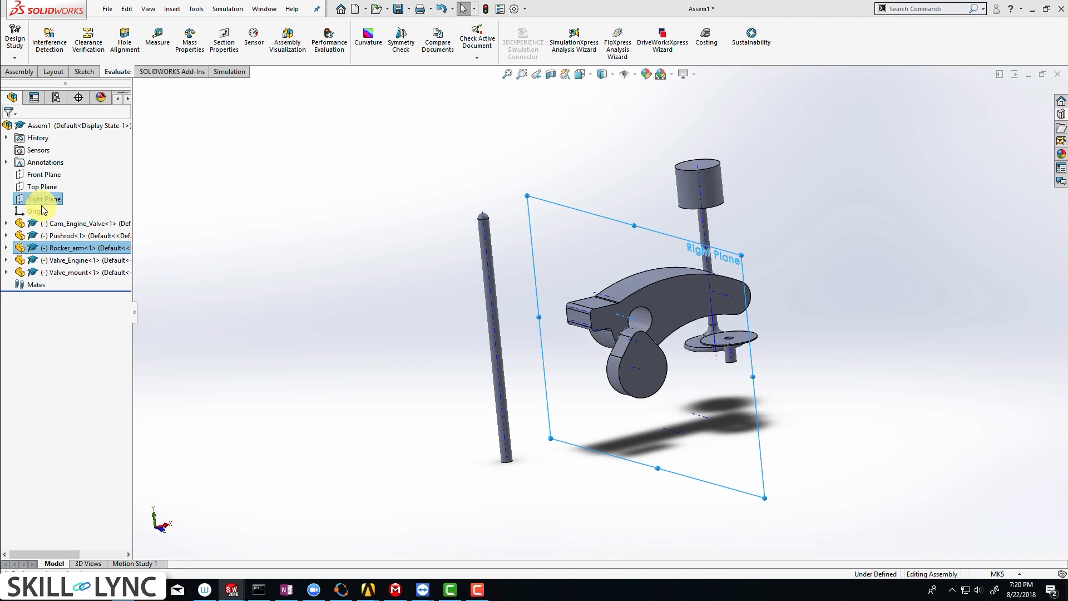
left_click(639, 321)
scroll(639, 321, "down", 8)
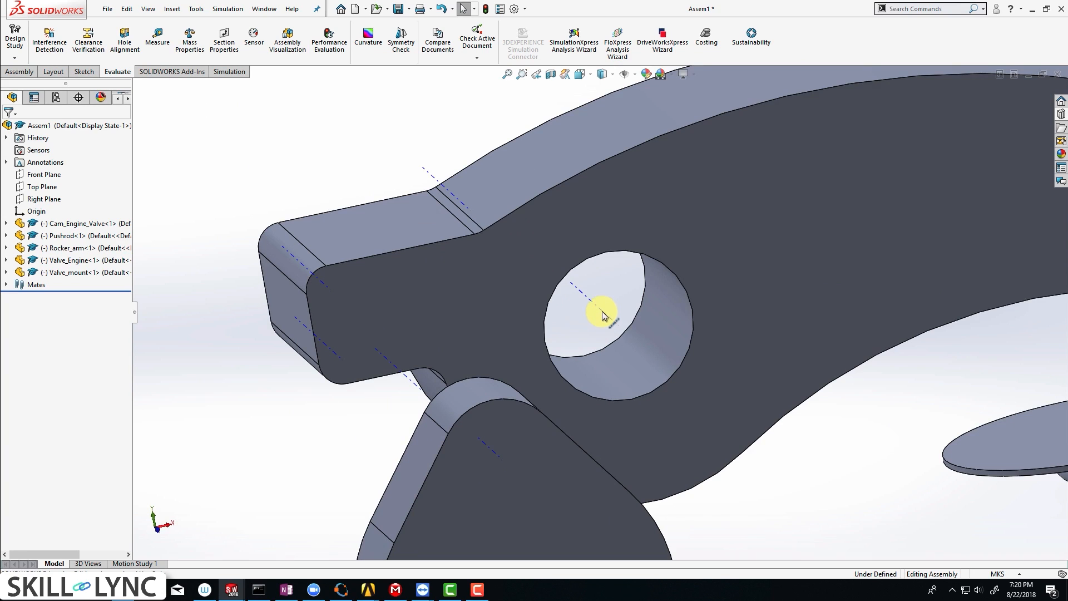
left_click(602, 311)
scroll(606, 306, "up", 6)
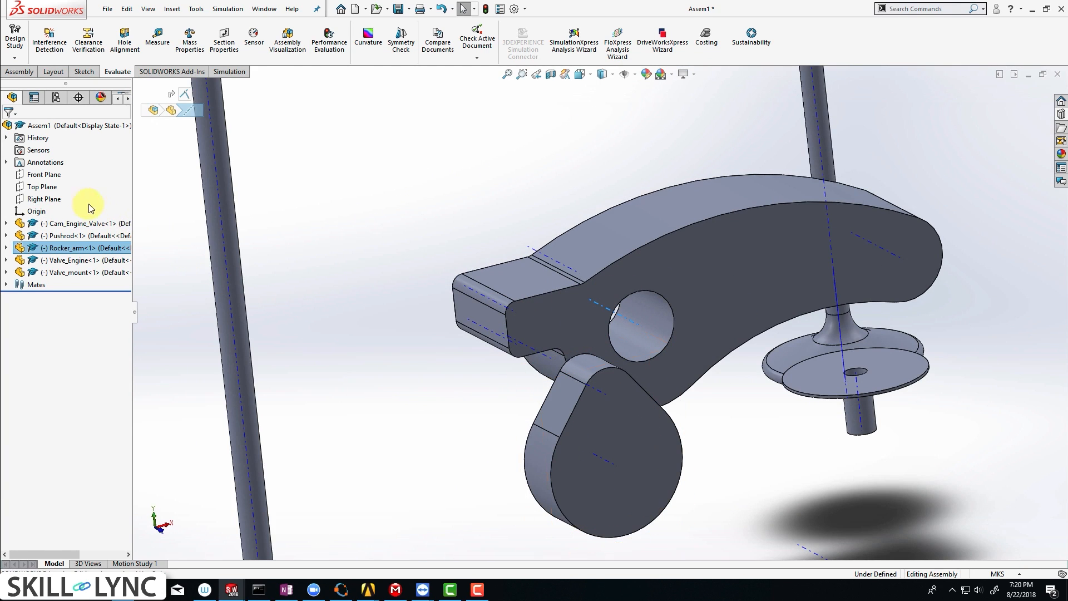
left_click(46, 189, "ctrl")
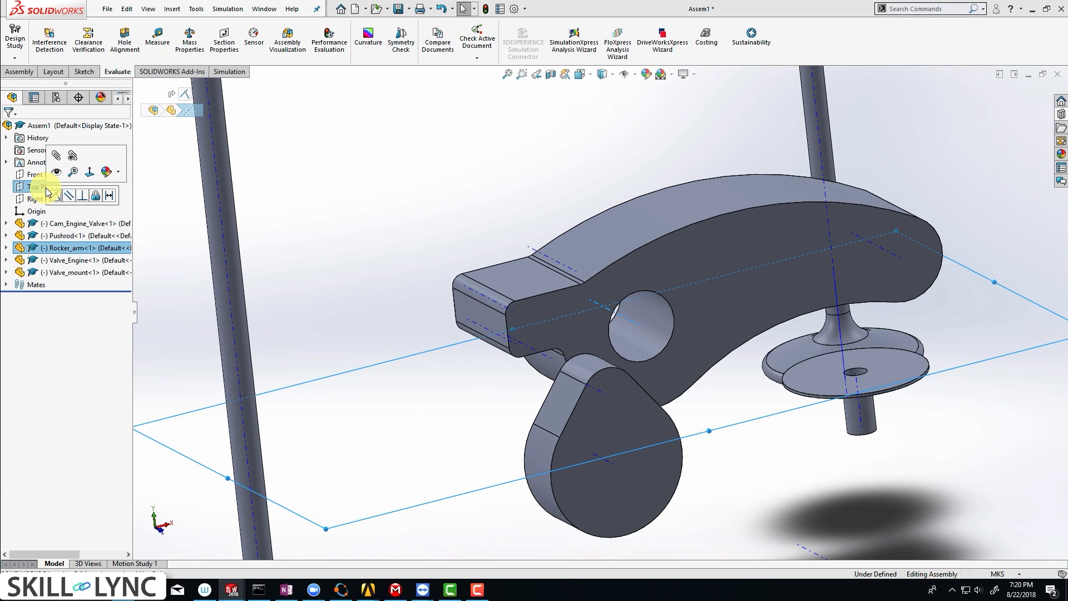
left_click(58, 197)
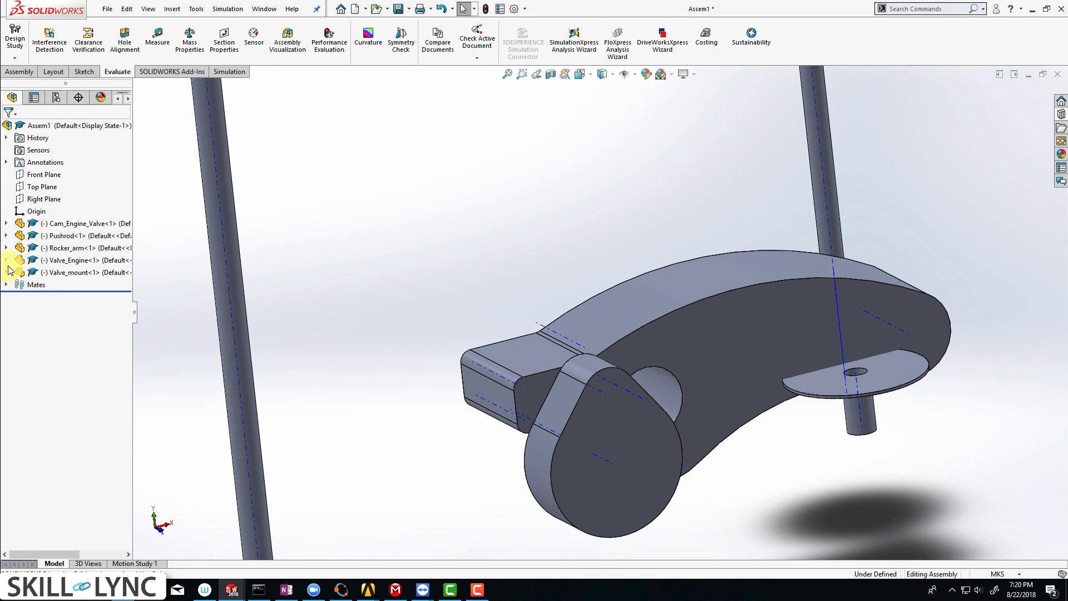
- Mate the Front Plane of Rocker_arm coincident with the assembly's Front Plane
left_click(7, 247)
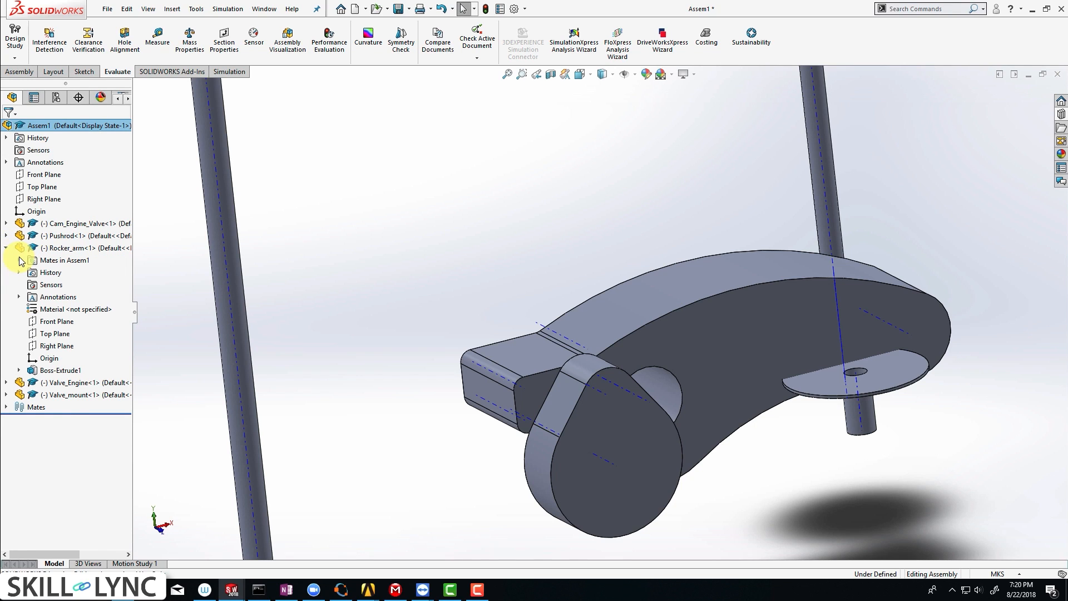
left_click(19, 260)
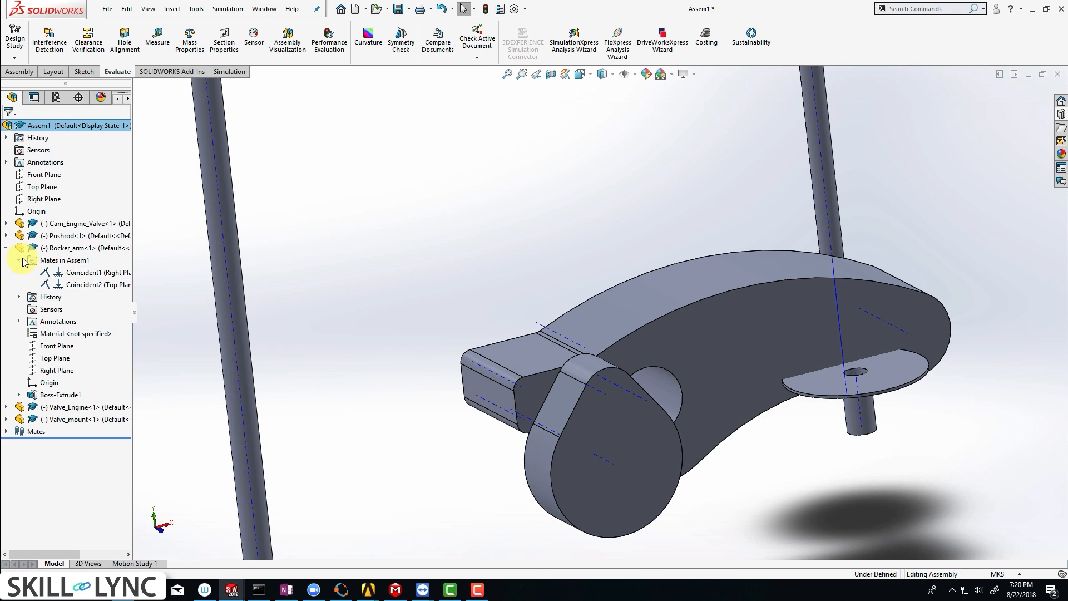
left_click(20, 260)
left_click(56, 321)
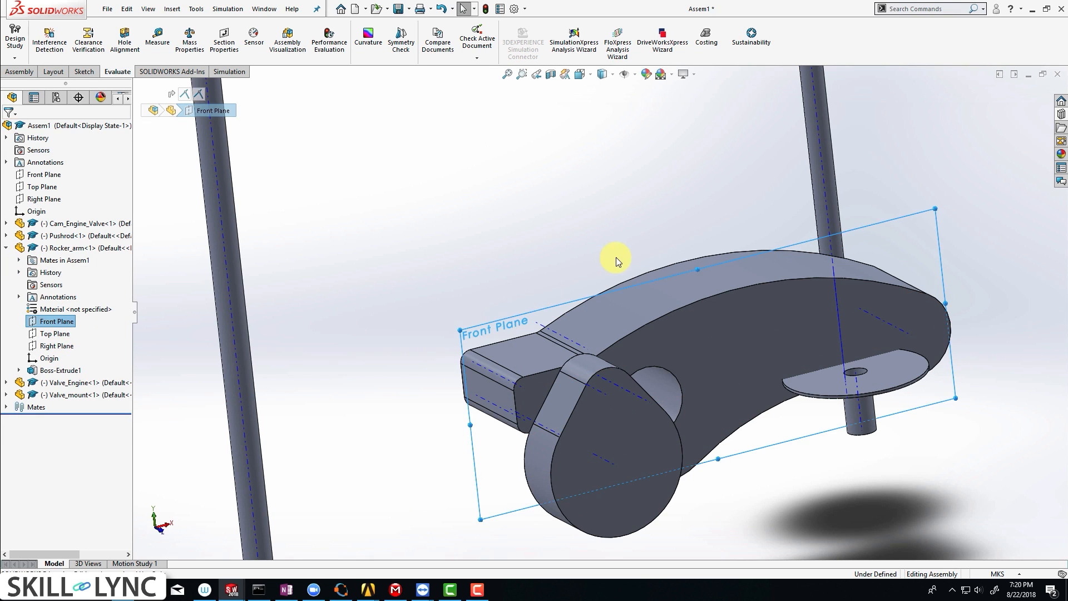
middle_click_drag(616, 257, 548, 245)
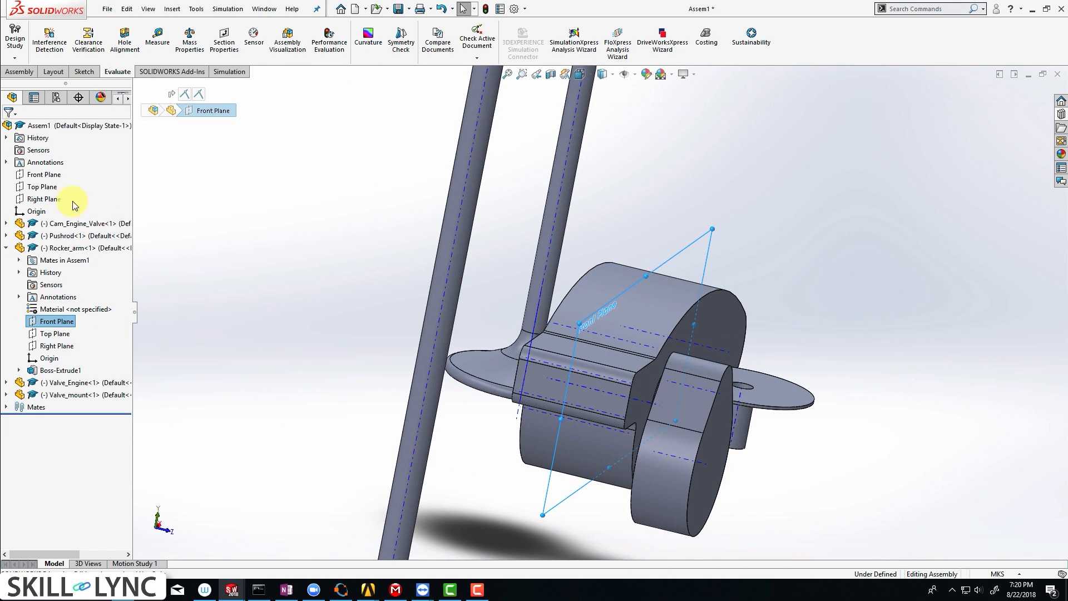
left_click(40, 179, "ctrl")
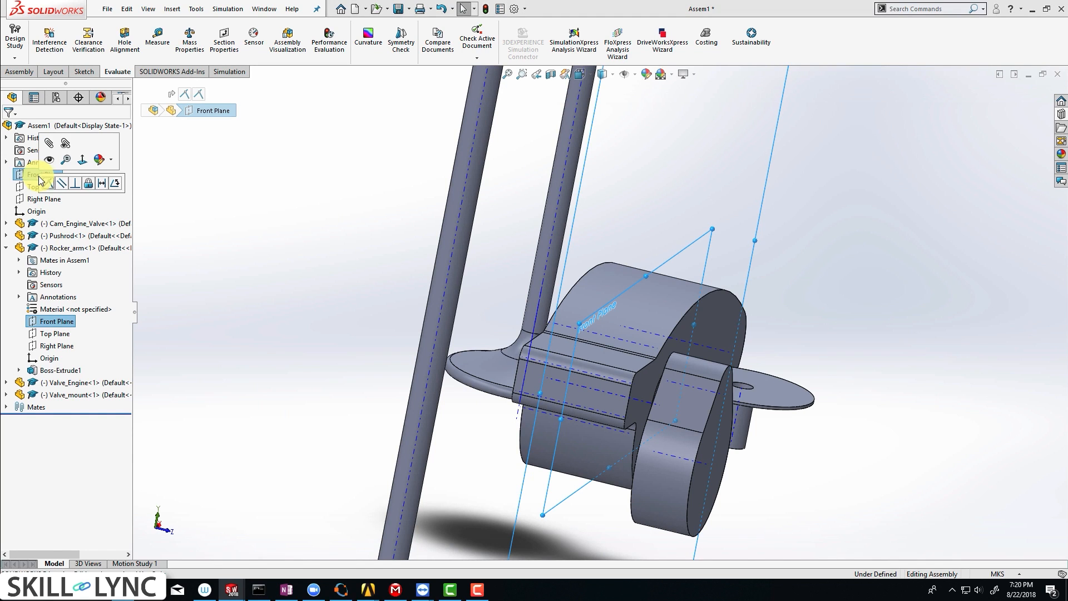
left_click(52, 188)
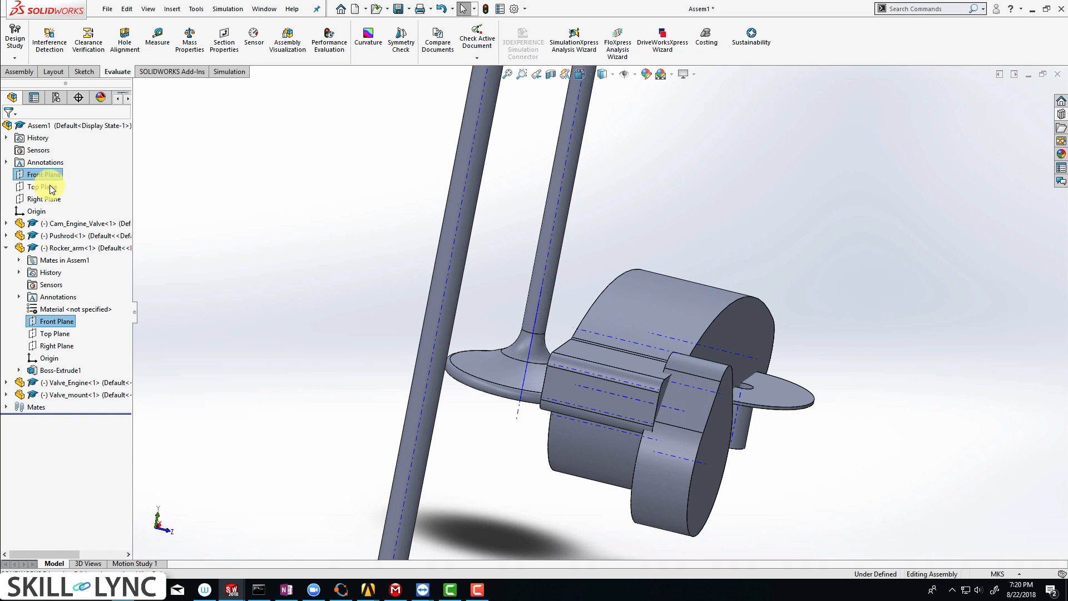
- Mate the Front Plane of Cam_Engine_Valve coincident with the assembly's Front Plane
left_click(7, 248)
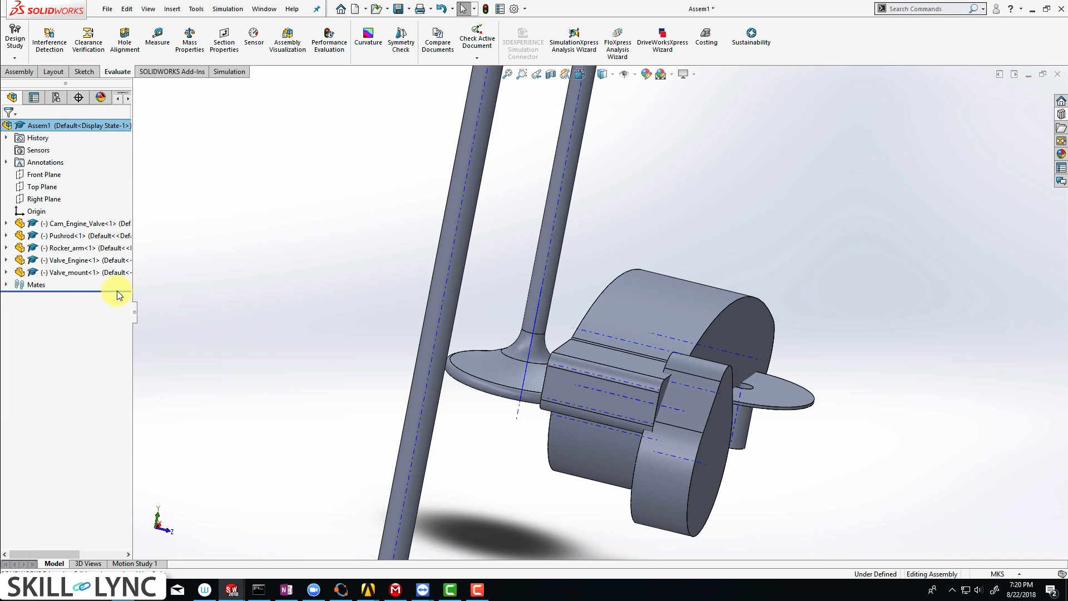
left_click(6, 223)
left_click(56, 284)
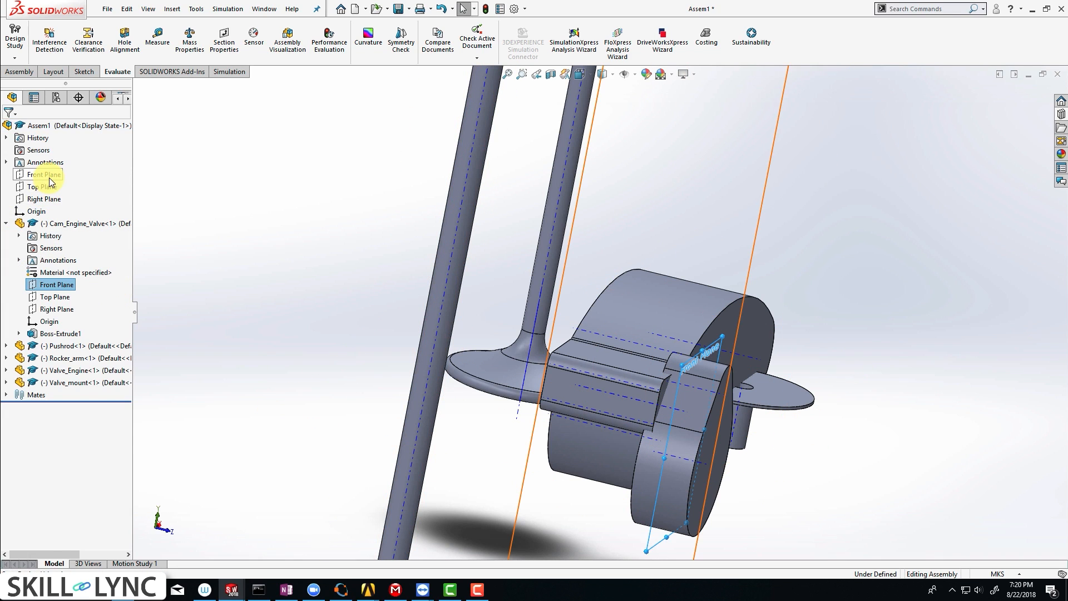
left_click(47, 175, "ctrl")
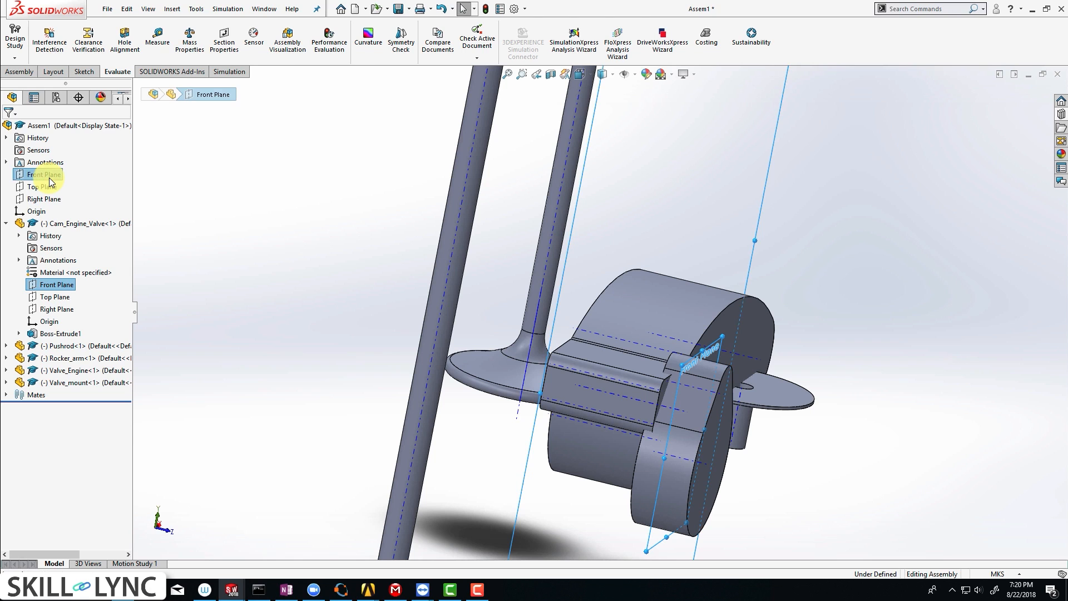
left_click(61, 187)
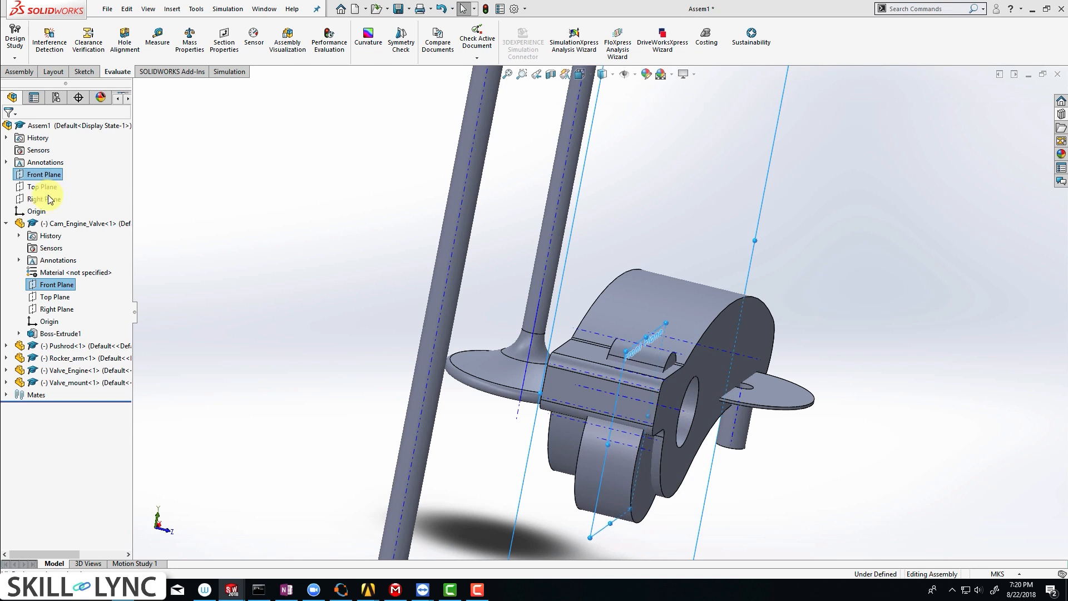
left_click(5, 223)
- Mate the pushrod's central axis coincident with the assembly's Front Plane
scroll(530, 210, "up", 4)
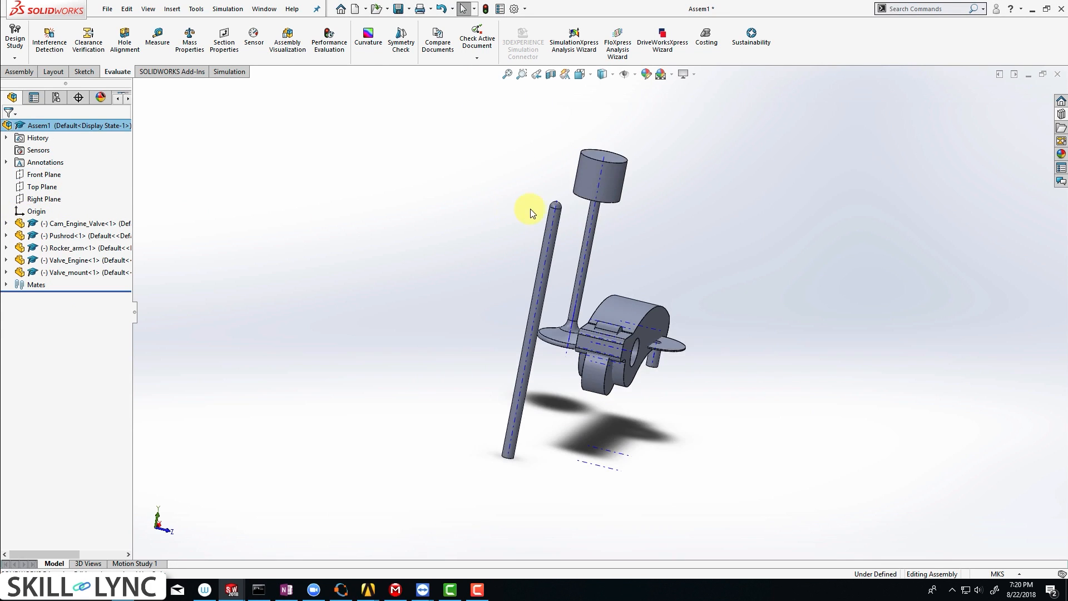
middle_click_drag(529, 209, 456, 236)
scroll(468, 248, "down", 3)
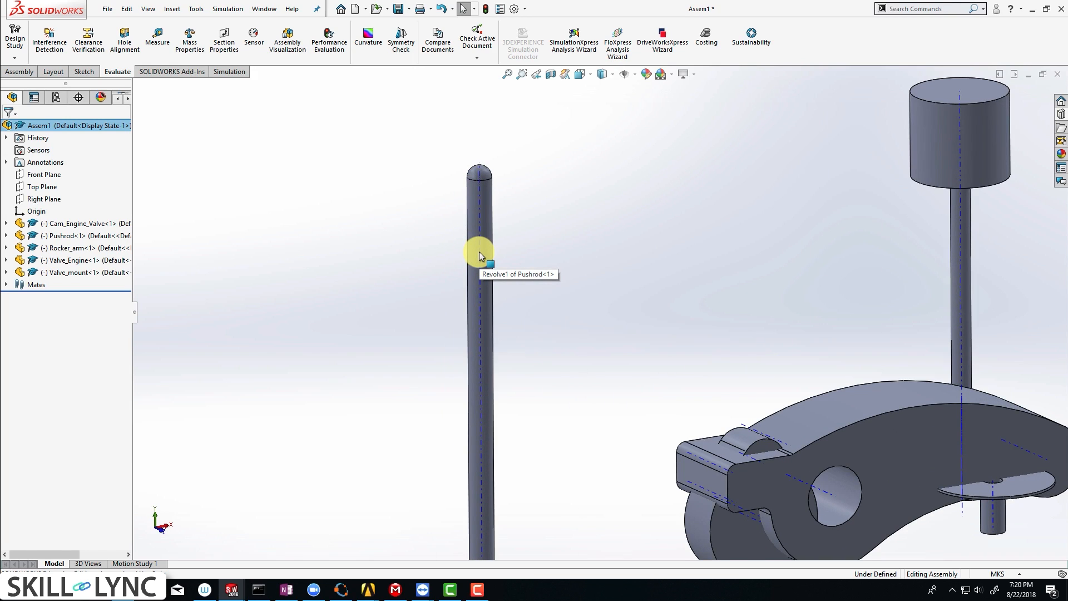
left_click(479, 251)
left_click(42, 174)
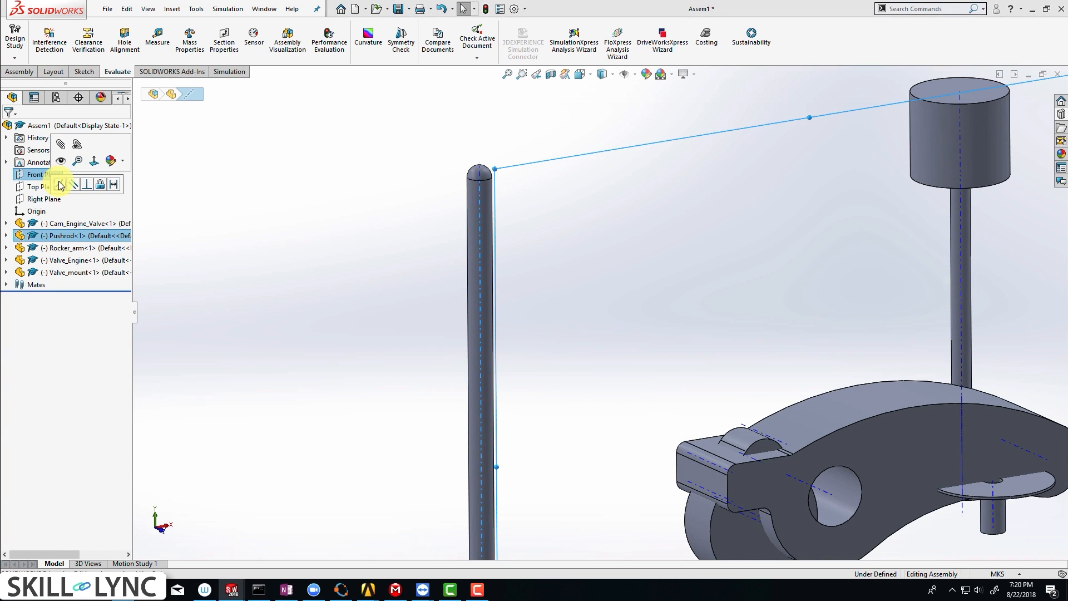
left_click(59, 184)
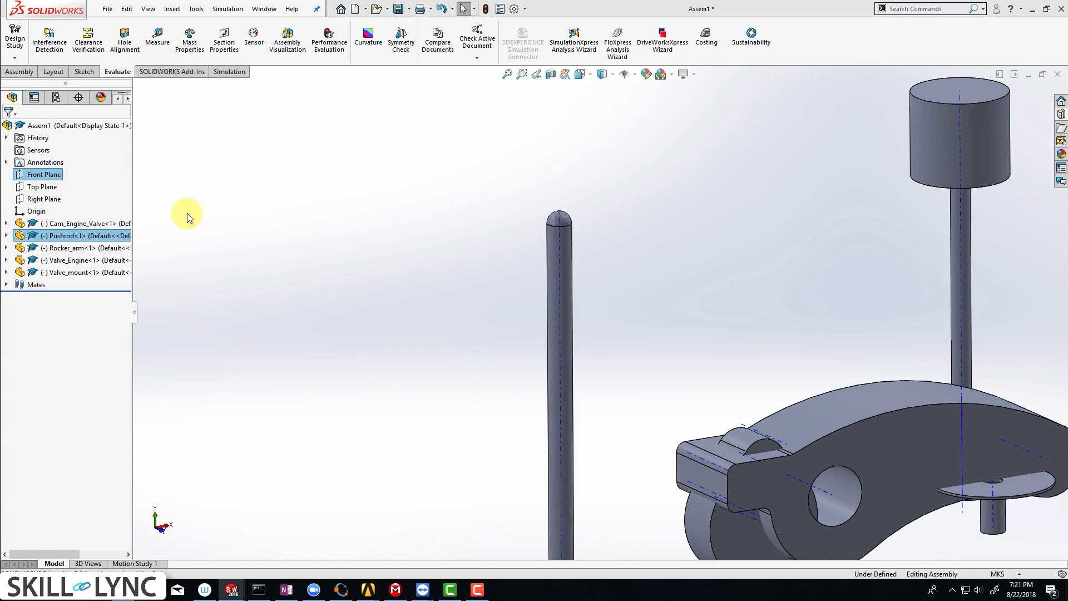
- Mate the central axis of Valve_Engine coincident with the assembly's Front Plane
scroll(901, 282, "up", 3)
middle_click_drag(893, 308, 795, 344)
scroll(793, 343, "down", 5)
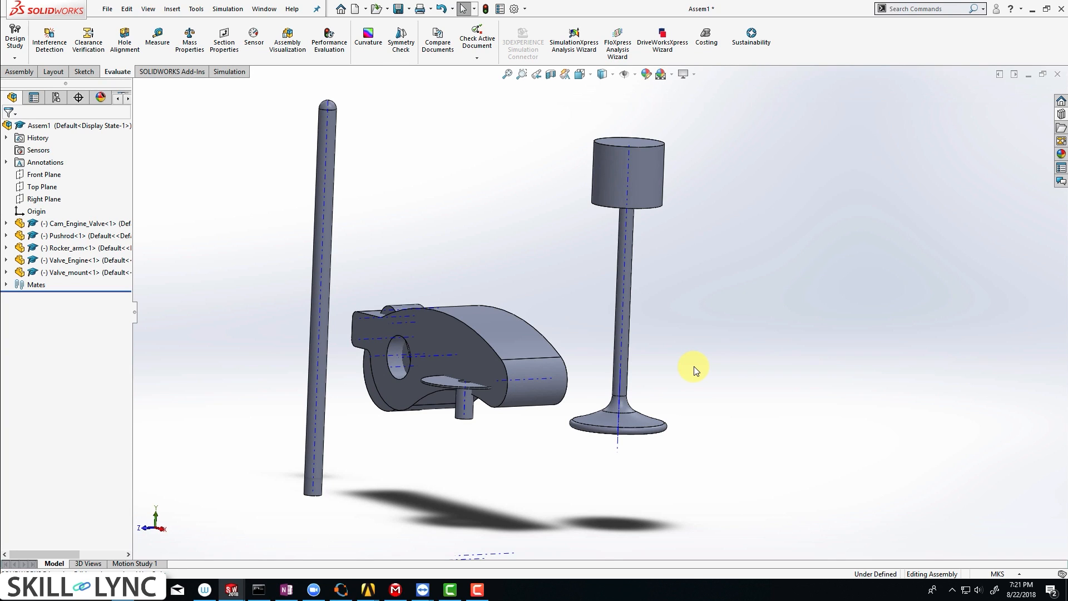
left_click(40, 173)
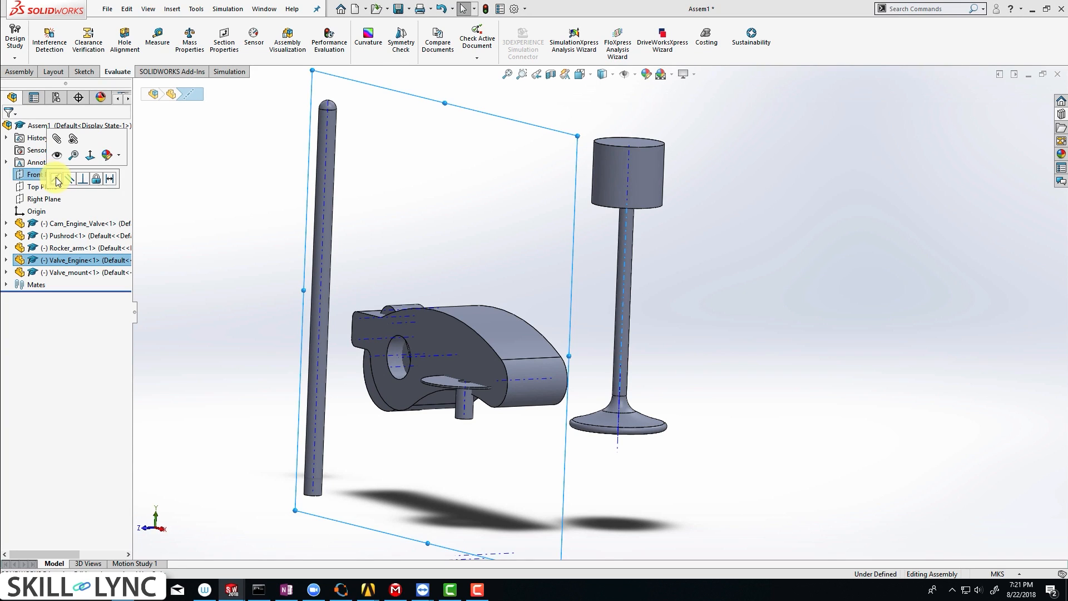
left_click(57, 178)
- Mate the central axis of Valve_mount coincident with the assembly's Front Plane
scroll(474, 408, "down", 3)
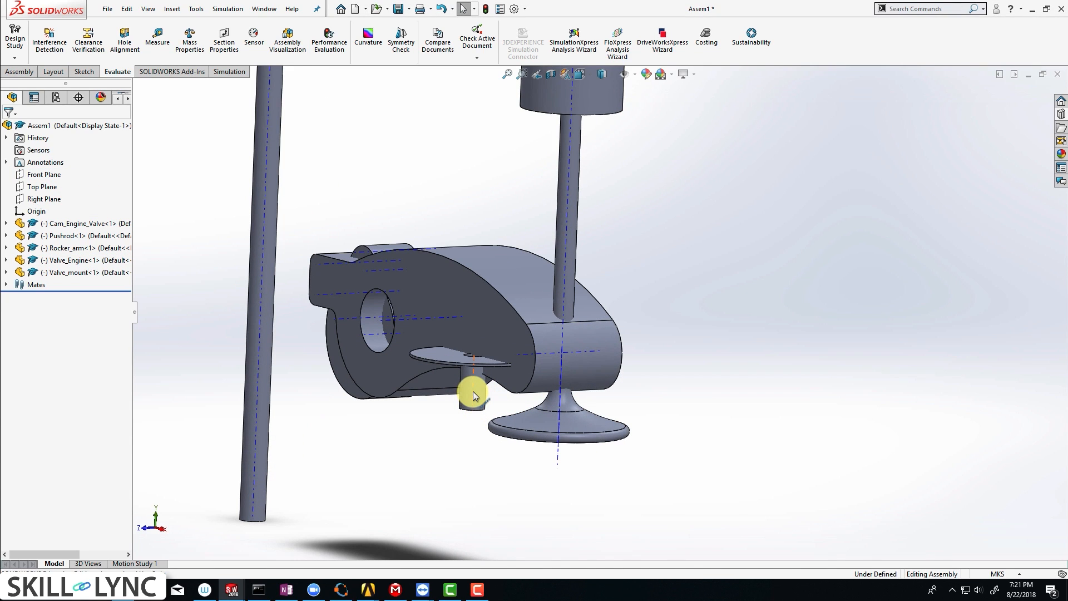
left_click(473, 391)
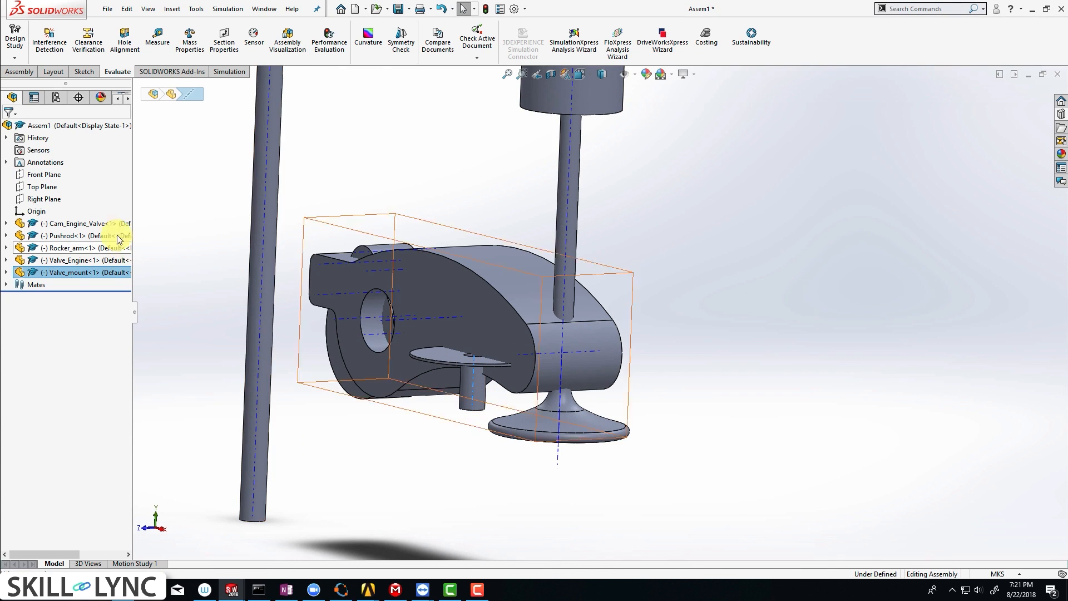
left_click(51, 178, "ctrl")
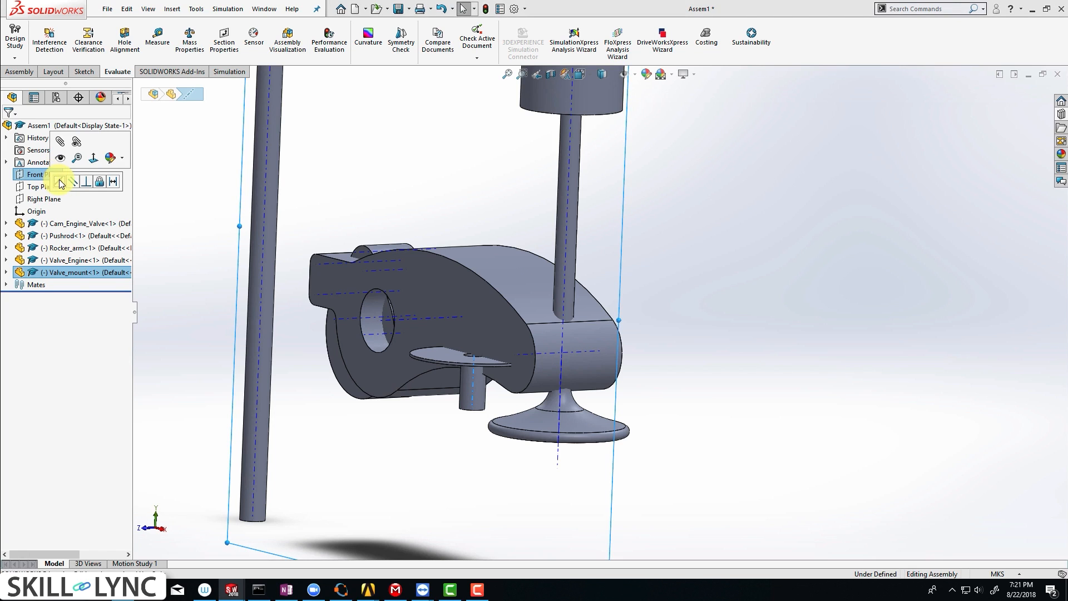
left_click(64, 179)
- Add a 0.02 m distance mate between the pushrod's central axis and the assembly's Right Plane
key("ctrl+1")
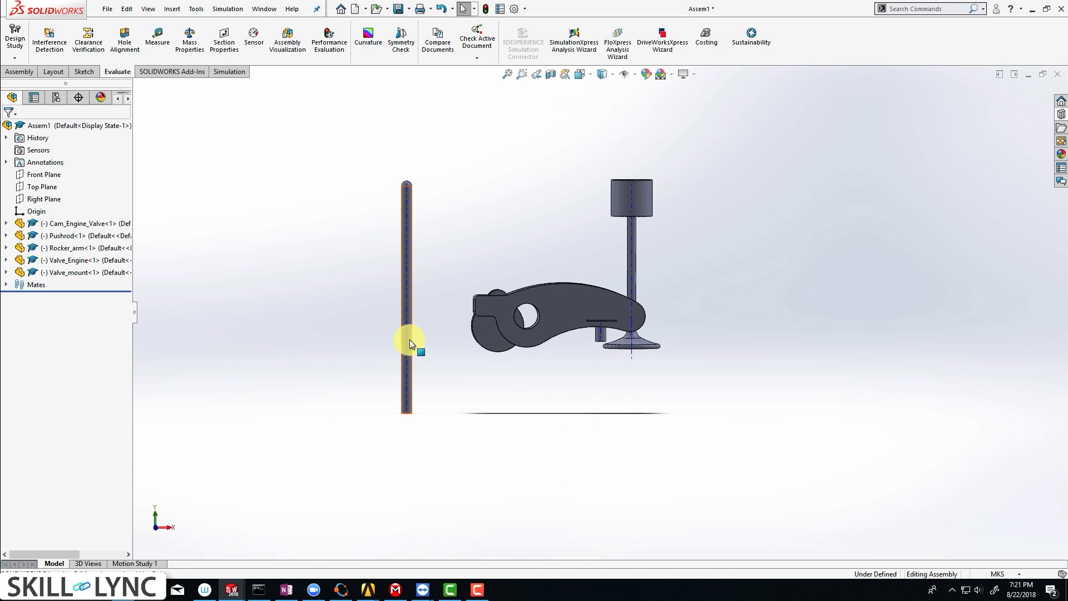
scroll(409, 339, "down", 5)
left_click(518, 308)
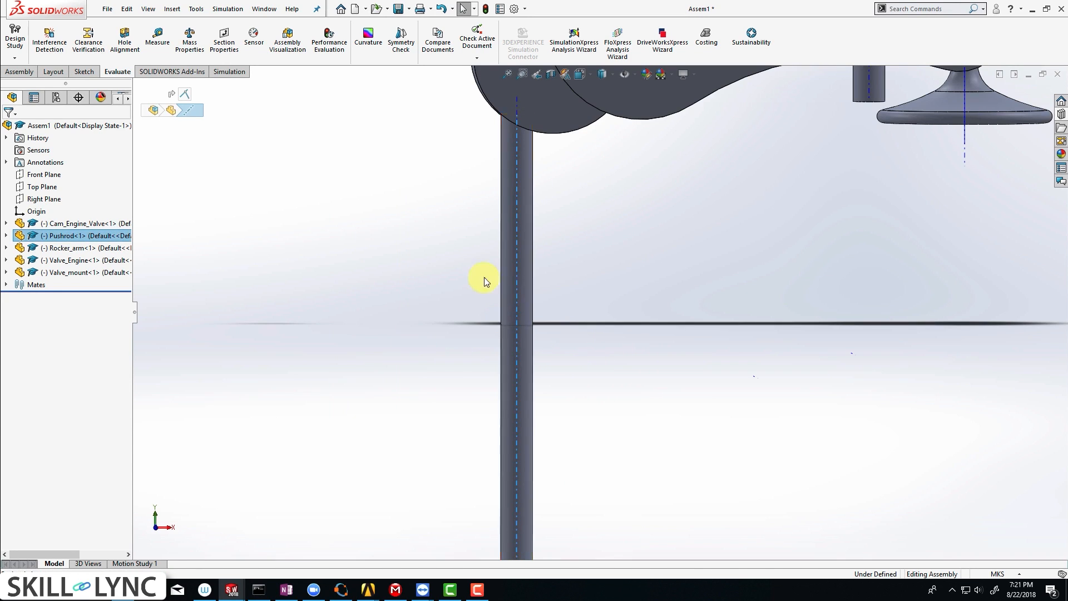
key("f")
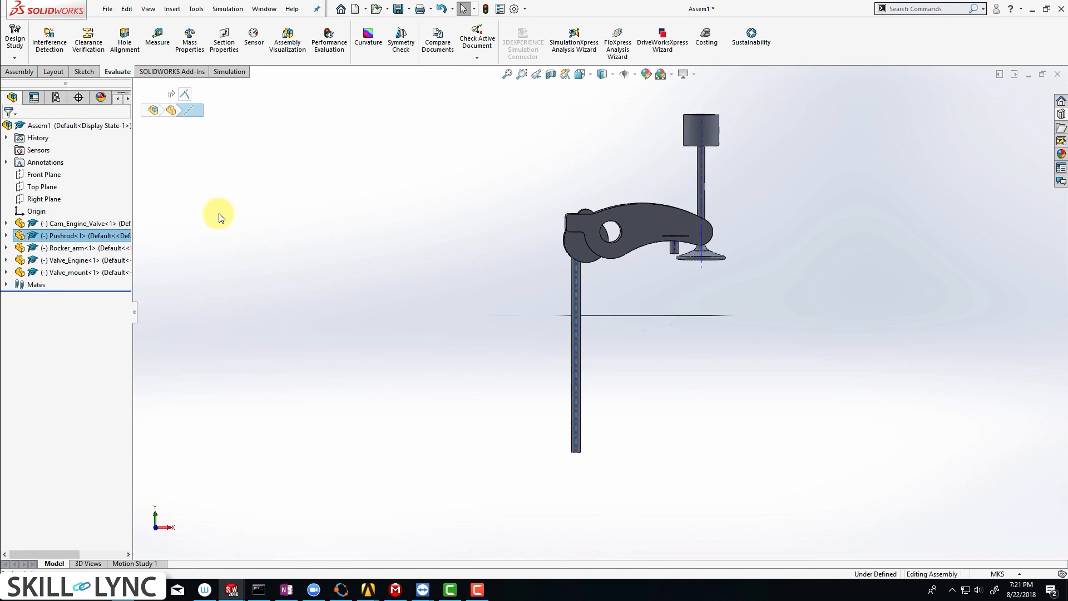
left_click(47, 198, "ctrl")
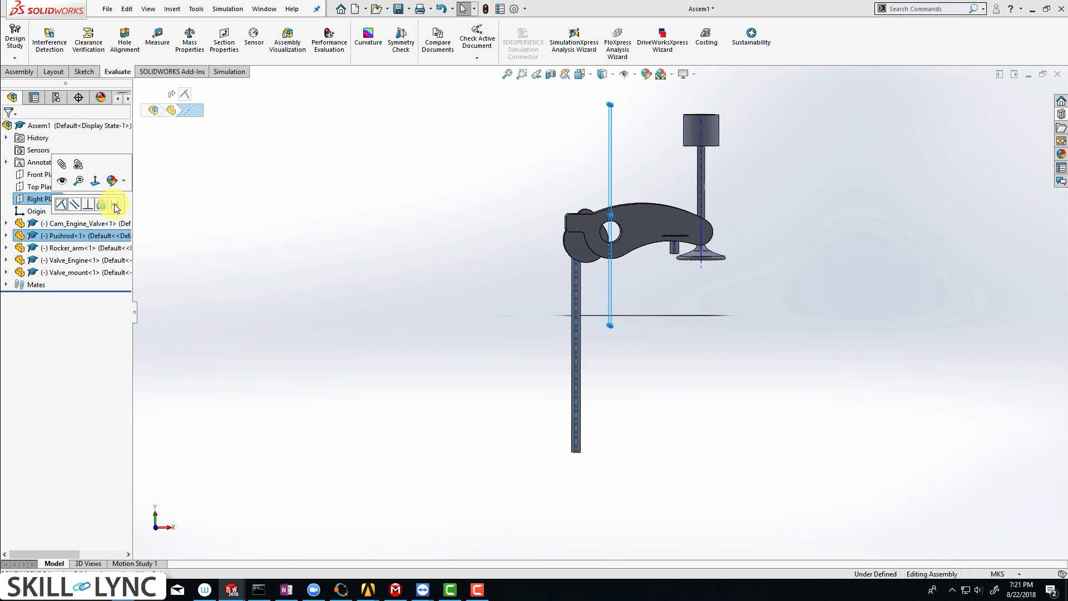
left_click(115, 206)
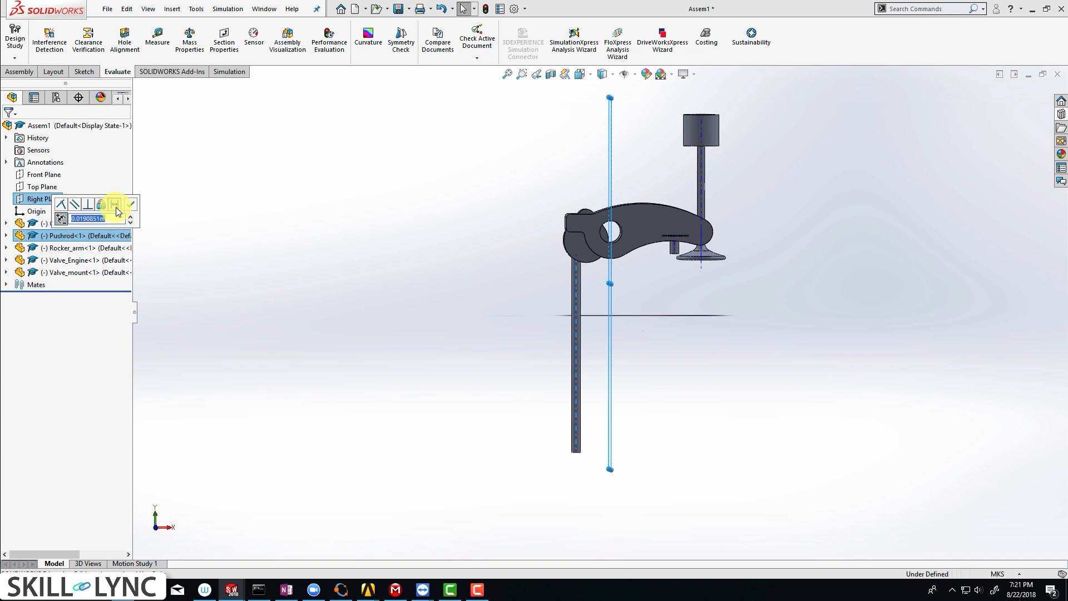
type("2m")
key("Return")
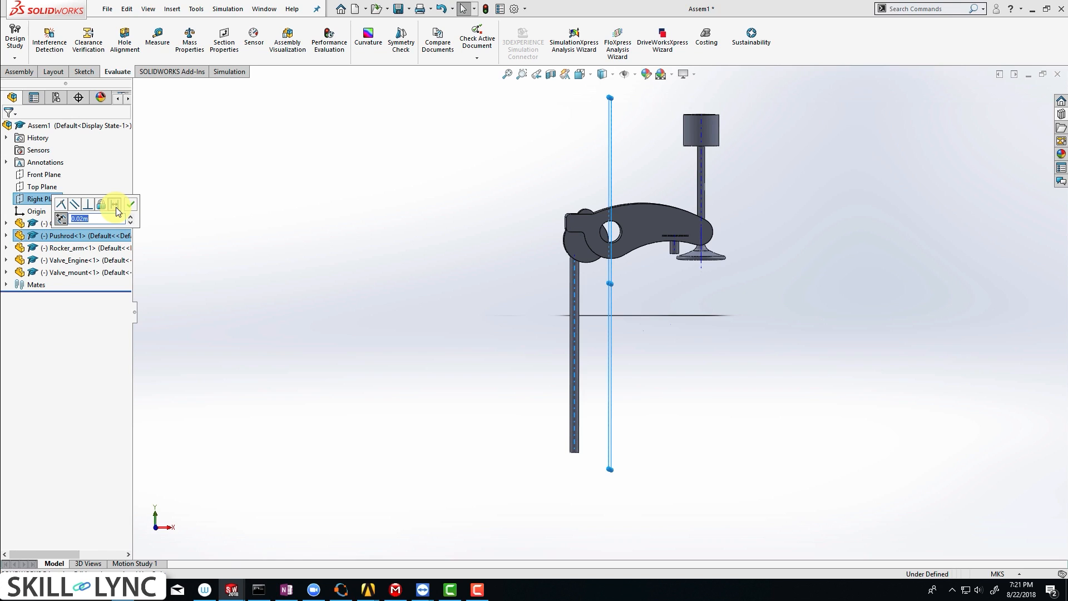
left_click(129, 205)
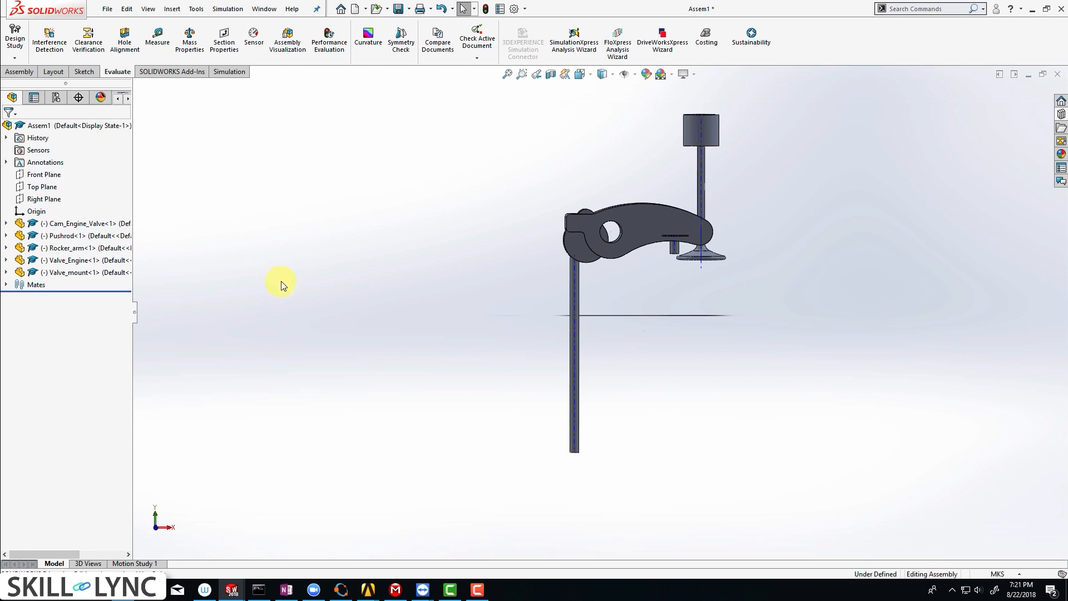
- Change the document units to MMGS and move the cam down beside the lower part of the pushrod
left_click(1008, 576)
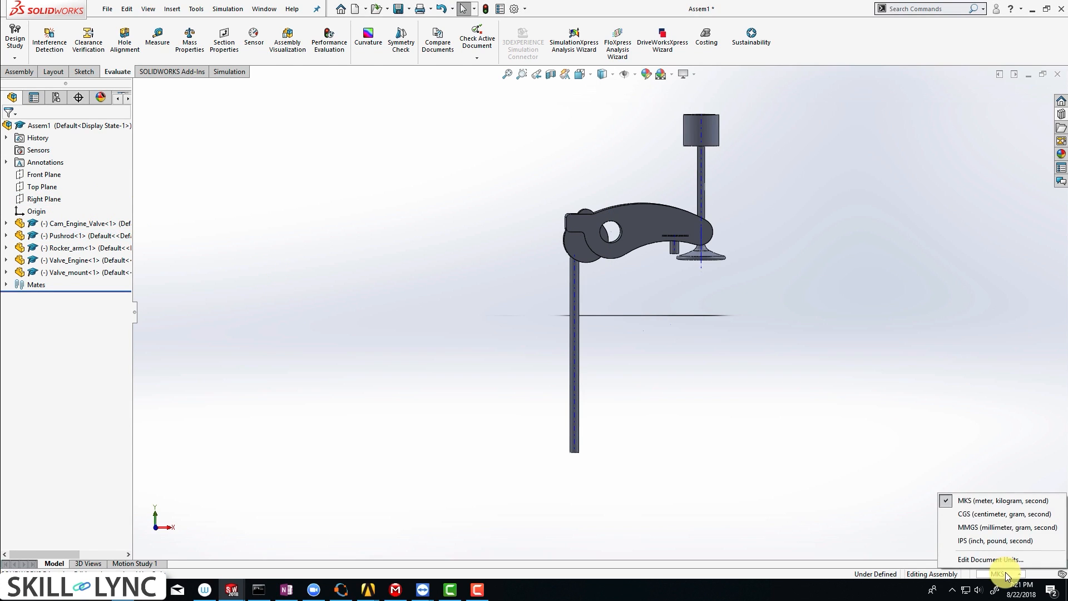
left_click(982, 526)
left_click(588, 260)
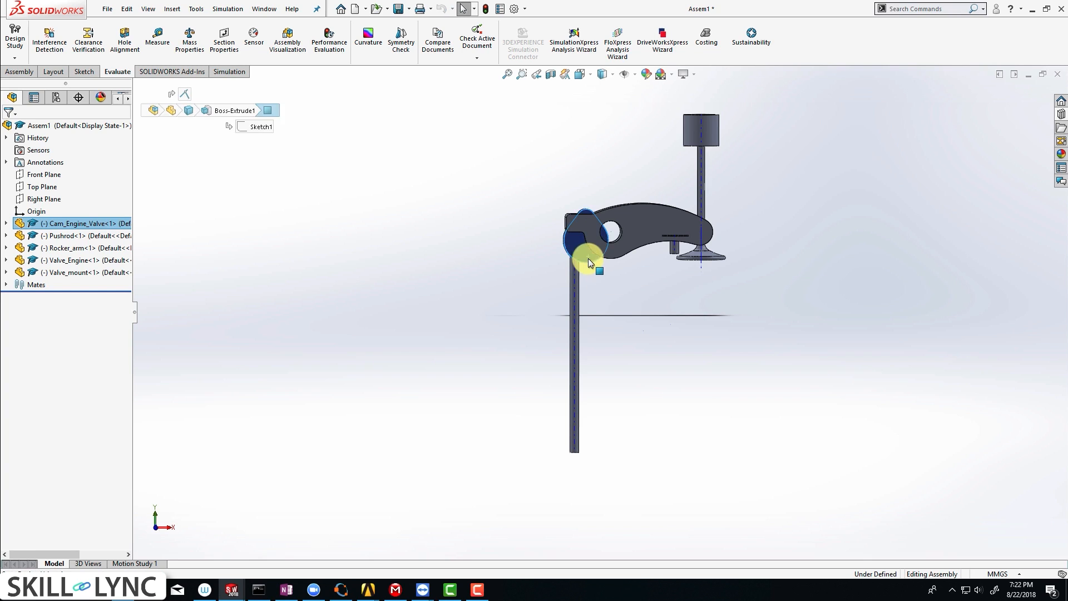
left_click_drag(588, 260, 523, 415)
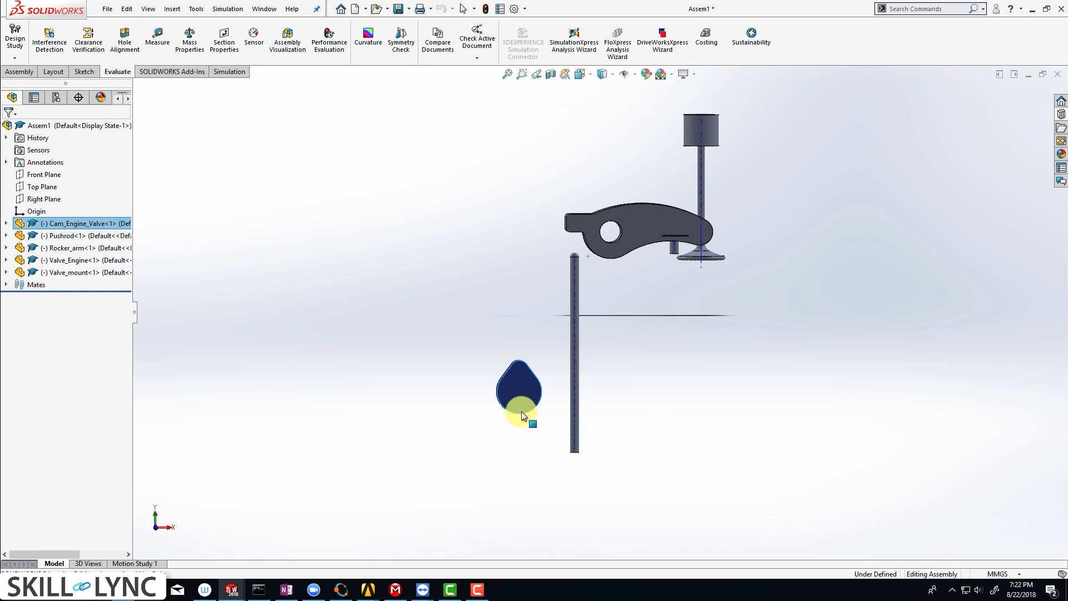
left_click(677, 389)
- Add a 20 mm distance mate between the cam's central axis and the assembly's Right Plane
scroll(638, 279, "down", 8)
scroll(562, 310, "up", 3)
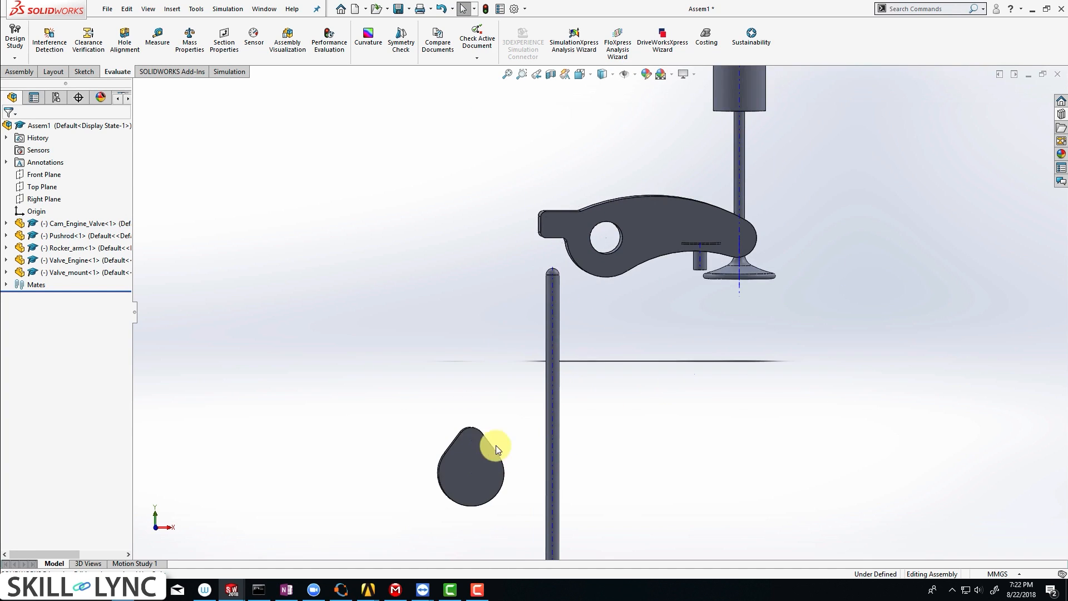
middle_click_drag(496, 441, 486, 370)
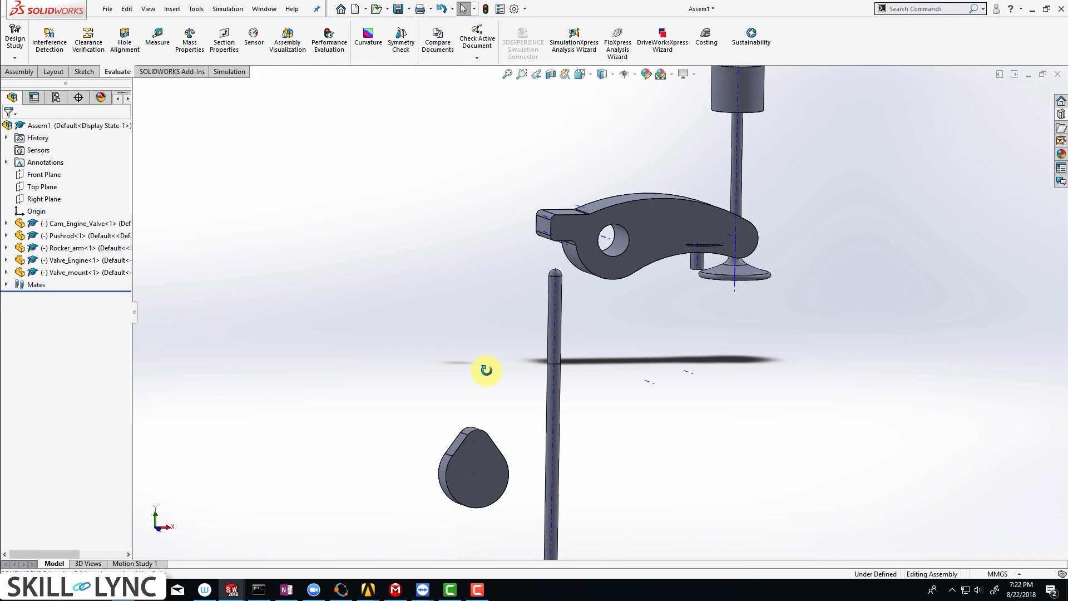
scroll(517, 375, "down", 4)
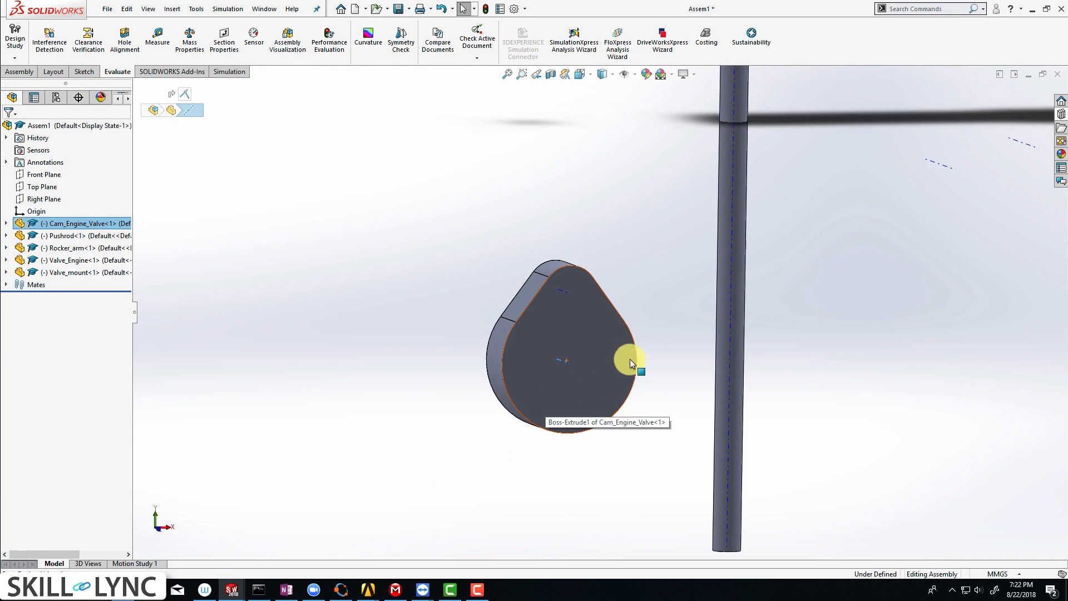
left_click(628, 359)
scroll(631, 328, "up", 4)
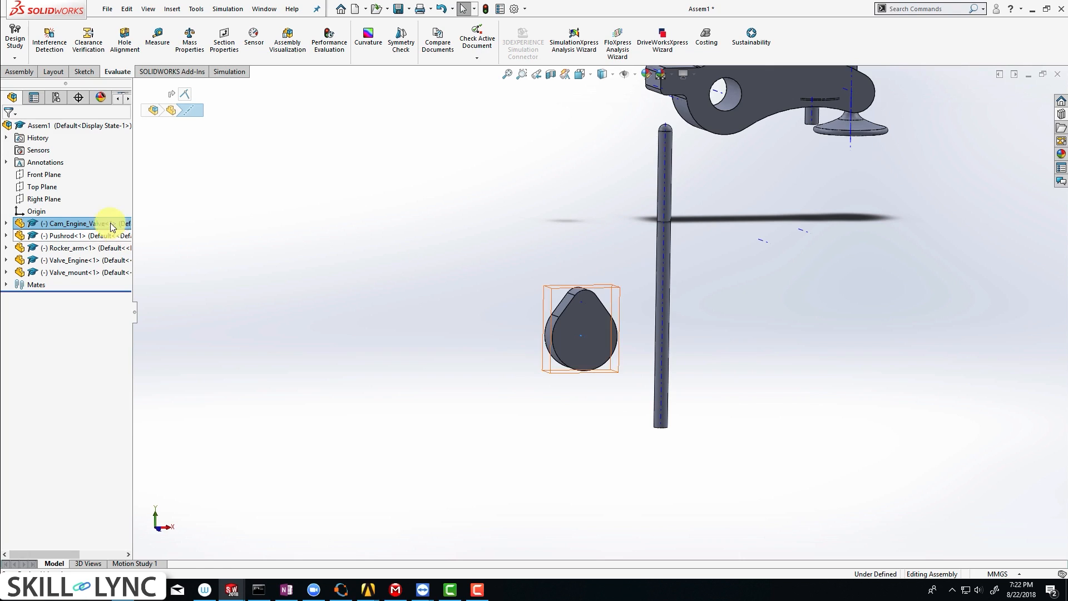
left_click(58, 203, "ctrl")
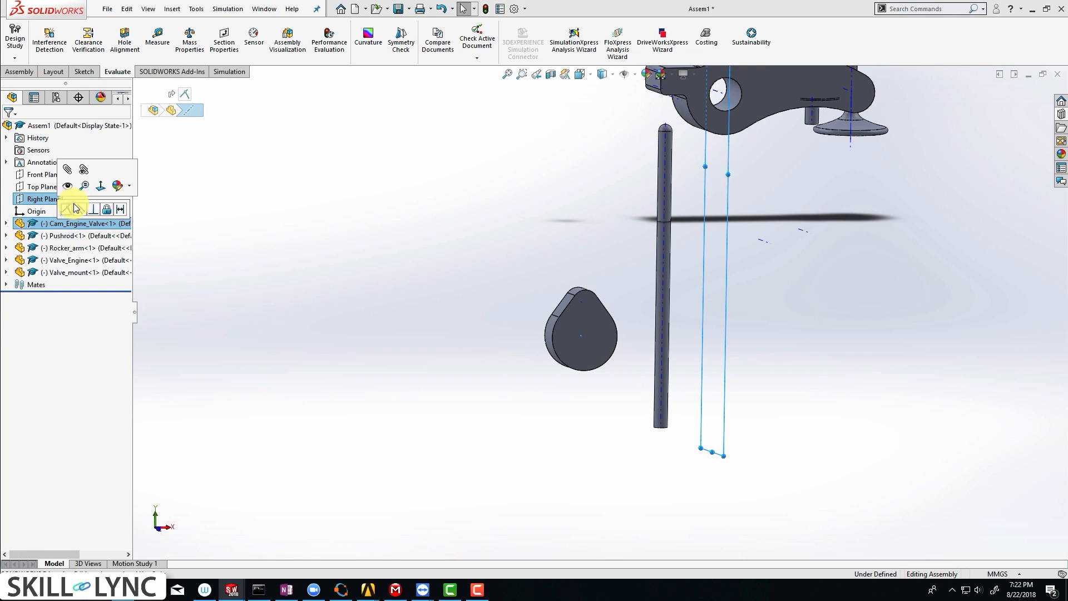
left_click(118, 209)
type("2")
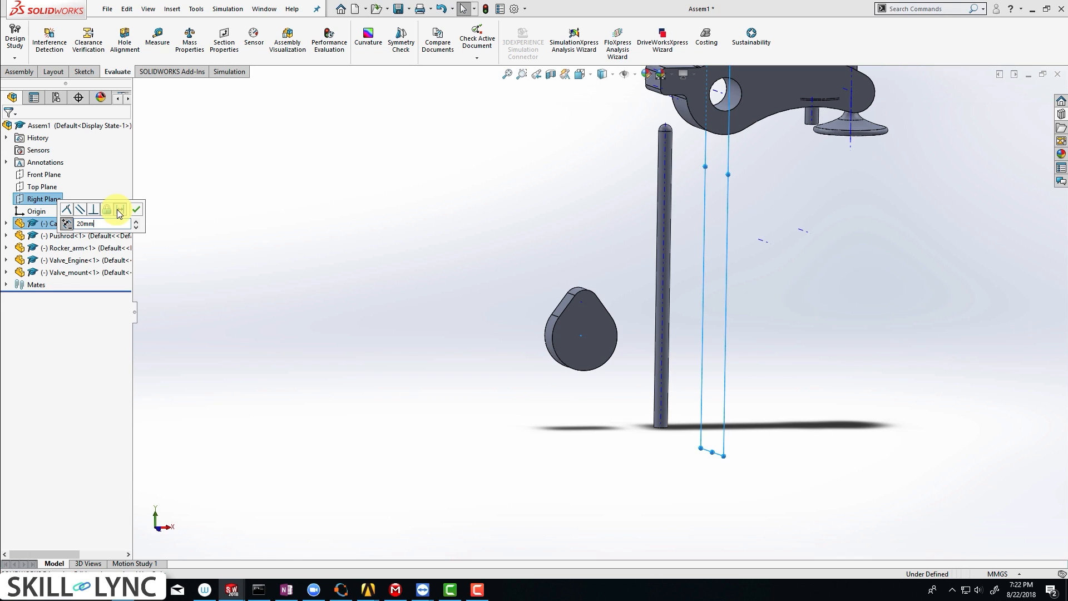
type("0.00mm")
key("Return")
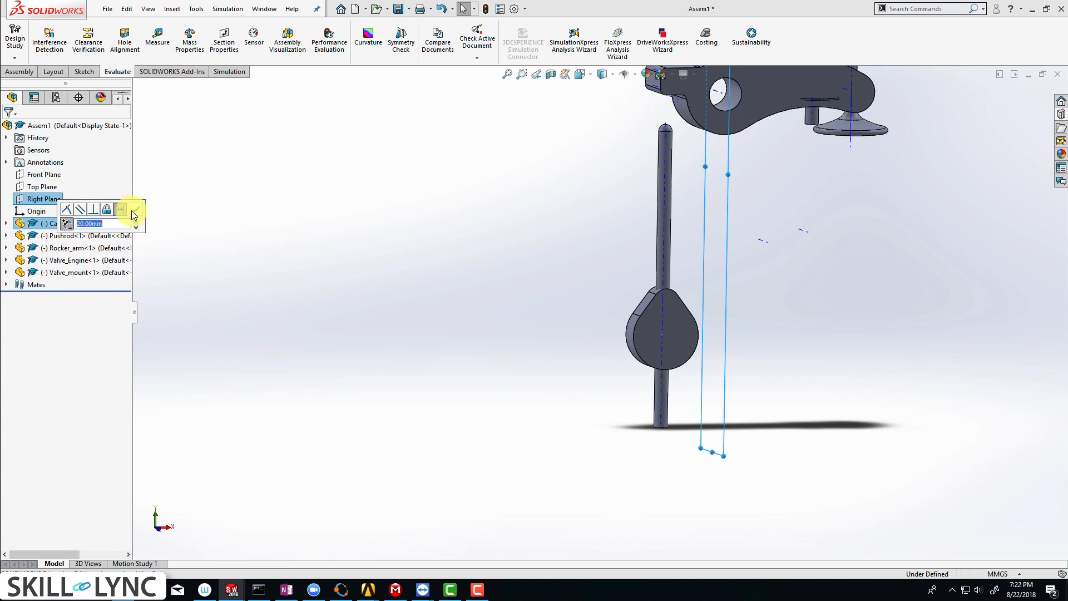
left_click(136, 209)
- Move the valve mount down, clear of the rocker arm and the valve head
mouse_move(683, 223)
middle_mouse_down()
mouse_move(679, 186)
mouse_move(681, 202)
middle_mouse_up()
scroll(685, 211, "down", 3)
left_click_drag(665, 267, 735, 417)
scroll(759, 417, "down", 3)
scroll(713, 404, "up", 2)
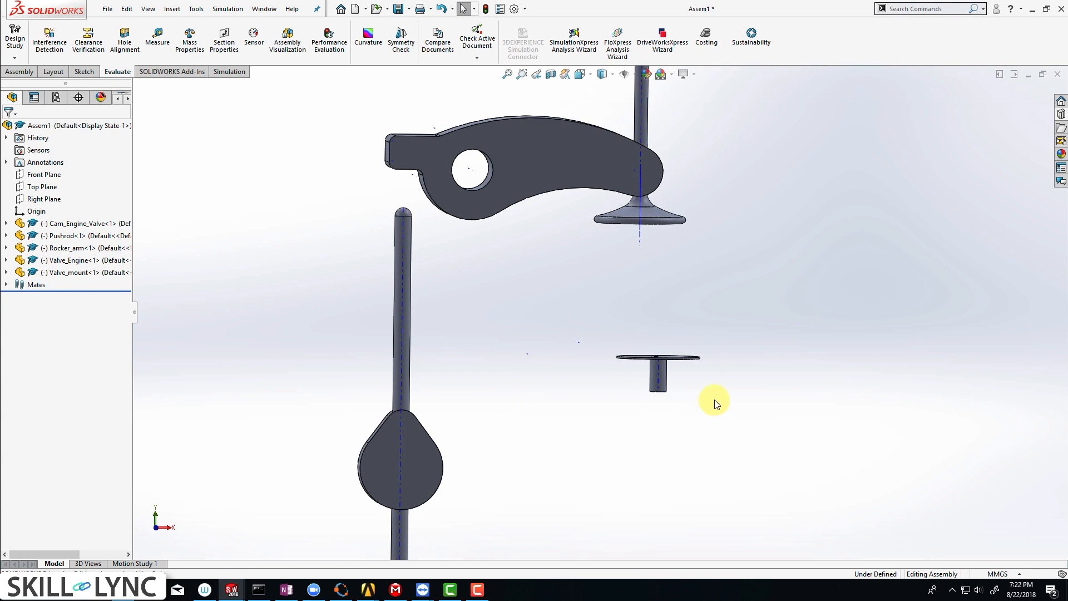
- Add a 50 mm distance mate between the valve mount's central axis and the assembly's Right Plane
left_click(656, 380)
left_click(40, 199, "ctrl")
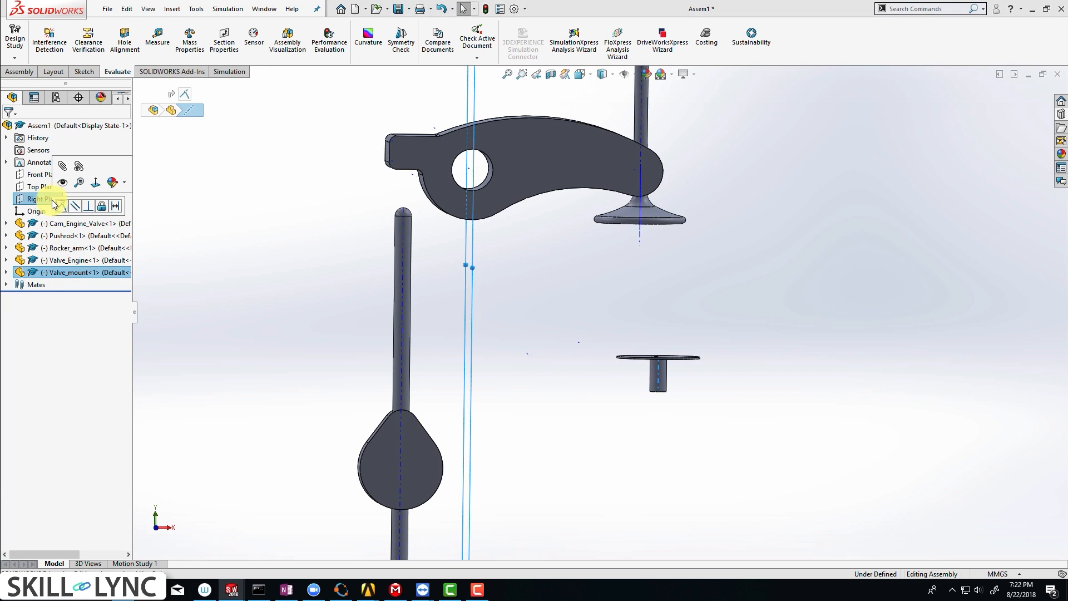
left_click(115, 207)
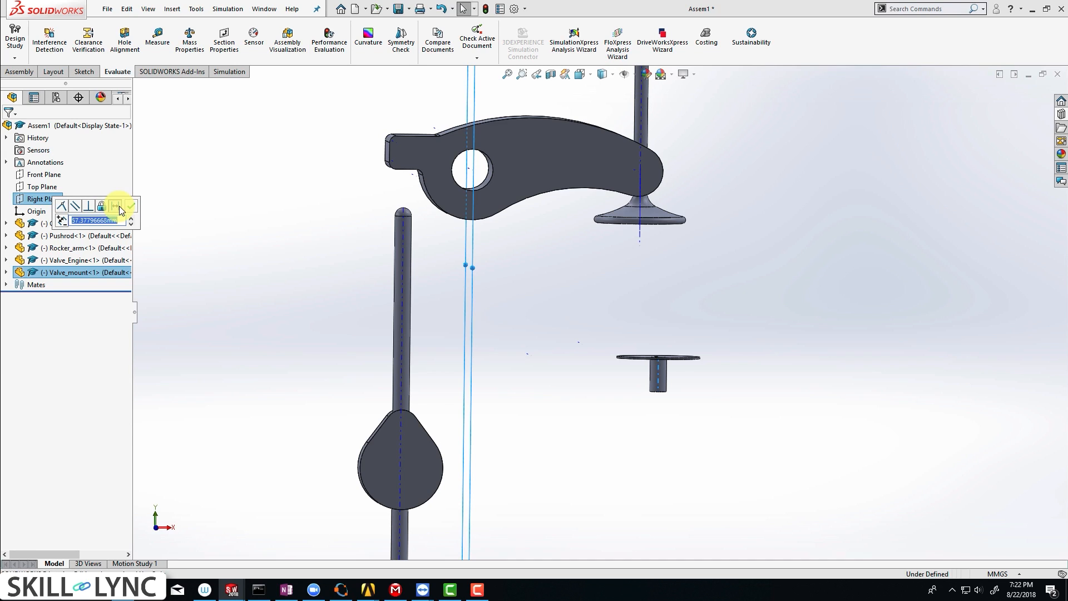
type("5")
type("0.00mm")
key("Return")
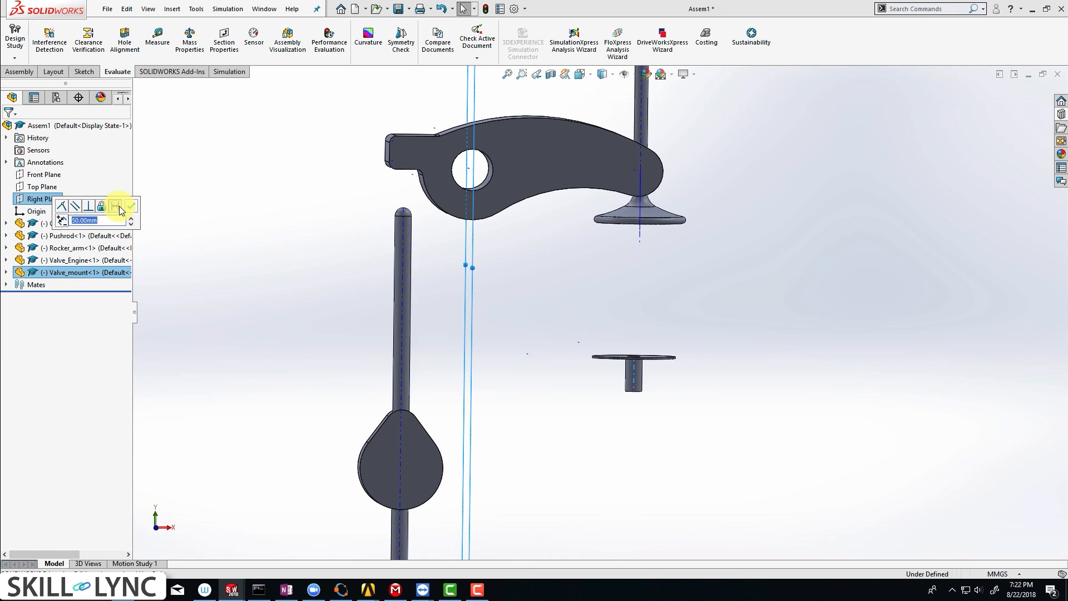
left_click(127, 207)
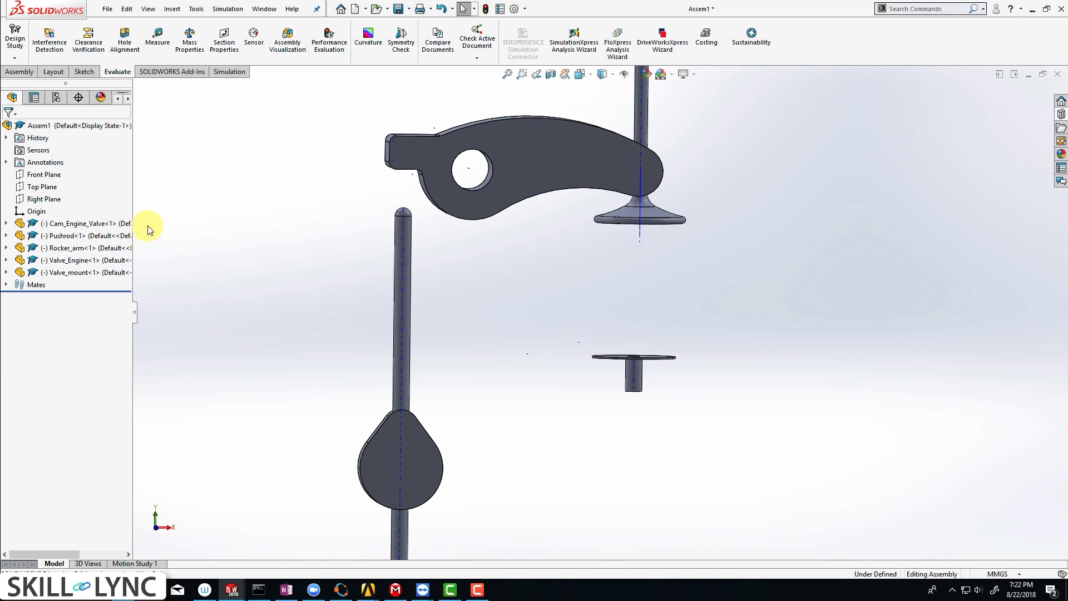
- Add a 60 mm distance mate between the upper face of the valve mount's disc and the assembly's Top Plane
middle_click_drag(539, 318, 529, 348)
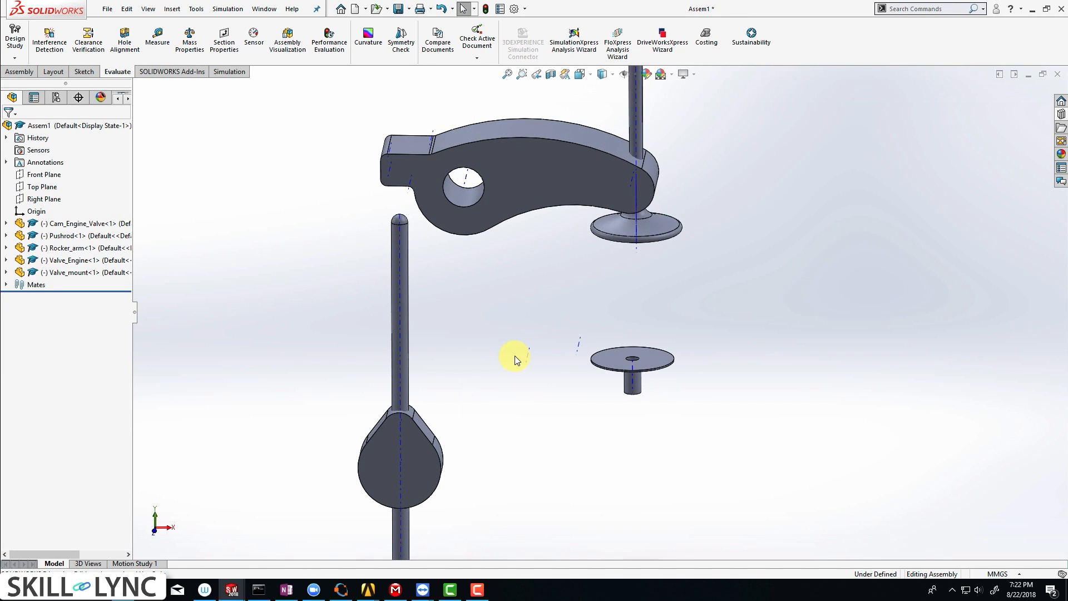
scroll(659, 361, "down", 3)
left_click(634, 357)
scroll(633, 357, "up", 5)
left_click(39, 186, "ctrl")
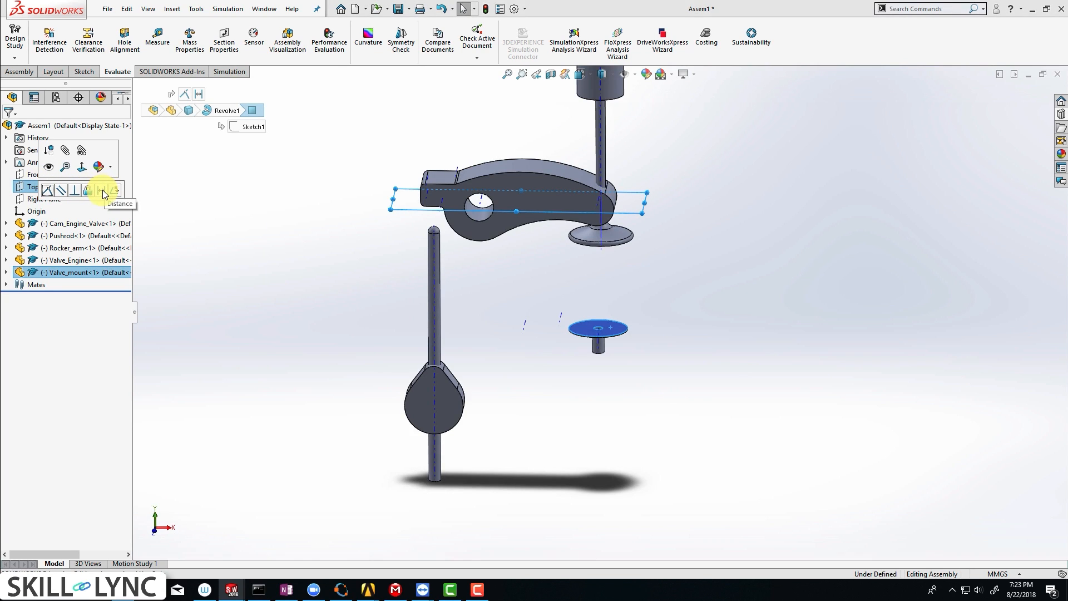
left_click(102, 190)
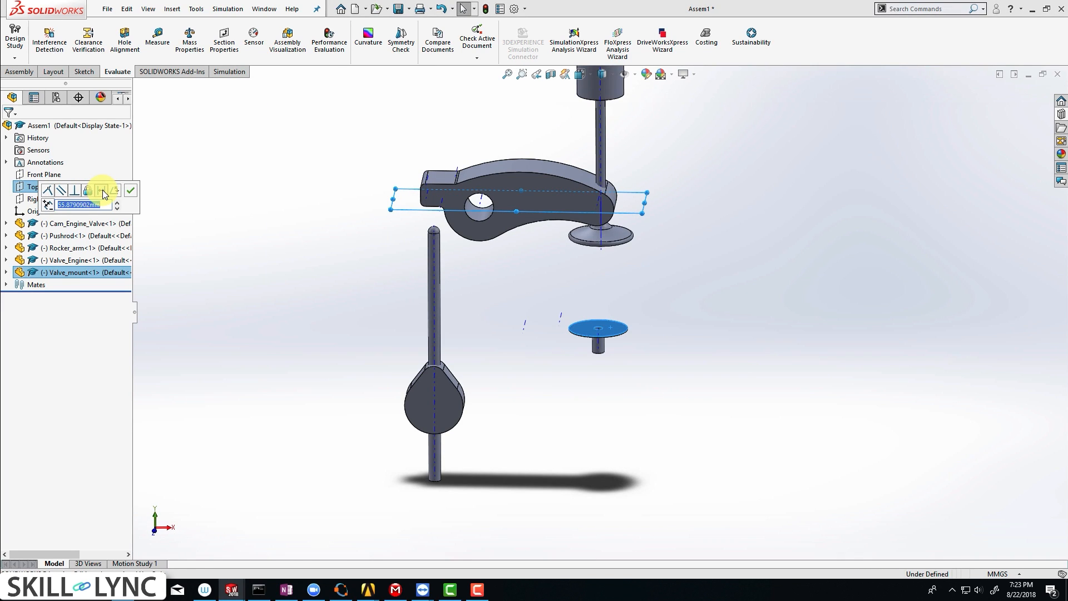
type("60mm")
key("Return")
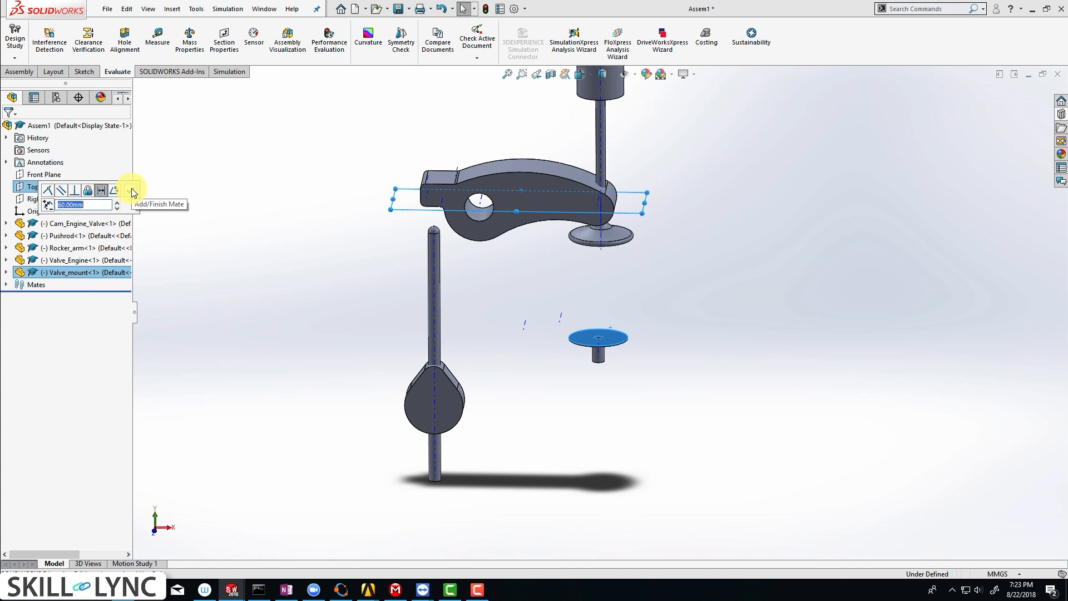
left_click(133, 192)
- Move the engine valve down below the rocker arm so that its stem stands beside the valve mount
middle_click_drag(446, 262, 534, 257)
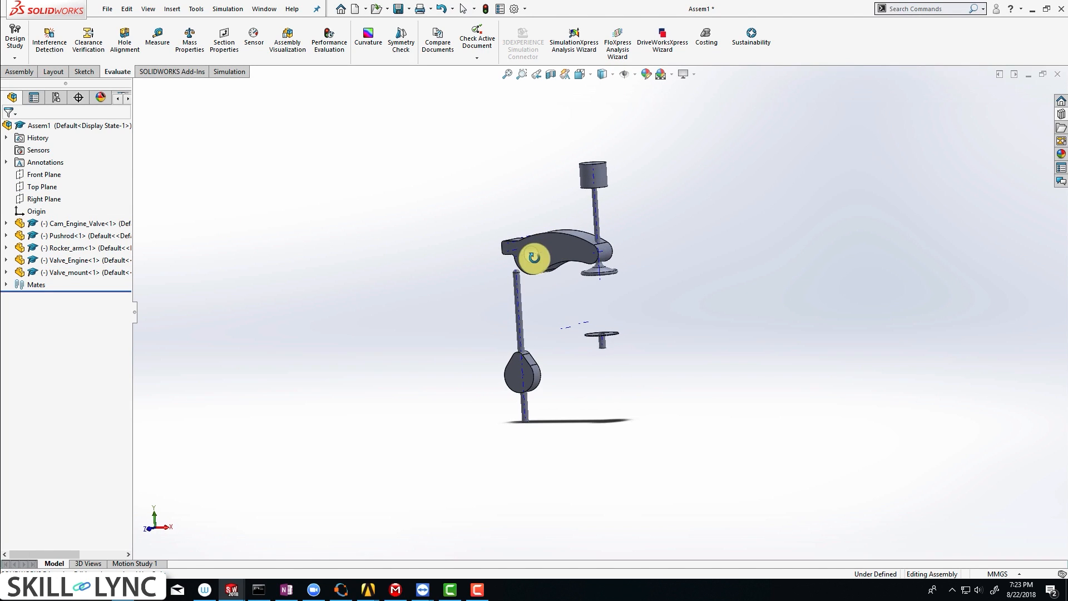
scroll(599, 297, "down", 3)
left_click_drag(588, 231, 625, 446)
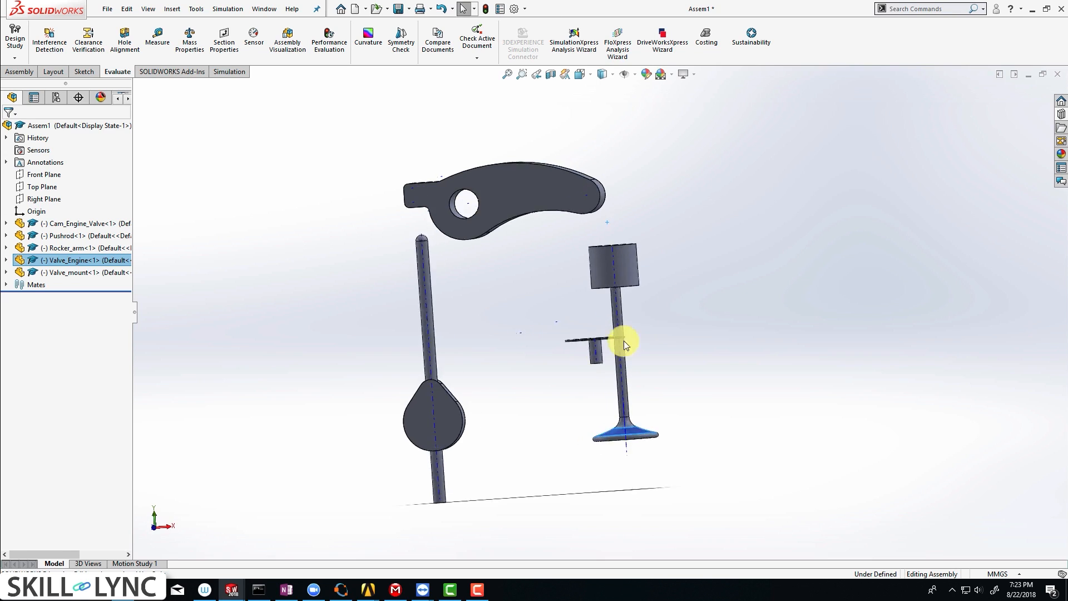
scroll(622, 341, "down", 2)
left_click(698, 355)
- Mate the central axes of the valve mount and the engine valve coincident
scroll(578, 349, "down", 4)
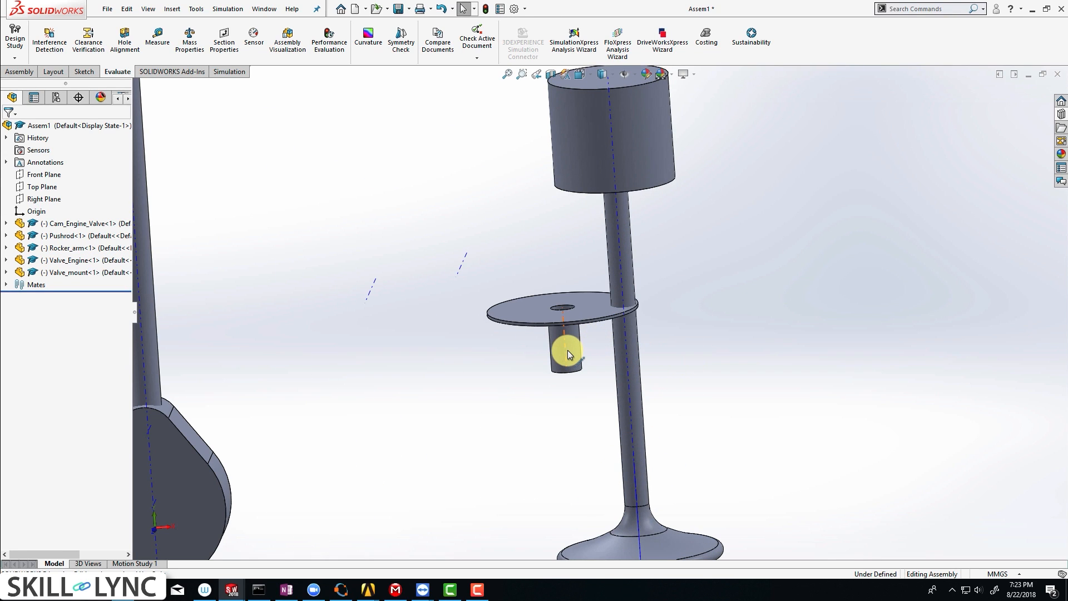
left_click(567, 352)
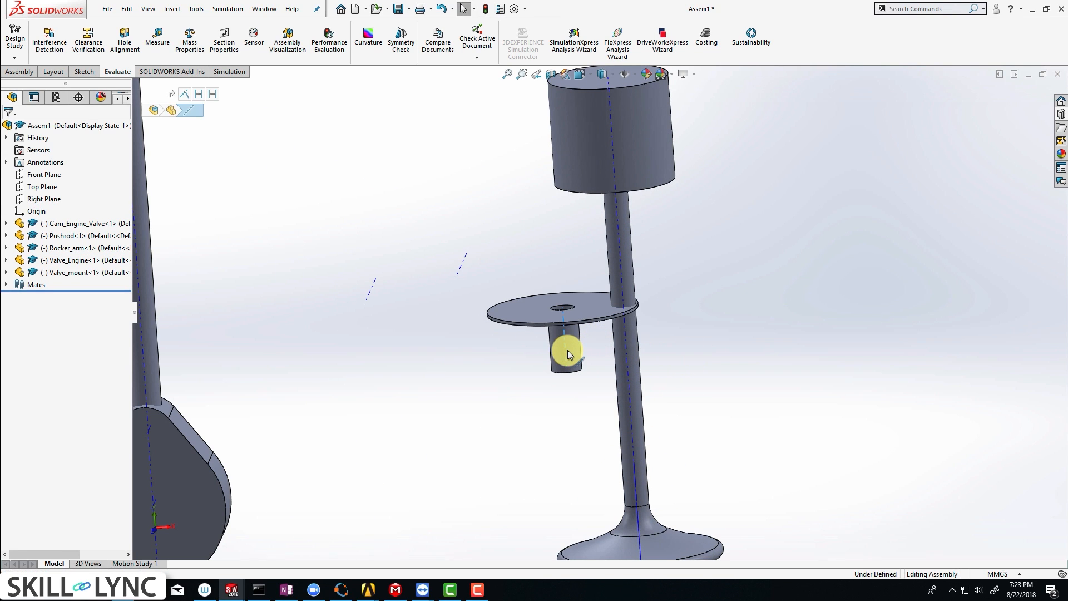
left_click(629, 356, "ctrl")
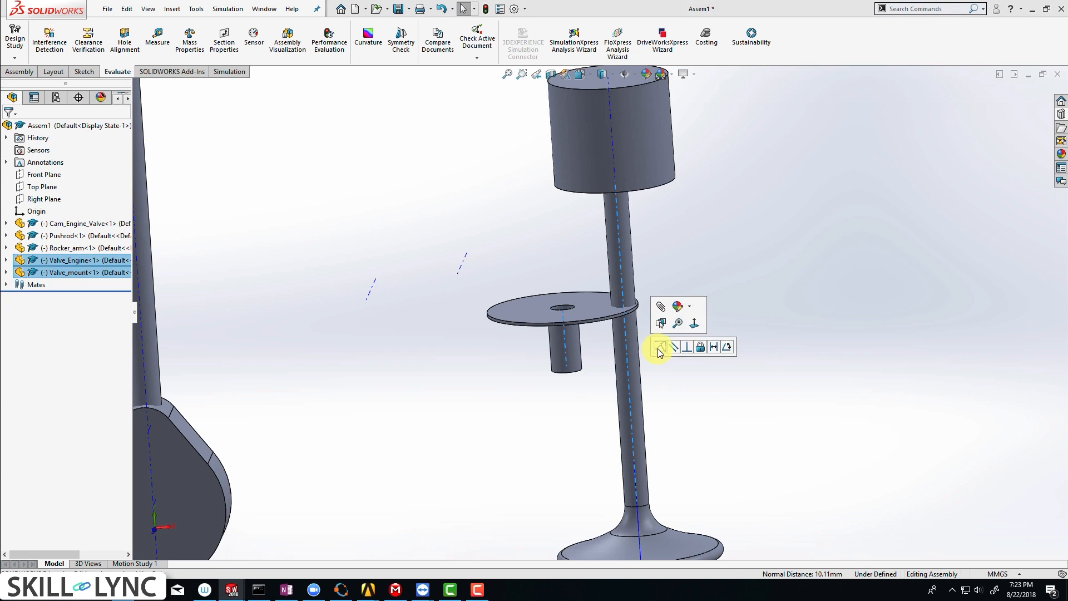
left_click(658, 348)
- In the front view, move the pushrod up until its domed tip meets the underside of the rocker arm's squared end
scroll(504, 292, "up", 6)
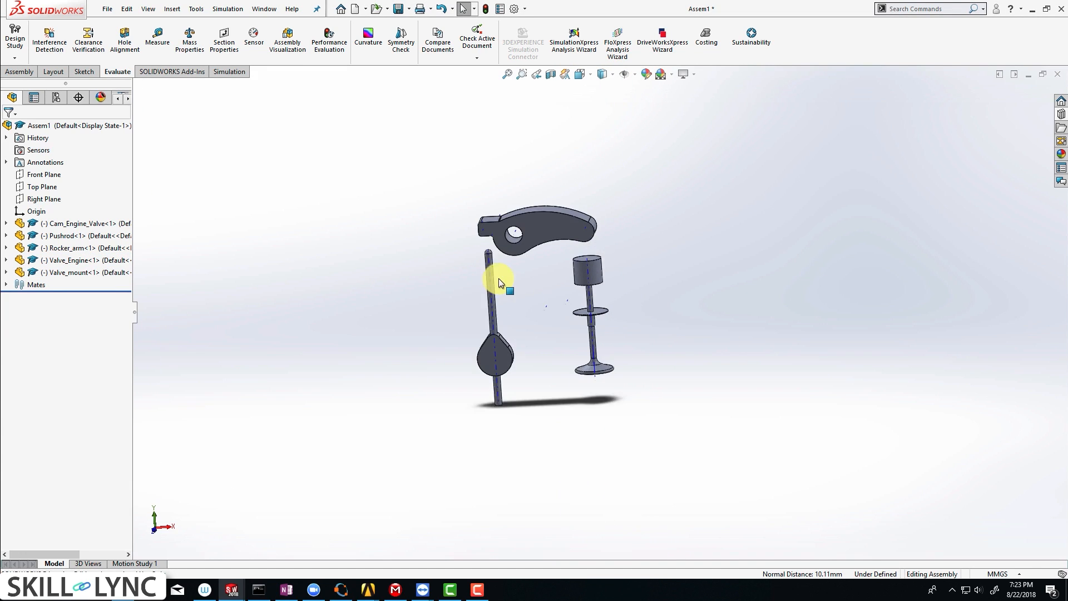
left_click(578, 76)
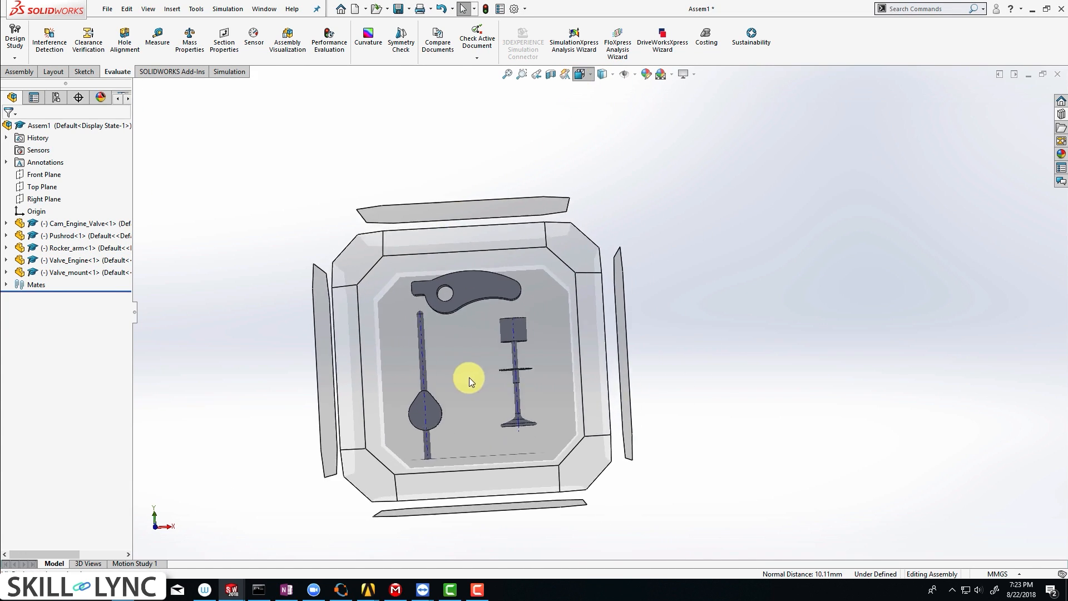
left_click(450, 362)
scroll(535, 167, "down", 5)
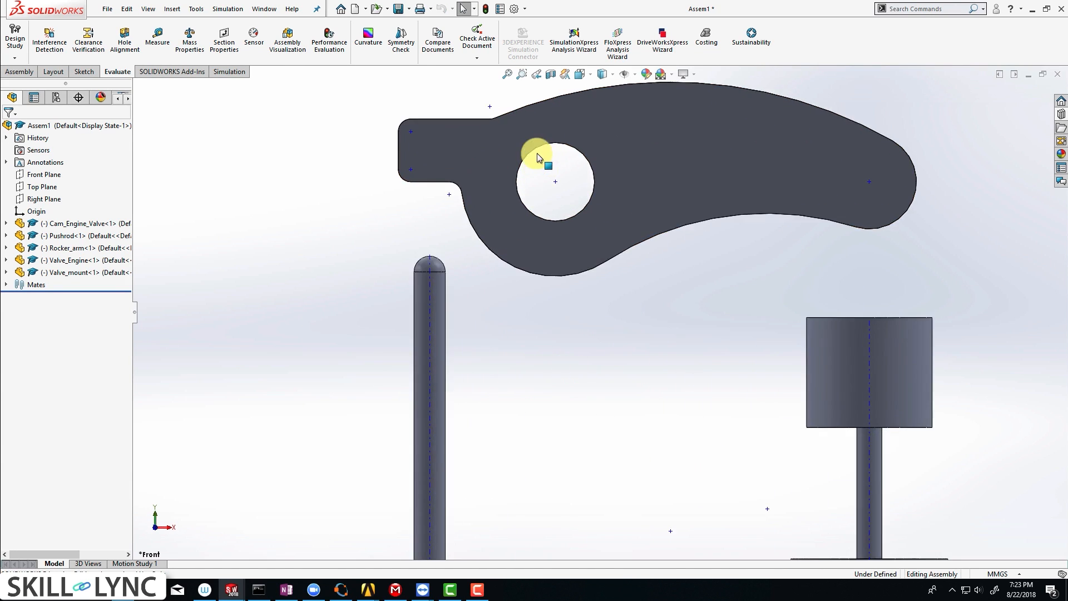
left_click(512, 383)
left_click_drag(512, 382, 513, 305)
scroll(494, 234, "down", 10)
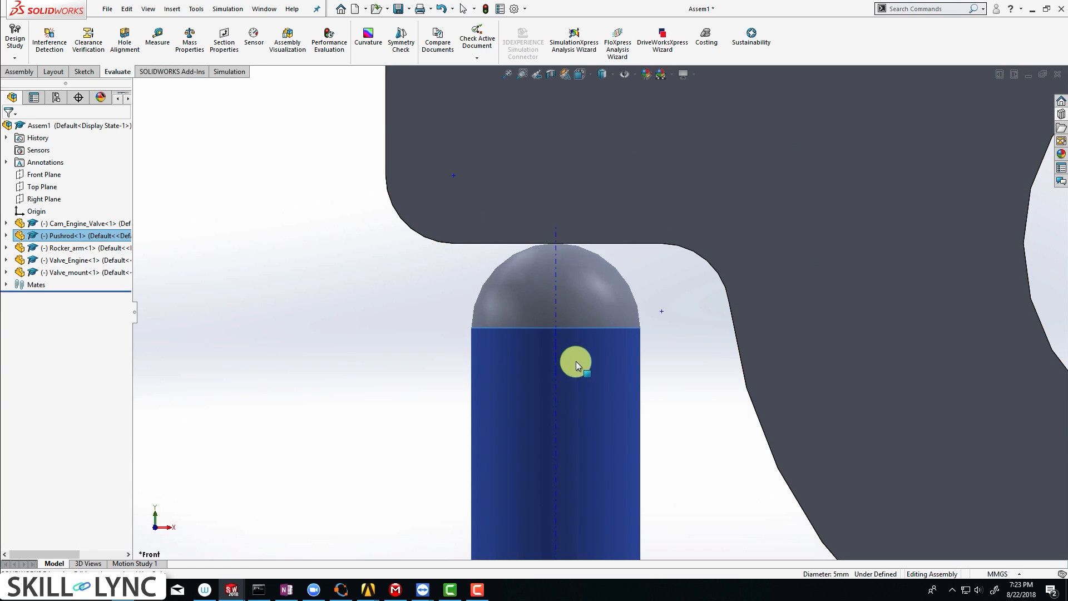
- Move the cam up in the front view until its round side meets the flat lower end of the pushrod
left_click(673, 396)
scroll(662, 370, "up", 15)
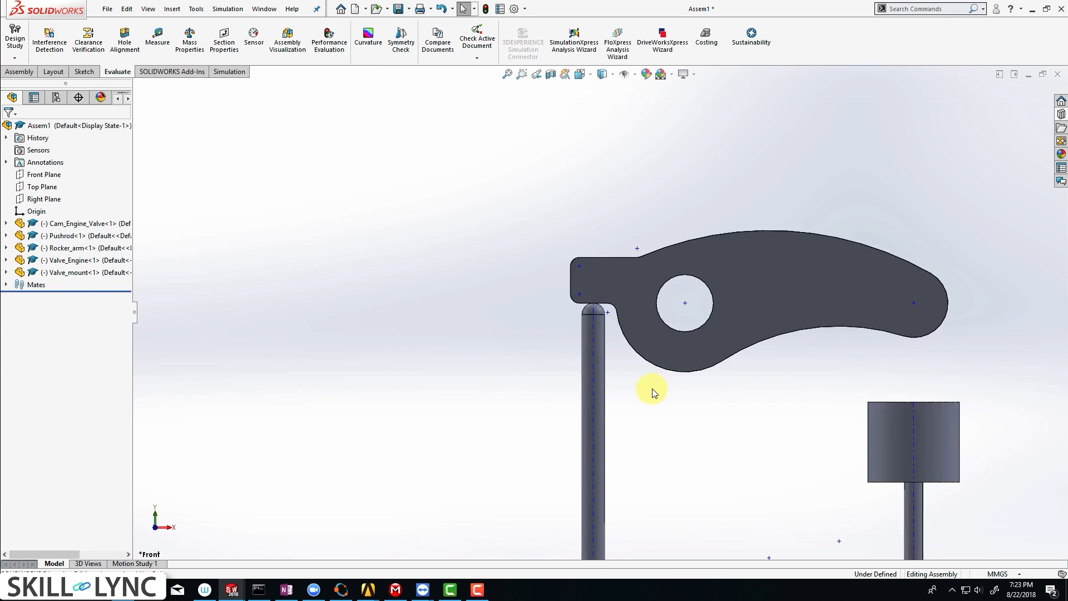
left_click_drag(559, 345, 619, 443)
scroll(558, 412, "down", 7)
left_click_drag(567, 395, 579, 423)
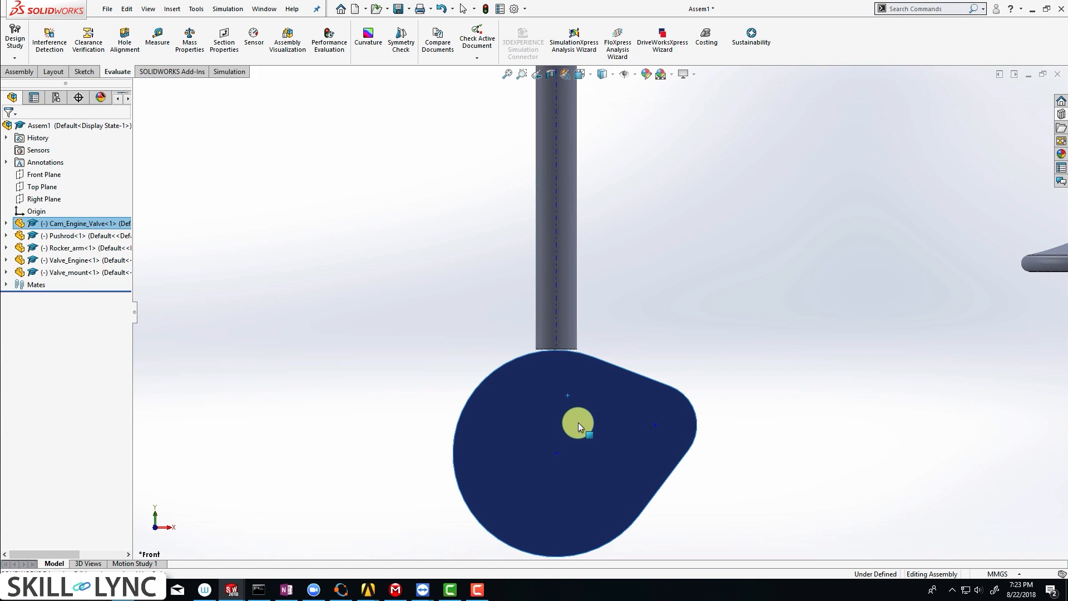
left_click(642, 336)
scroll(637, 333, "up", 3)
scroll(640, 317, "up", 4)
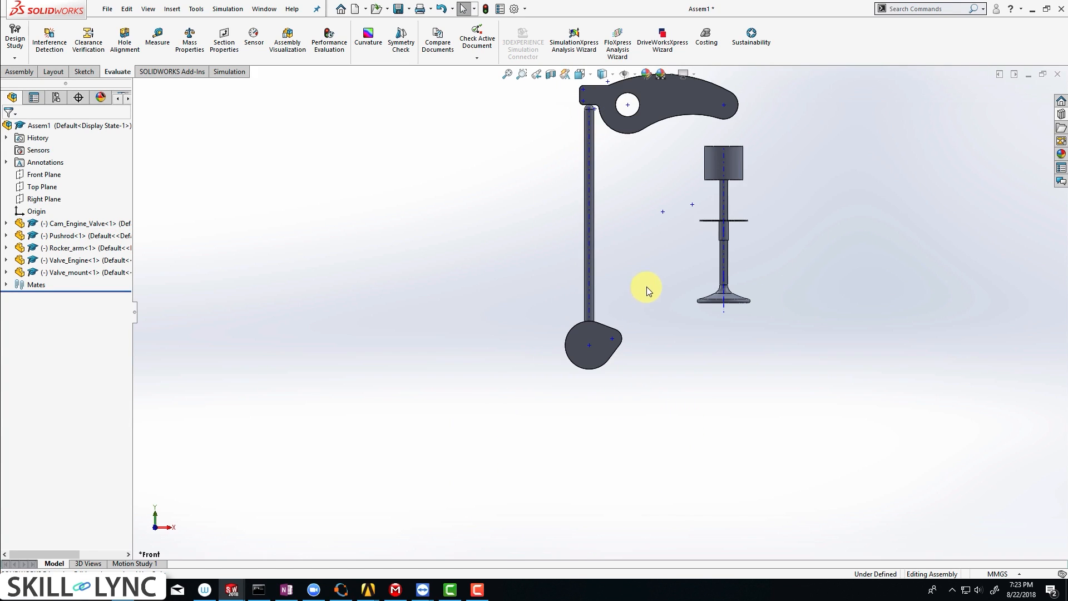
scroll(613, 290, "down", 3)
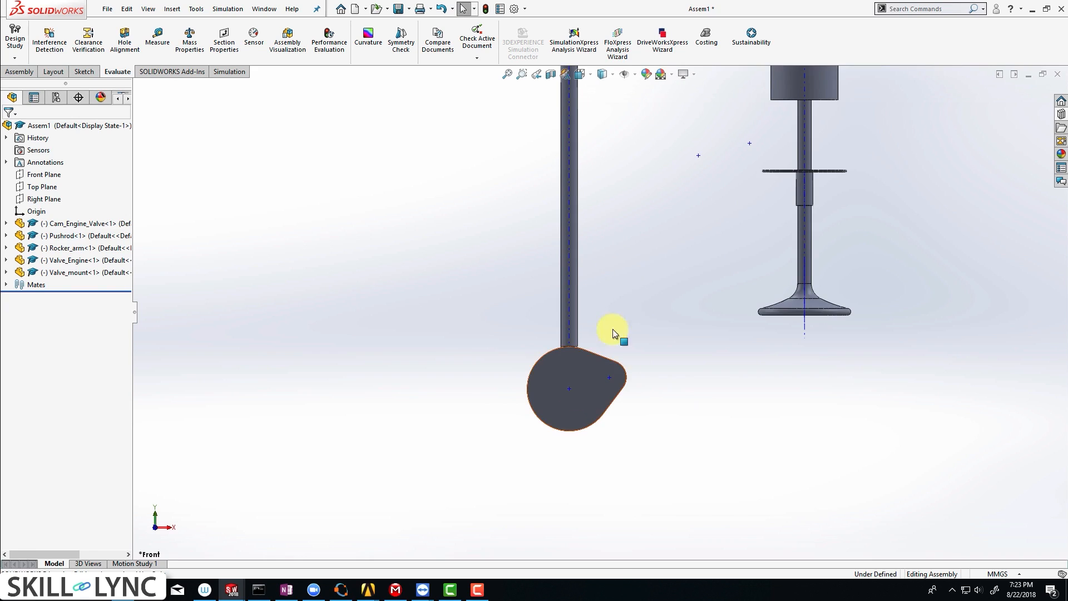
scroll(639, 289, "up", 4)
scroll(666, 234, "down", 2)
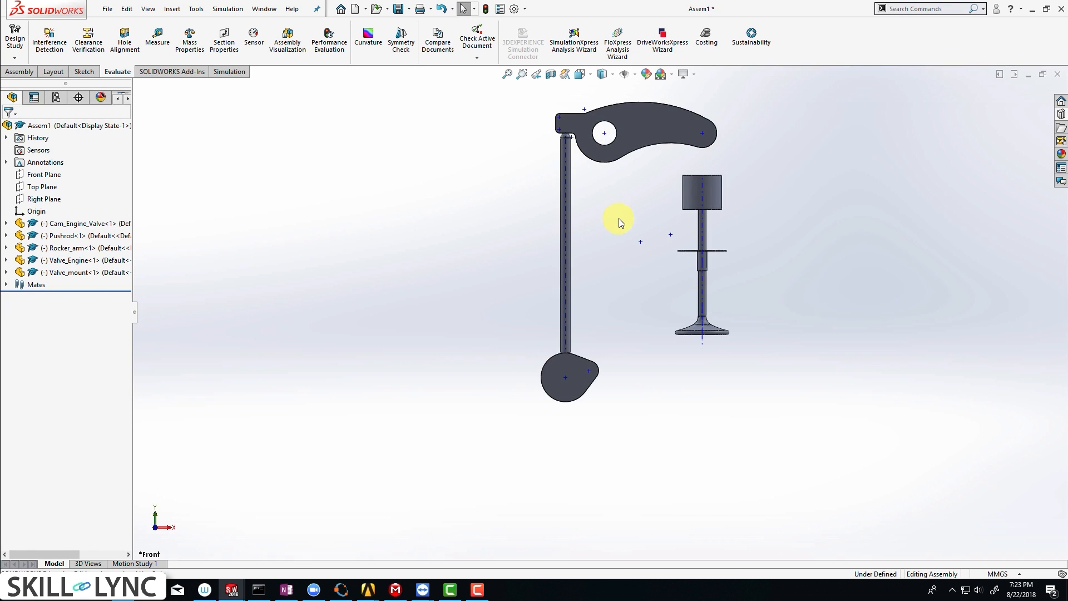
- Add a 125 mm distance mate between the cam's central axis and the assembly's Top Plane
left_click(567, 378)
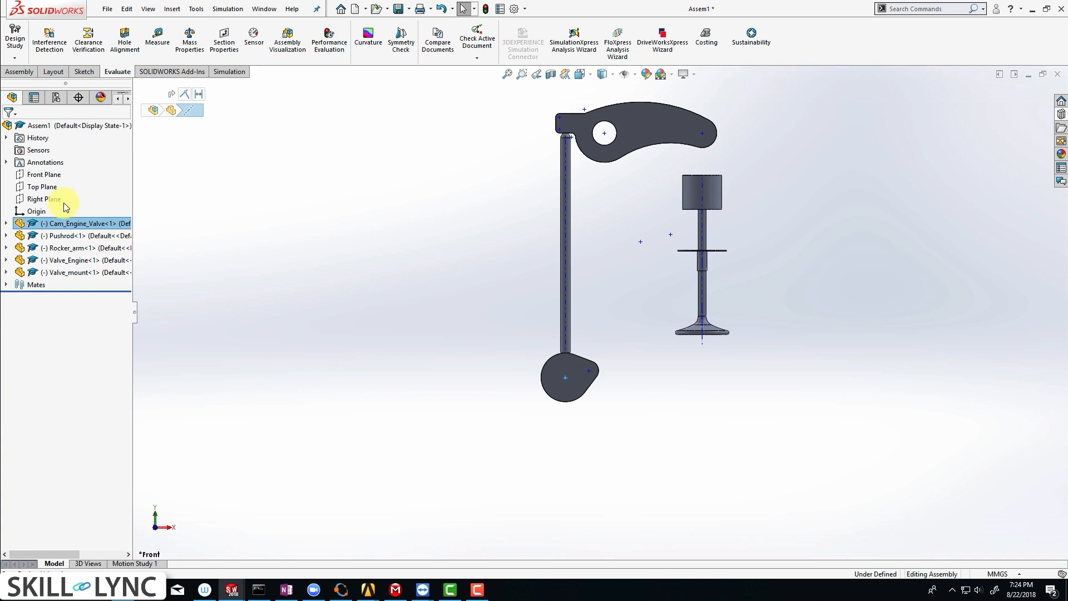
left_click(53, 189)
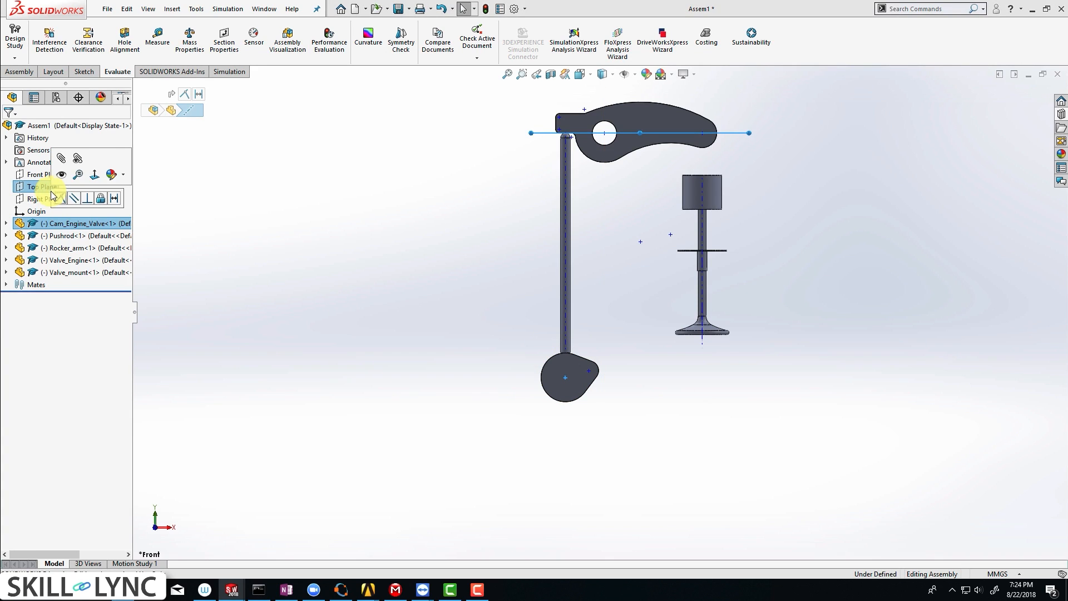
left_click(116, 199)
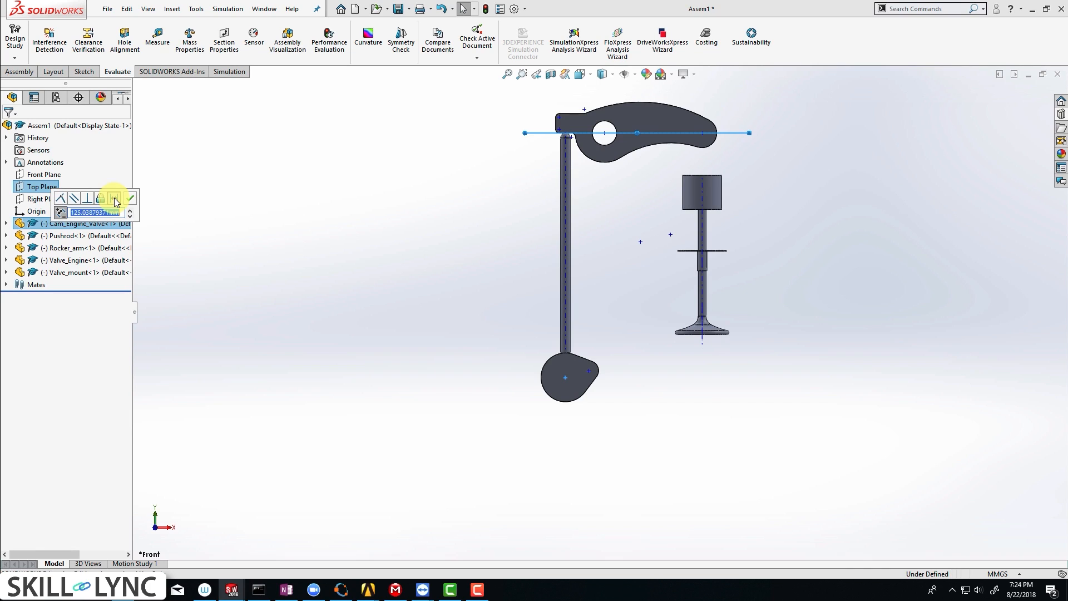
type("127.5")
key("Return")
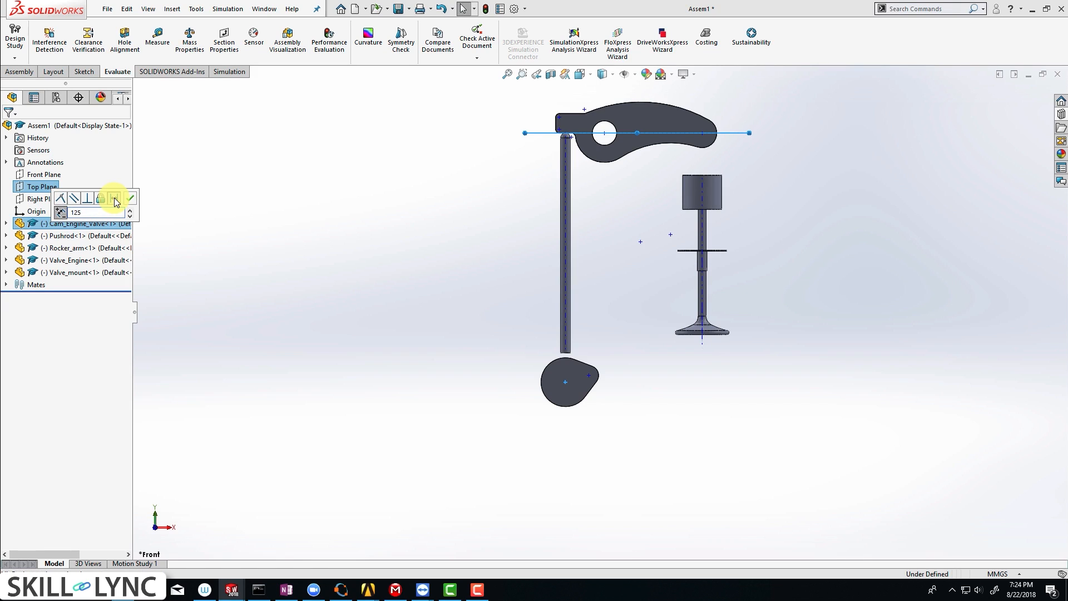
key("Return")
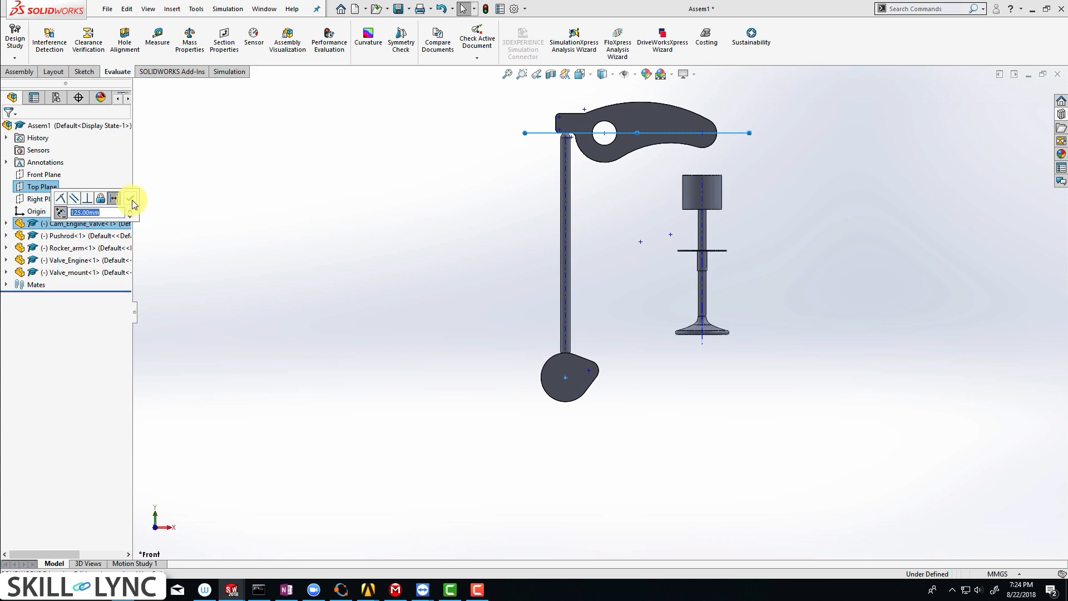
left_click(131, 199)
- Rotate the cam about its axis until its lobe points downward, away from the pushrod
scroll(549, 378, "down", 5)
scroll(661, 212, "up", 1)
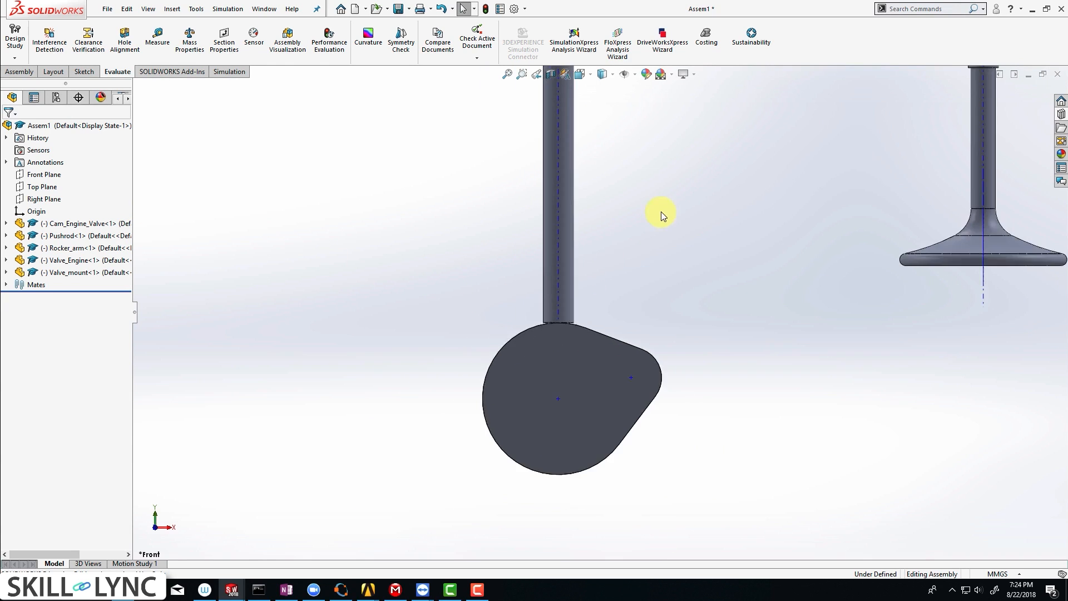
scroll(661, 211, "up", 3)
scroll(553, 238, "down", 5)
scroll(667, 267, "up", 2)
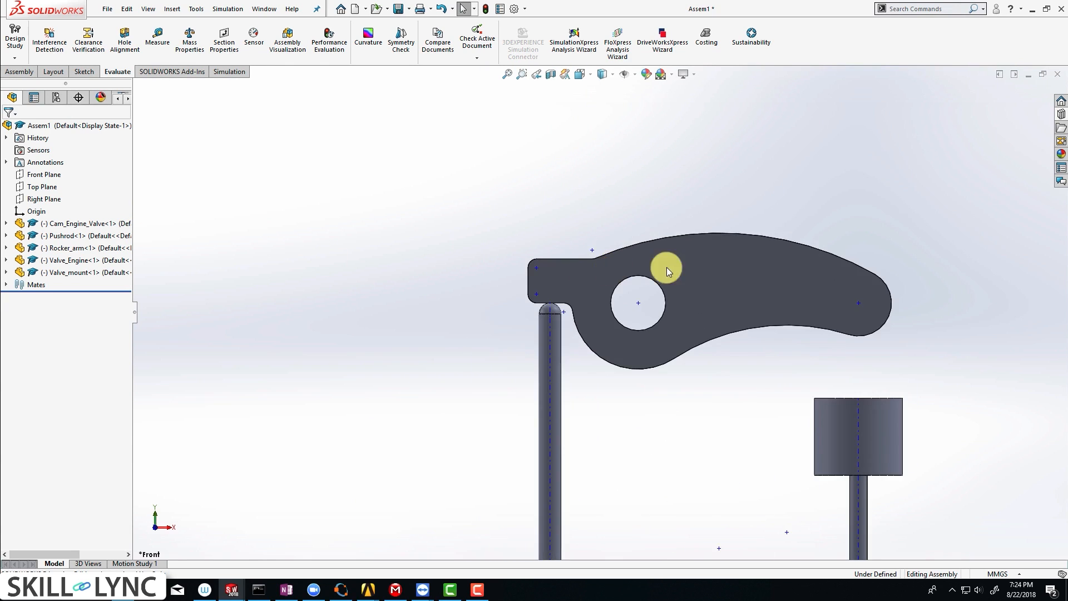
scroll(666, 267, "up", 3)
scroll(565, 469, "down", 5)
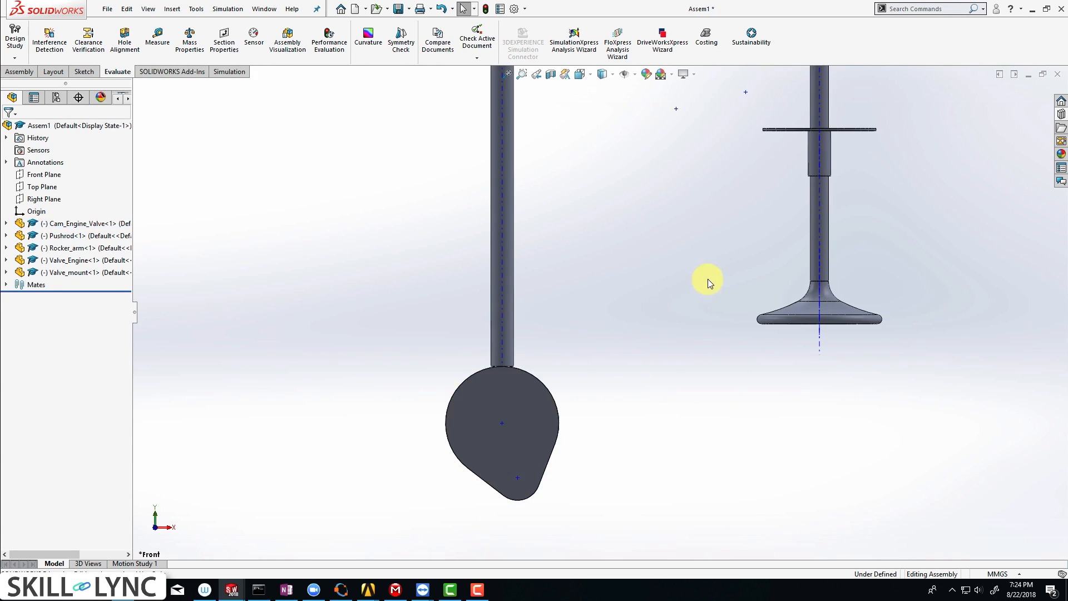
- Tilt the rocker arm so its squared end lifts, and raise the pushrod's domed tip up to it
scroll(709, 277, "up", 6)
scroll(726, 167, "down", 2)
left_click_drag(636, 166, 635, 178)
scroll(504, 184, "down", 5)
left_click(502, 215)
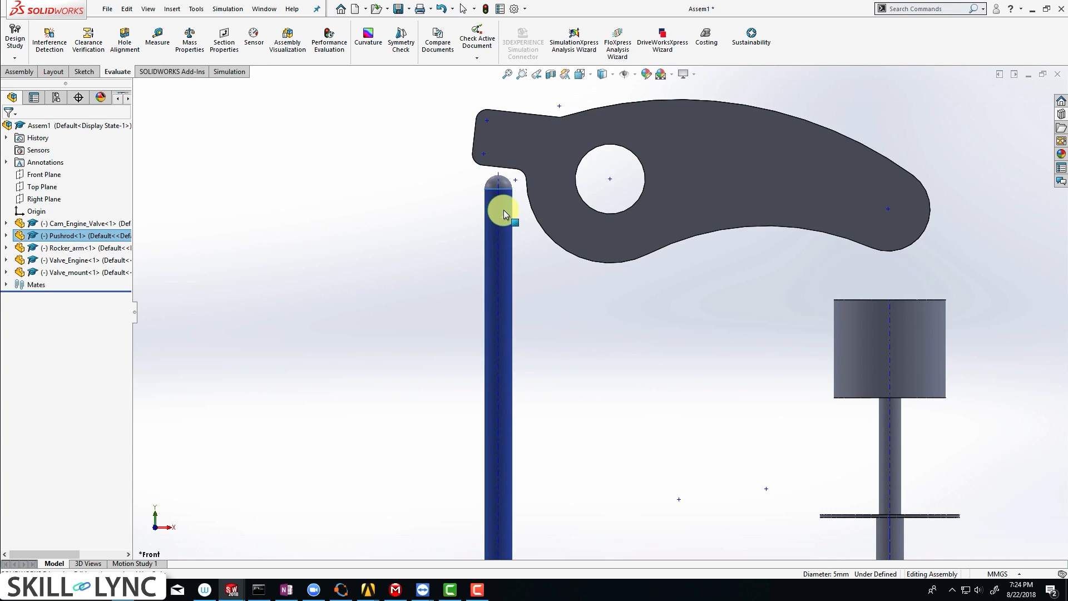
left_click(717, 290)
scroll(720, 289, "up", 5)
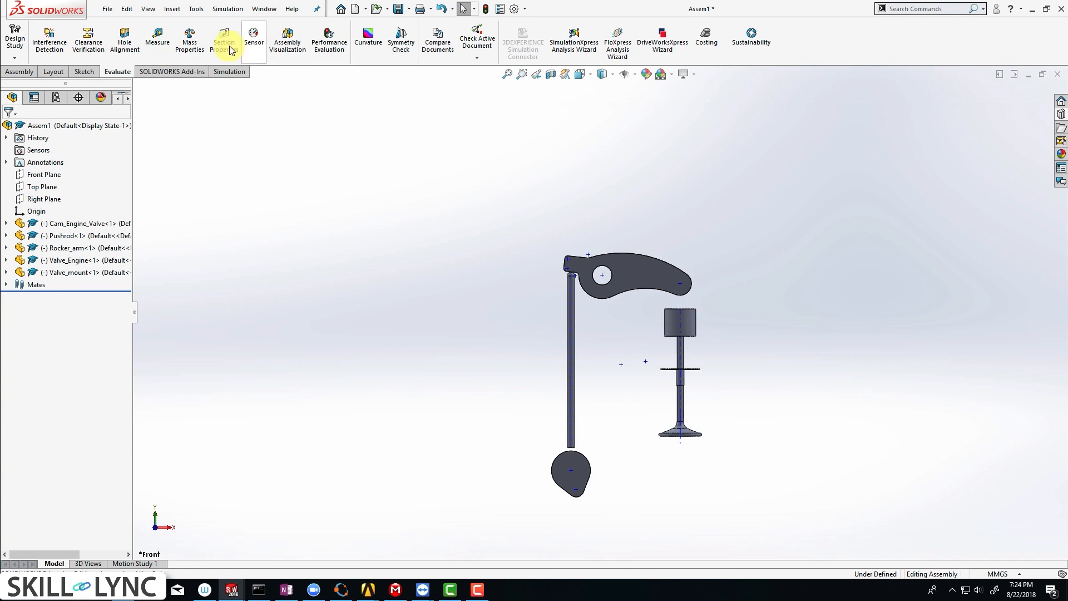
- Move the engine valve up with Physical Dynamics between all components until it pushes the rocker arm level
left_click(21, 72)
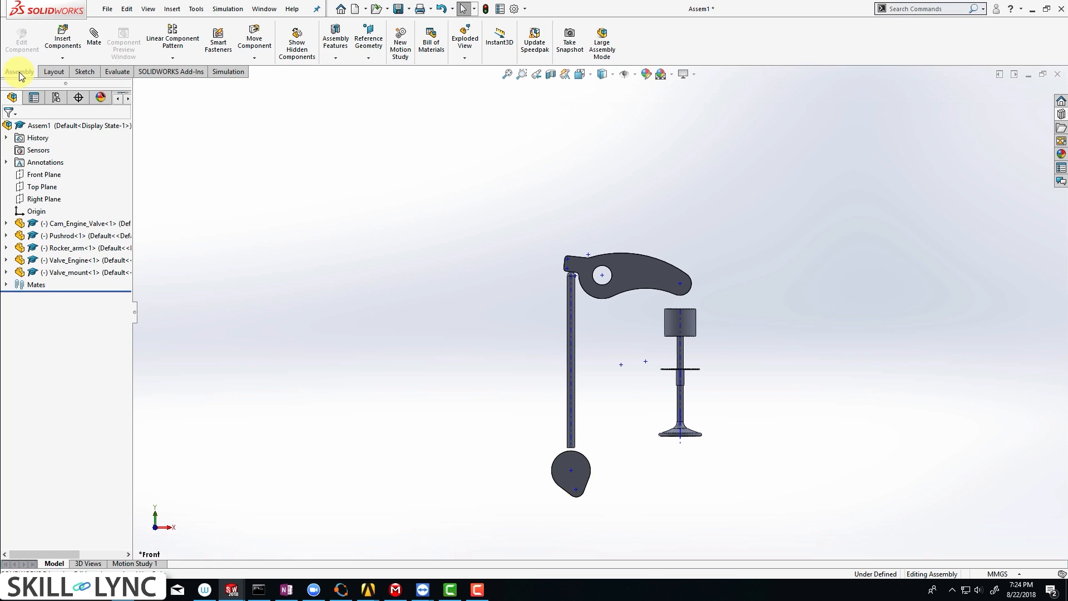
left_click(246, 44)
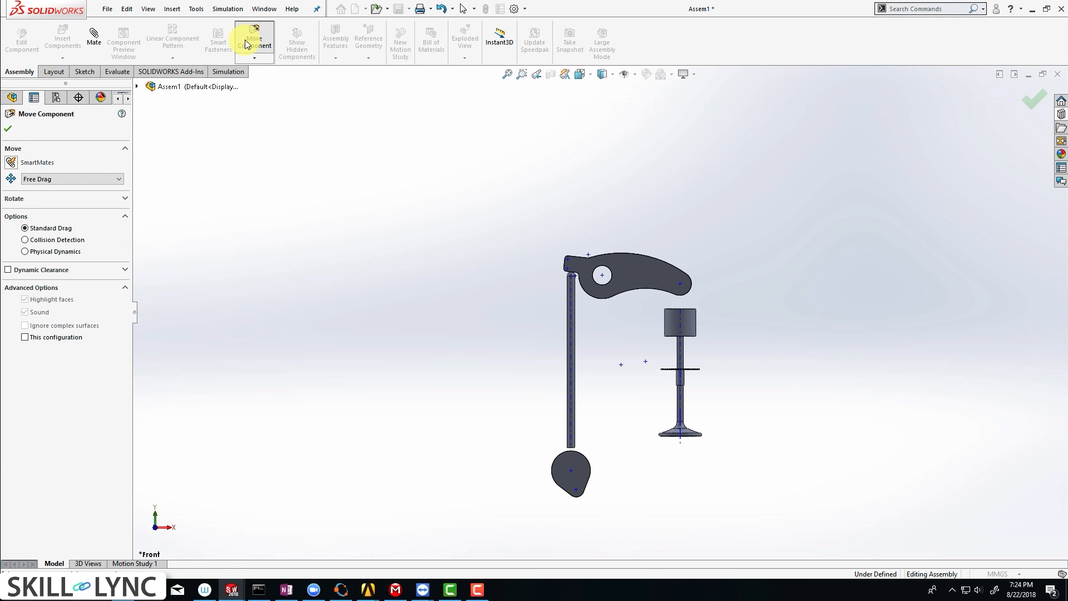
left_click(56, 251)
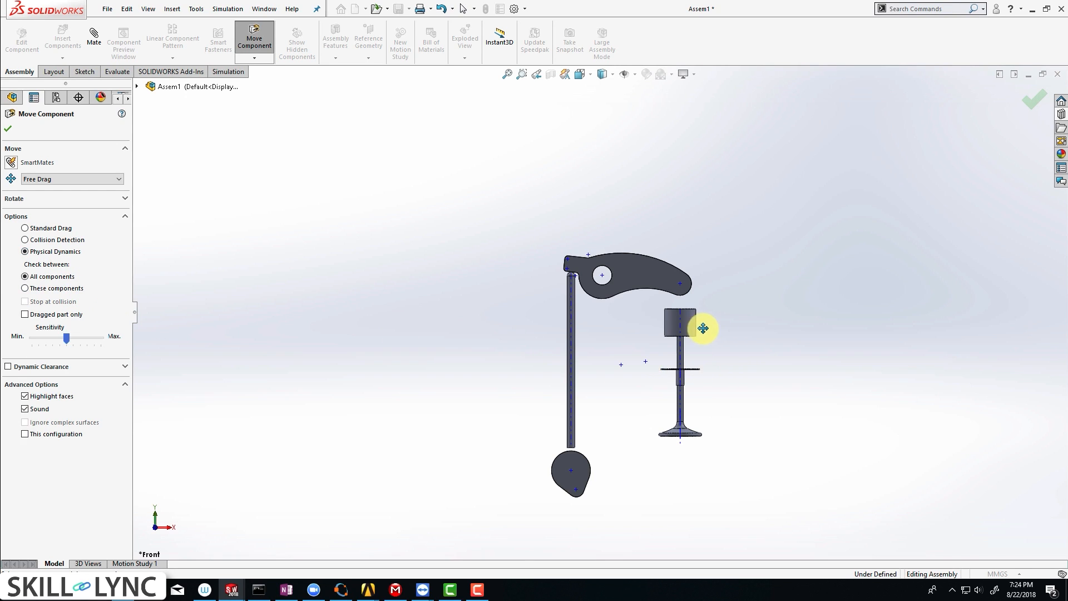
scroll(702, 328, "down", 6)
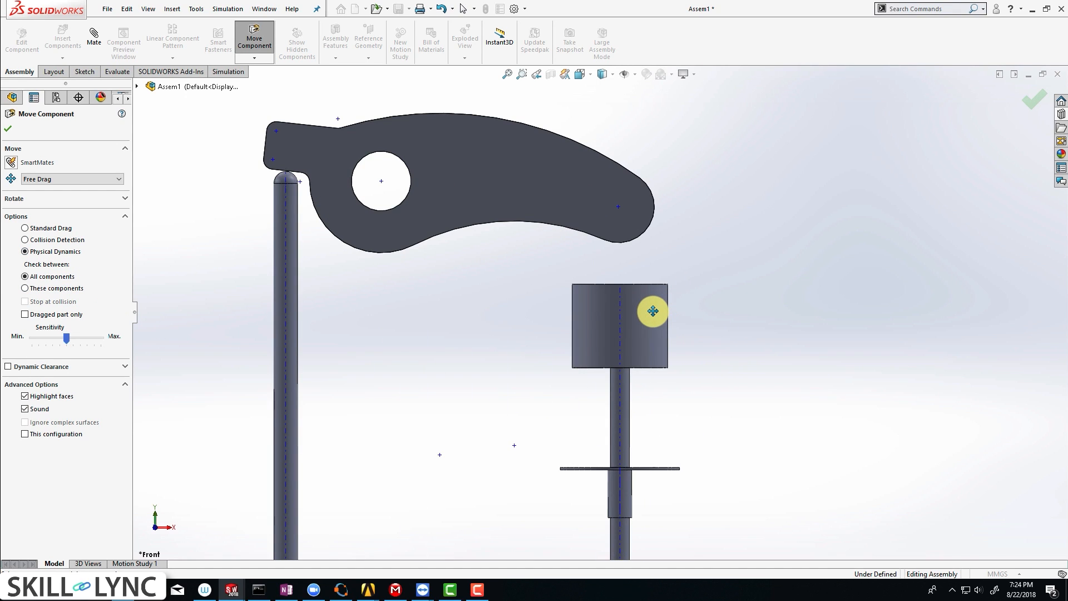
left_click_drag(653, 311, 660, 215)
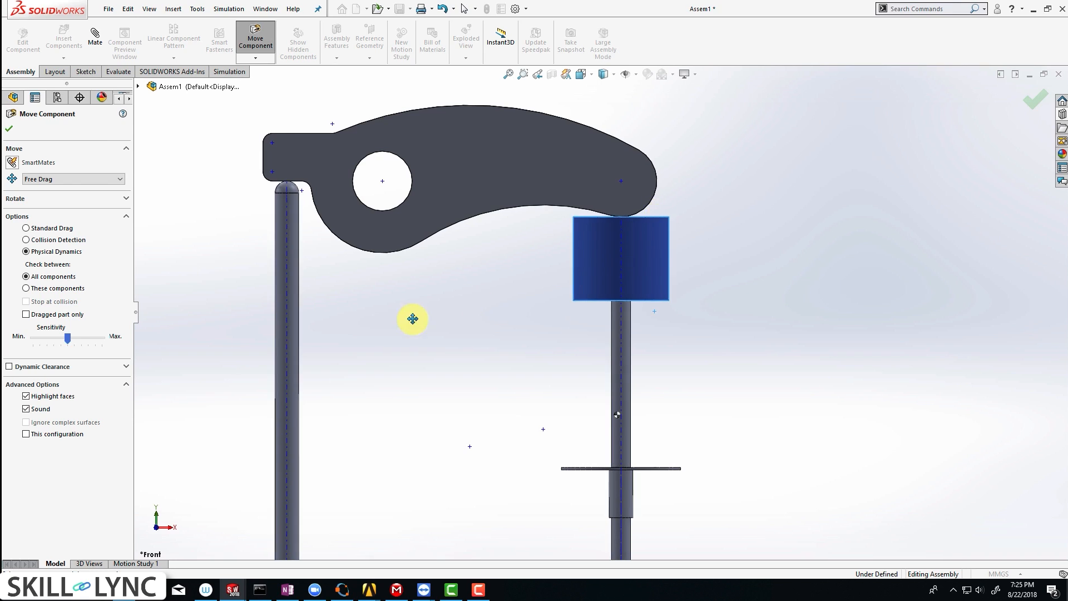
- Seat the pushrod on the cam and push the engine valve up against the rocker arm again, keeping Physical Dynamics active
scroll(384, 327, "up", 4)
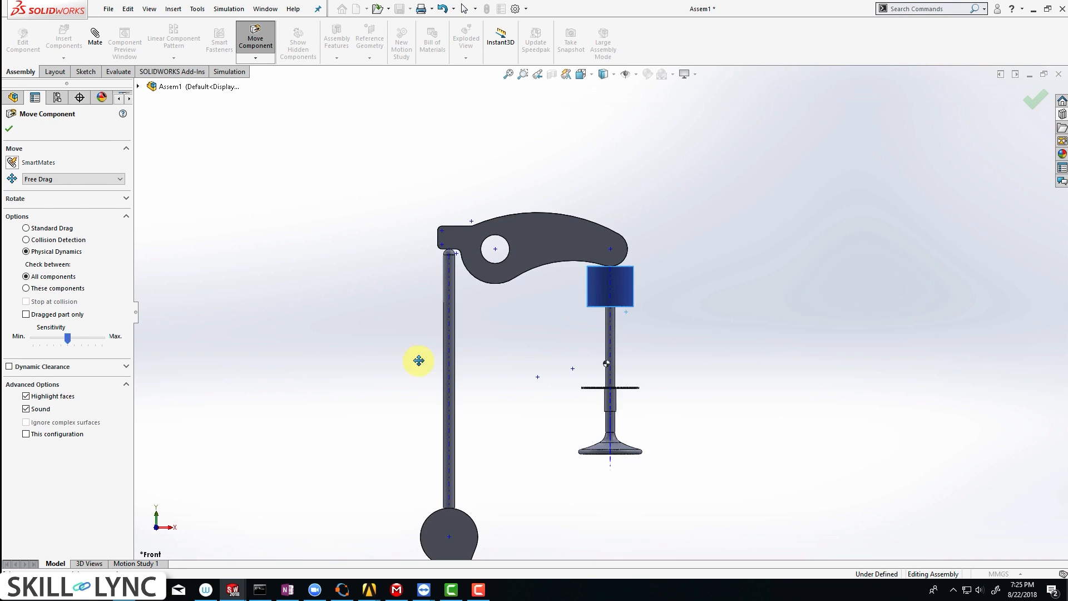
scroll(495, 476, "down", 8)
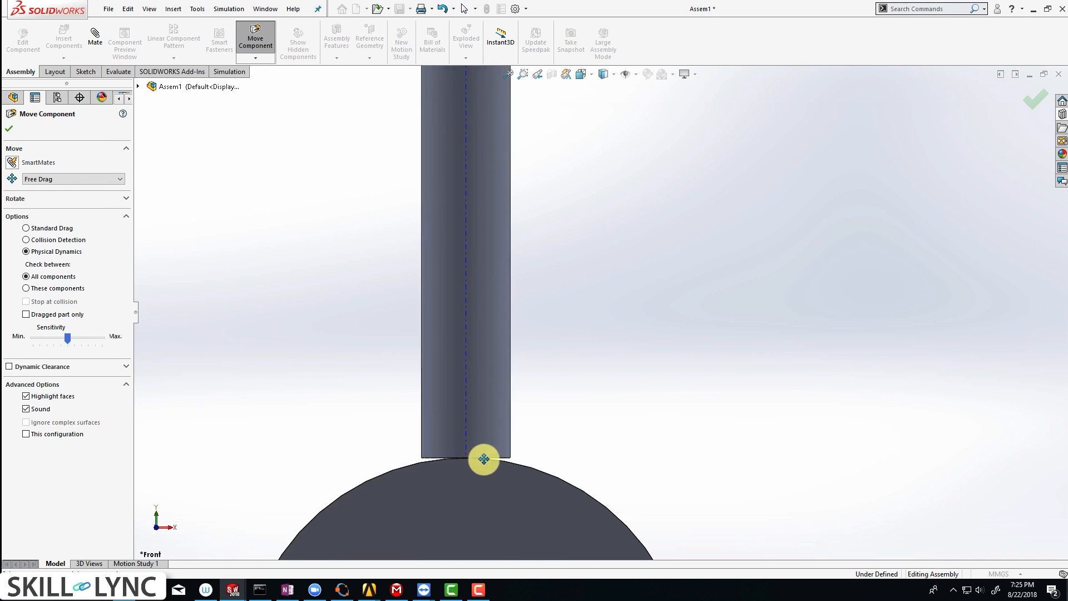
scroll(502, 431, "down", 3)
left_click_drag(547, 342, 548, 405)
scroll(670, 247, "up", 16)
left_click_drag(695, 203, 695, 161)
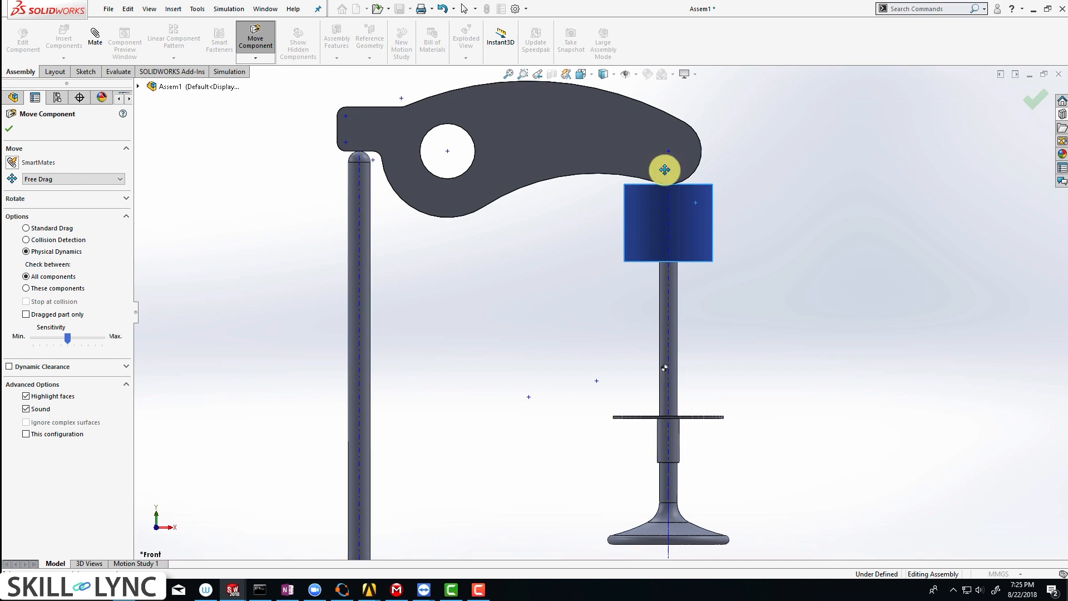
left_click(9, 131)
- Add a 0-degree angle mate between the rocker arm's Top Plane and the assembly's Top Plane
scroll(307, 219, "up", 4)
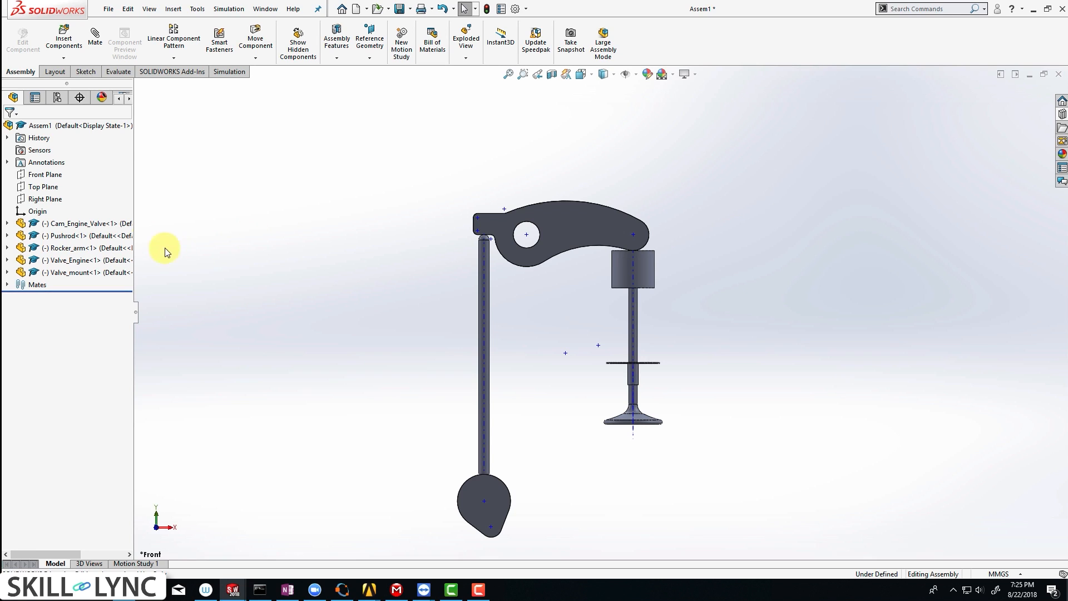
left_click(7, 248)
left_click(54, 334)
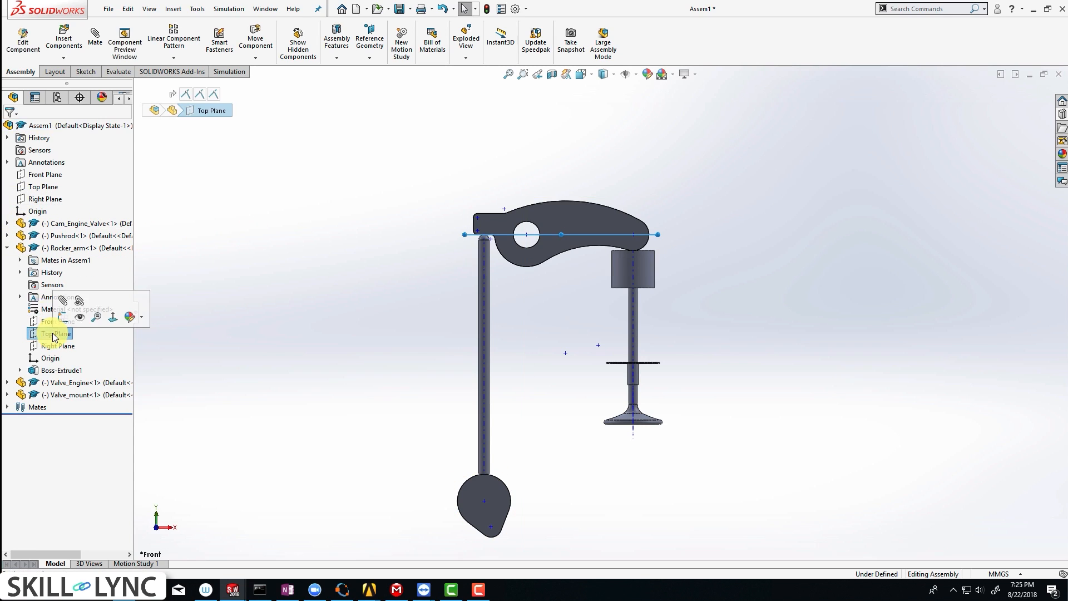
left_click(39, 192, "ctrl")
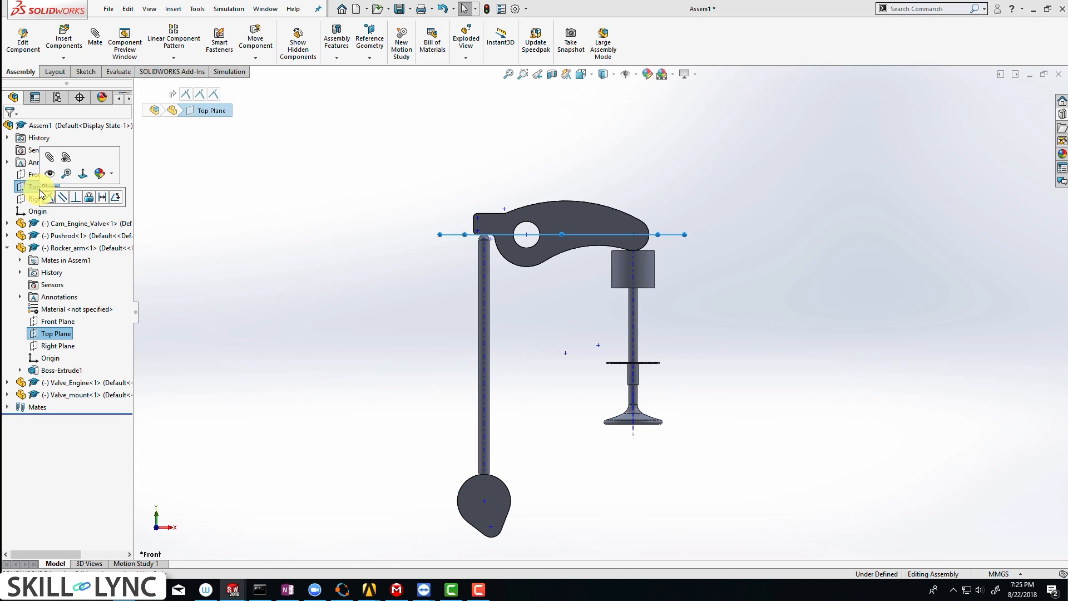
left_click(115, 198)
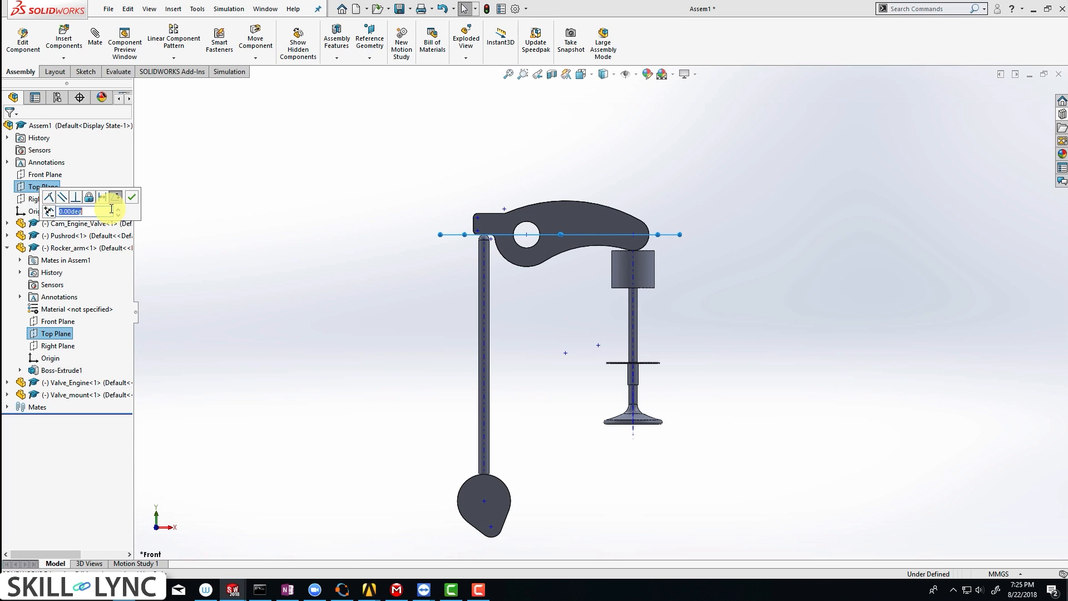
left_click(131, 197)
scroll(603, 328, "up", 2)
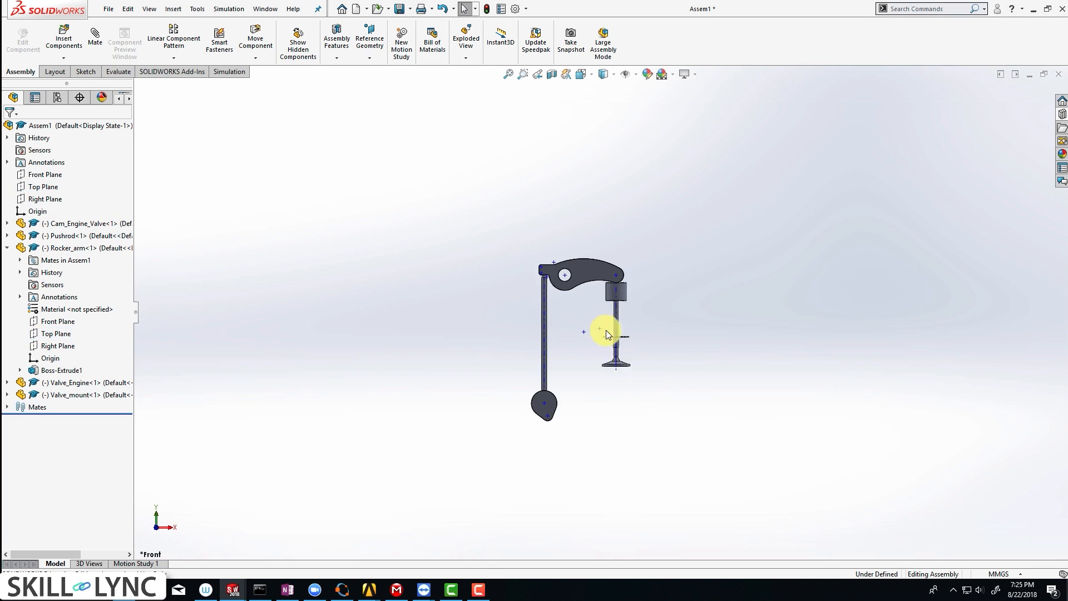
middle_click_drag(570, 317, 613, 353)
scroll(587, 296, "down", 4)
scroll(560, 363, "up", 4)
scroll(613, 353, "up", 2)
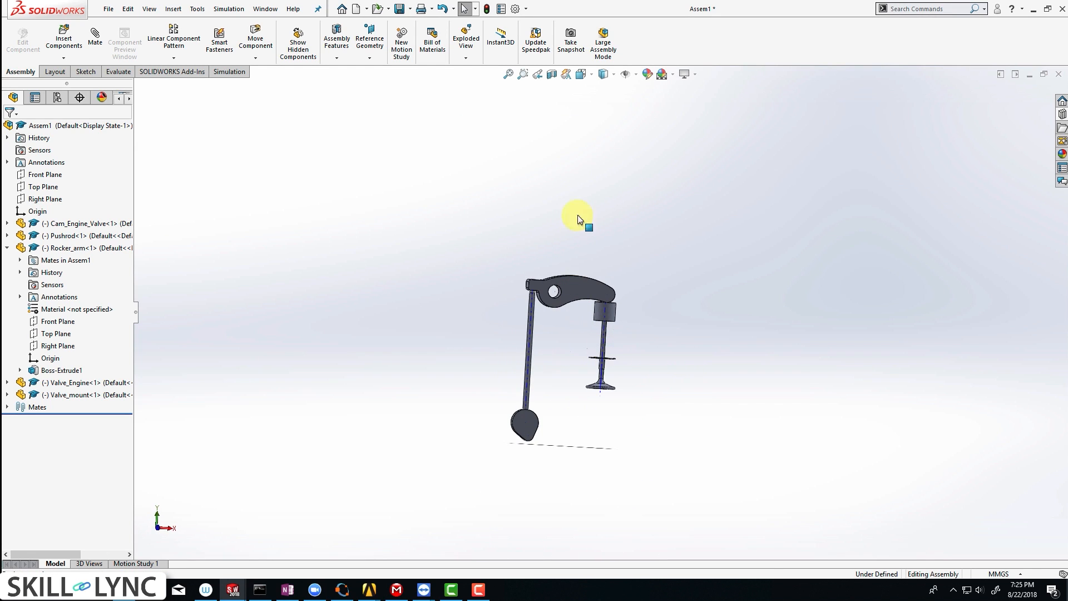
left_click(586, 76)
left_click(476, 363)
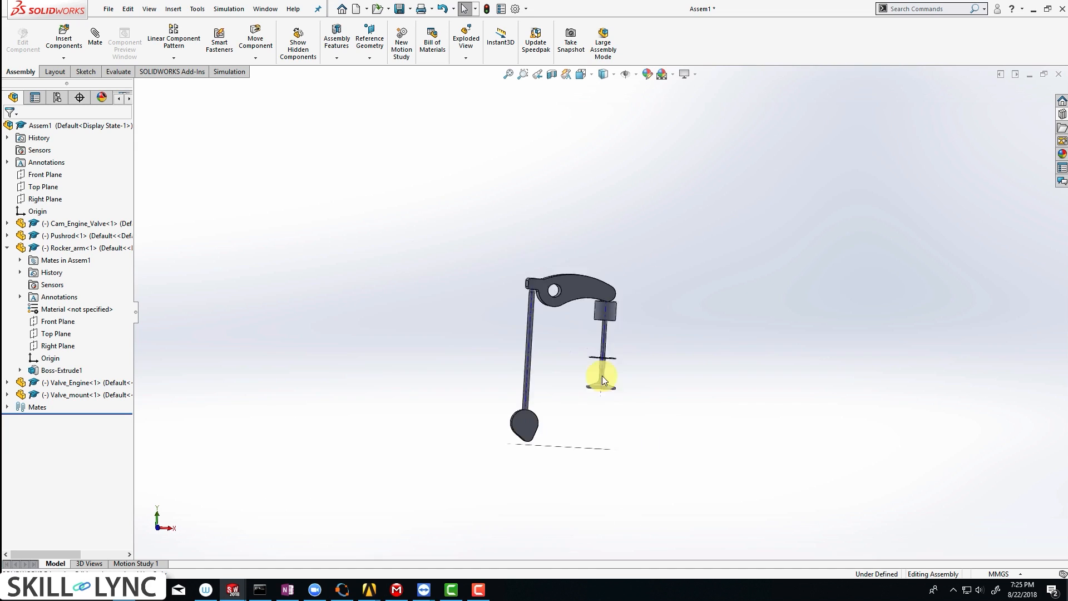